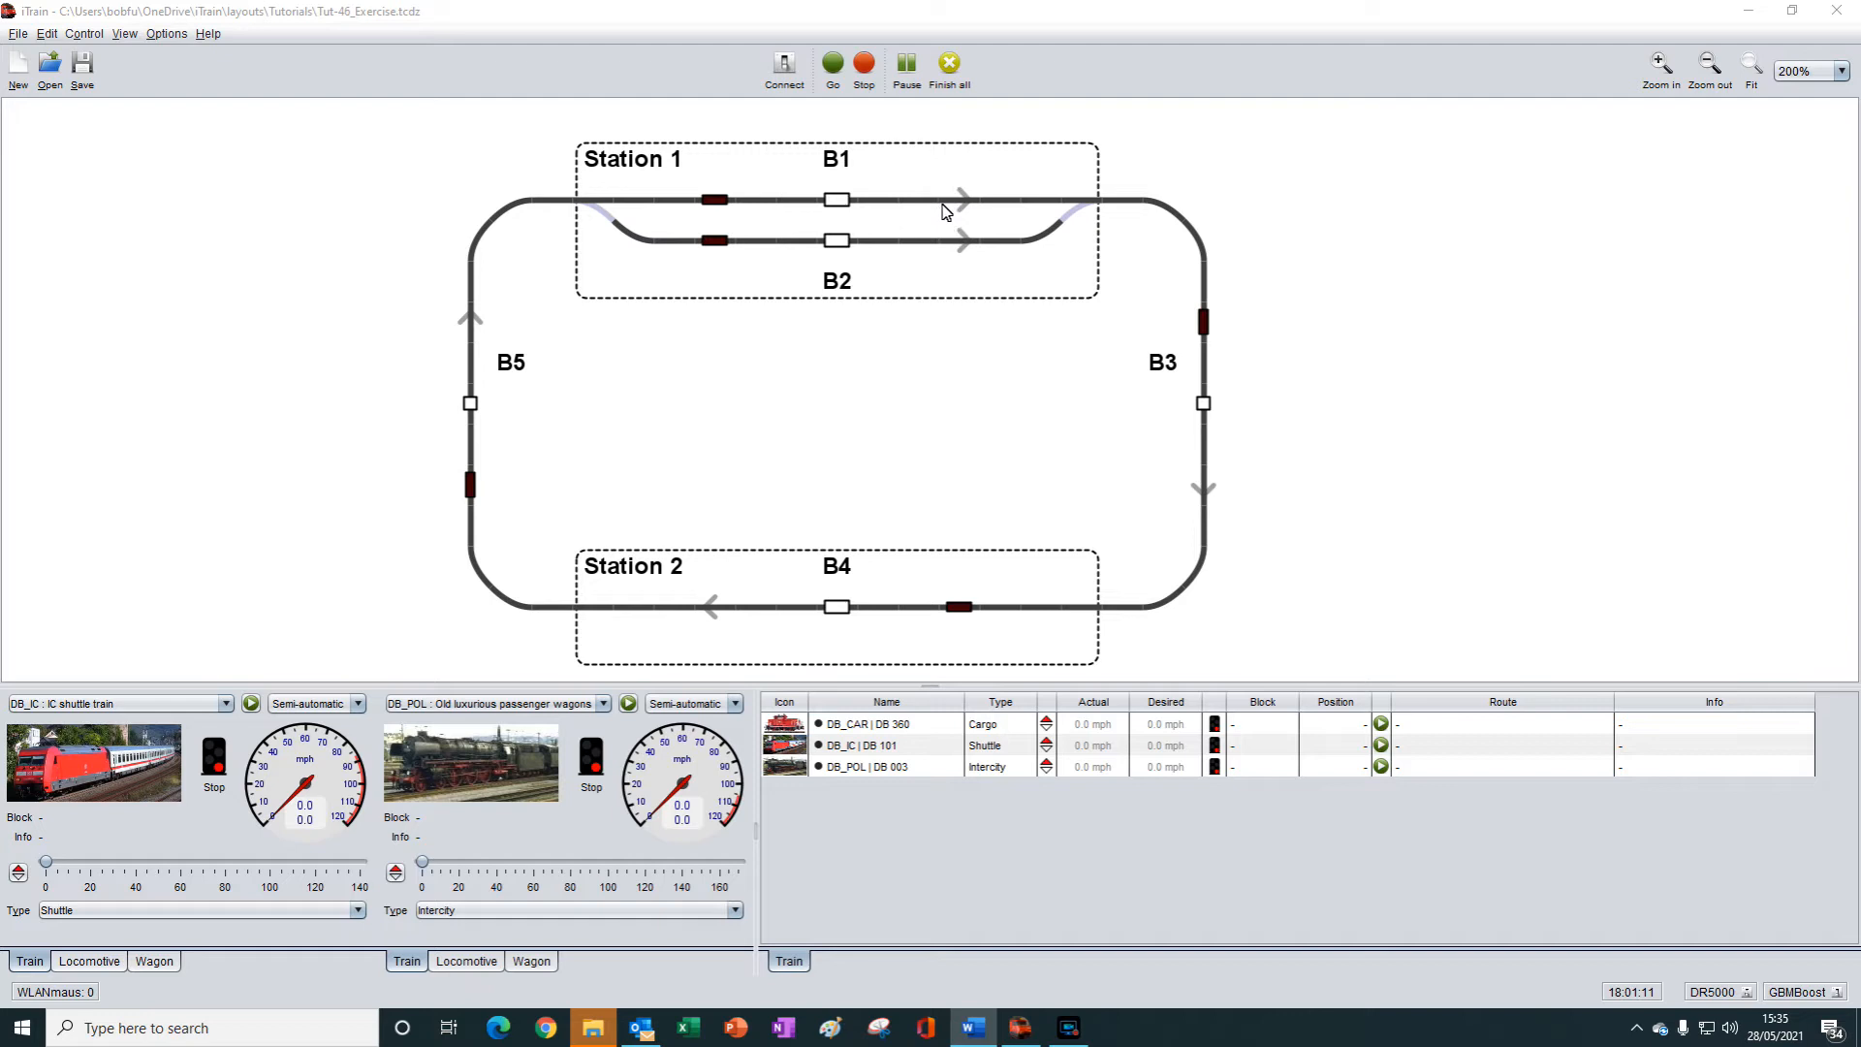
Change the track direction of block B2 to Bi-directional and save the block properties.
right_click(839, 244)
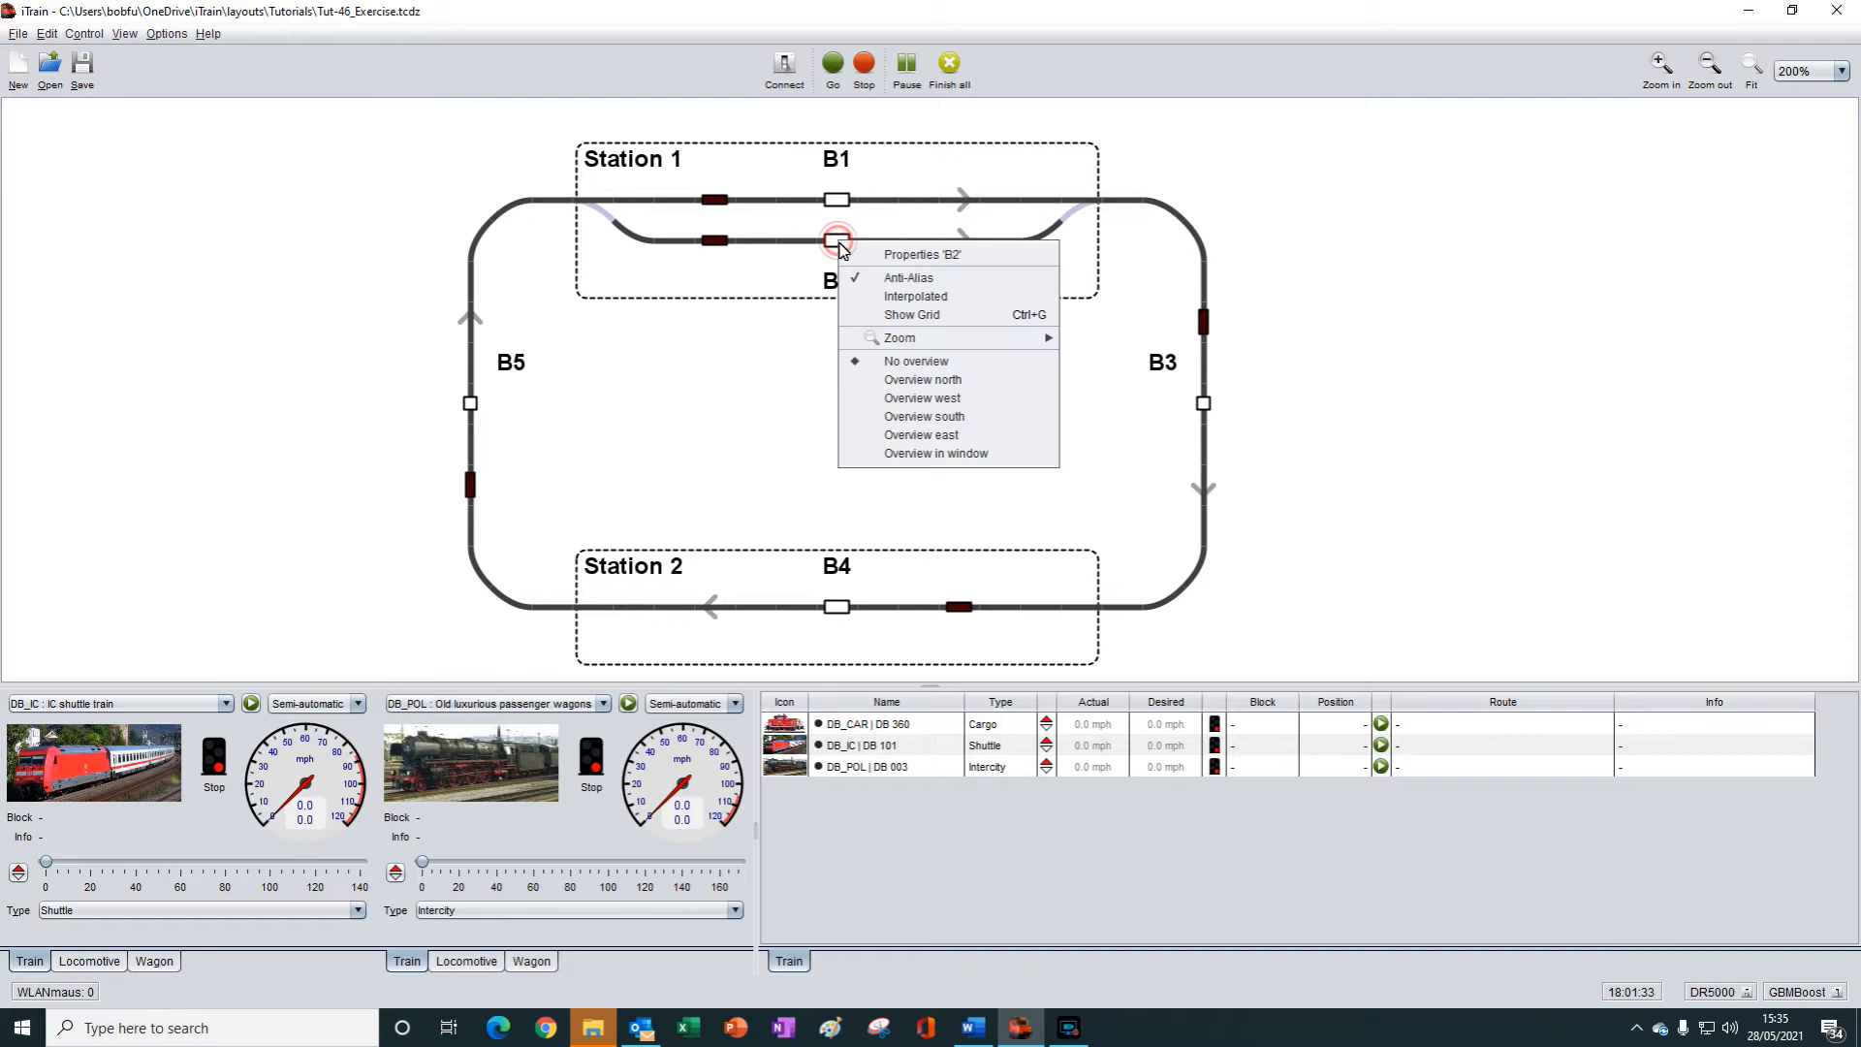
click(918, 255)
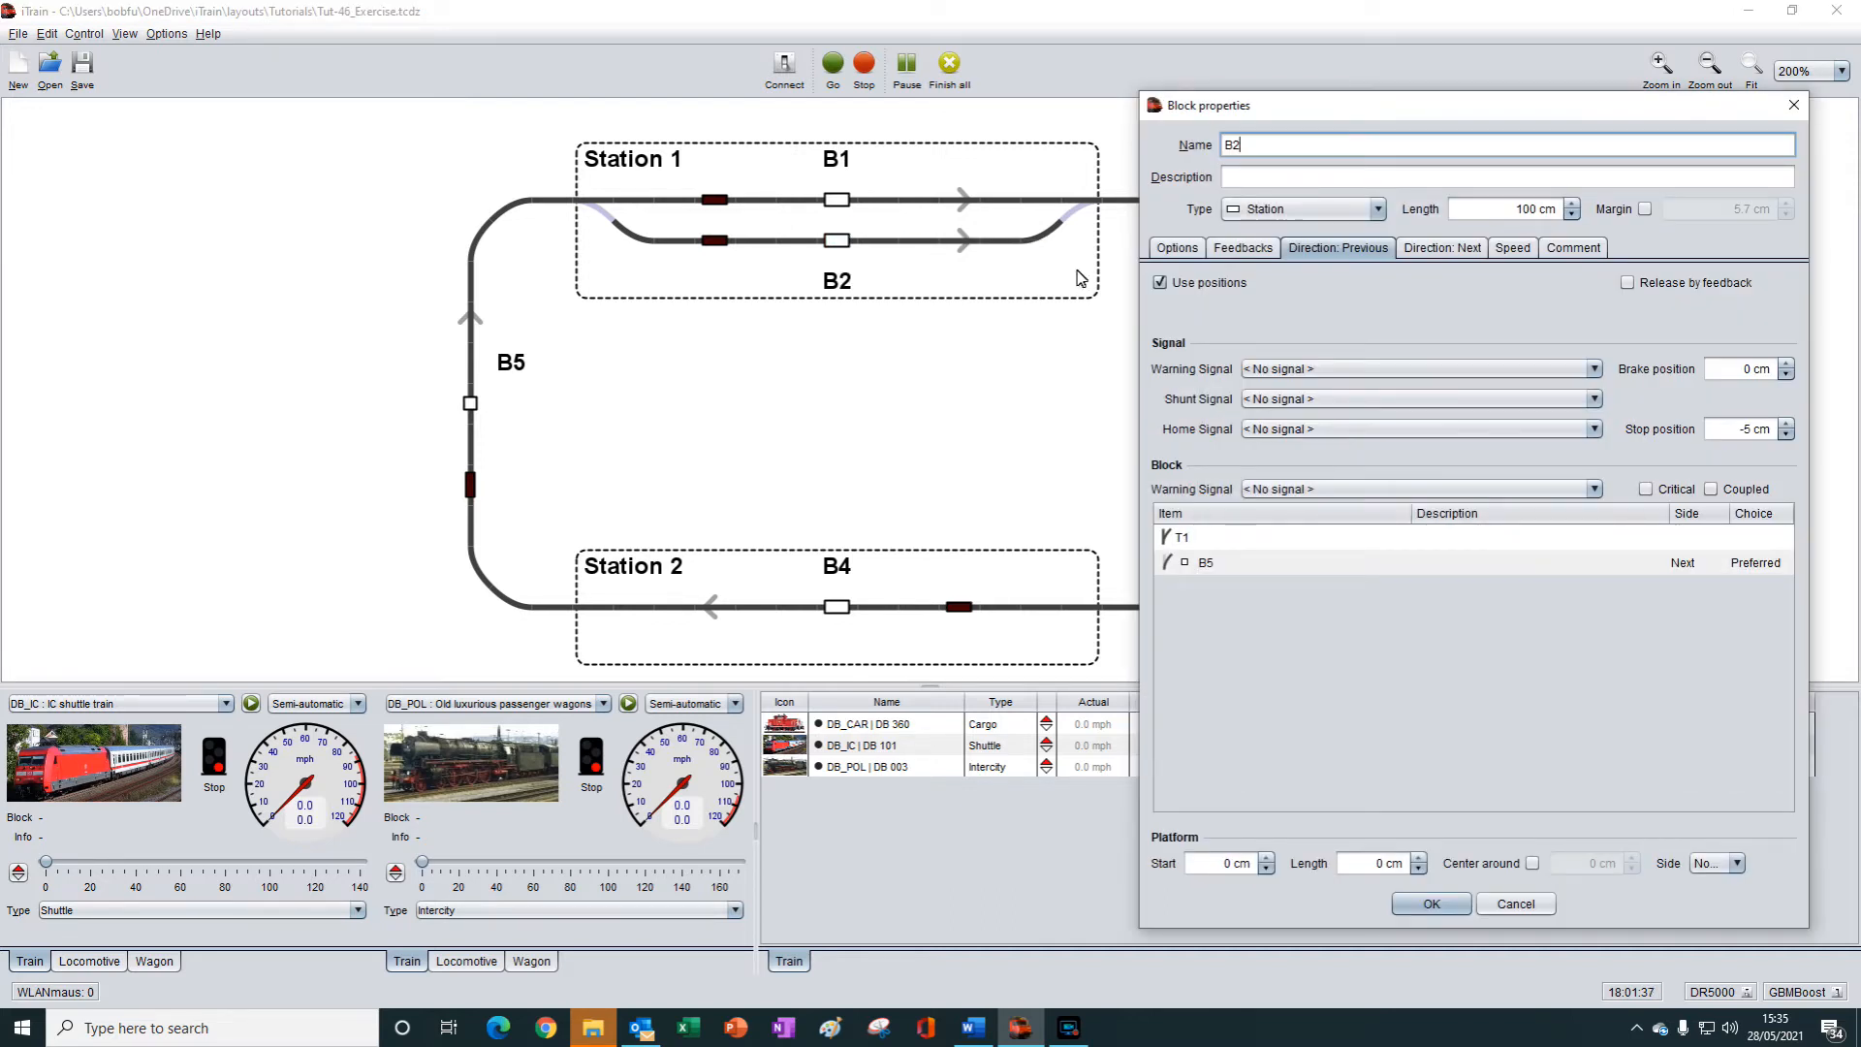
click(1178, 248)
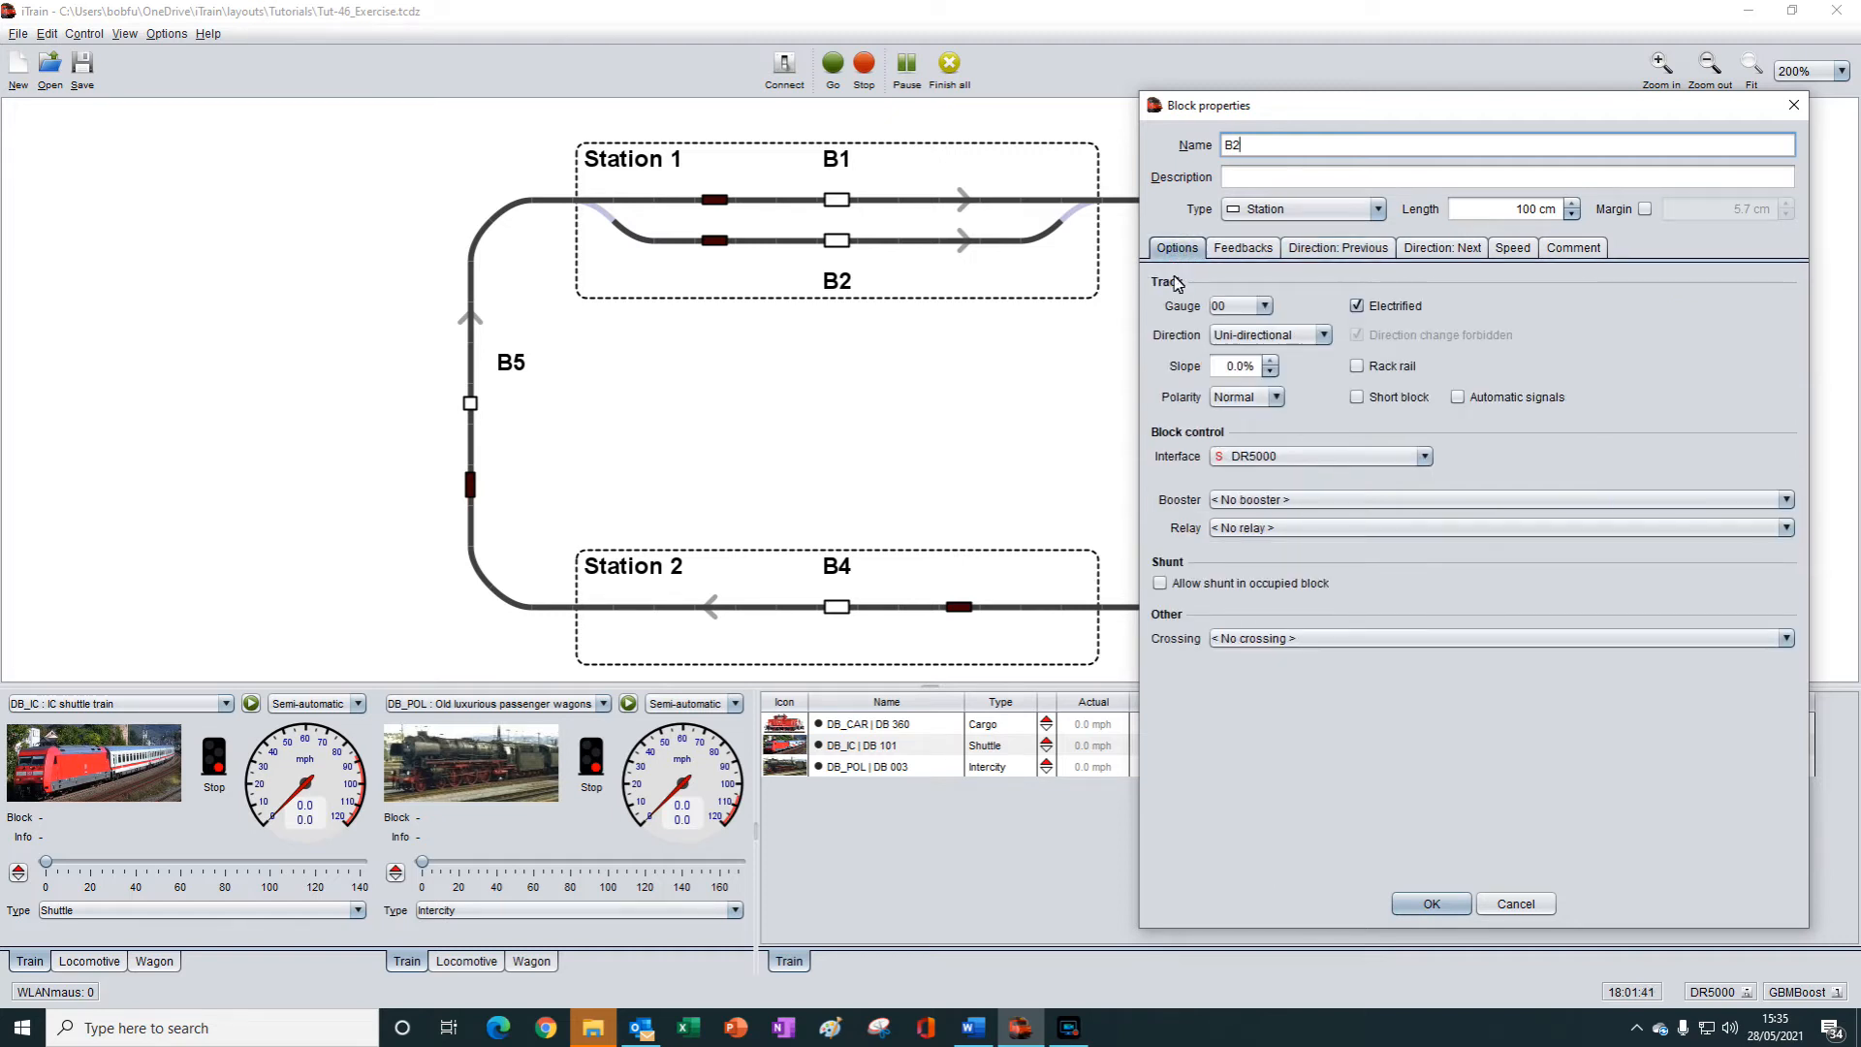
click(1287, 339)
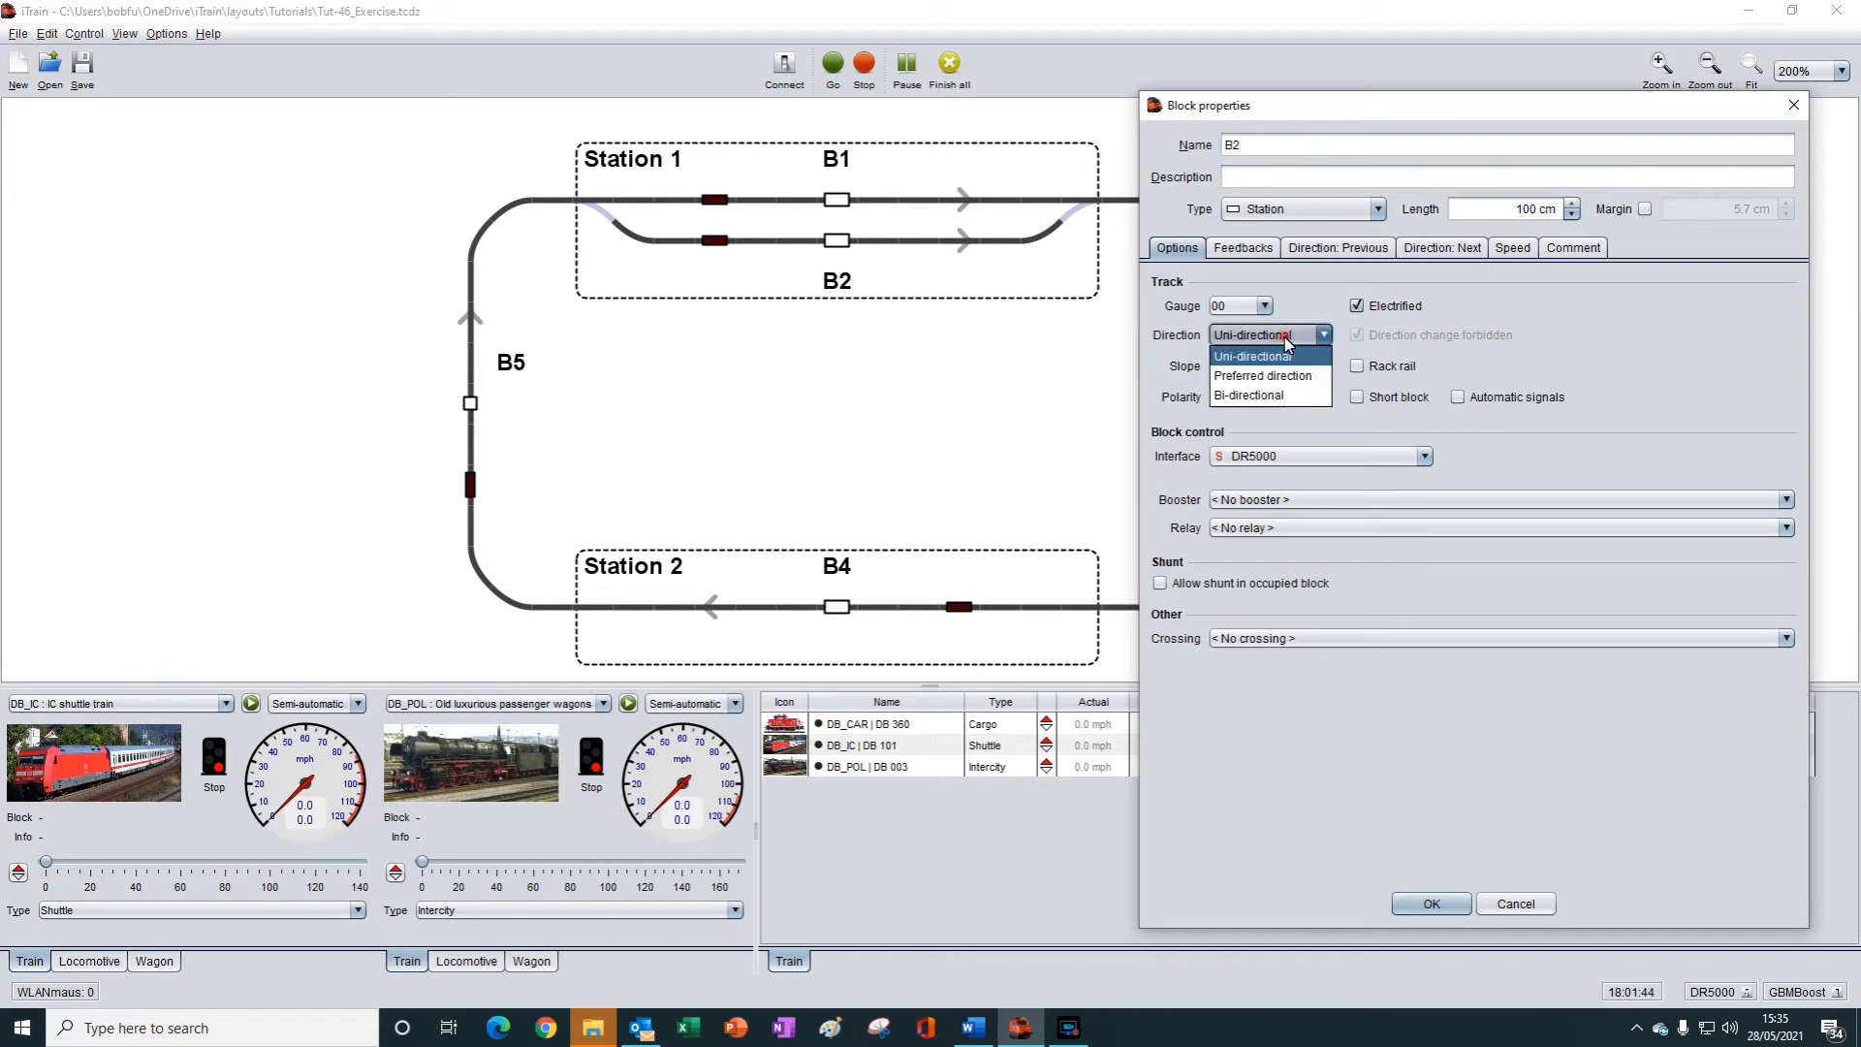
click(1266, 398)
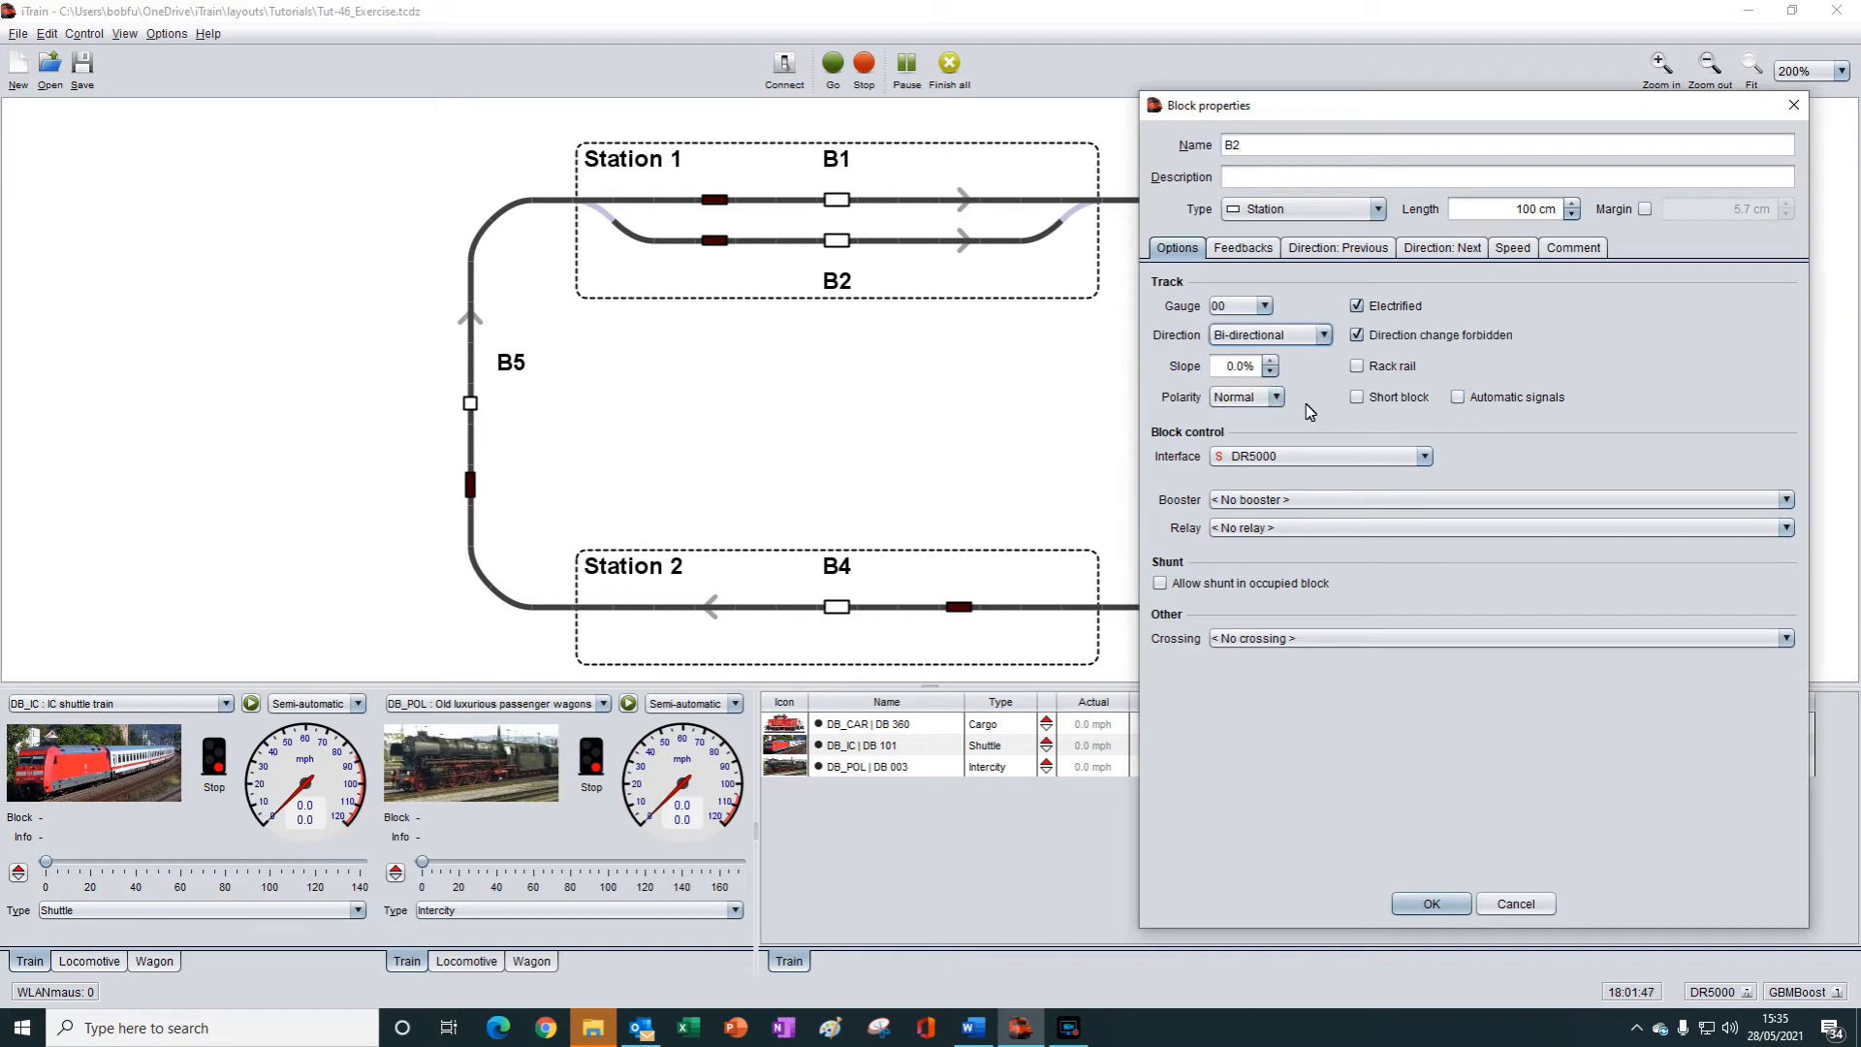
click(1432, 905)
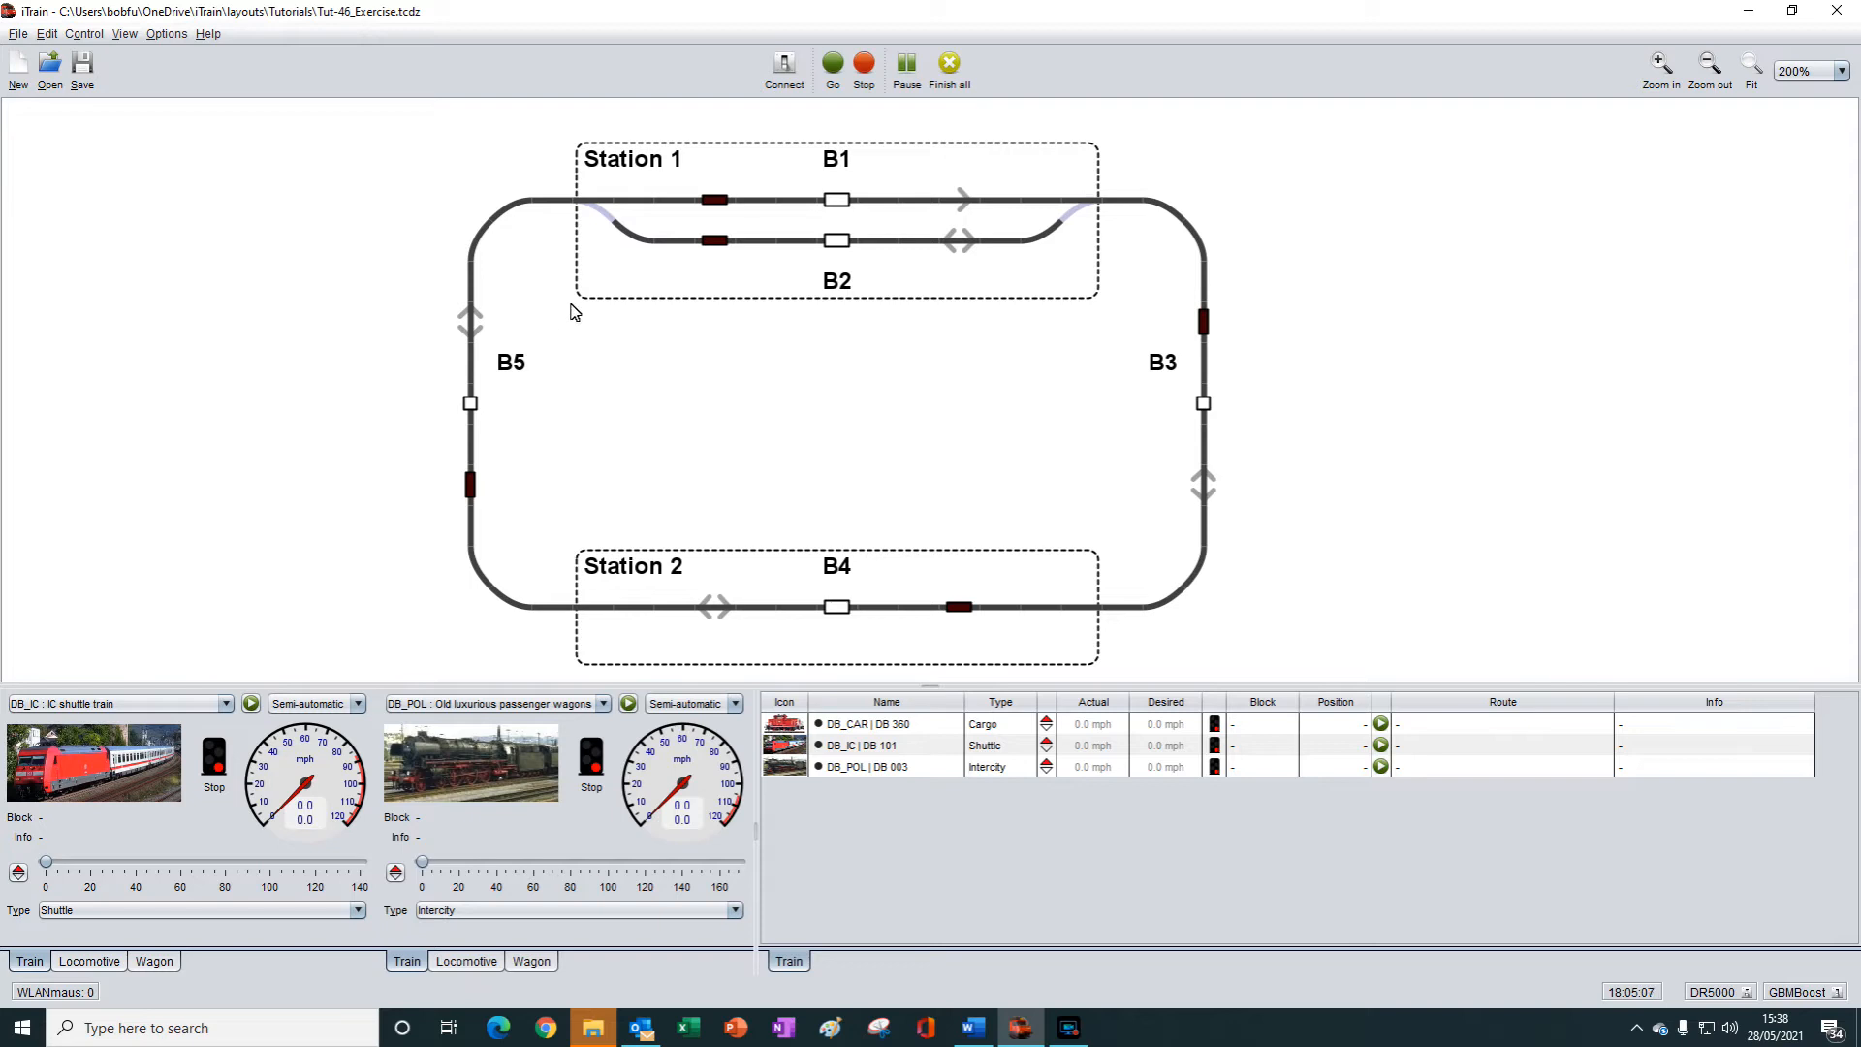
Add a Shuttle train type entry to Station 1, based on the all-train-types entry, and enable its change of direction.
right_click(737, 172)
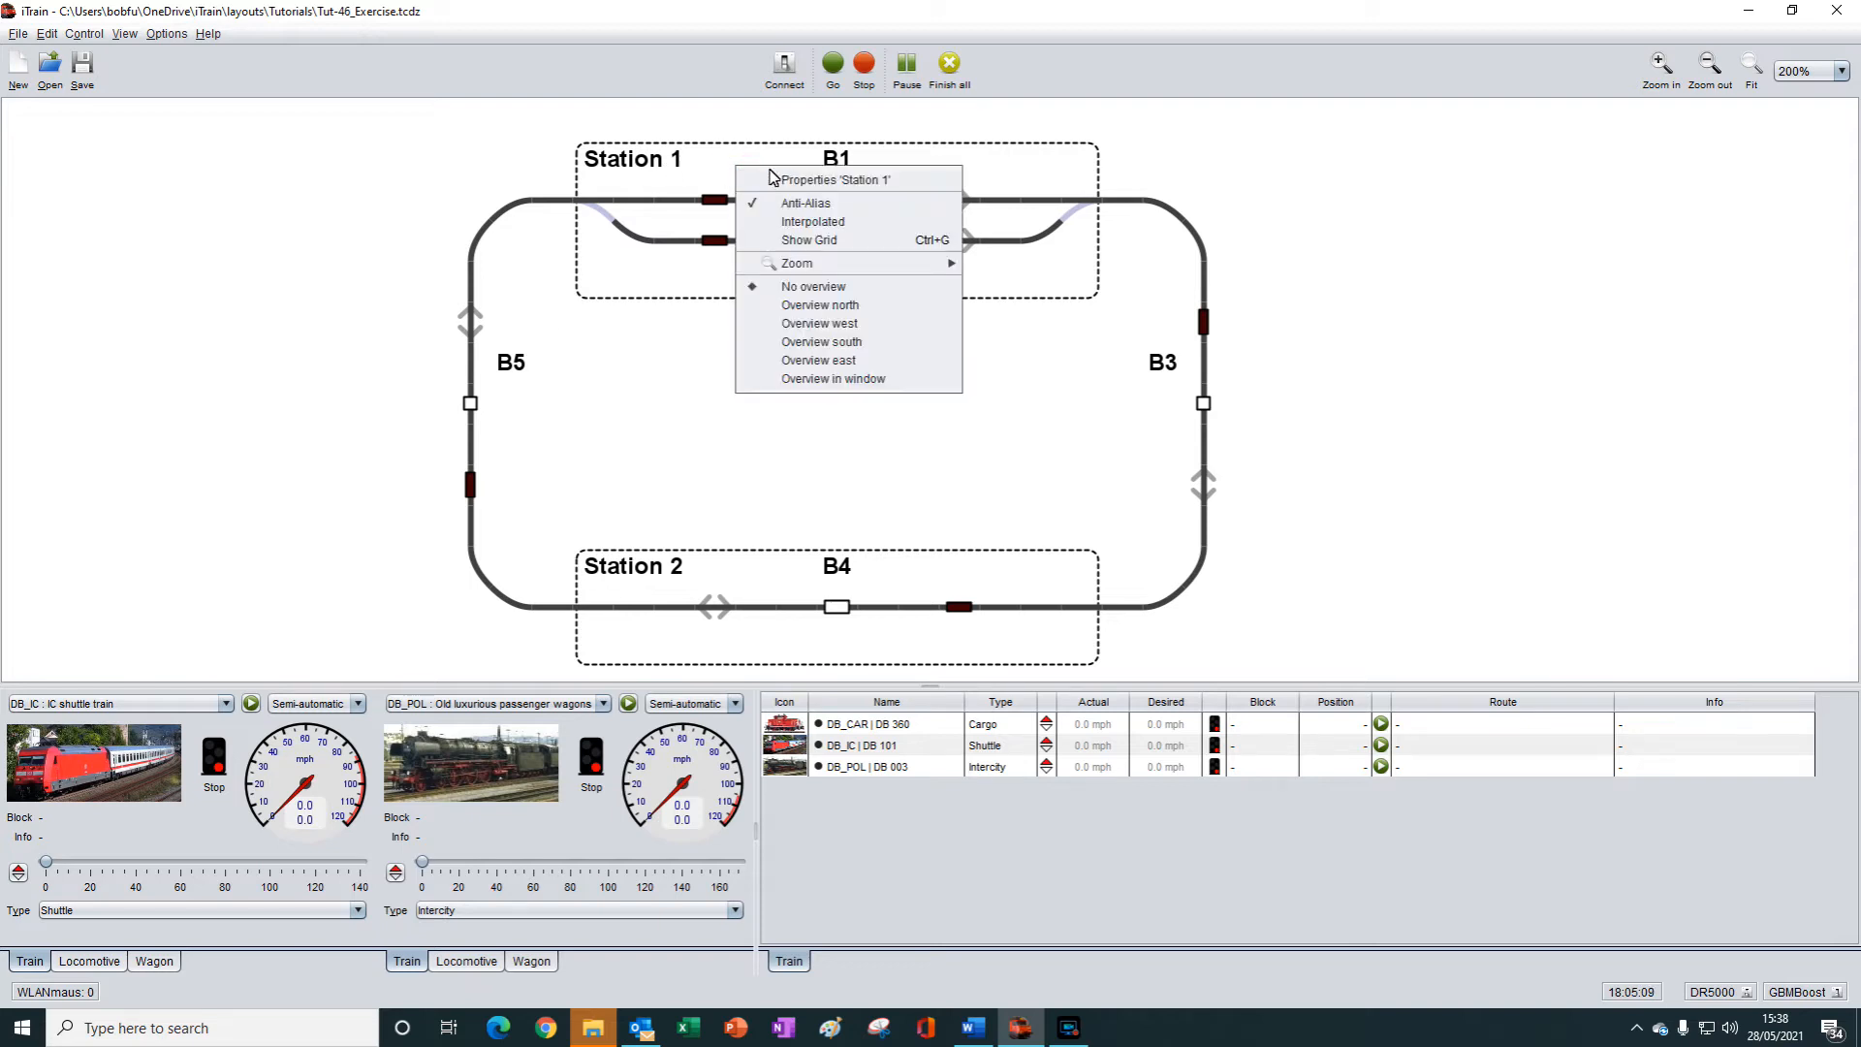
click(831, 181)
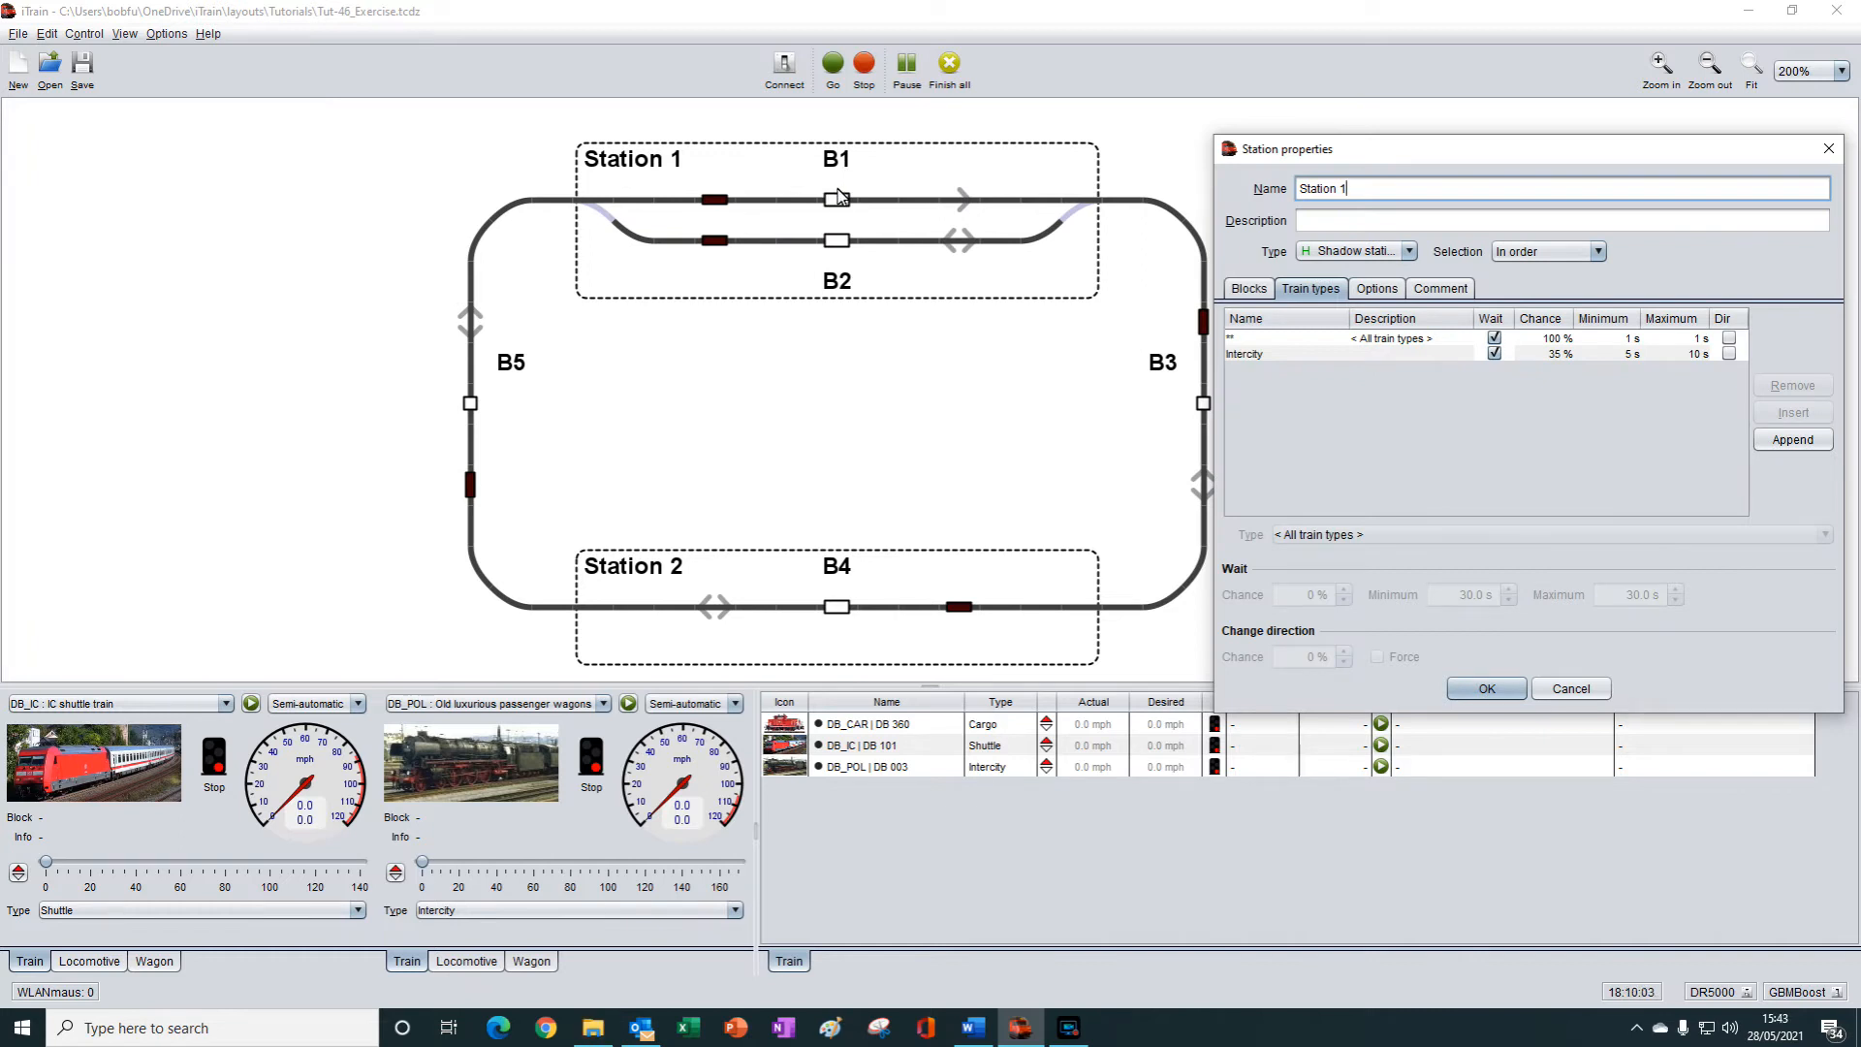
click(1319, 292)
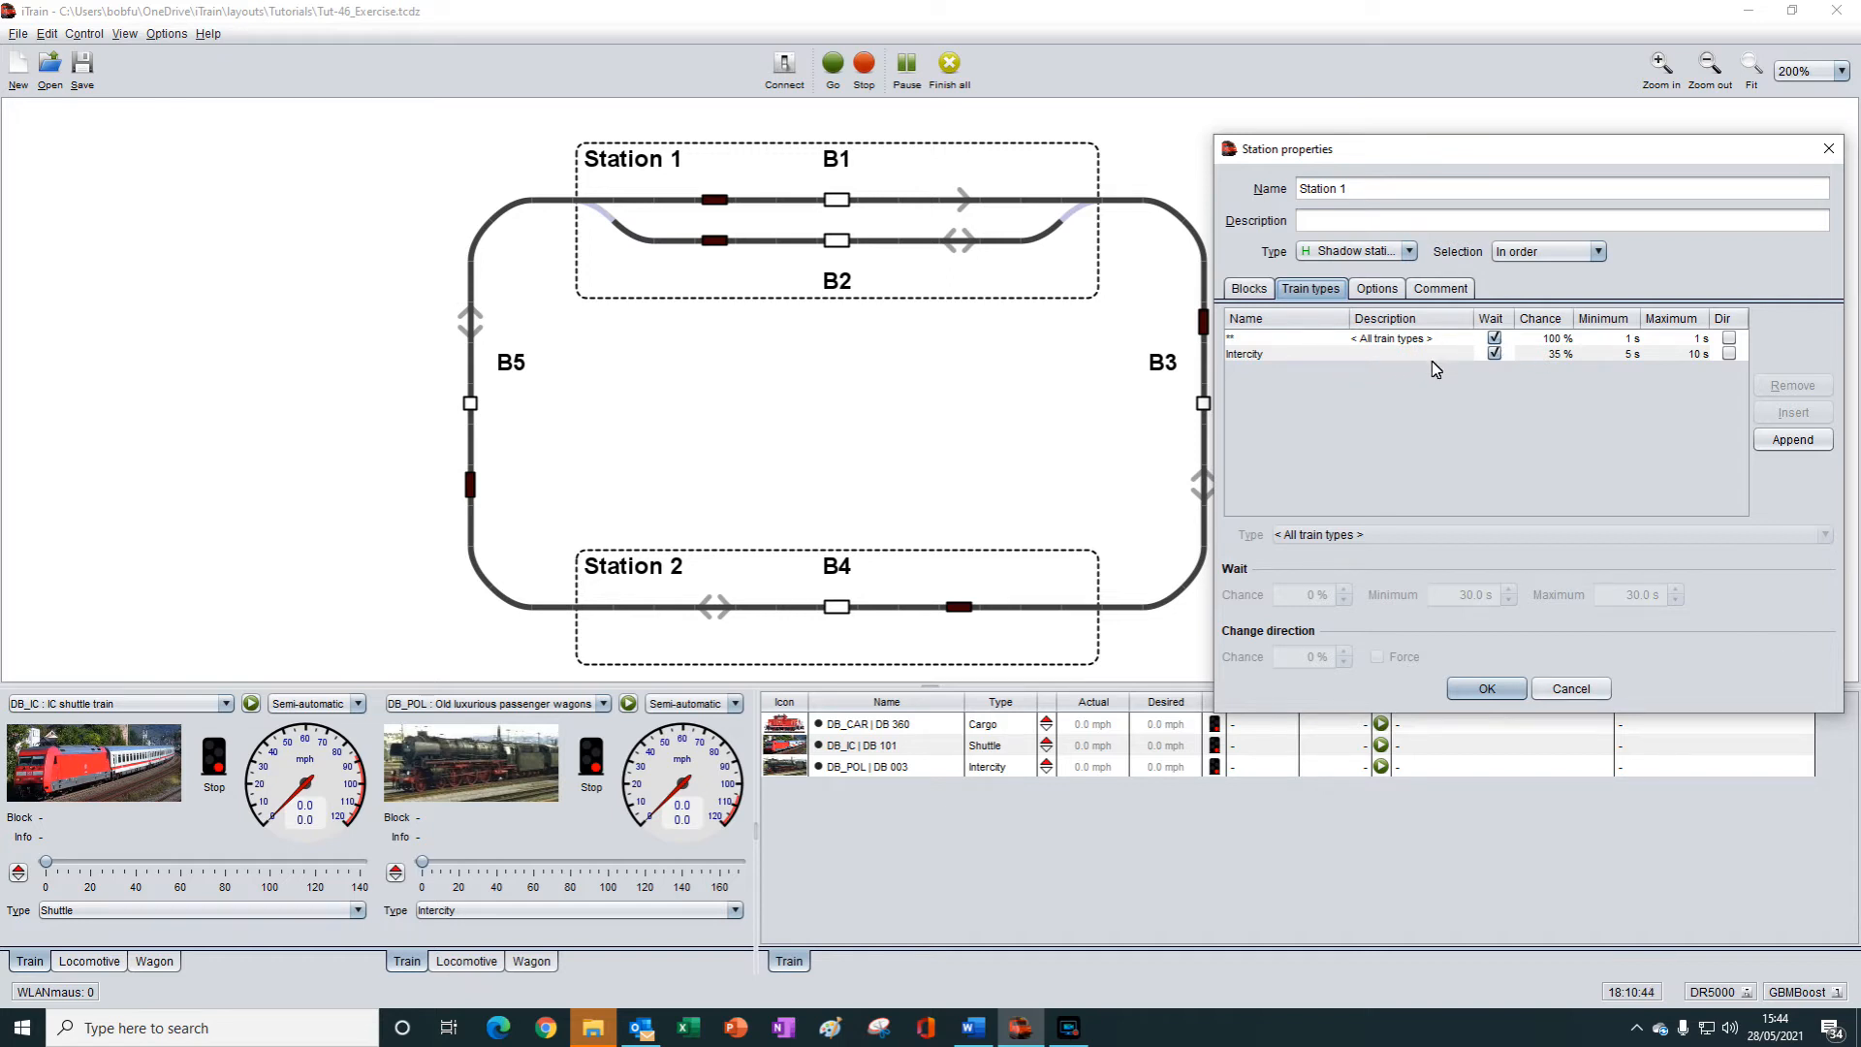
click(1399, 357)
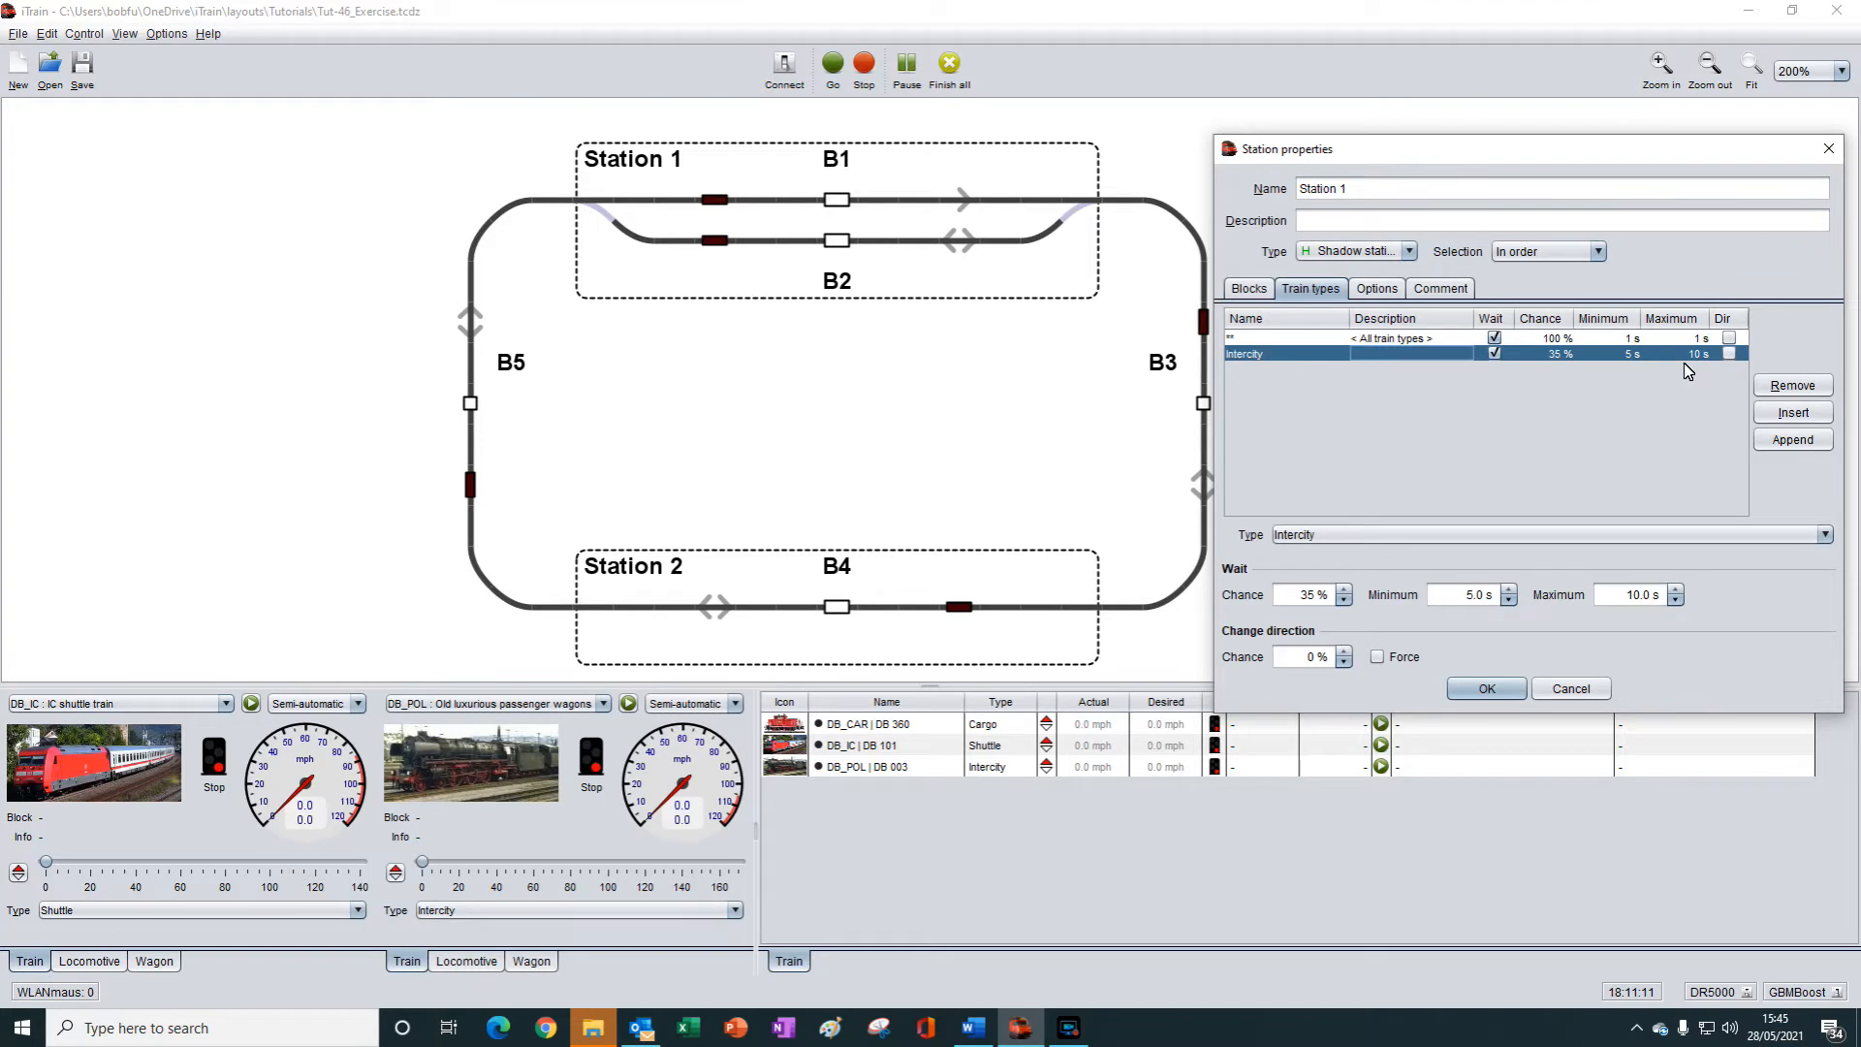
click(1401, 340)
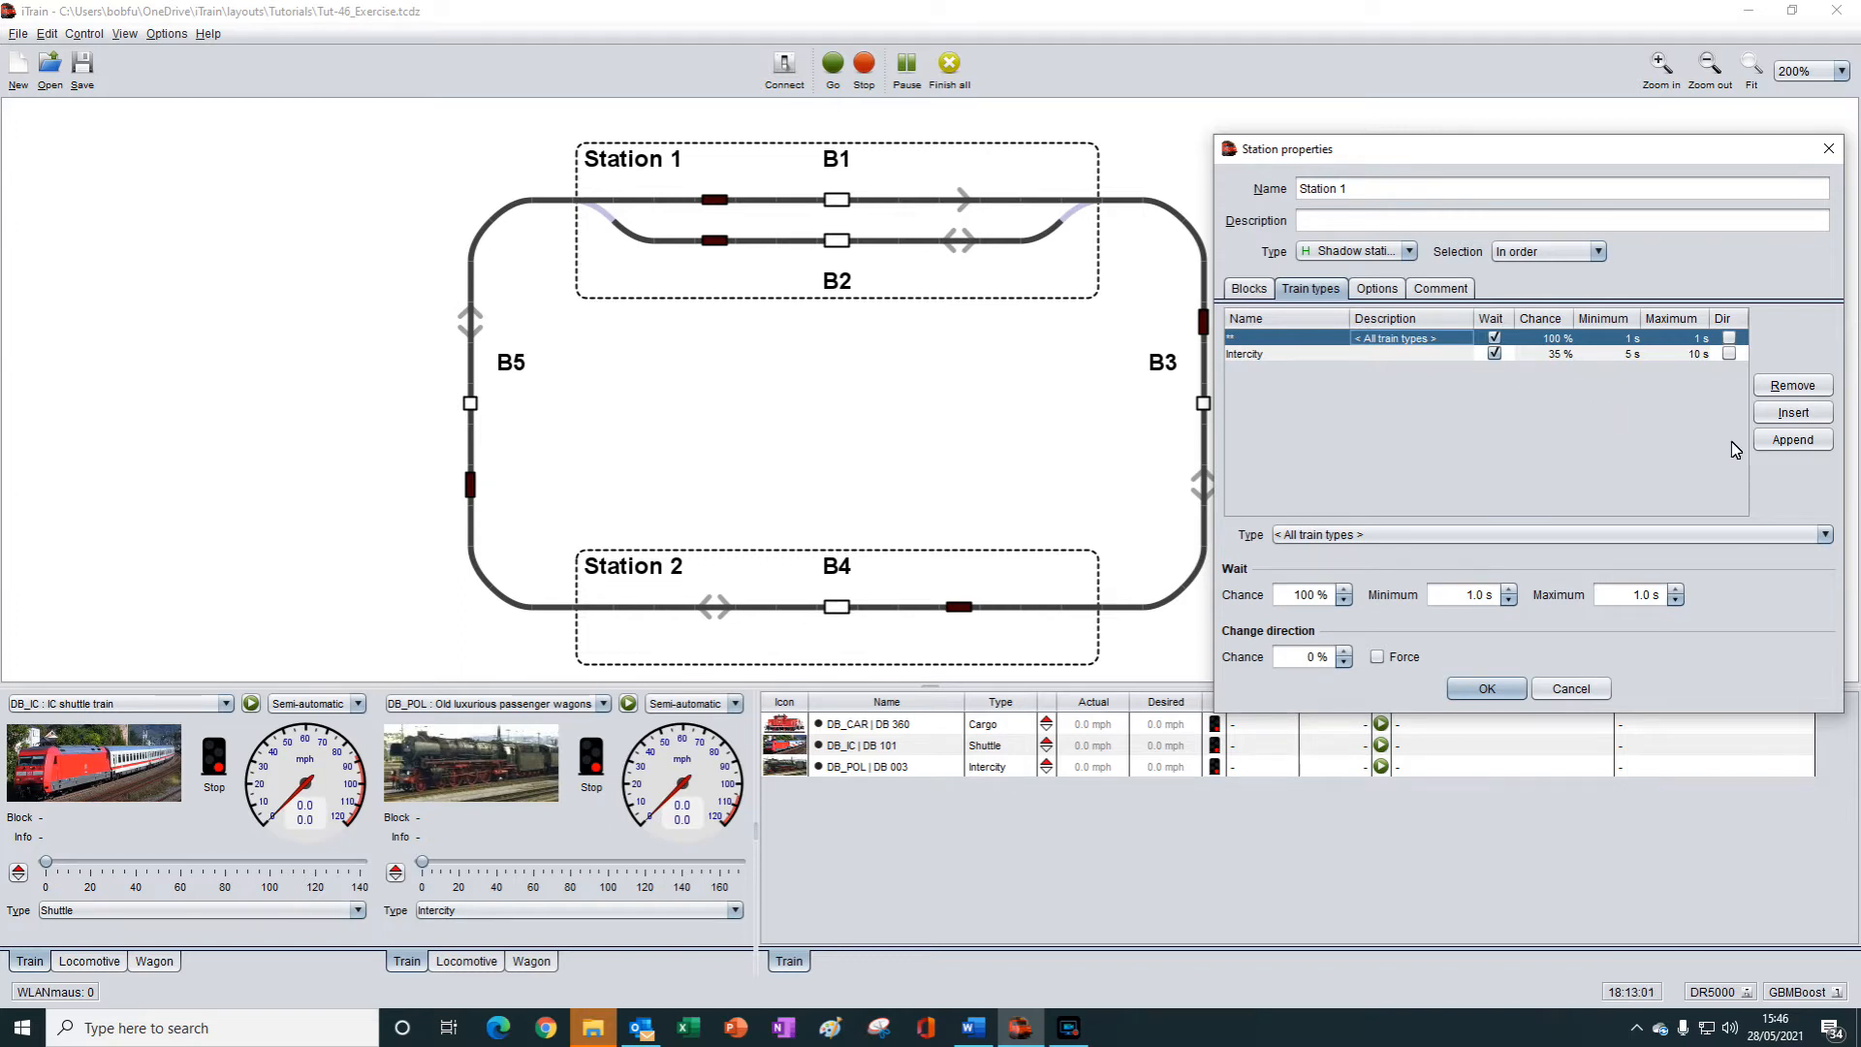
click(1794, 441)
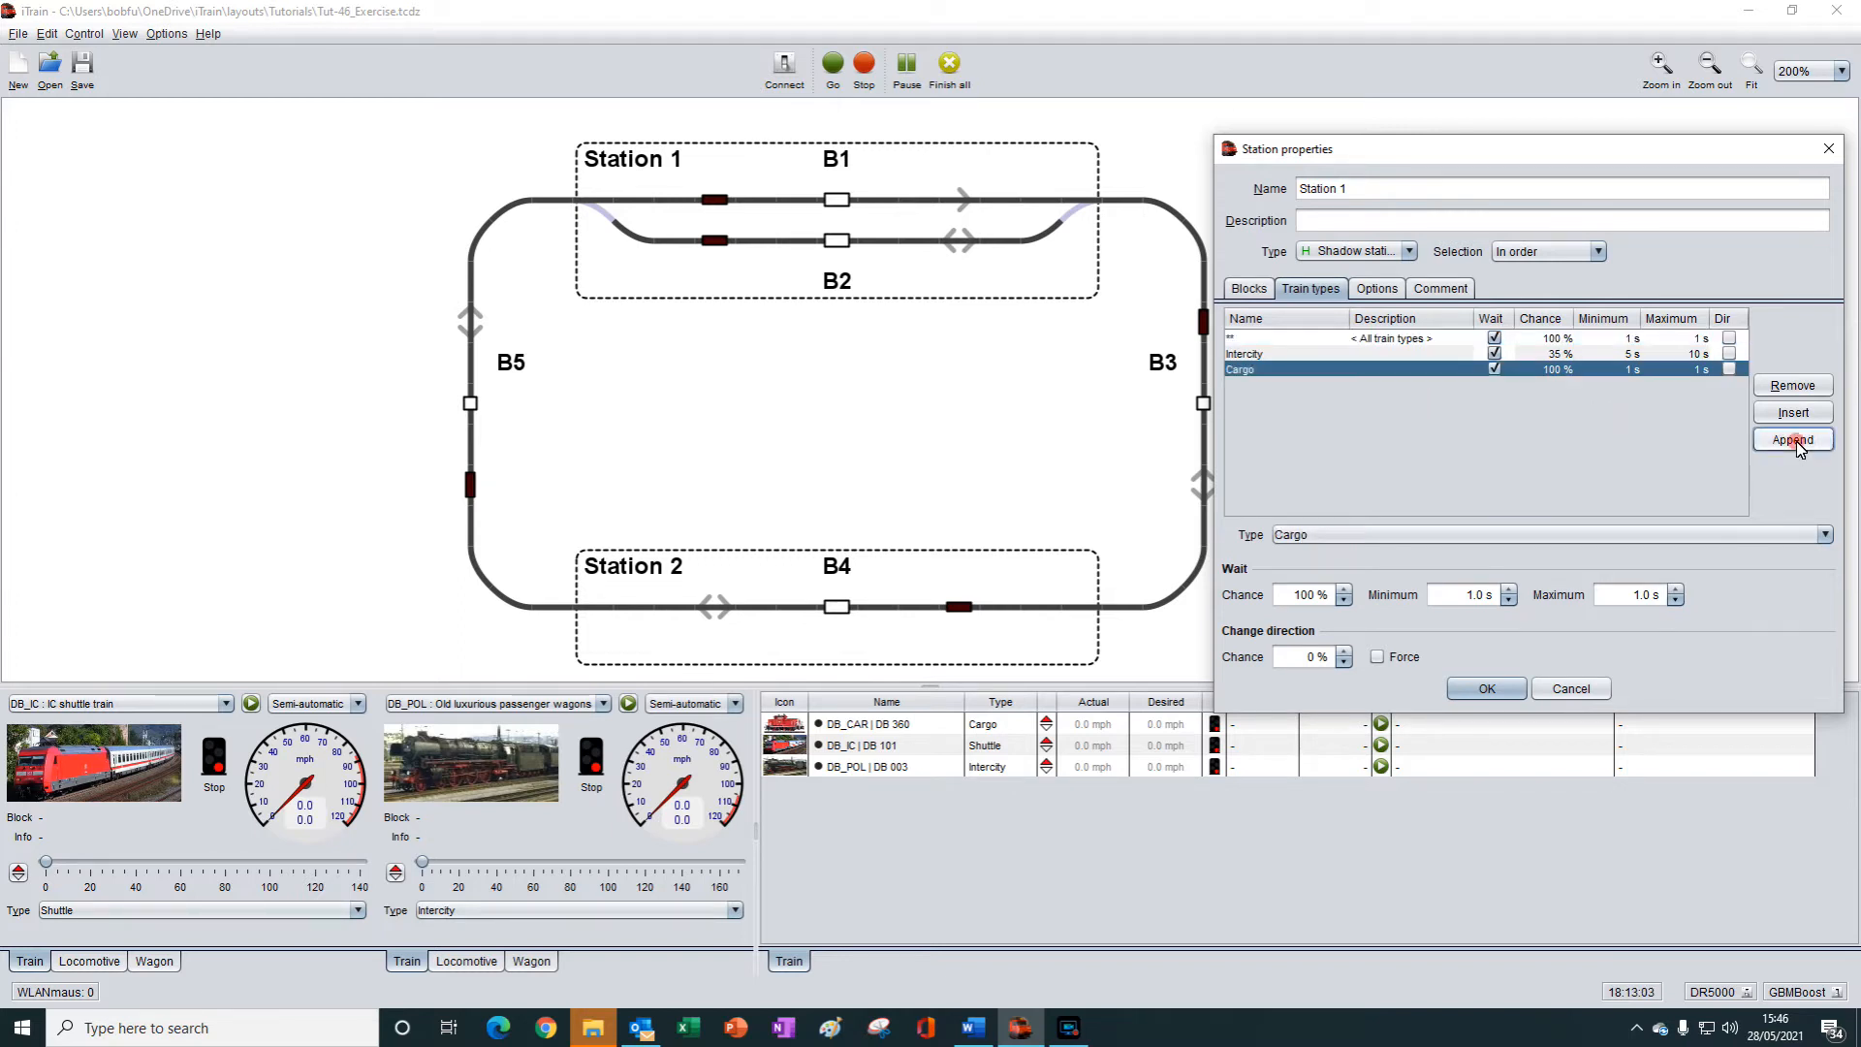
click(1409, 539)
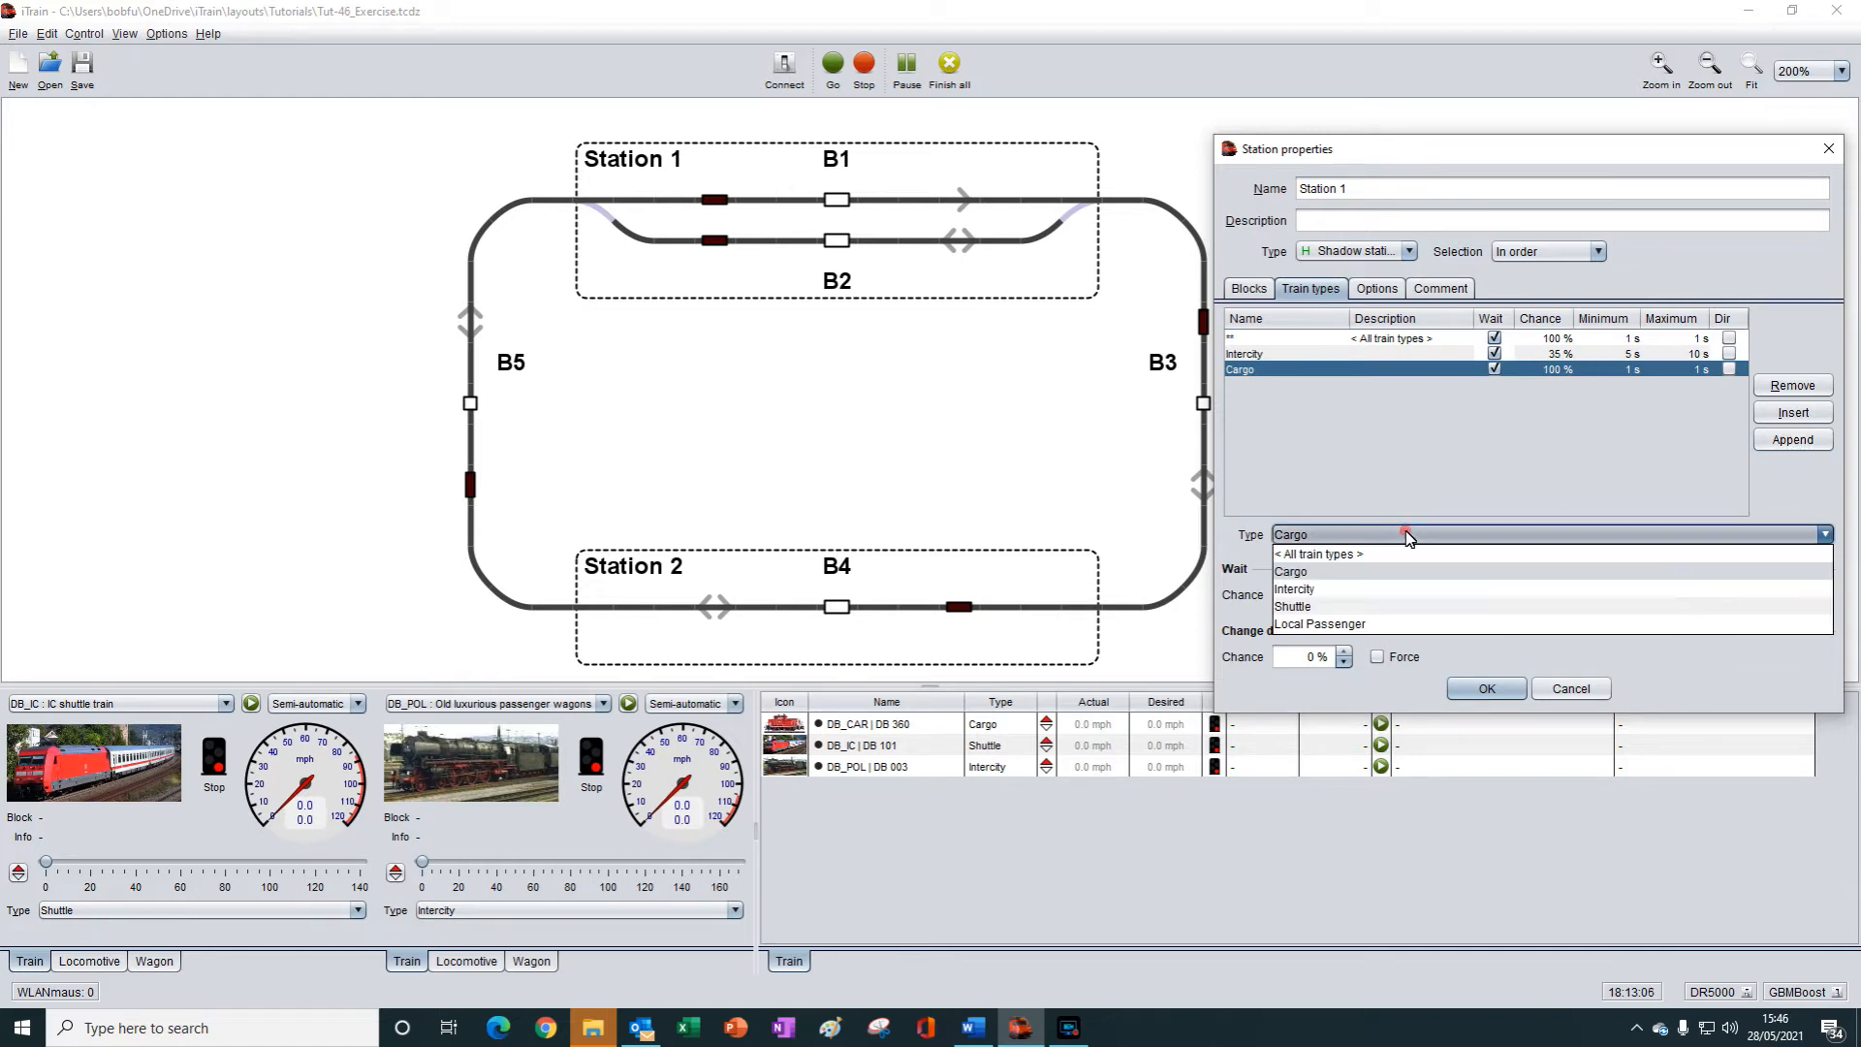
click(1300, 608)
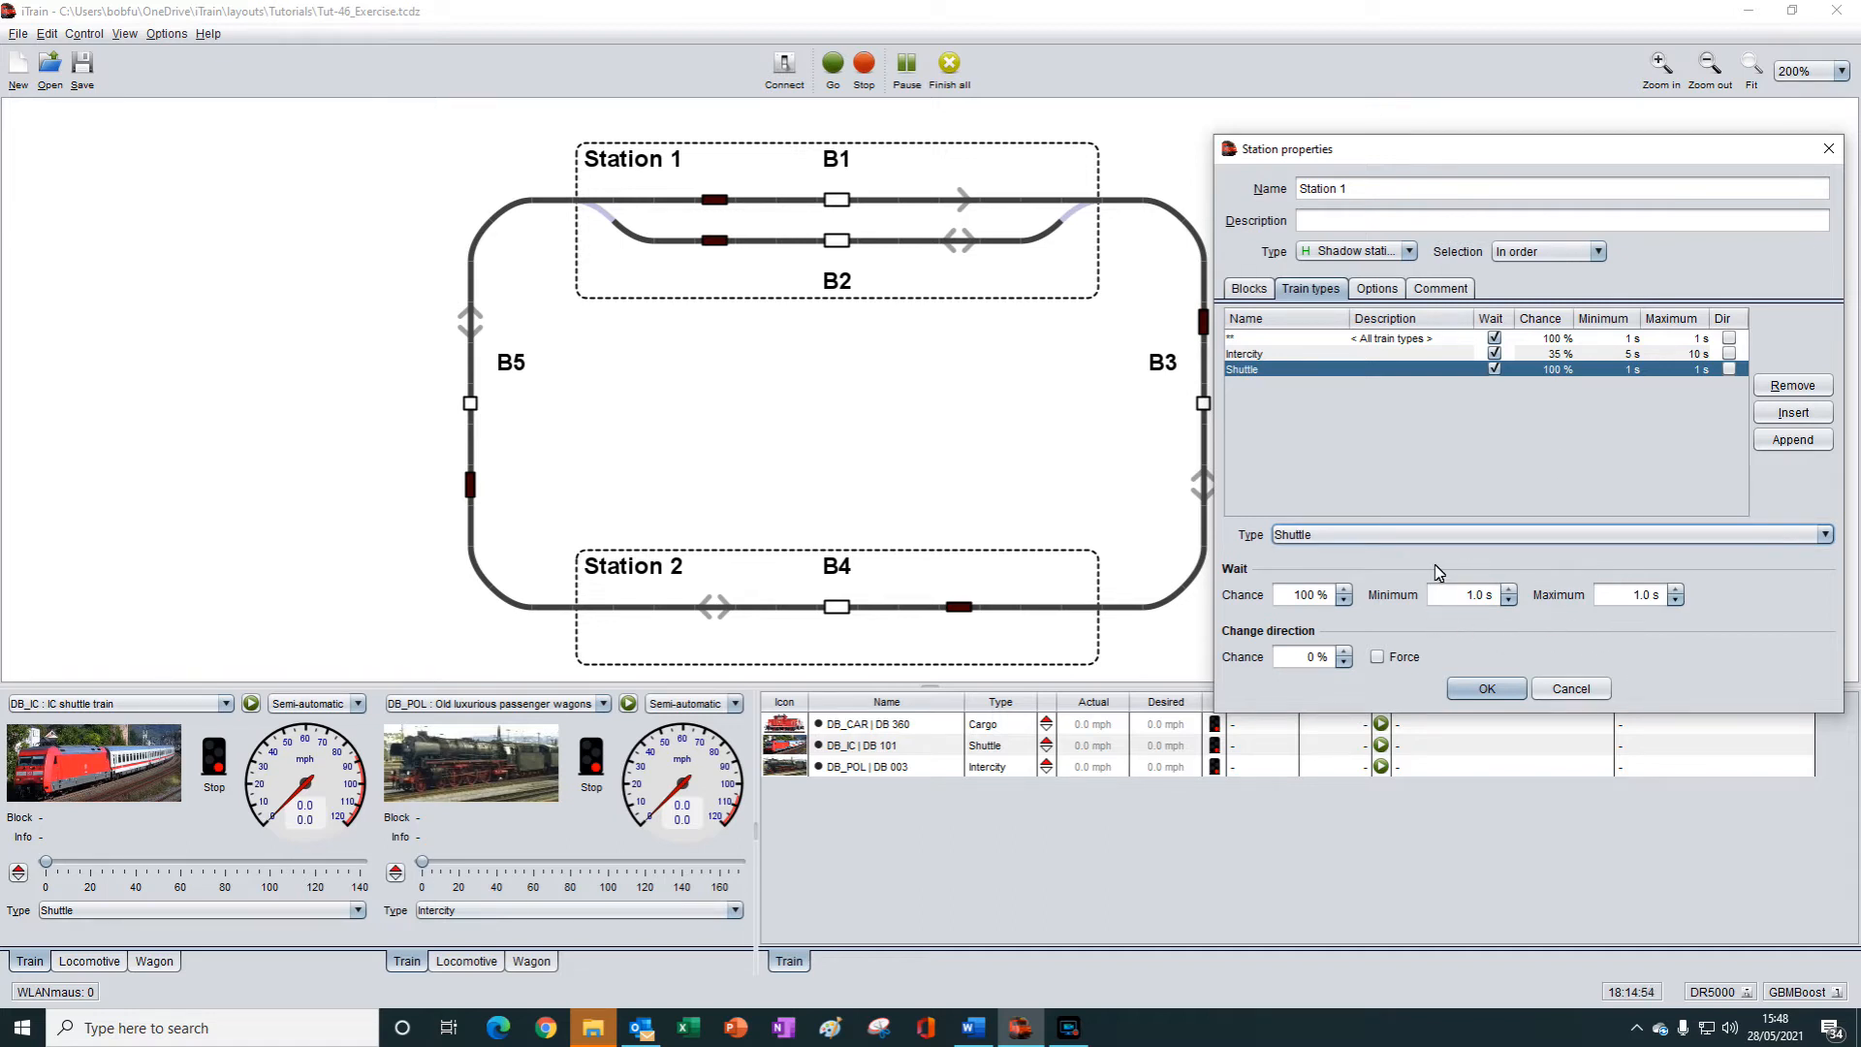
click(1731, 371)
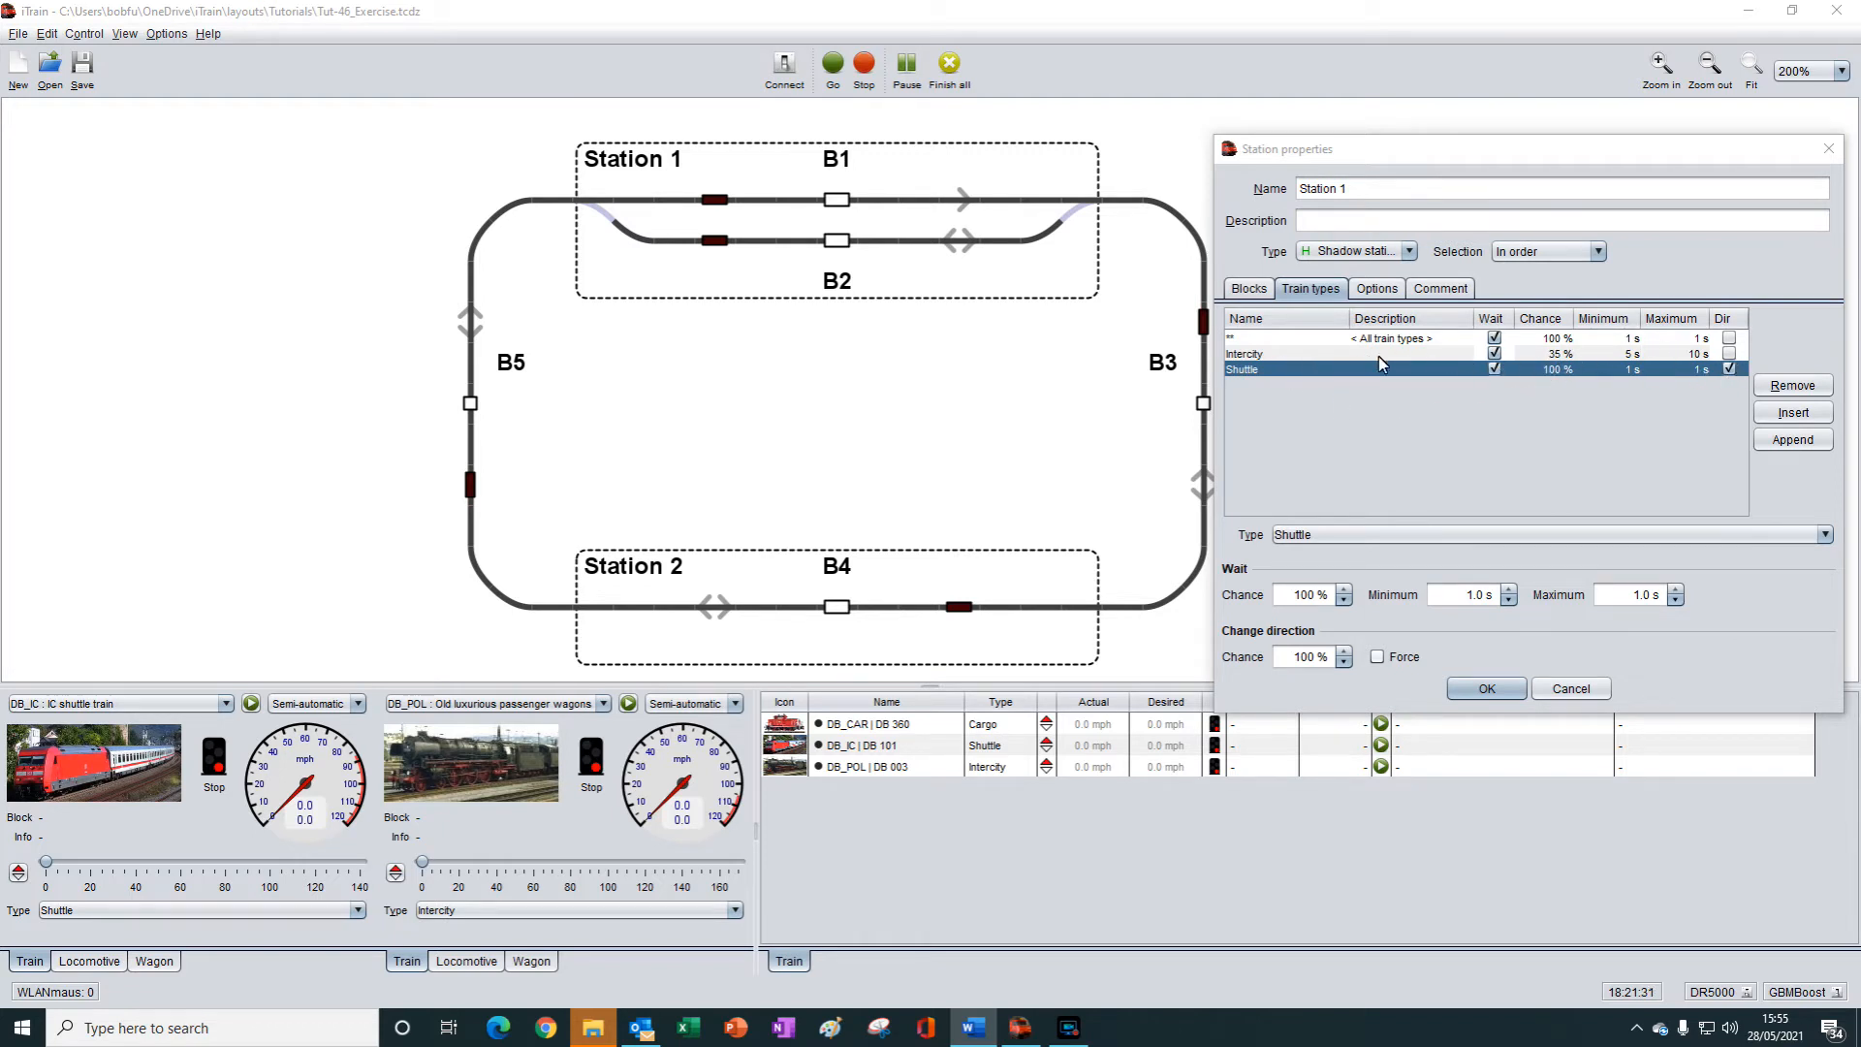
Switch off waiting for the all-train-types entry of Station 1 and remove that entry.
click(1353, 355)
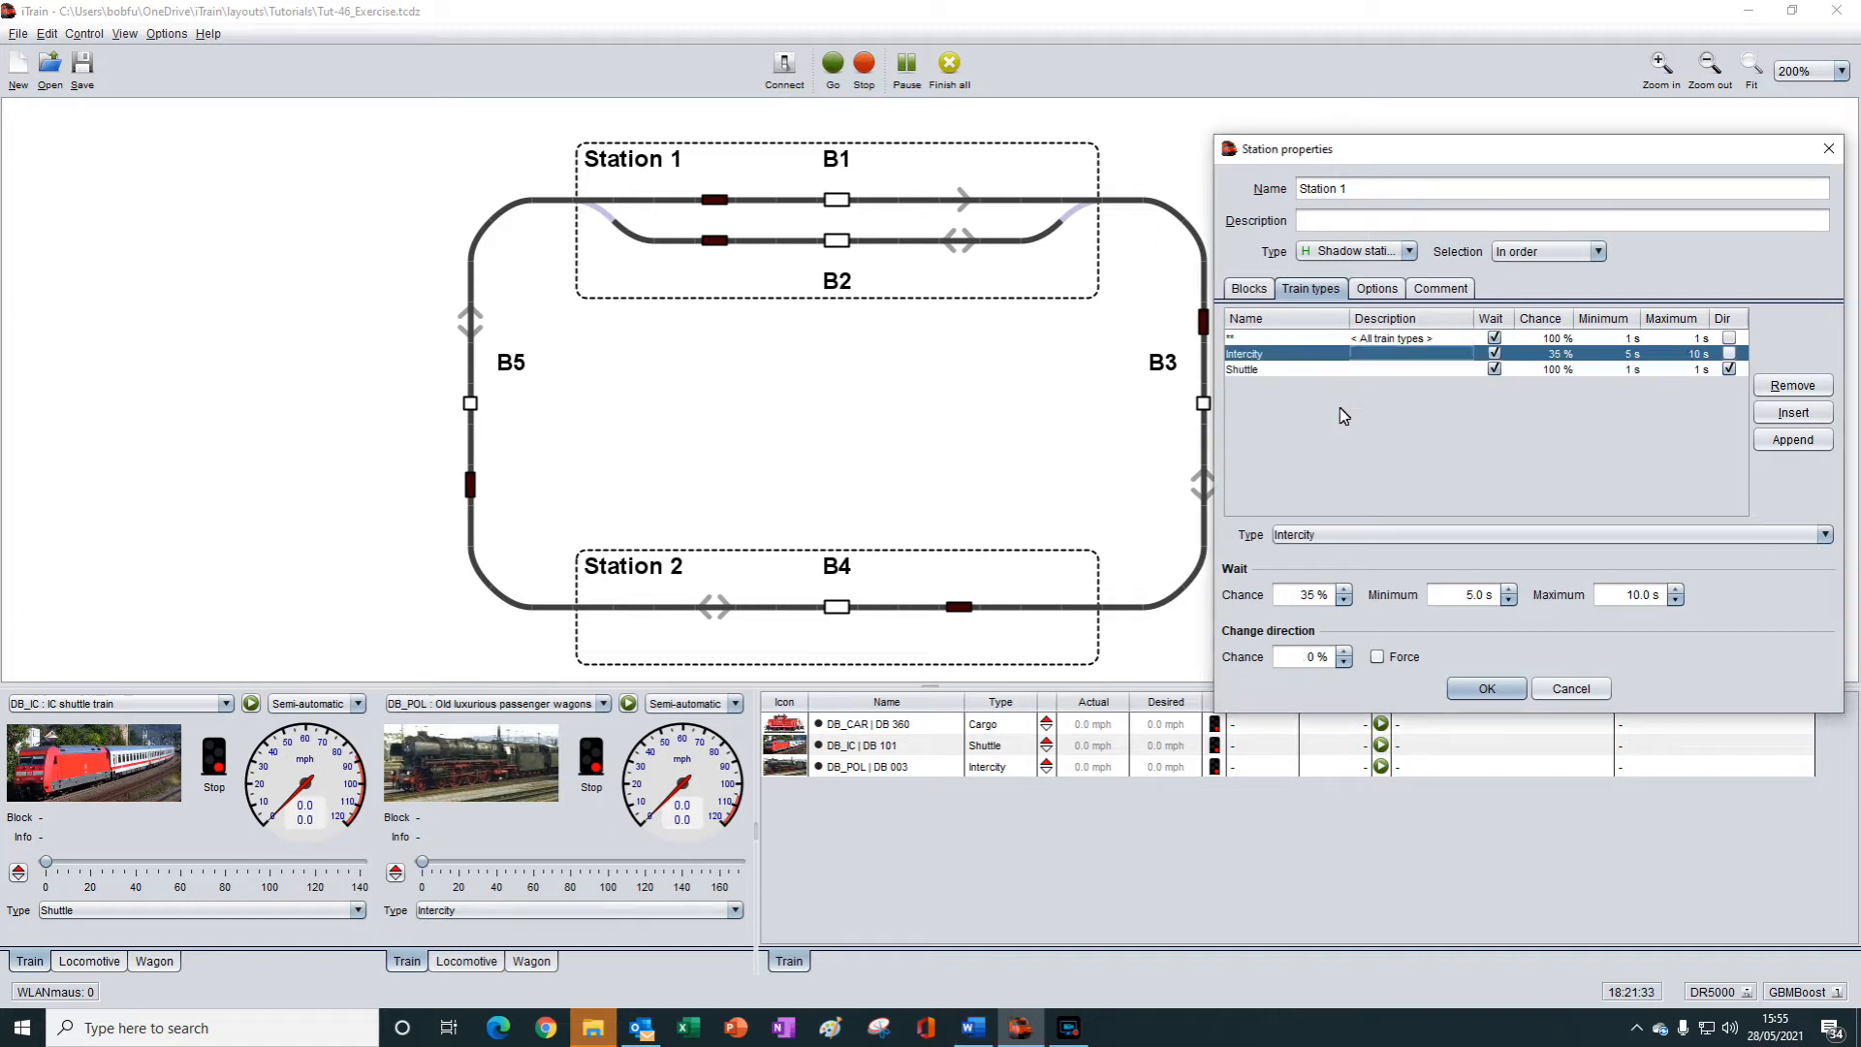
click(1393, 339)
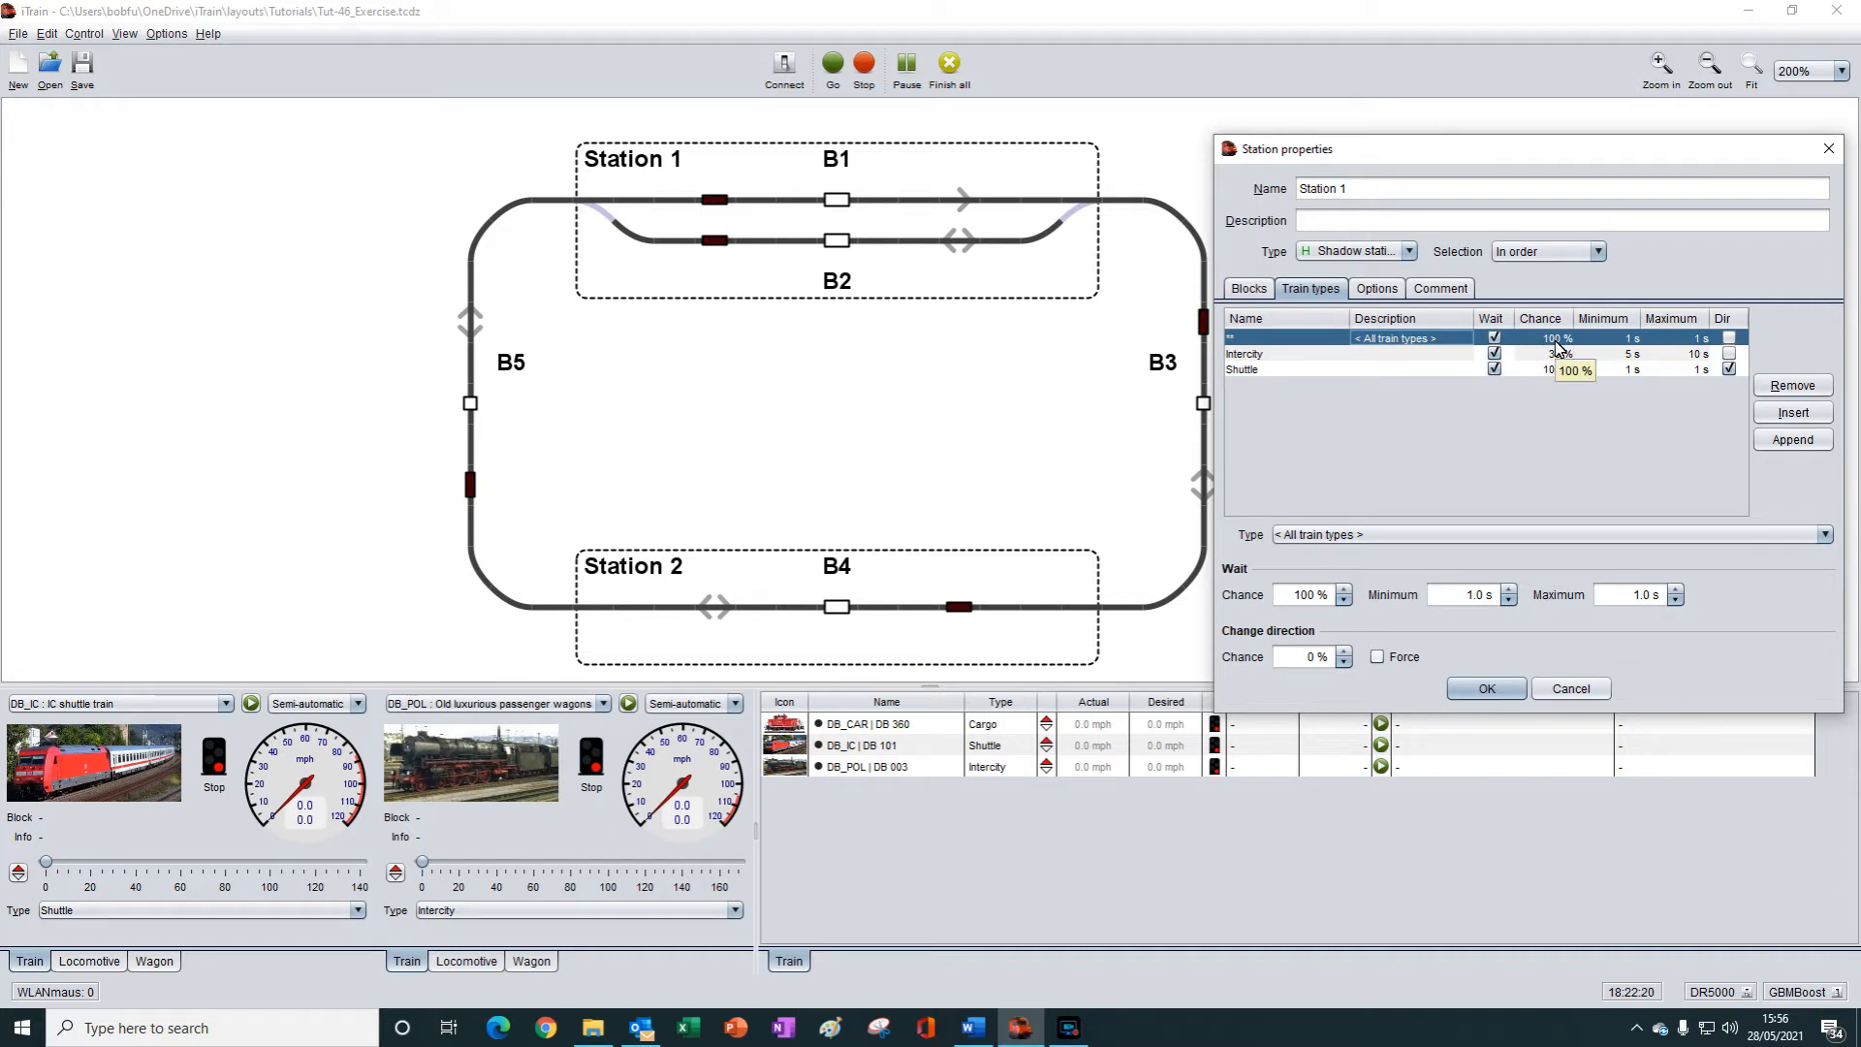
click(1495, 338)
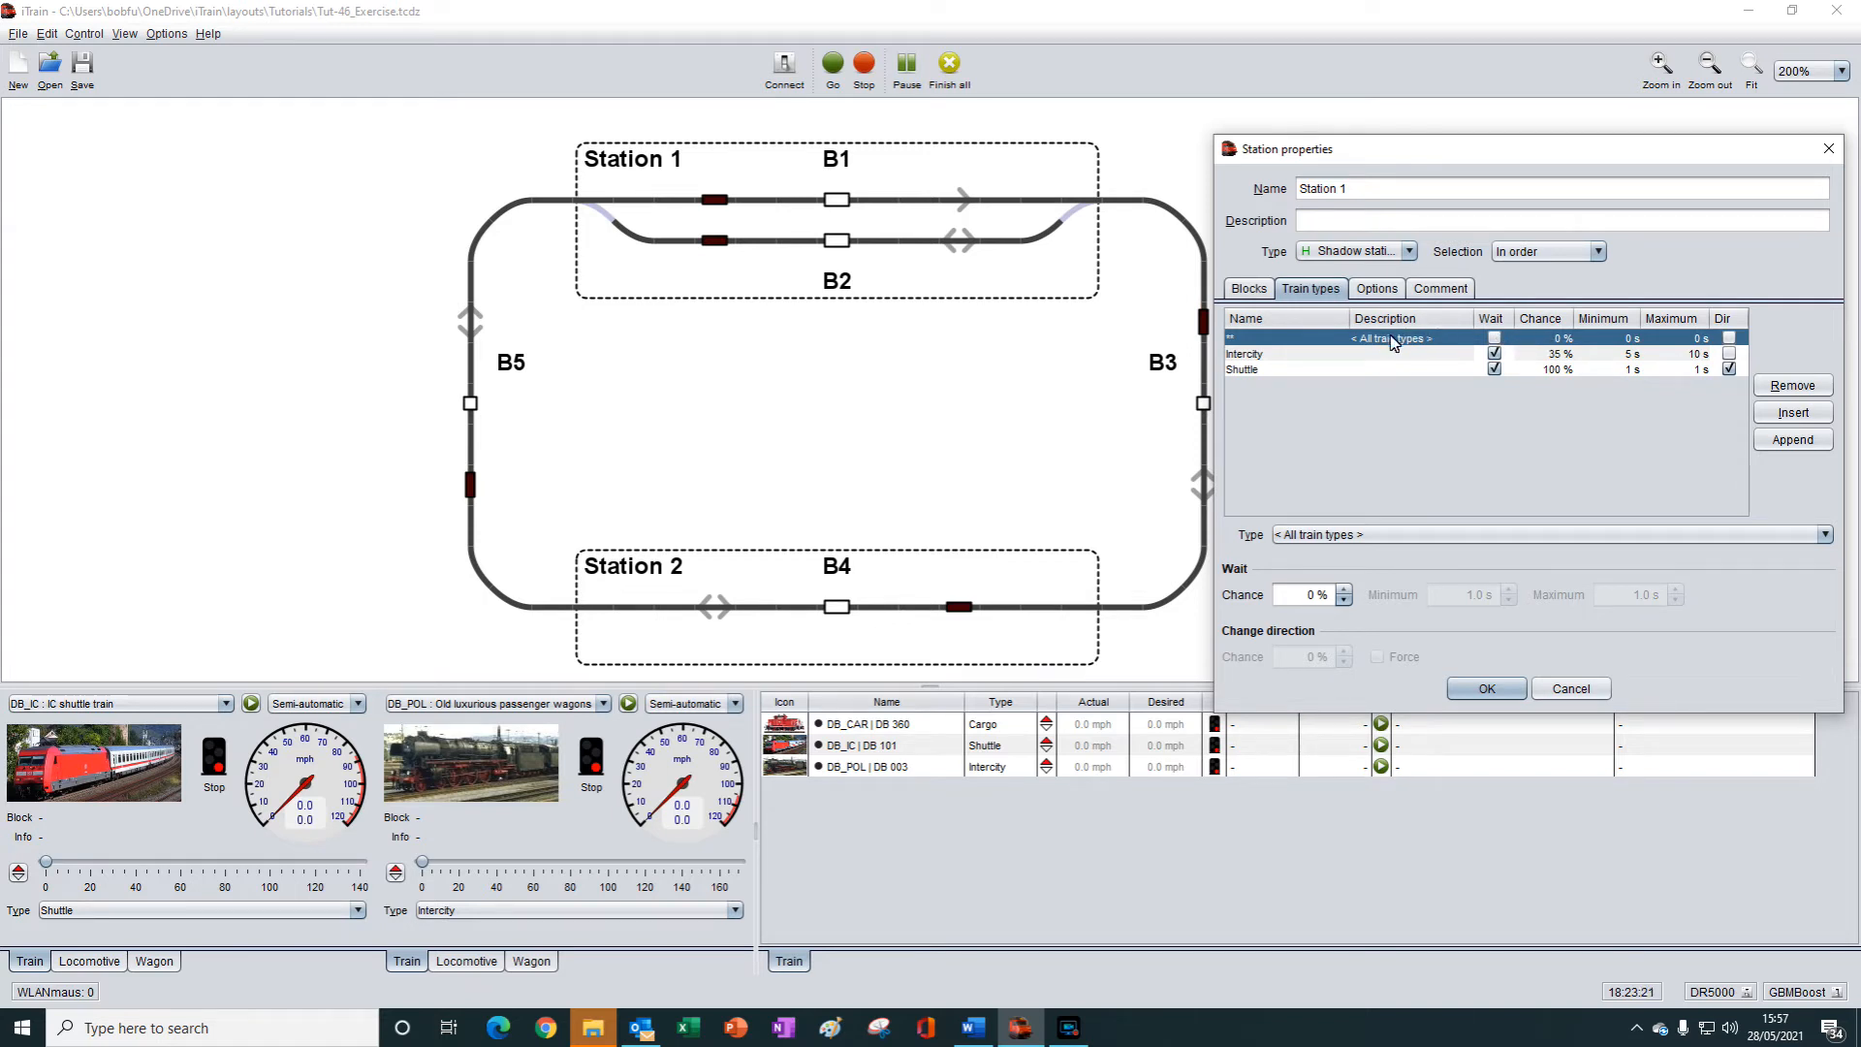
click(1801, 388)
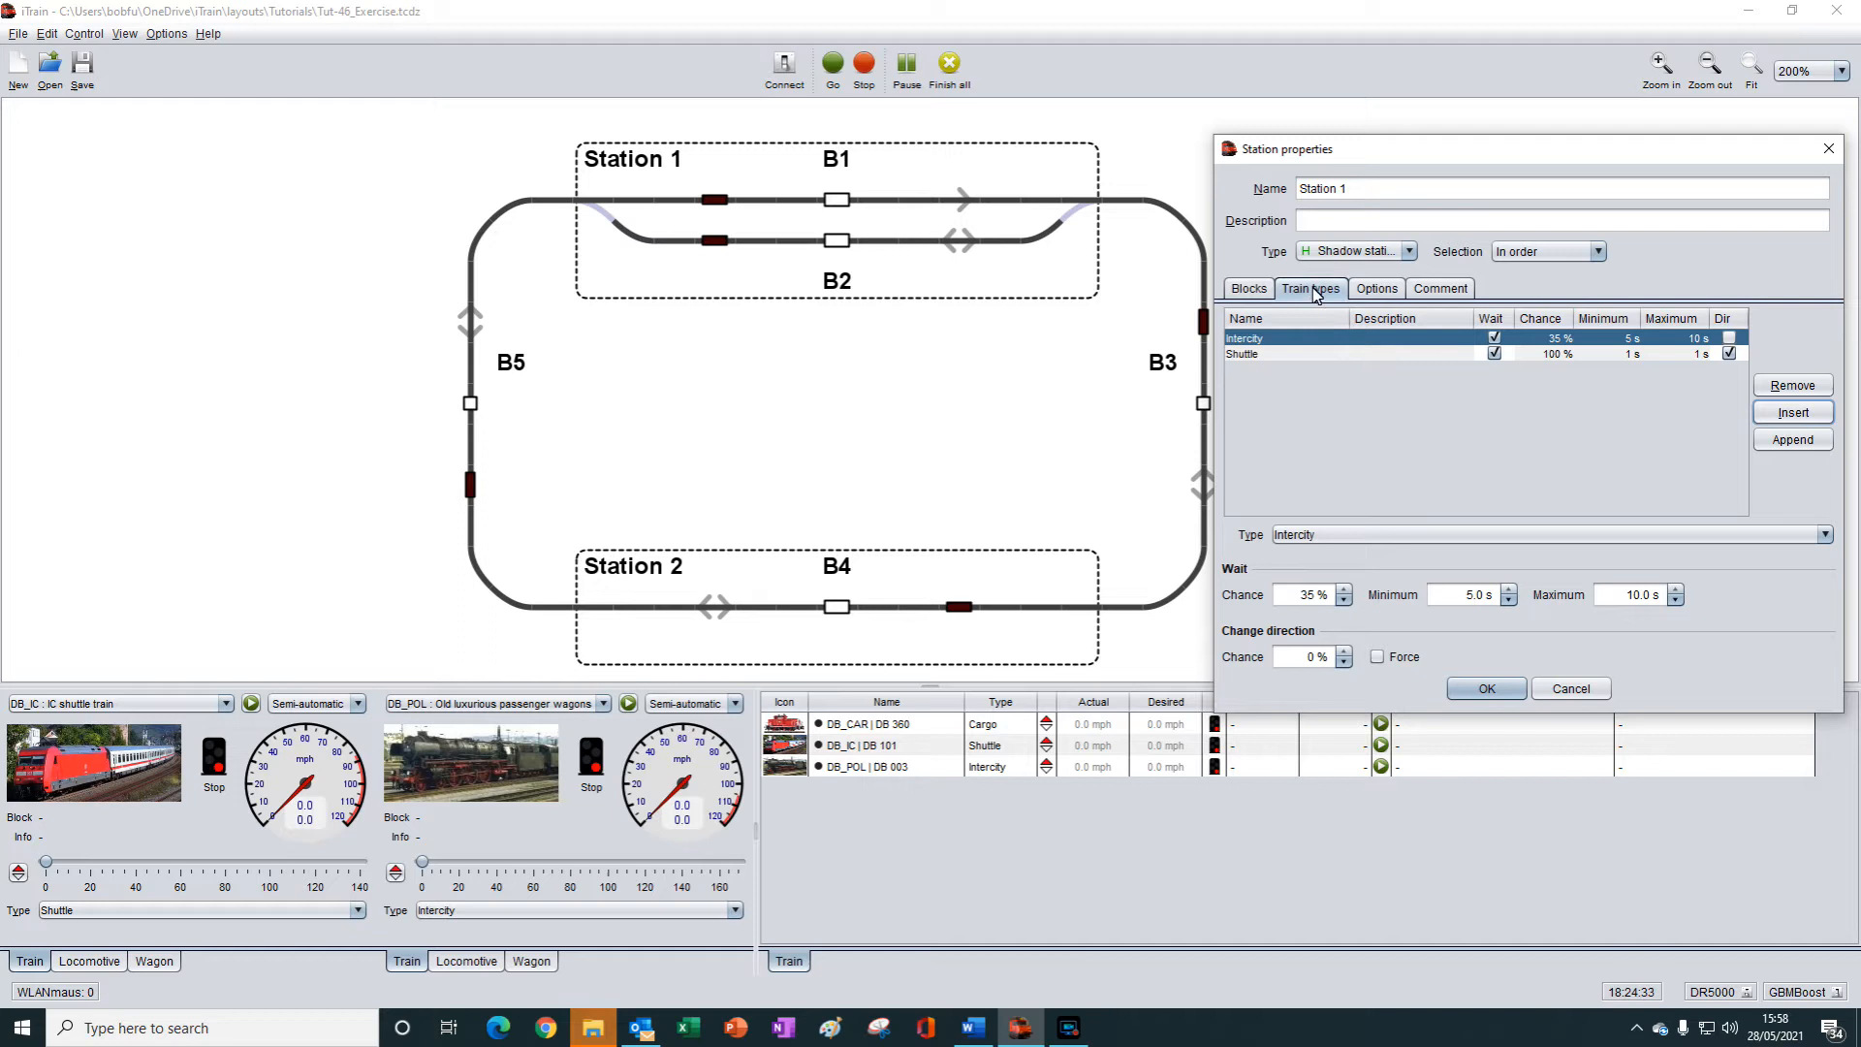
Set the direction of block B2 to Both in Station 1's block list and save the station properties.
click(1252, 294)
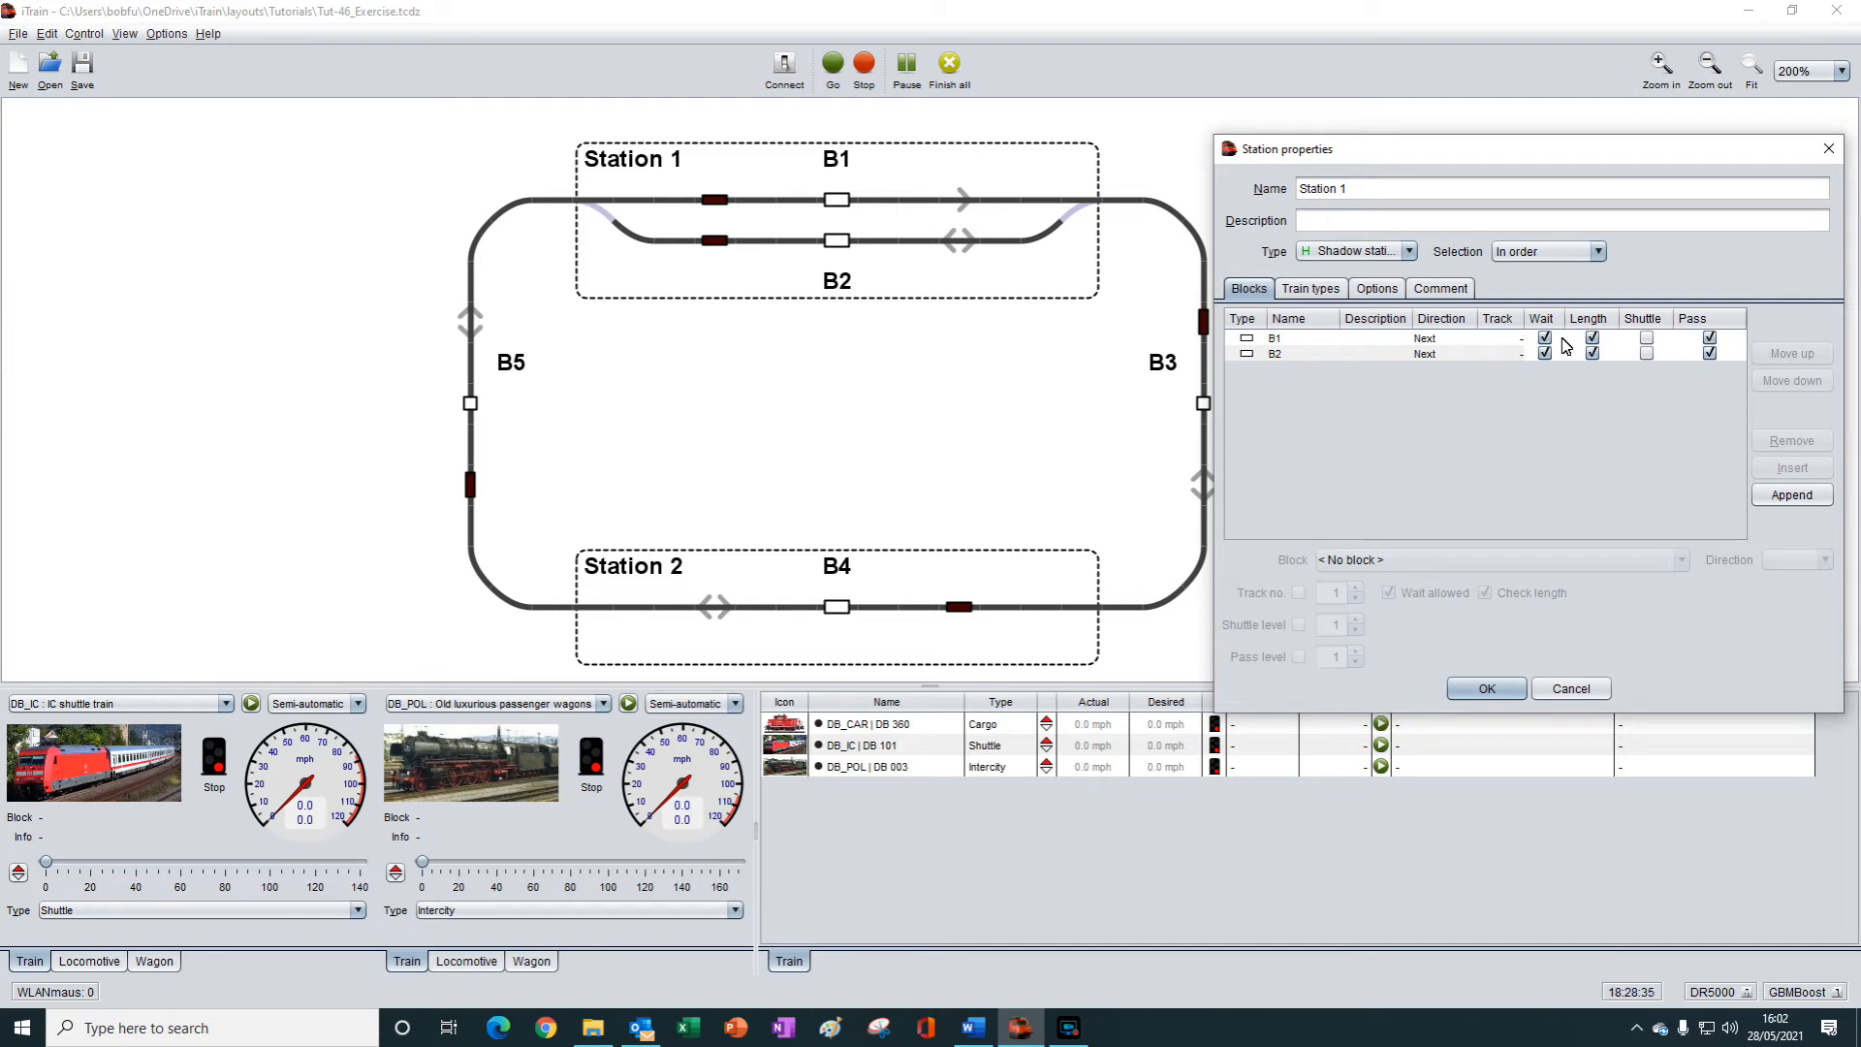
click(1330, 289)
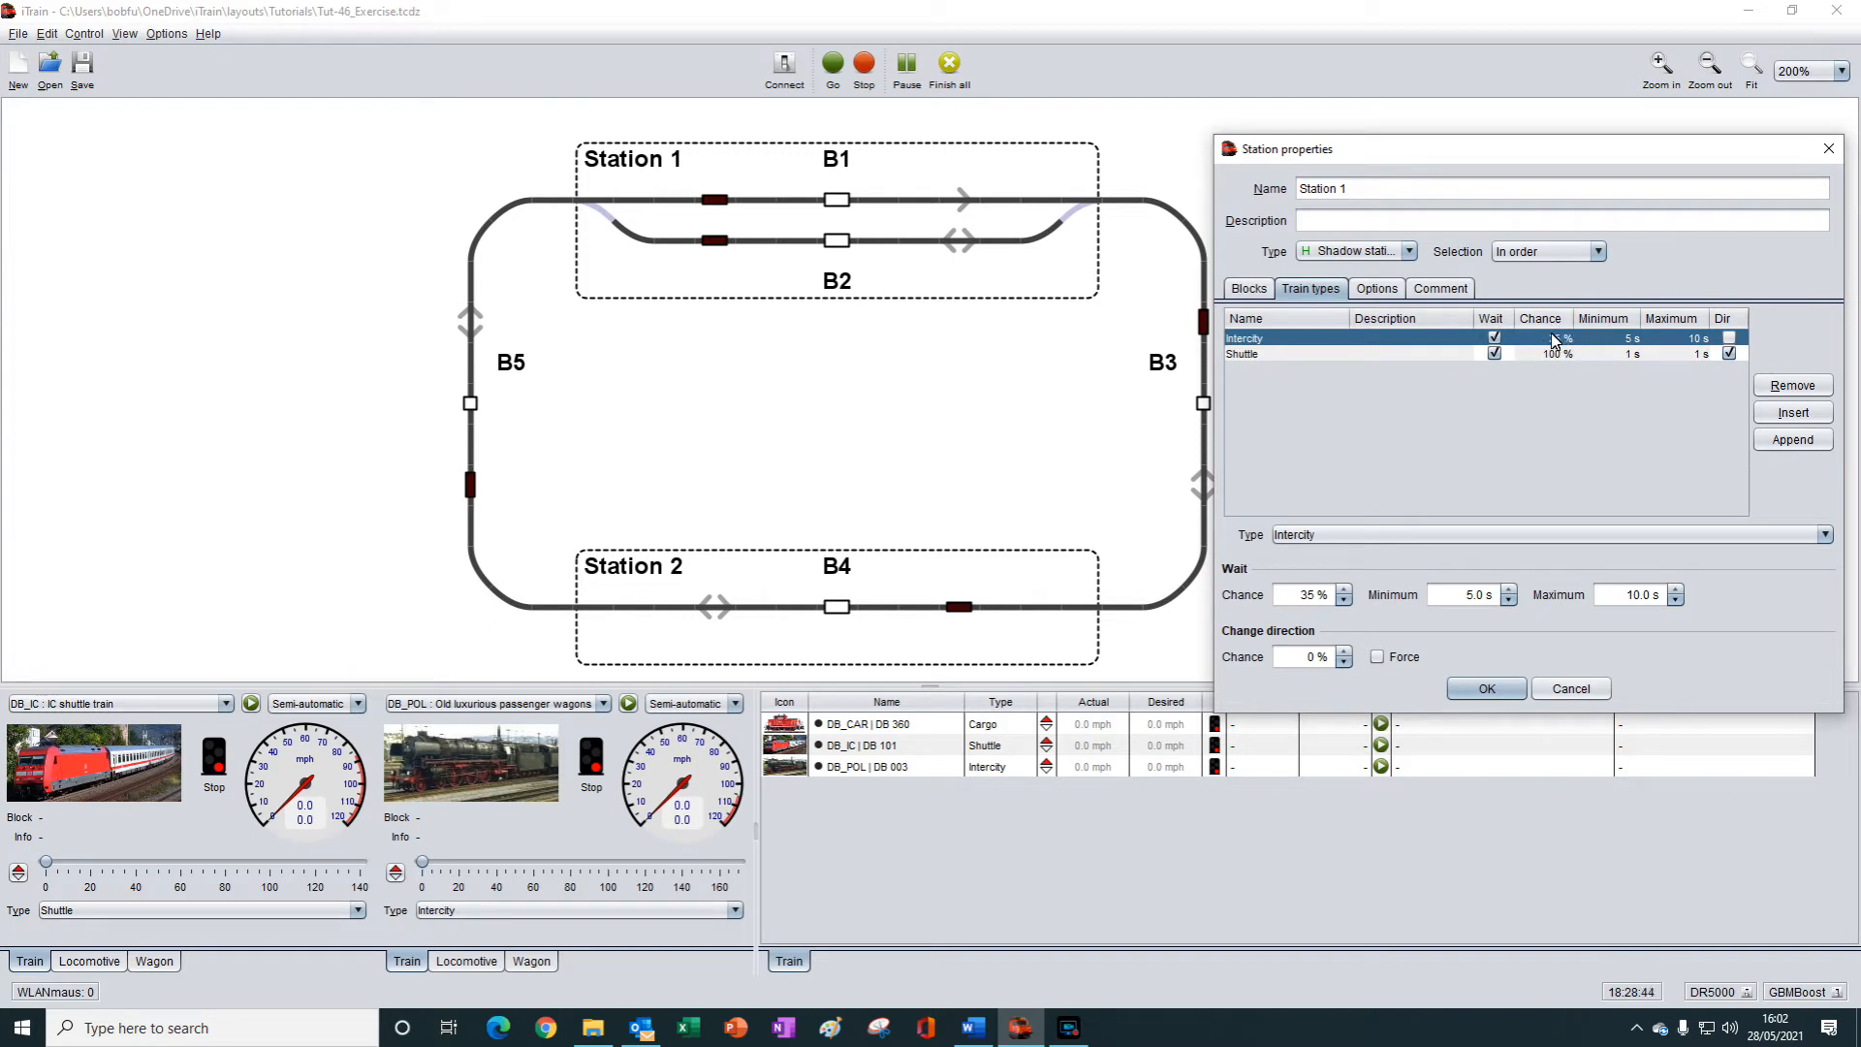
click(1251, 289)
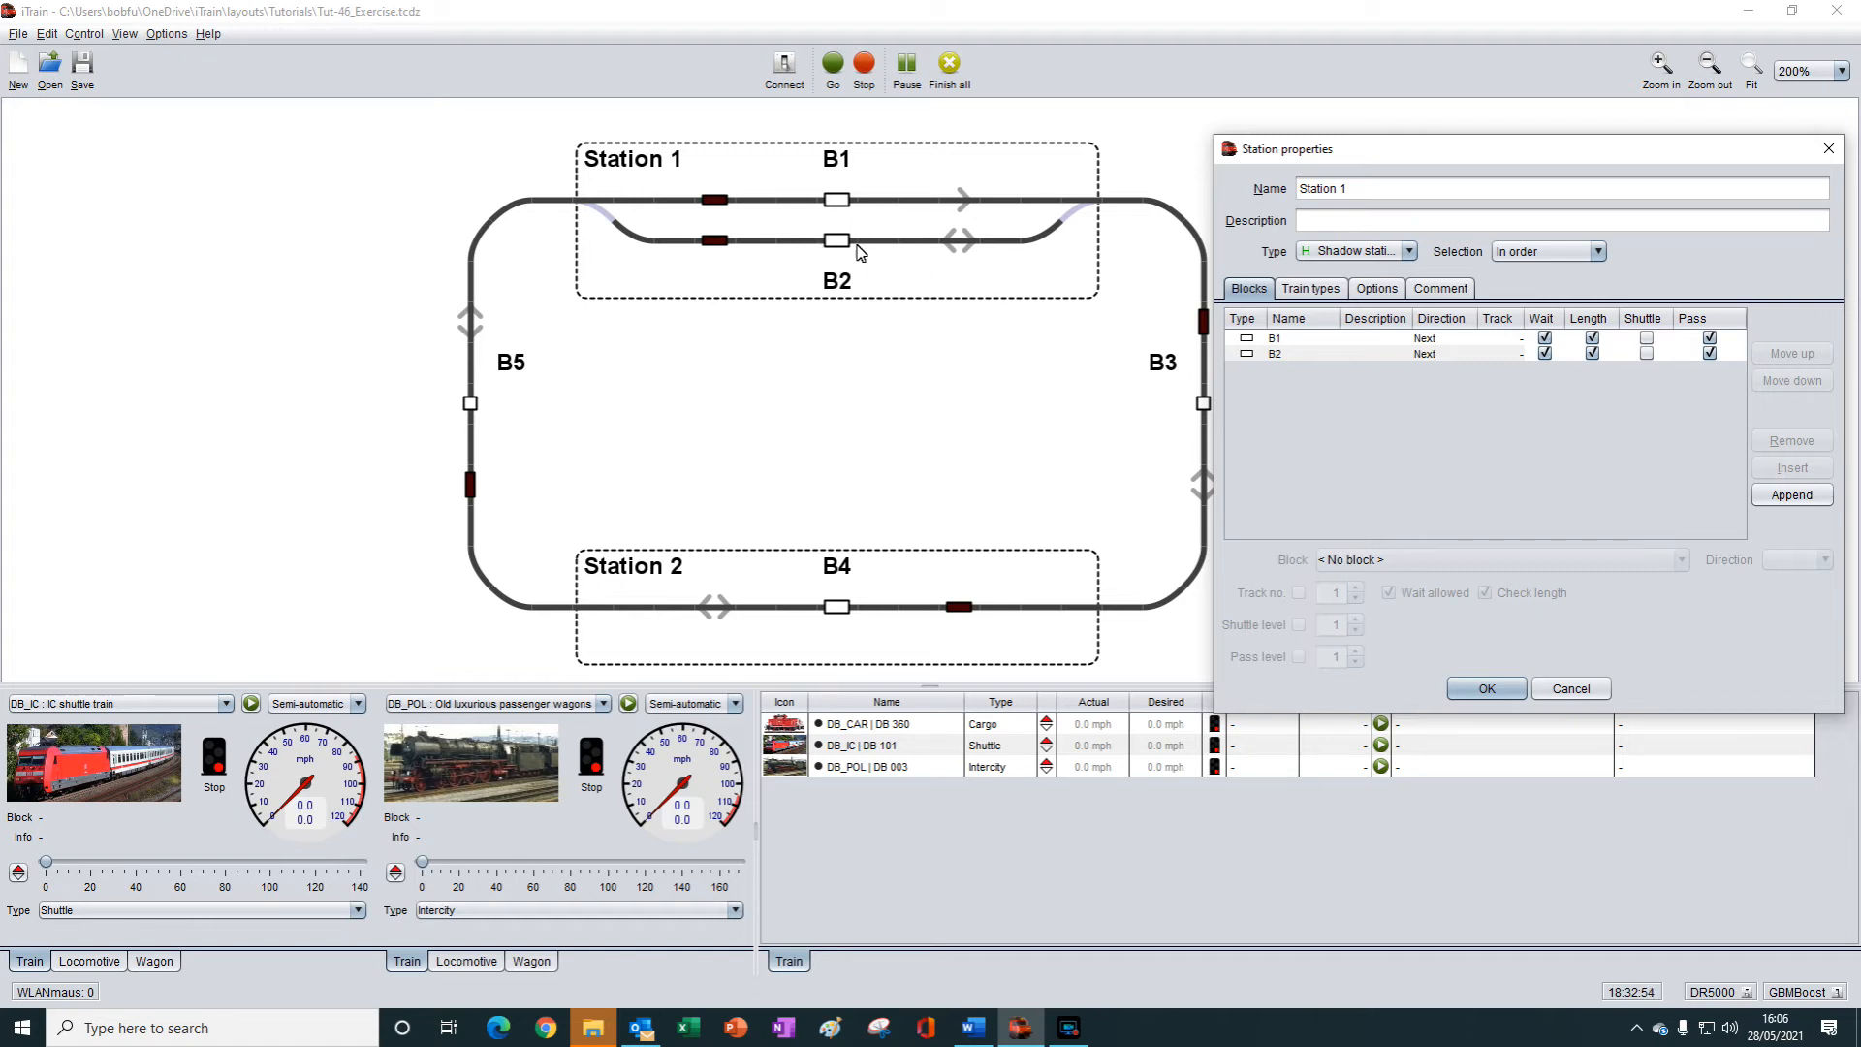
click(1437, 356)
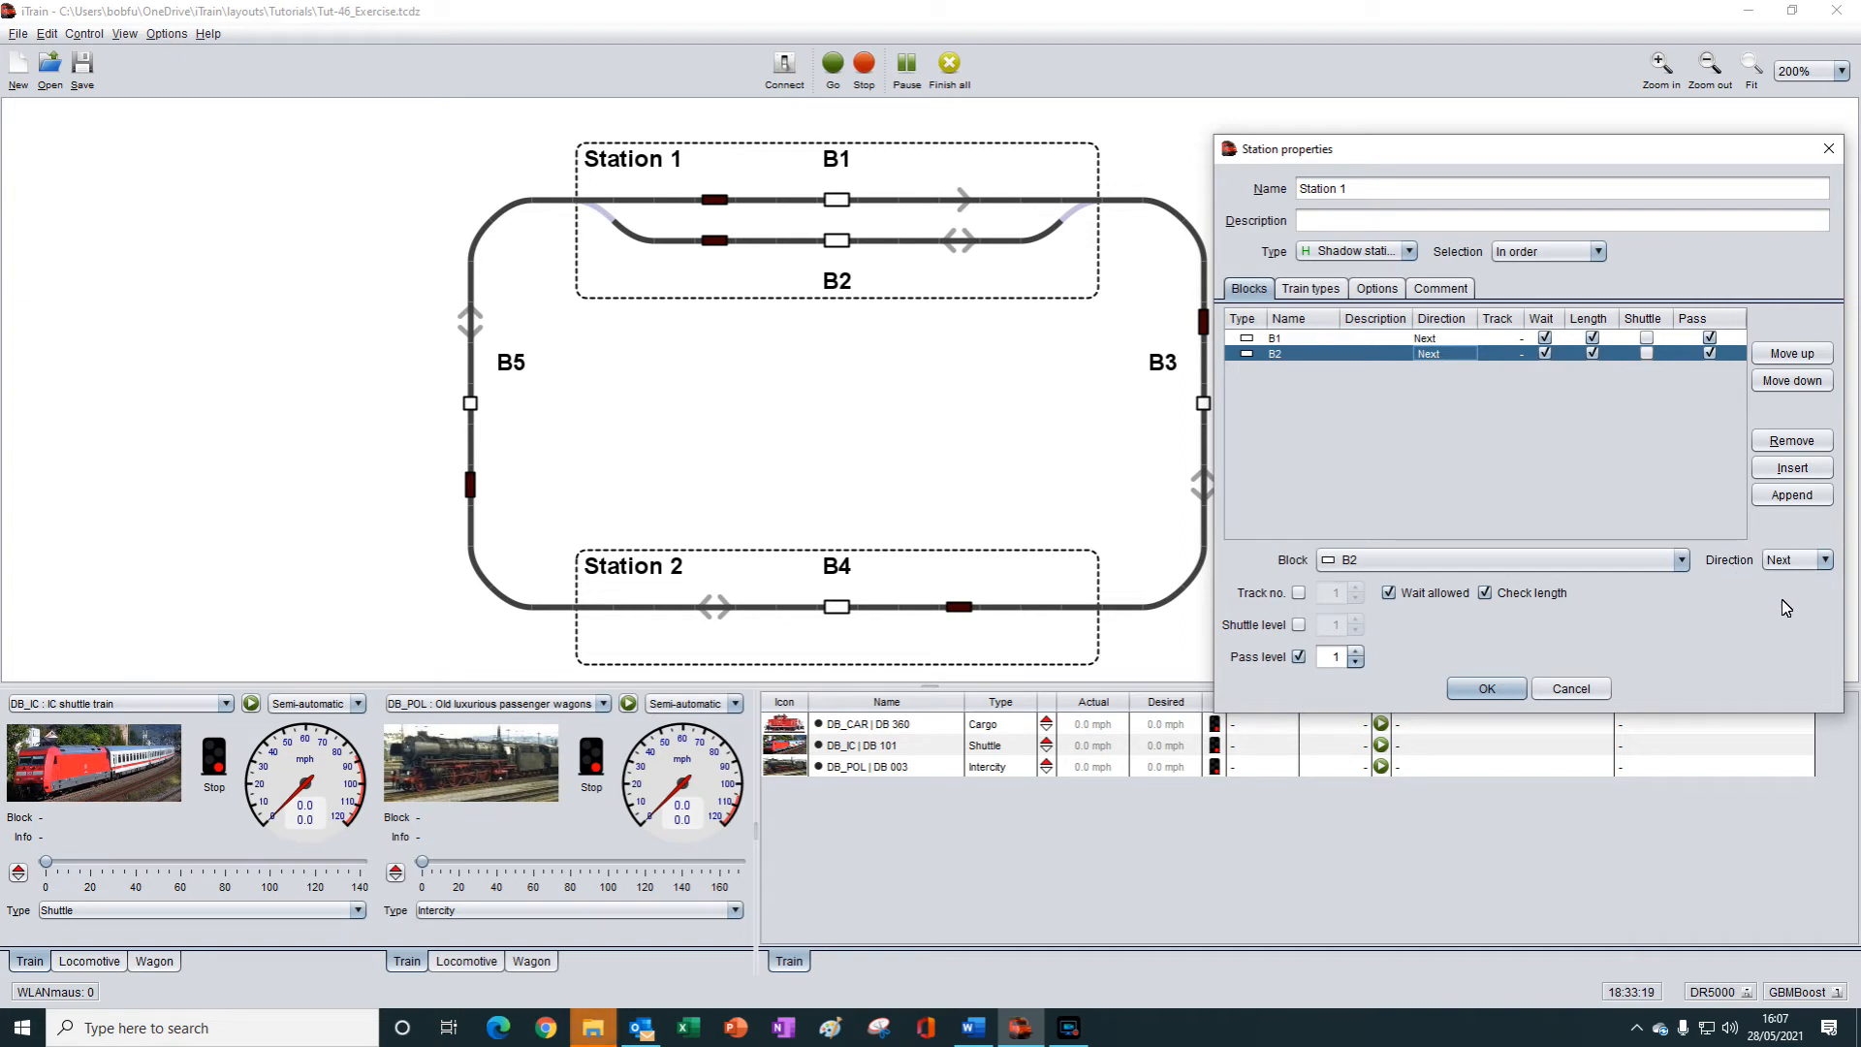
click(1791, 568)
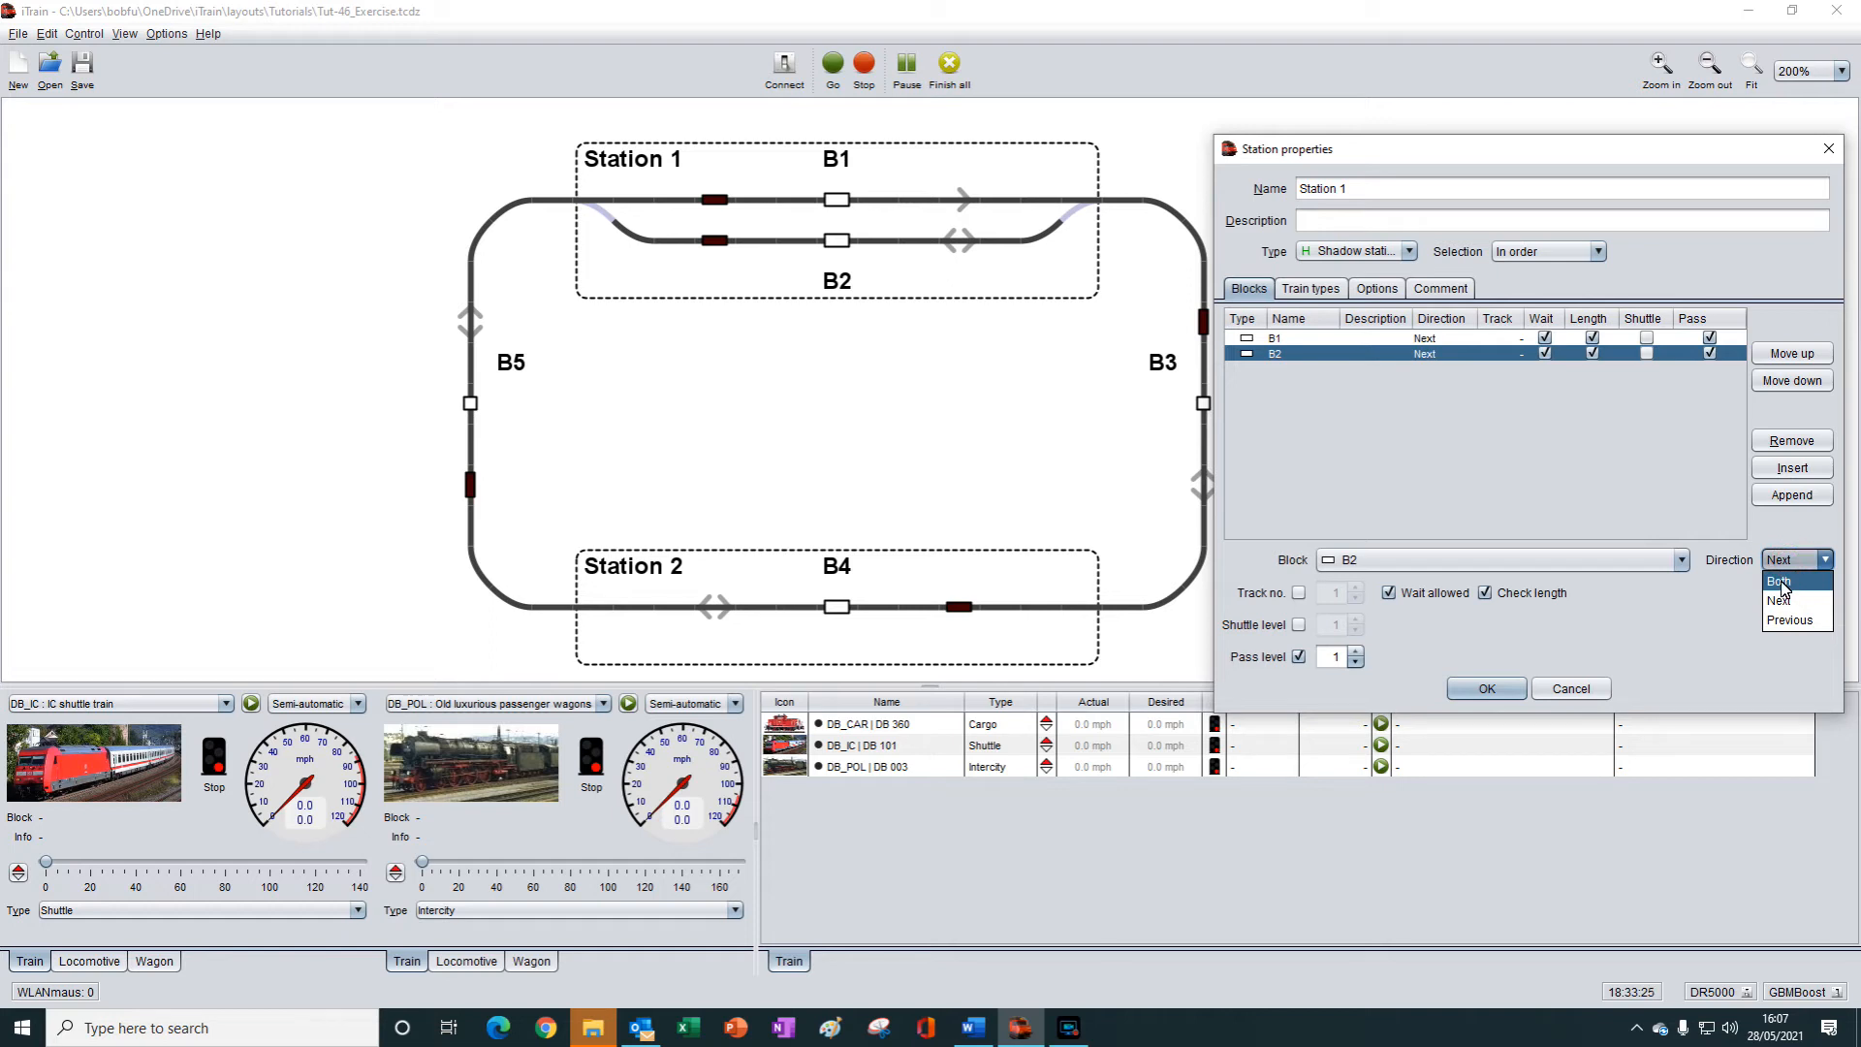
click(1782, 584)
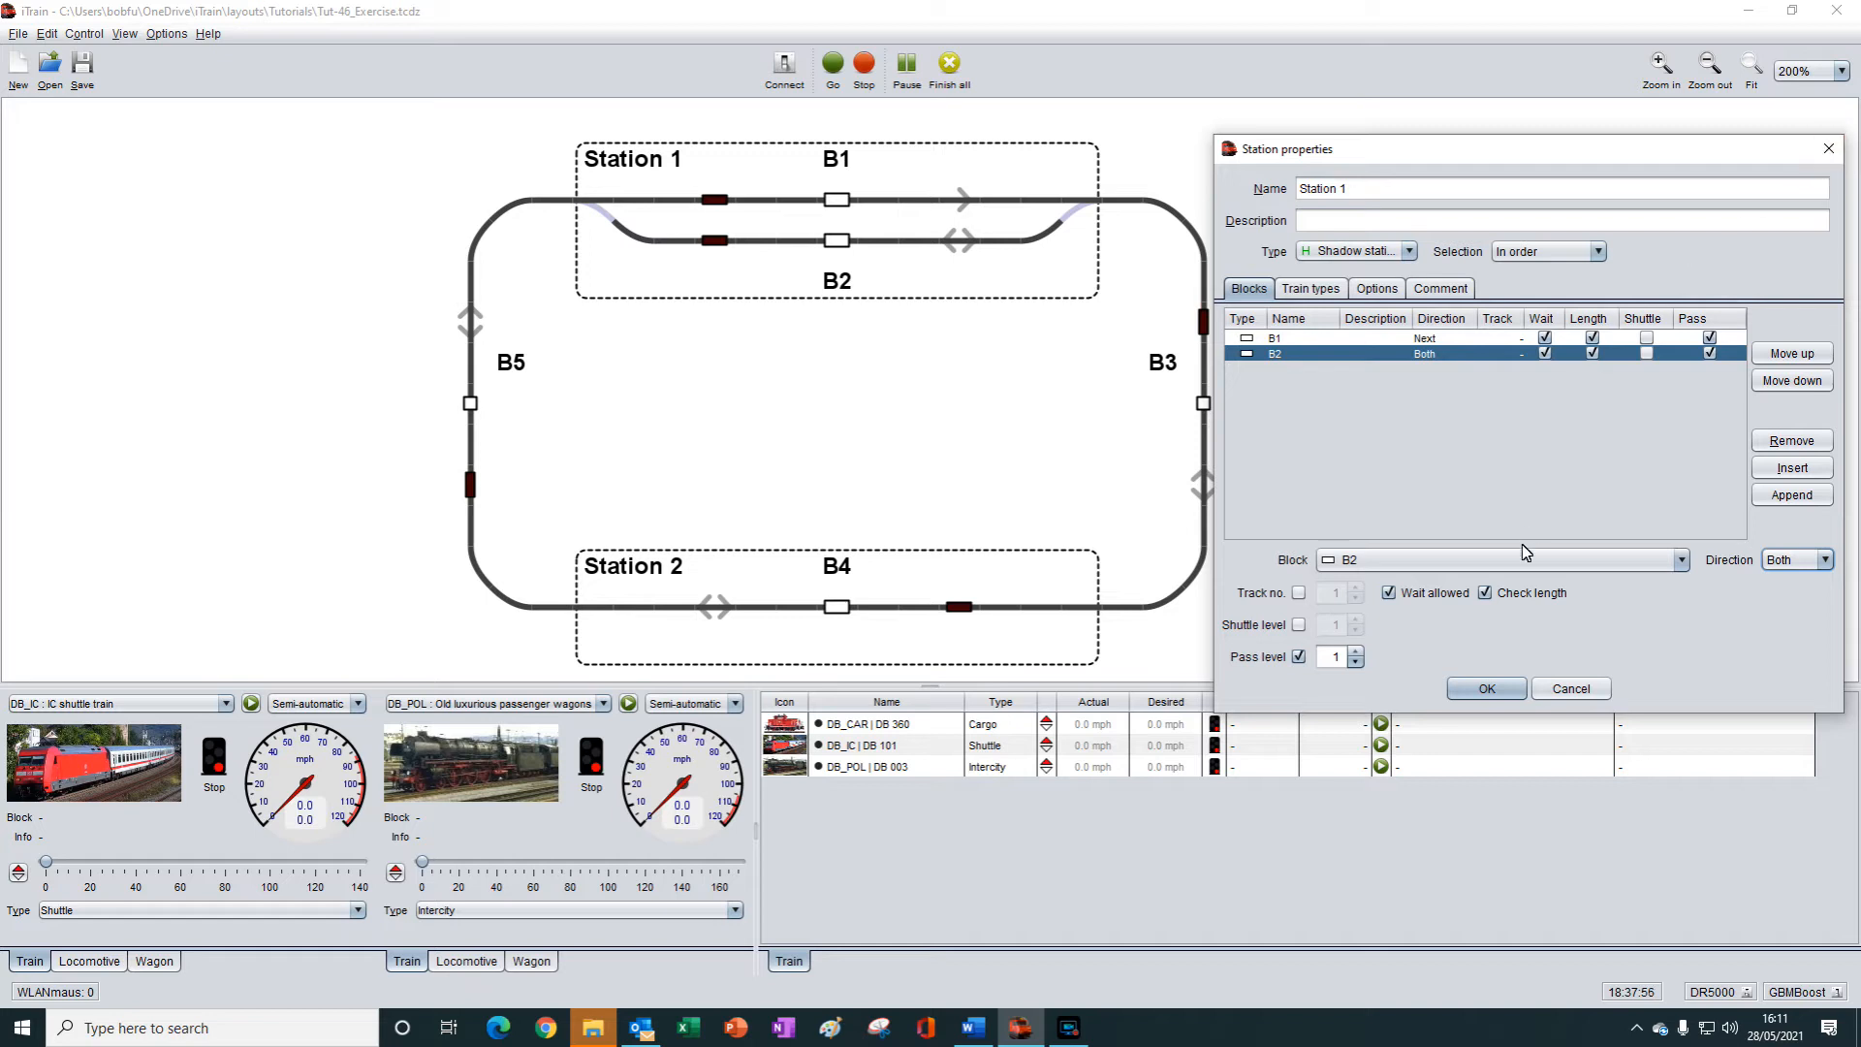
click(1487, 689)
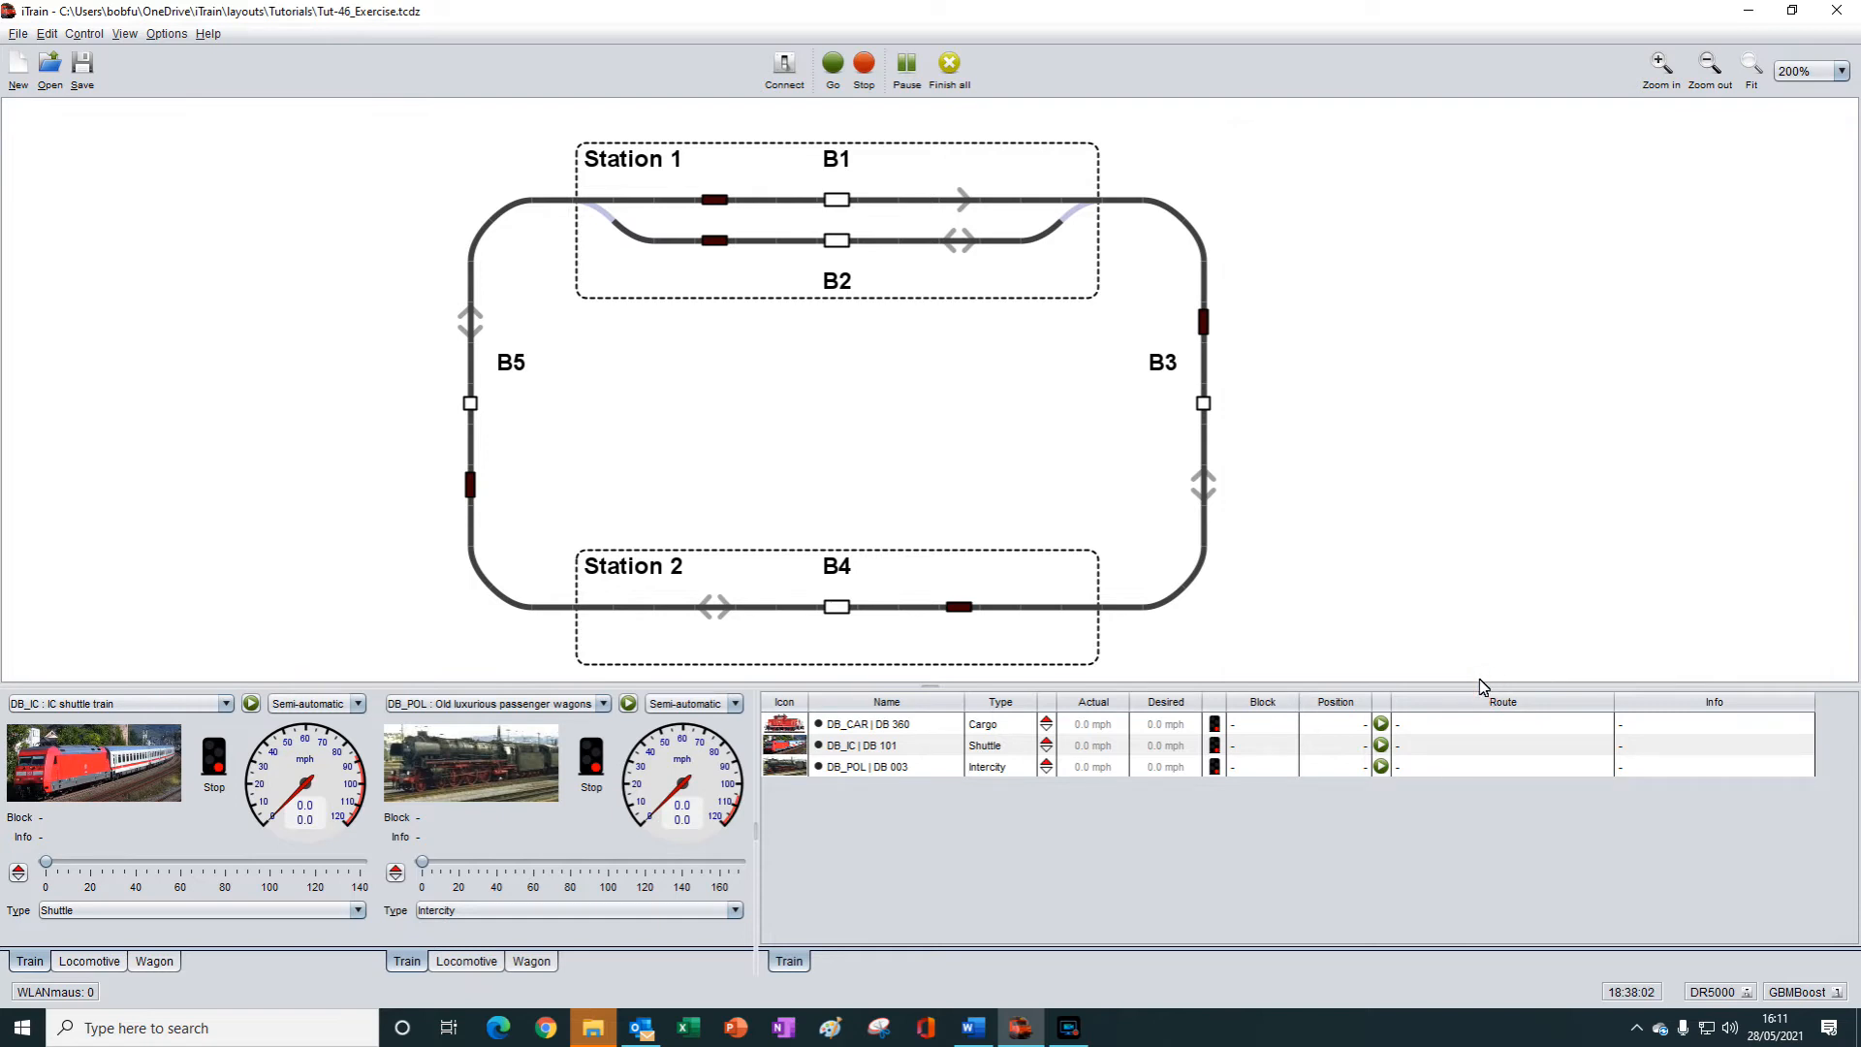
Set the direction of block B4 to Both in the block list of Station 2.
right_click(972, 573)
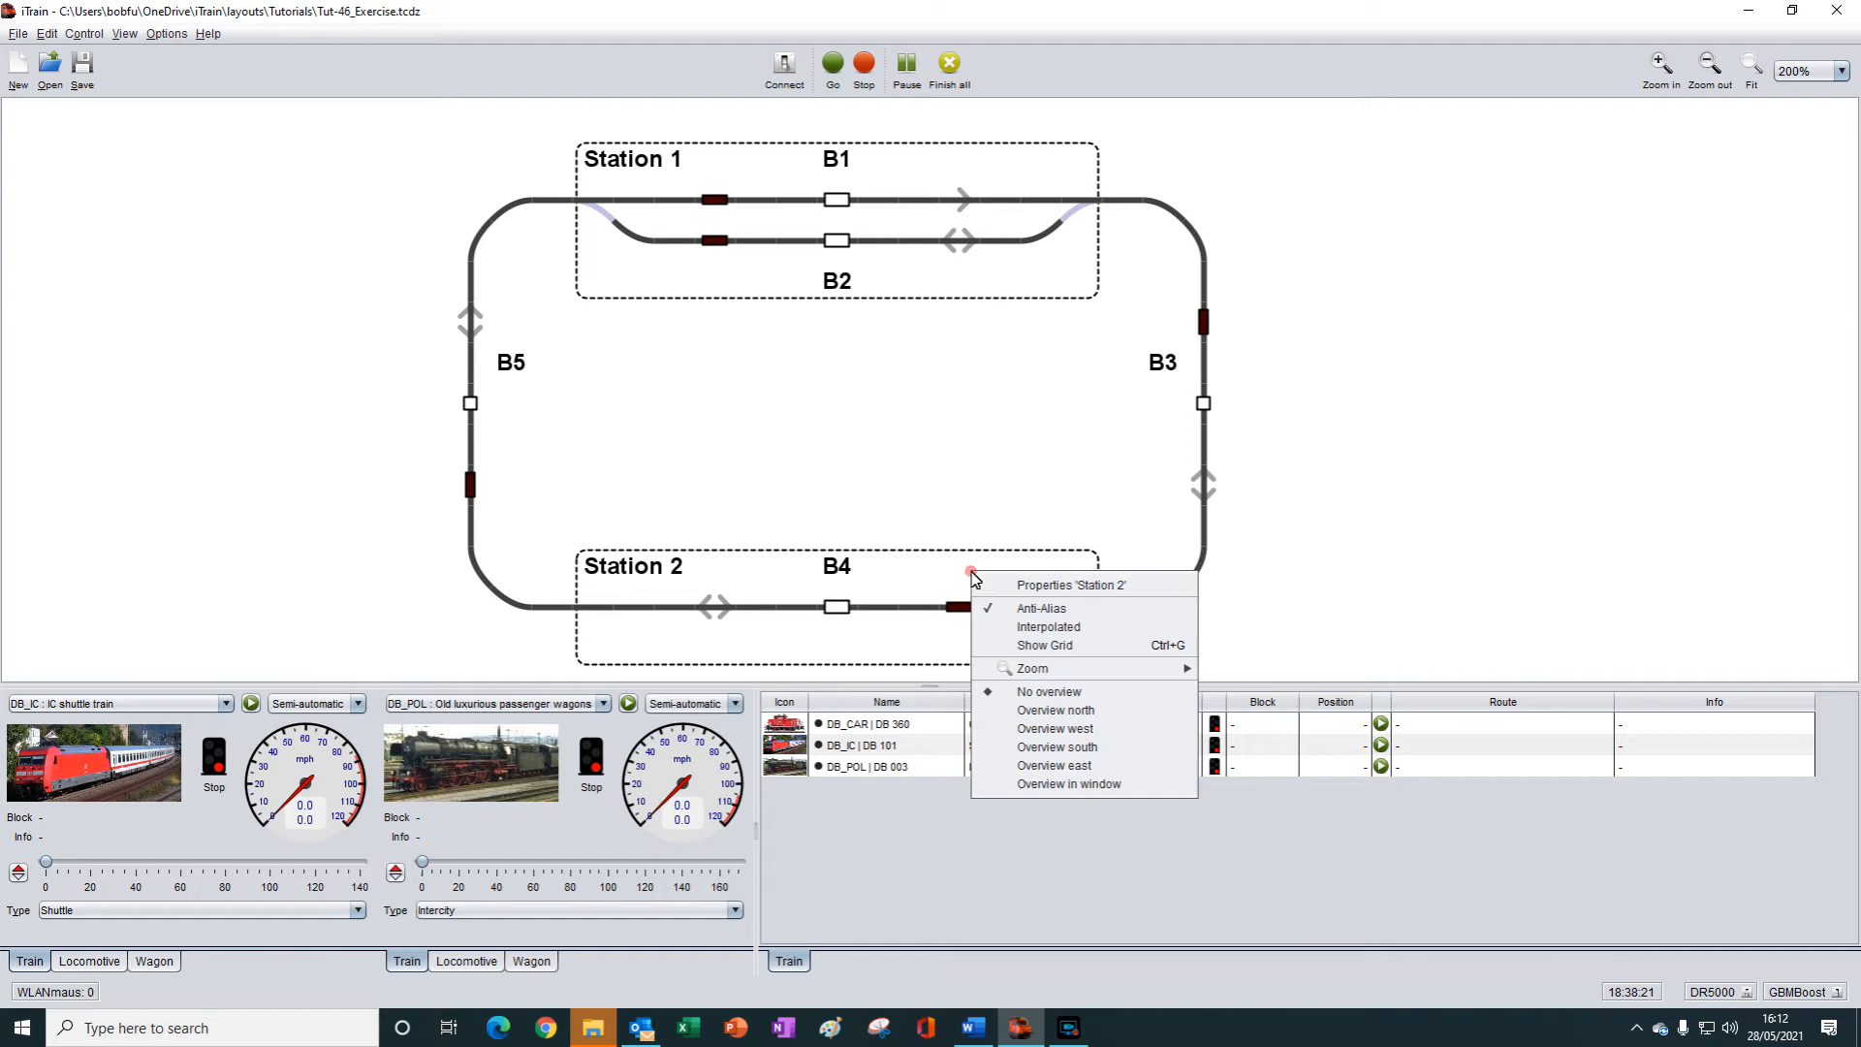
click(1033, 587)
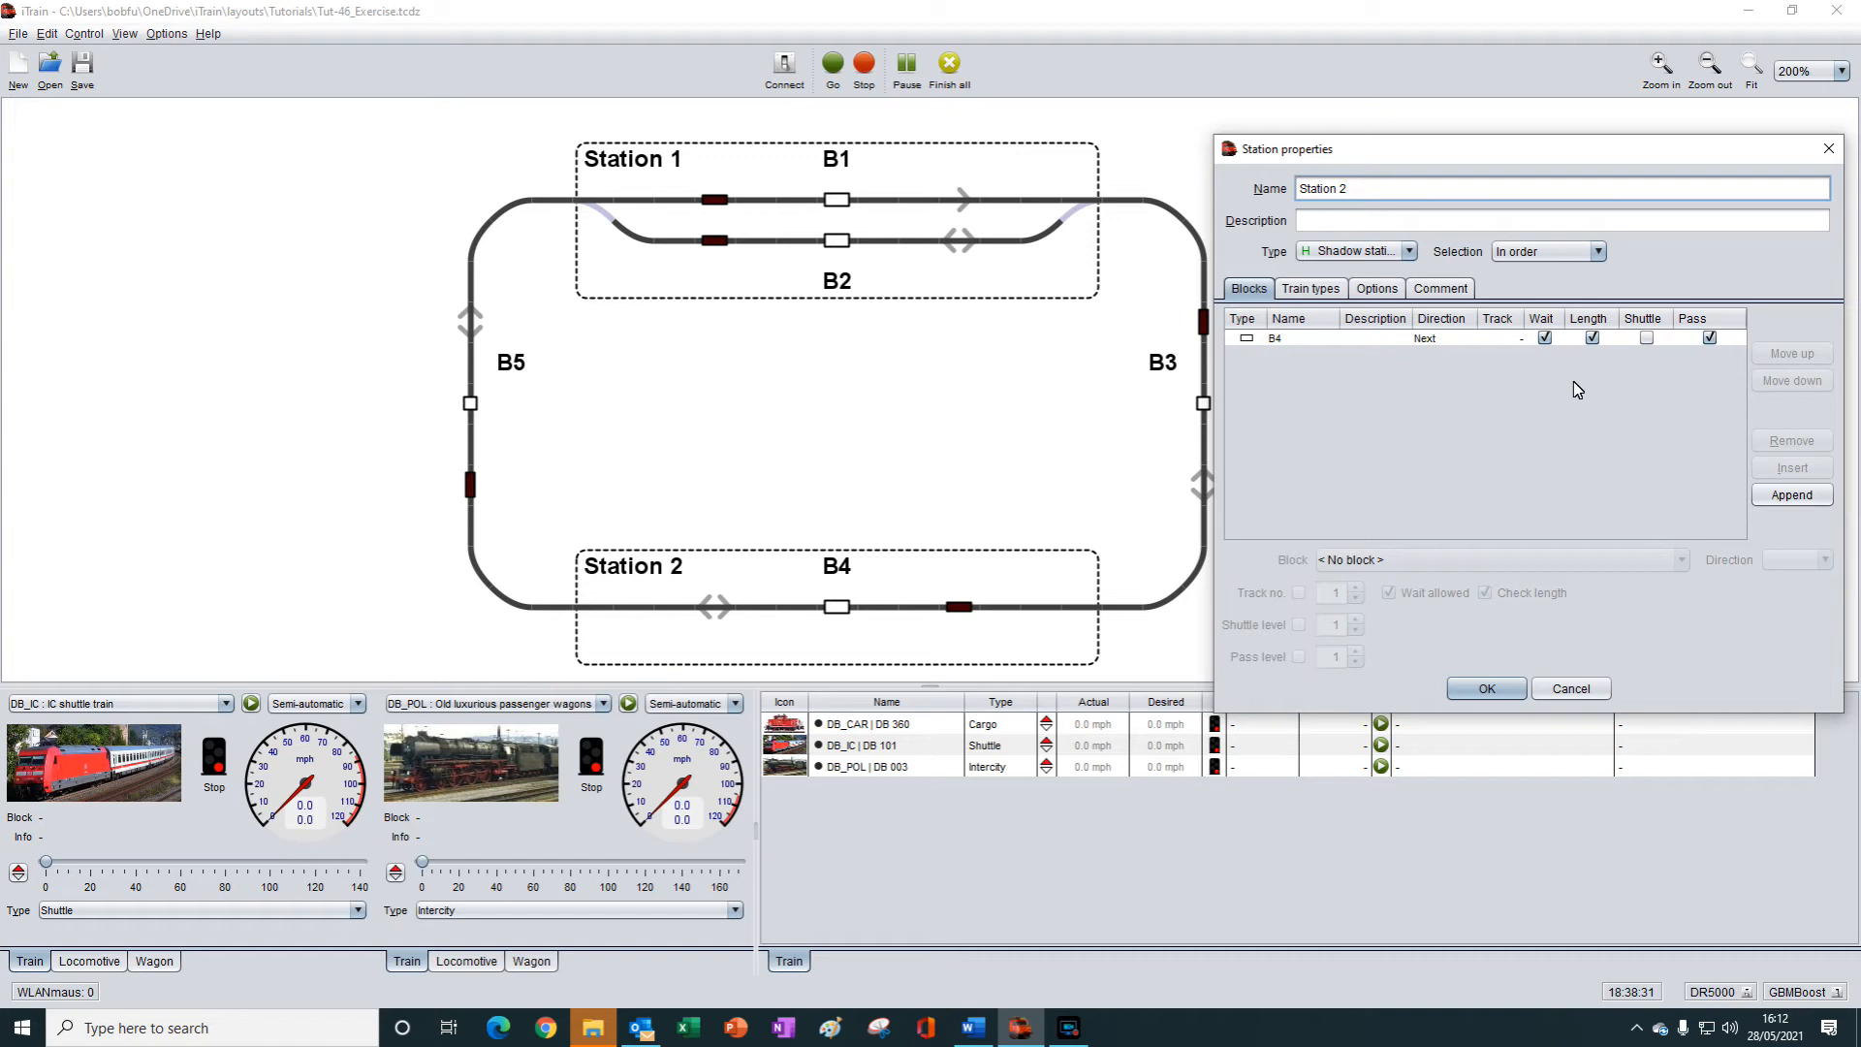
click(1429, 339)
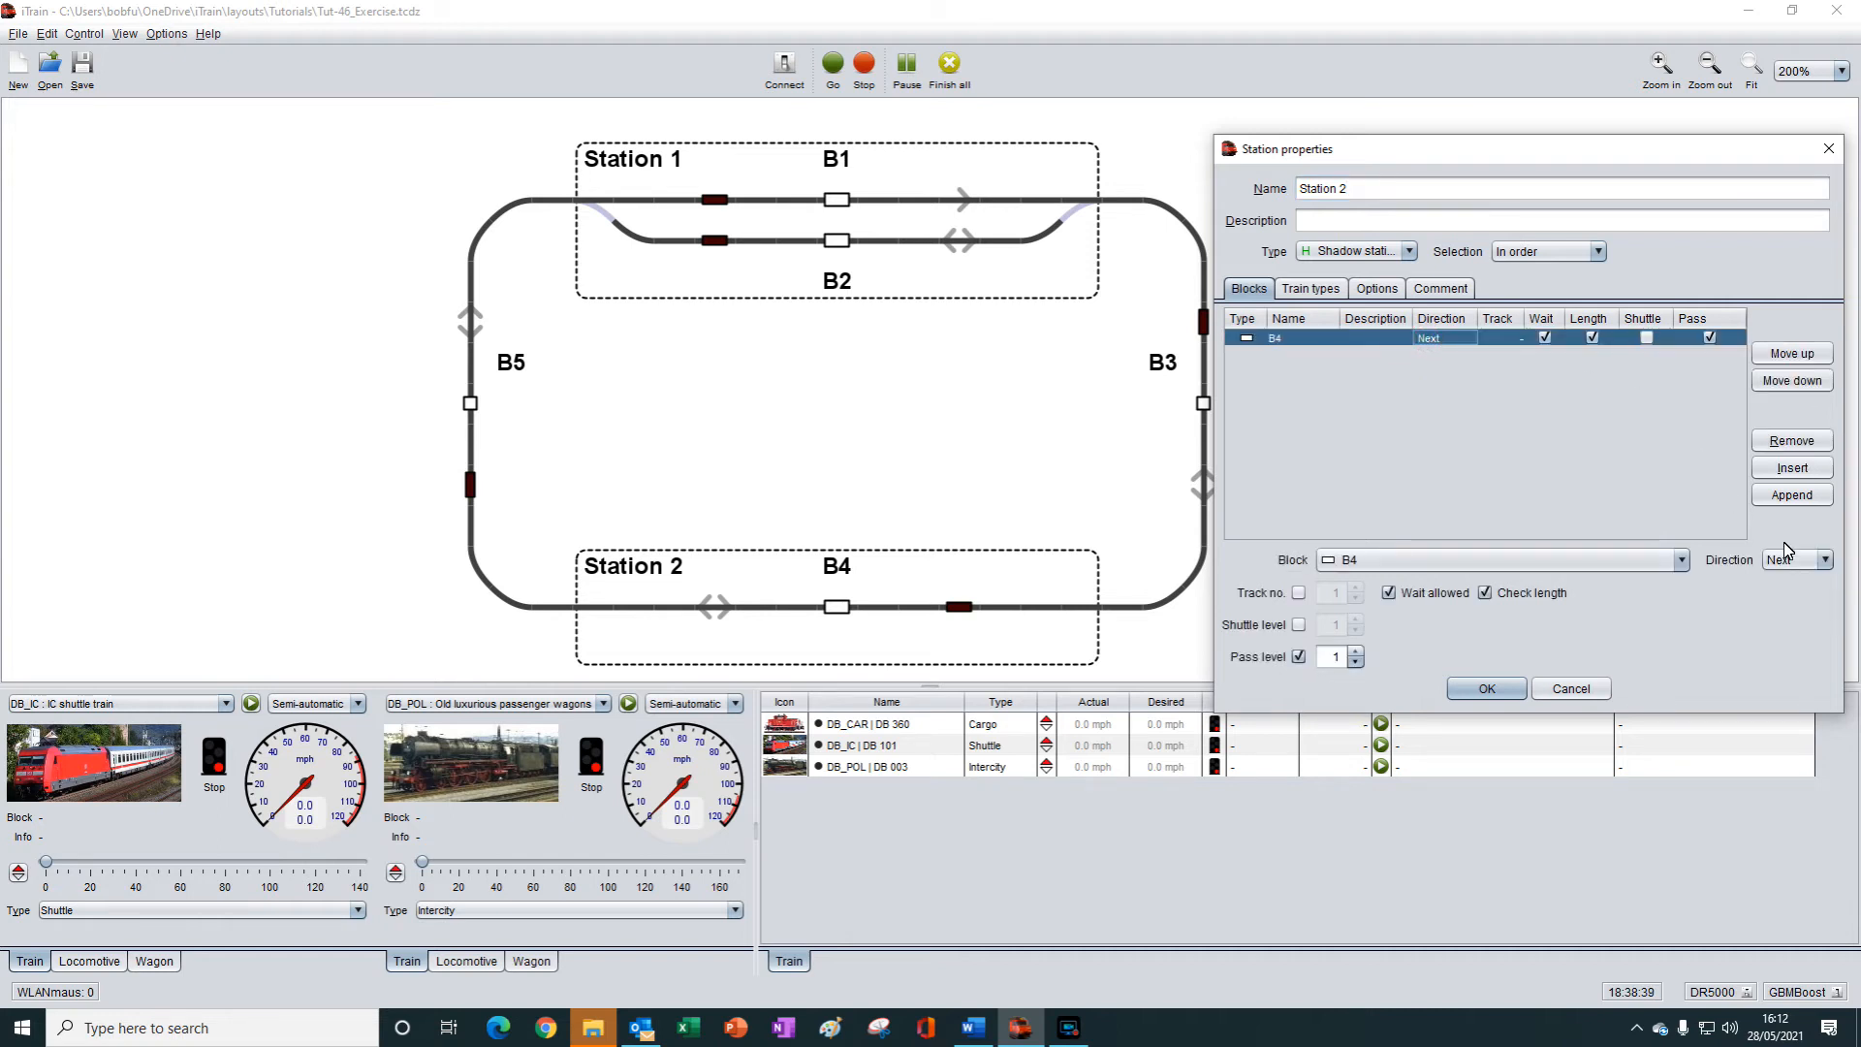
click(1803, 564)
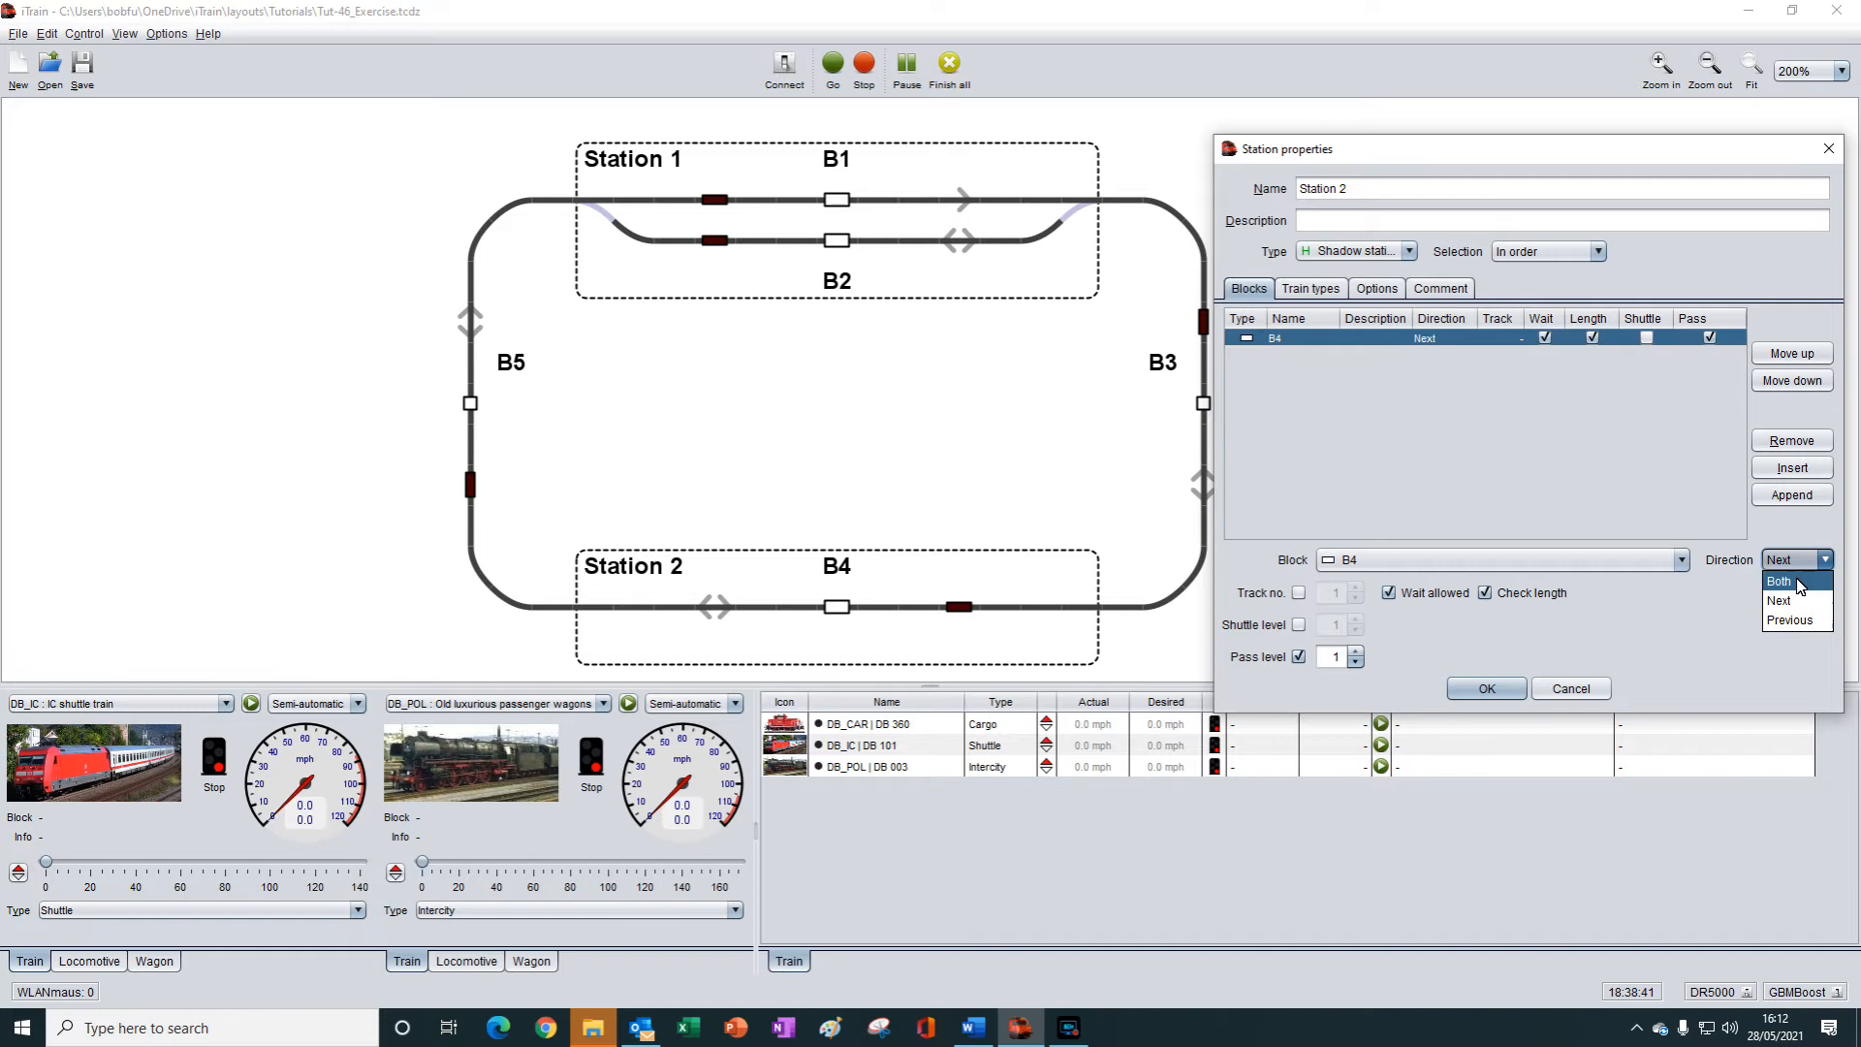
click(1791, 585)
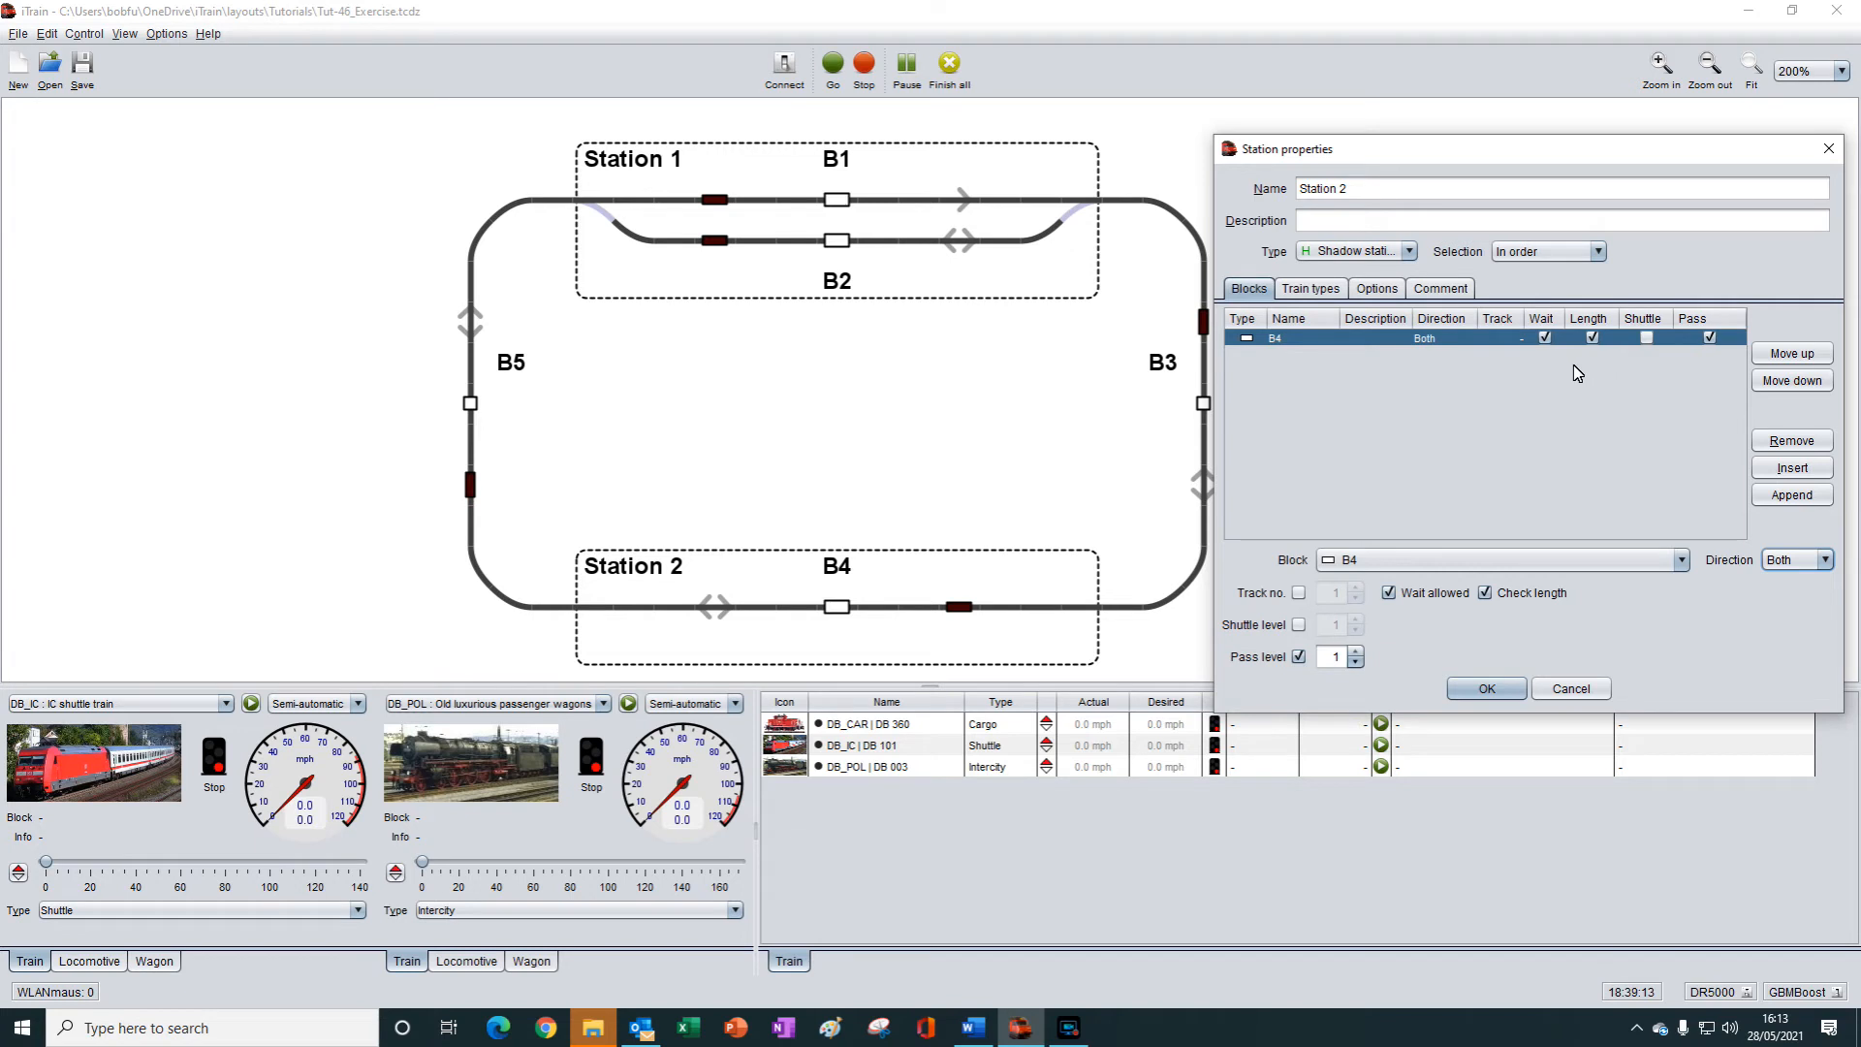
Add a Shuttle train type entry to Station 2 and enable waiting for it.
click(1316, 288)
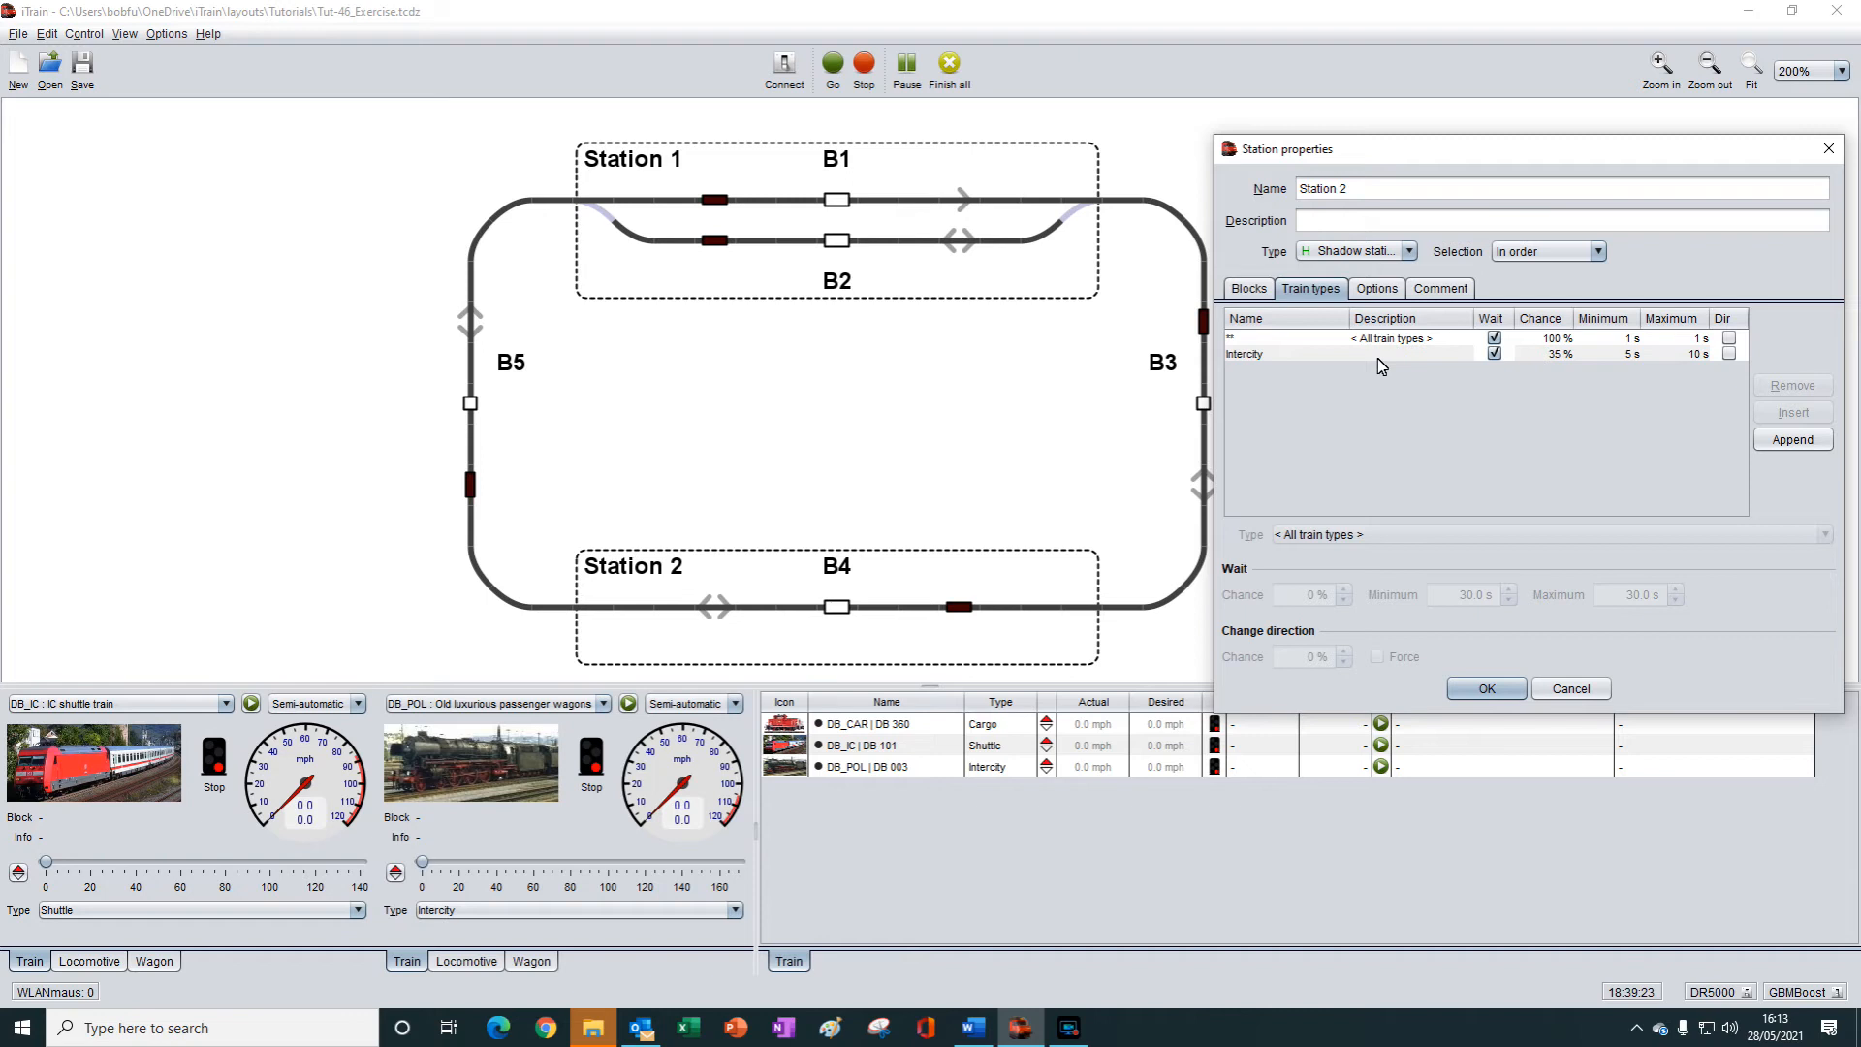
click(1792, 440)
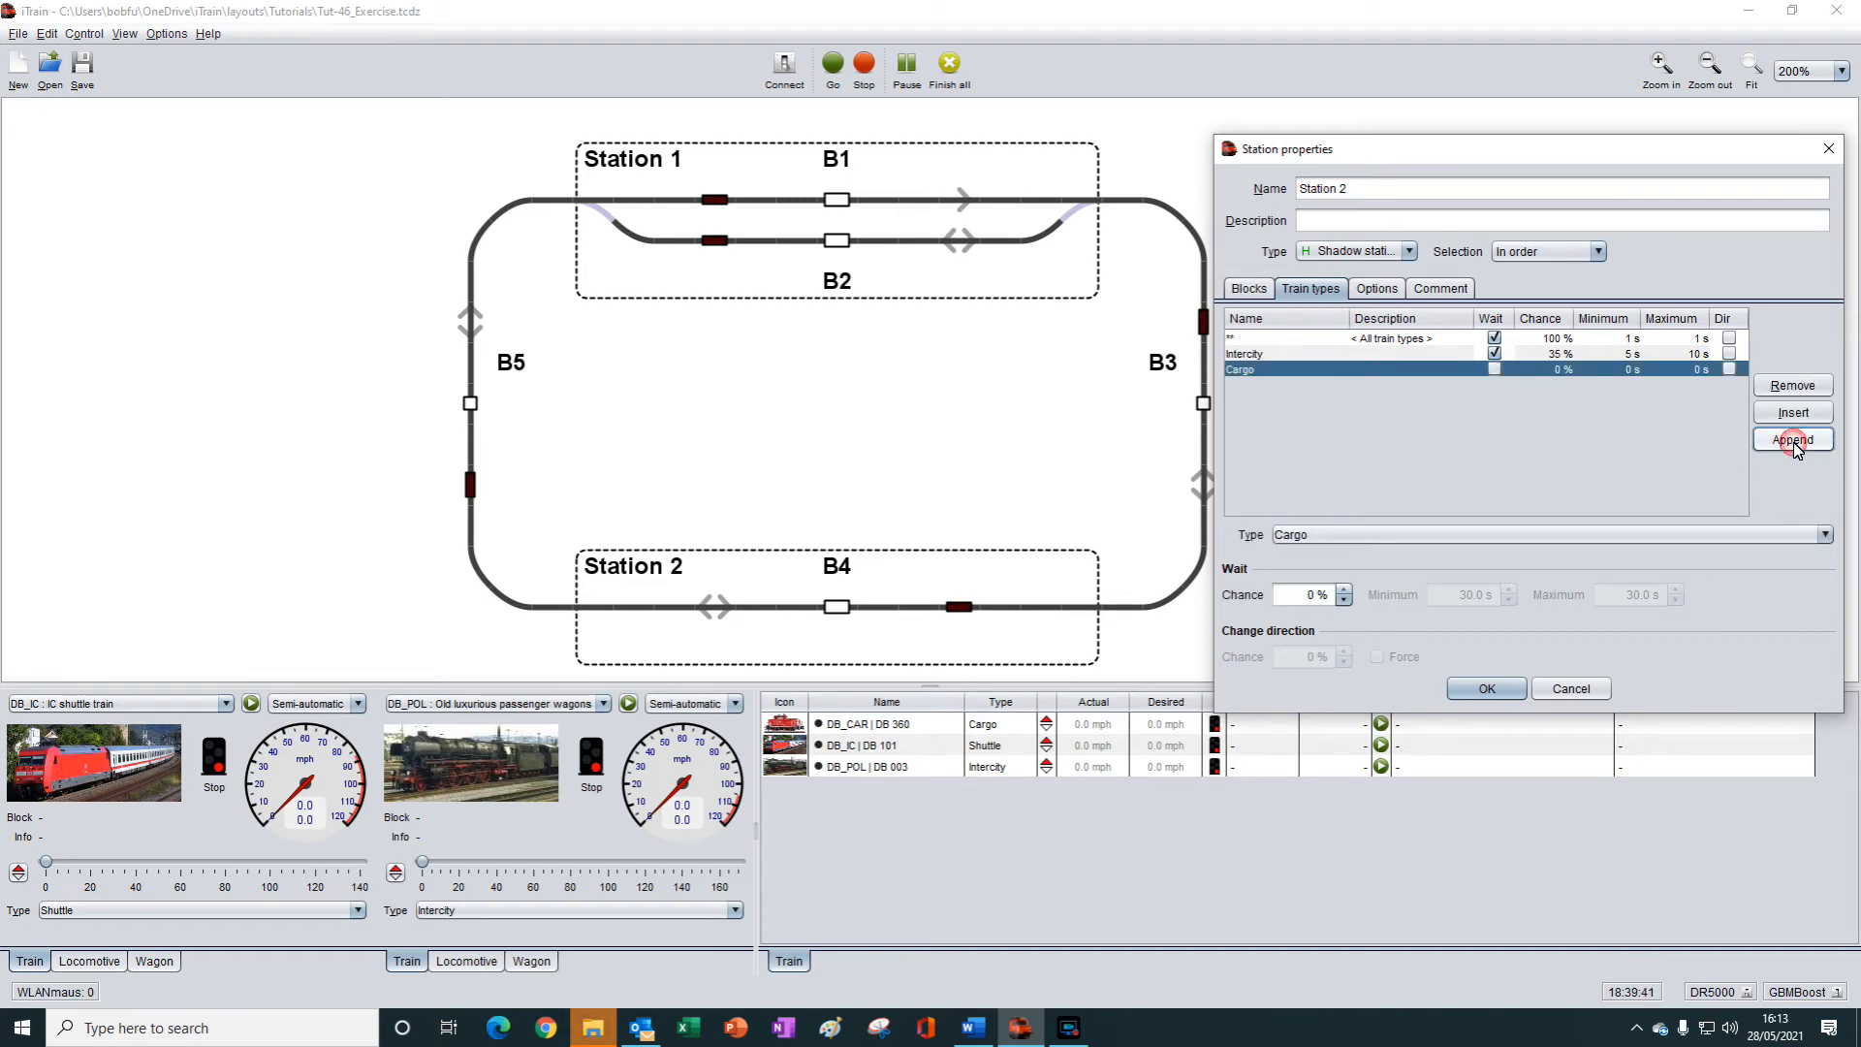
click(1412, 539)
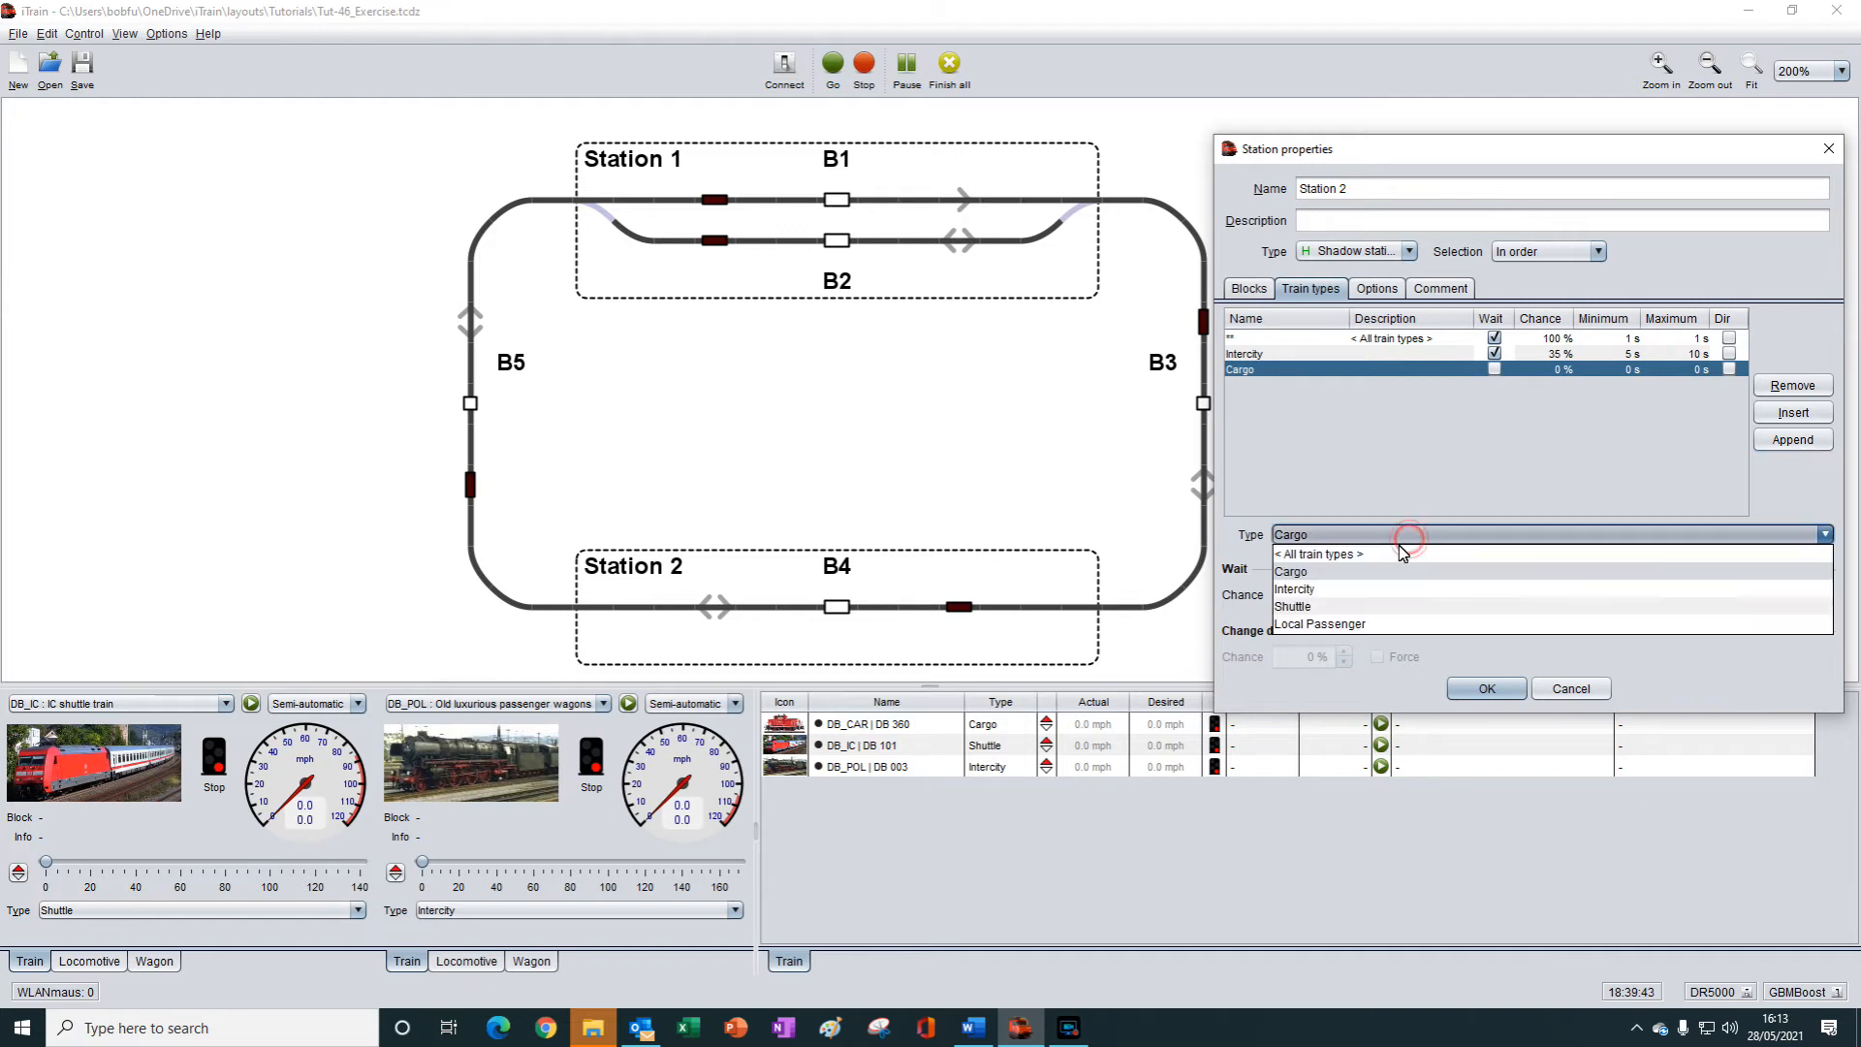
click(1313, 607)
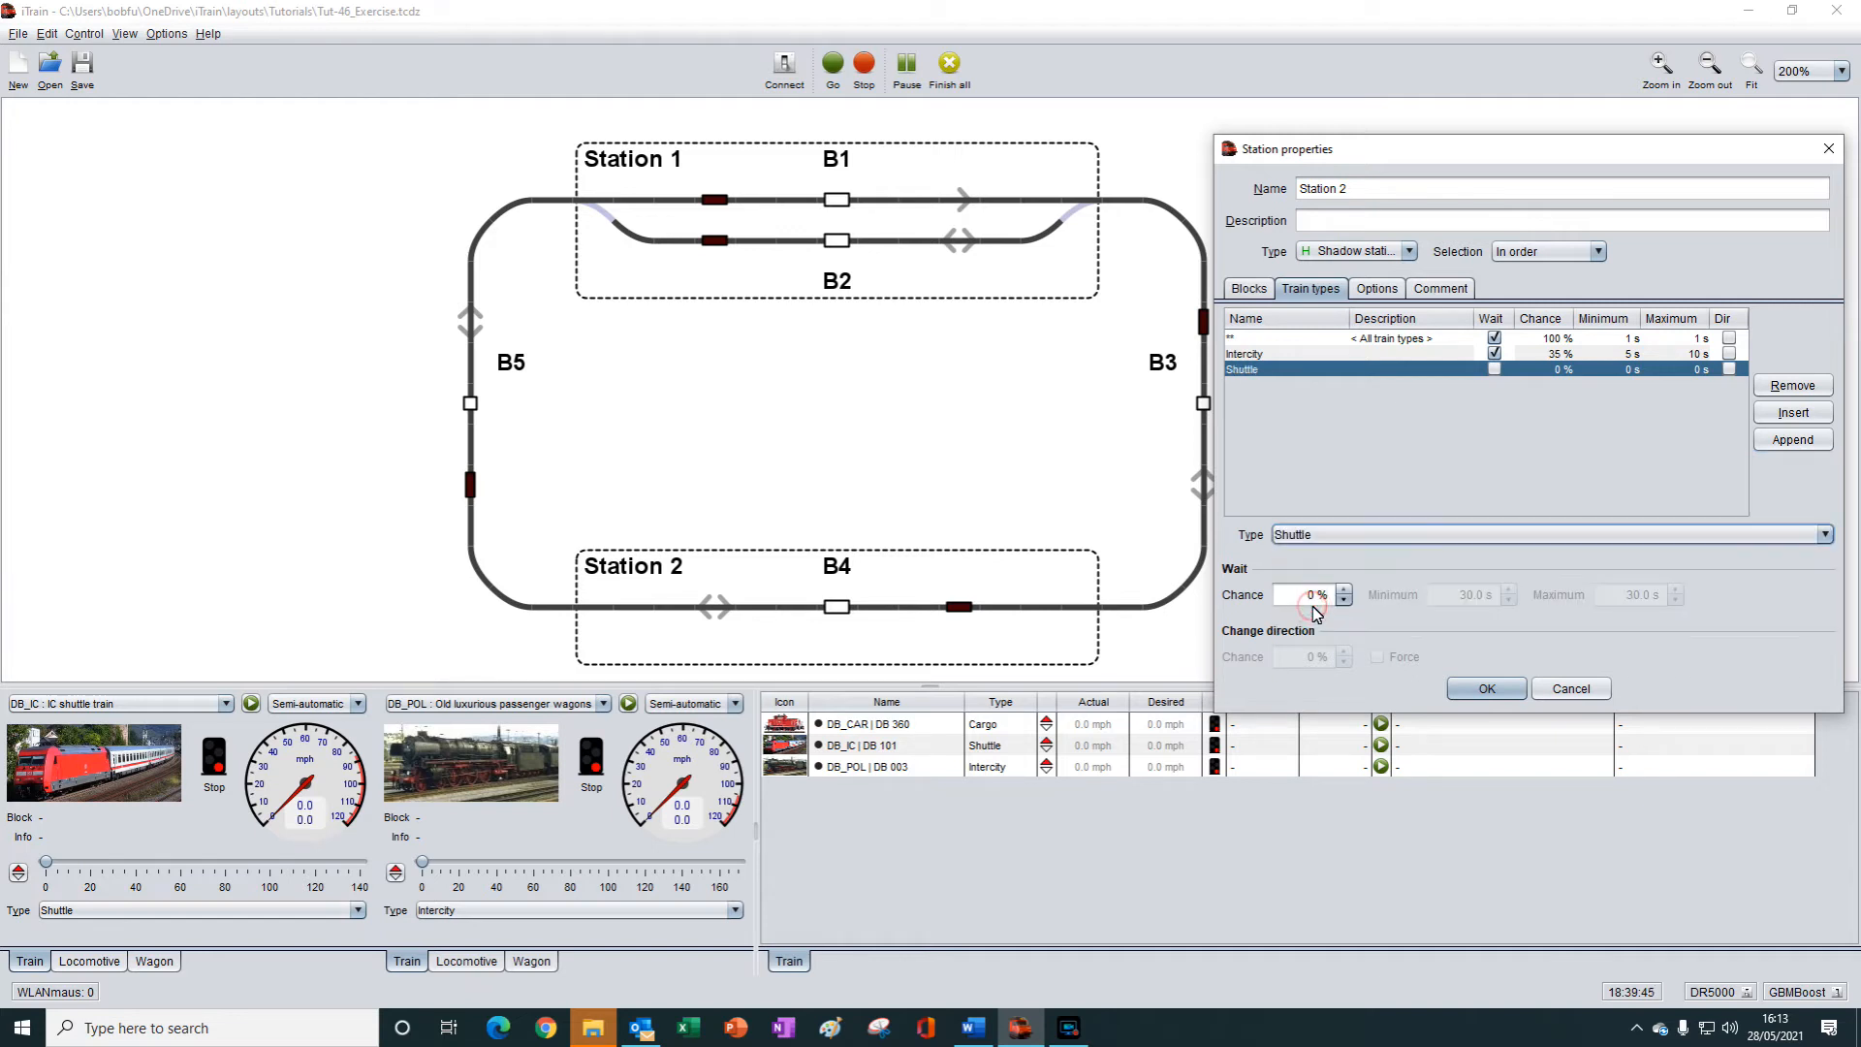
click(1495, 370)
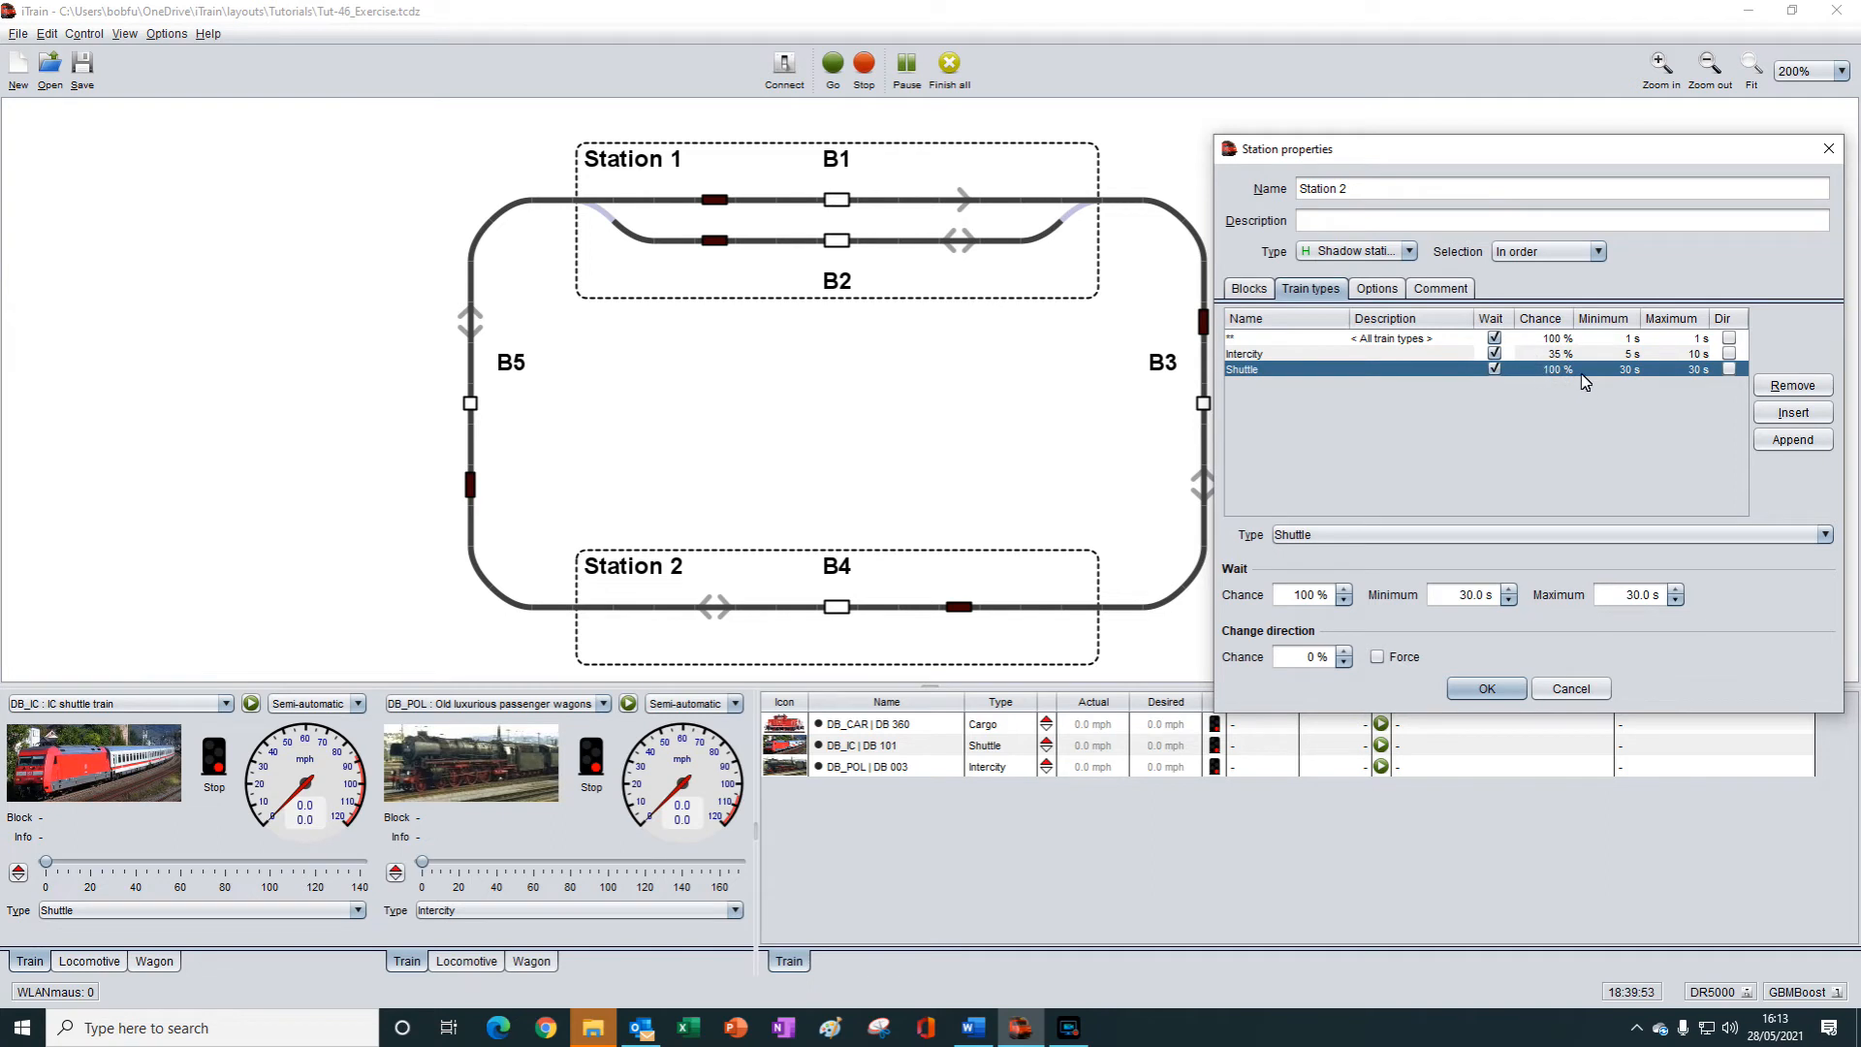
Set both the minimum and maximum waiting time of Station 2's Shuttle entry to 1 s.
click(1463, 597)
drag(1463, 596, 1499, 597)
text(1)
click(1627, 596)
drag(1633, 598, 1663, 613)
text(1)
key(Return)
Remove the all-train-types entry from Station 2 and save the station properties.
click(1402, 347)
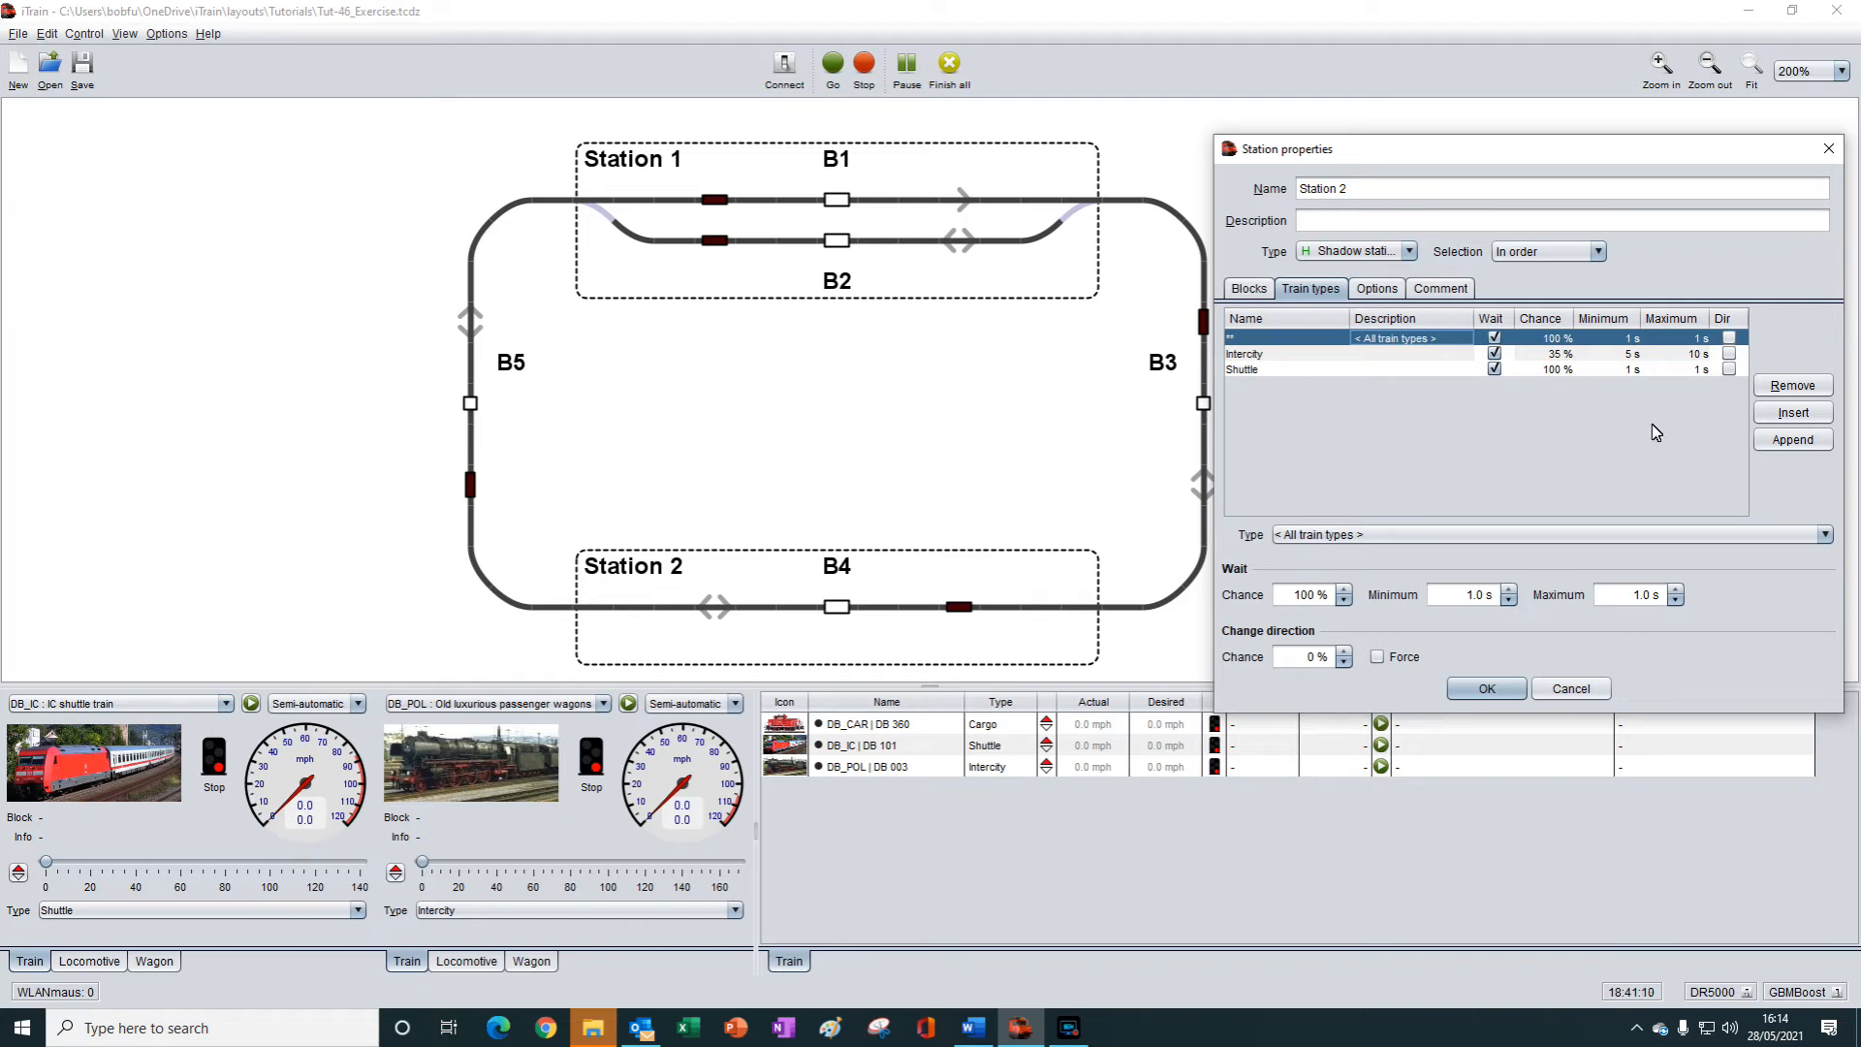
click(1794, 386)
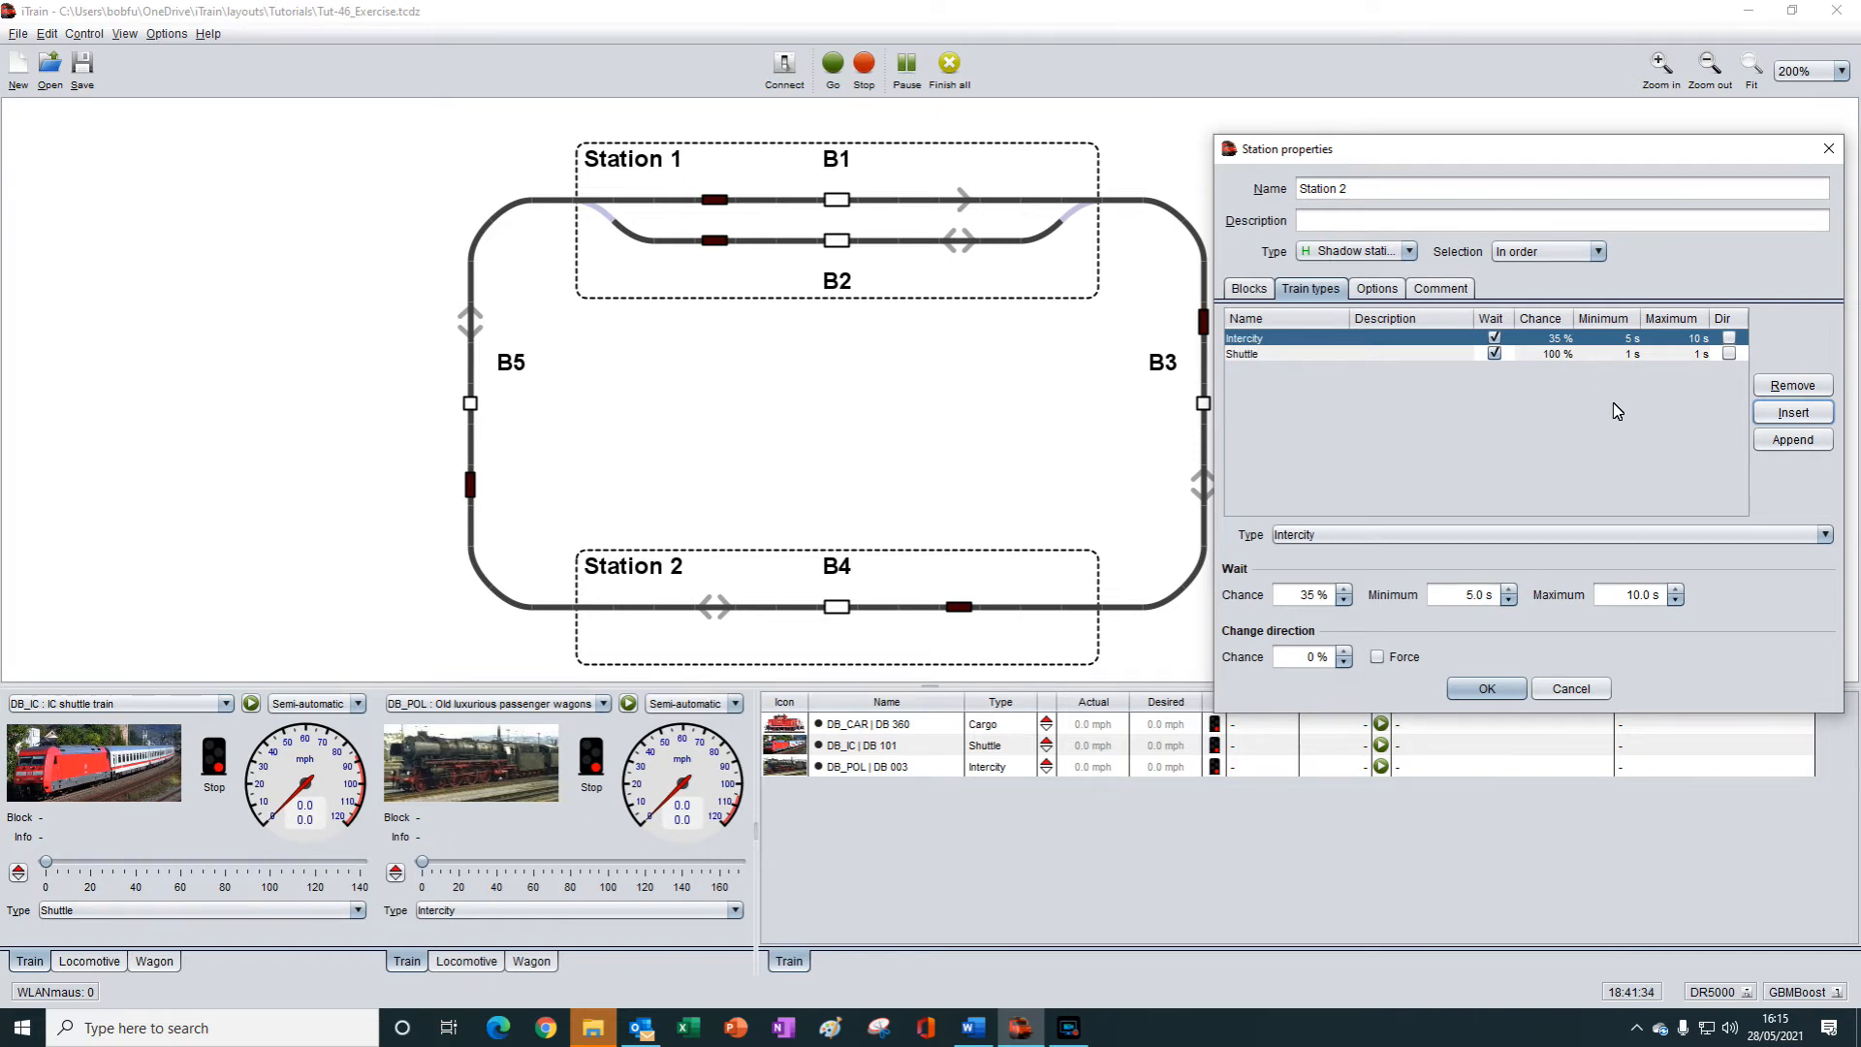
click(1488, 689)
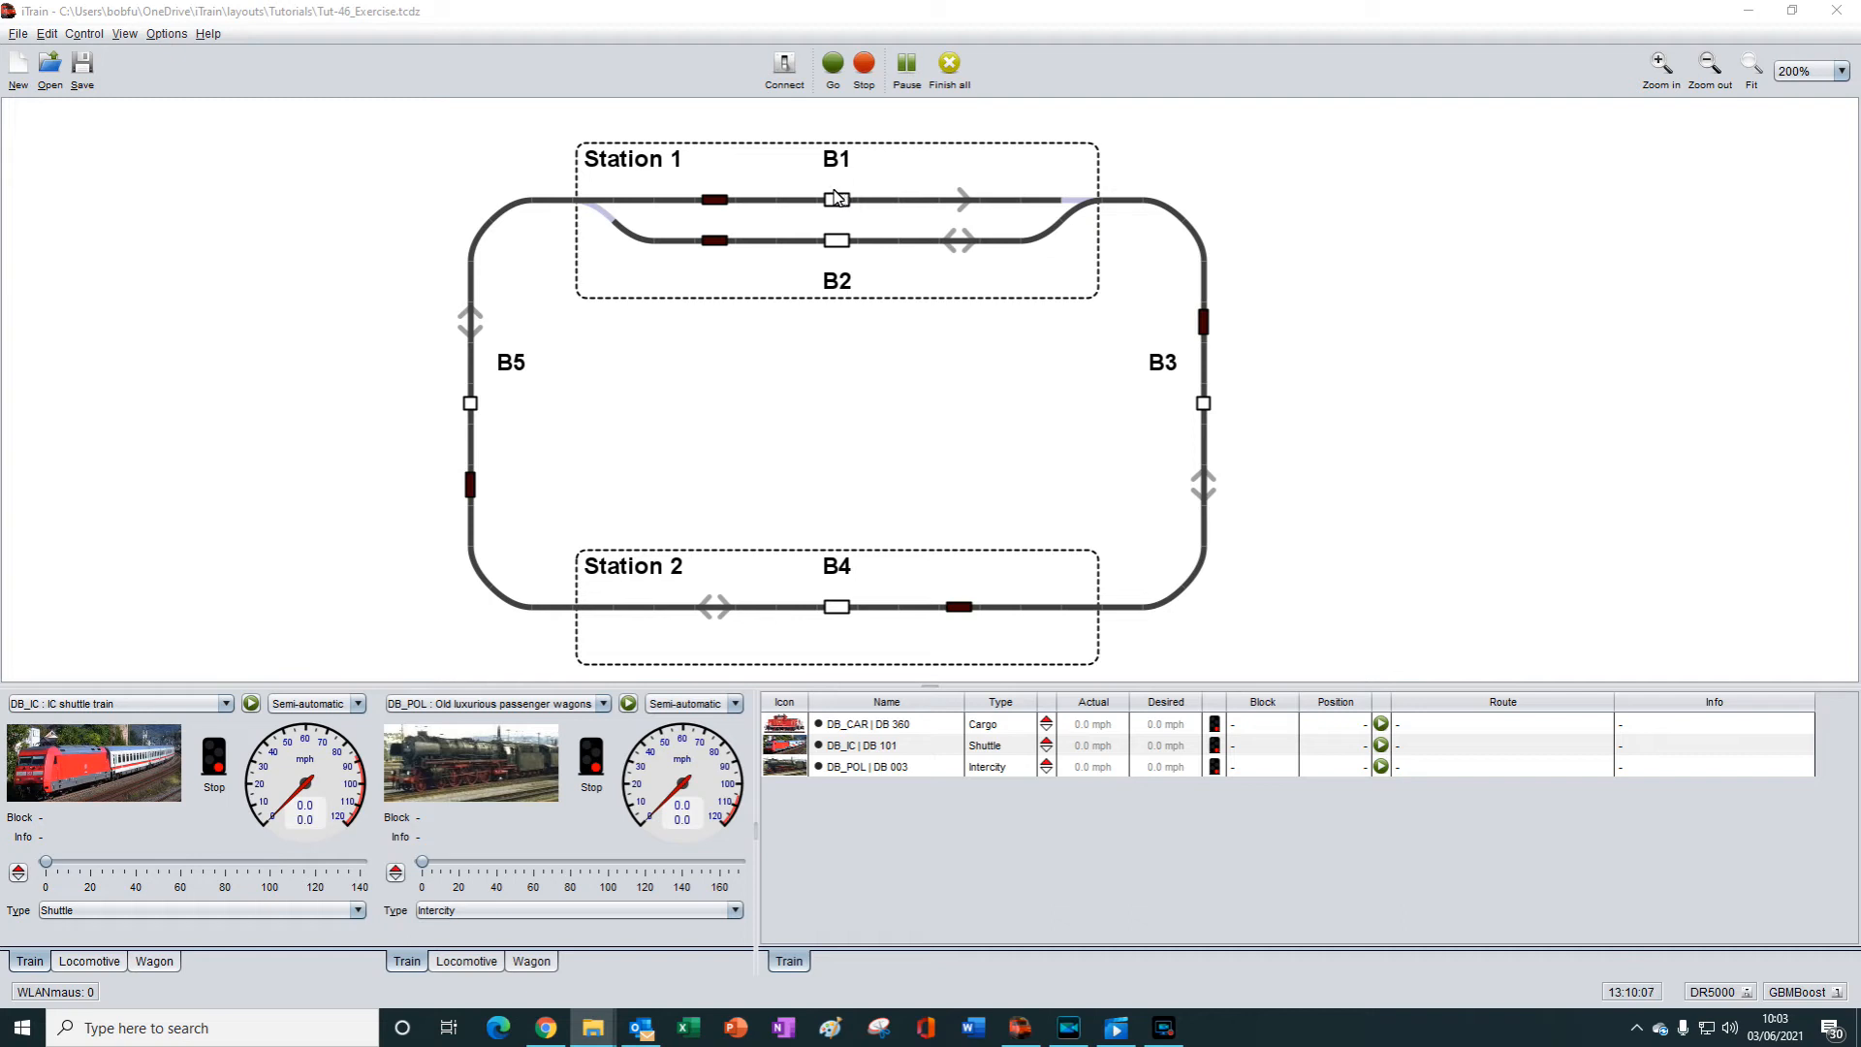
Deny the Shuttle train type access to block B1 in its permissions, keeping the direction at Both.
click(47, 39)
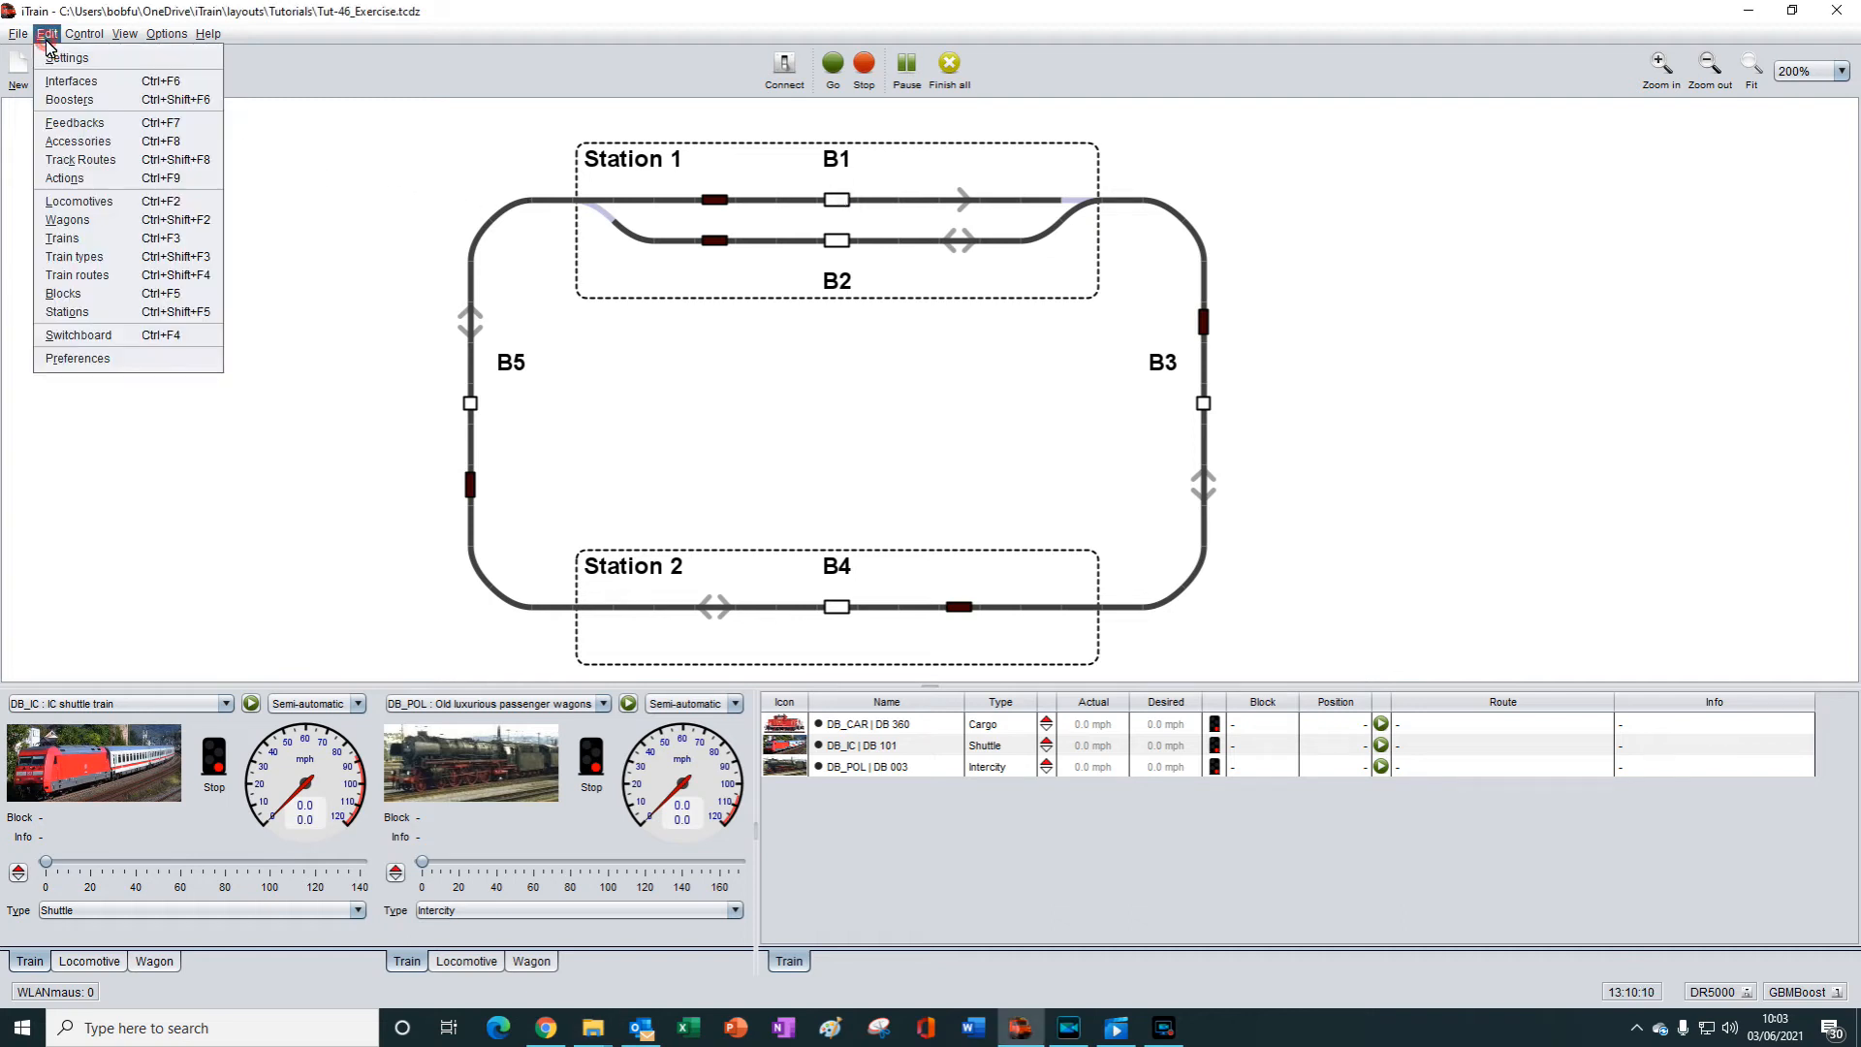
click(70, 260)
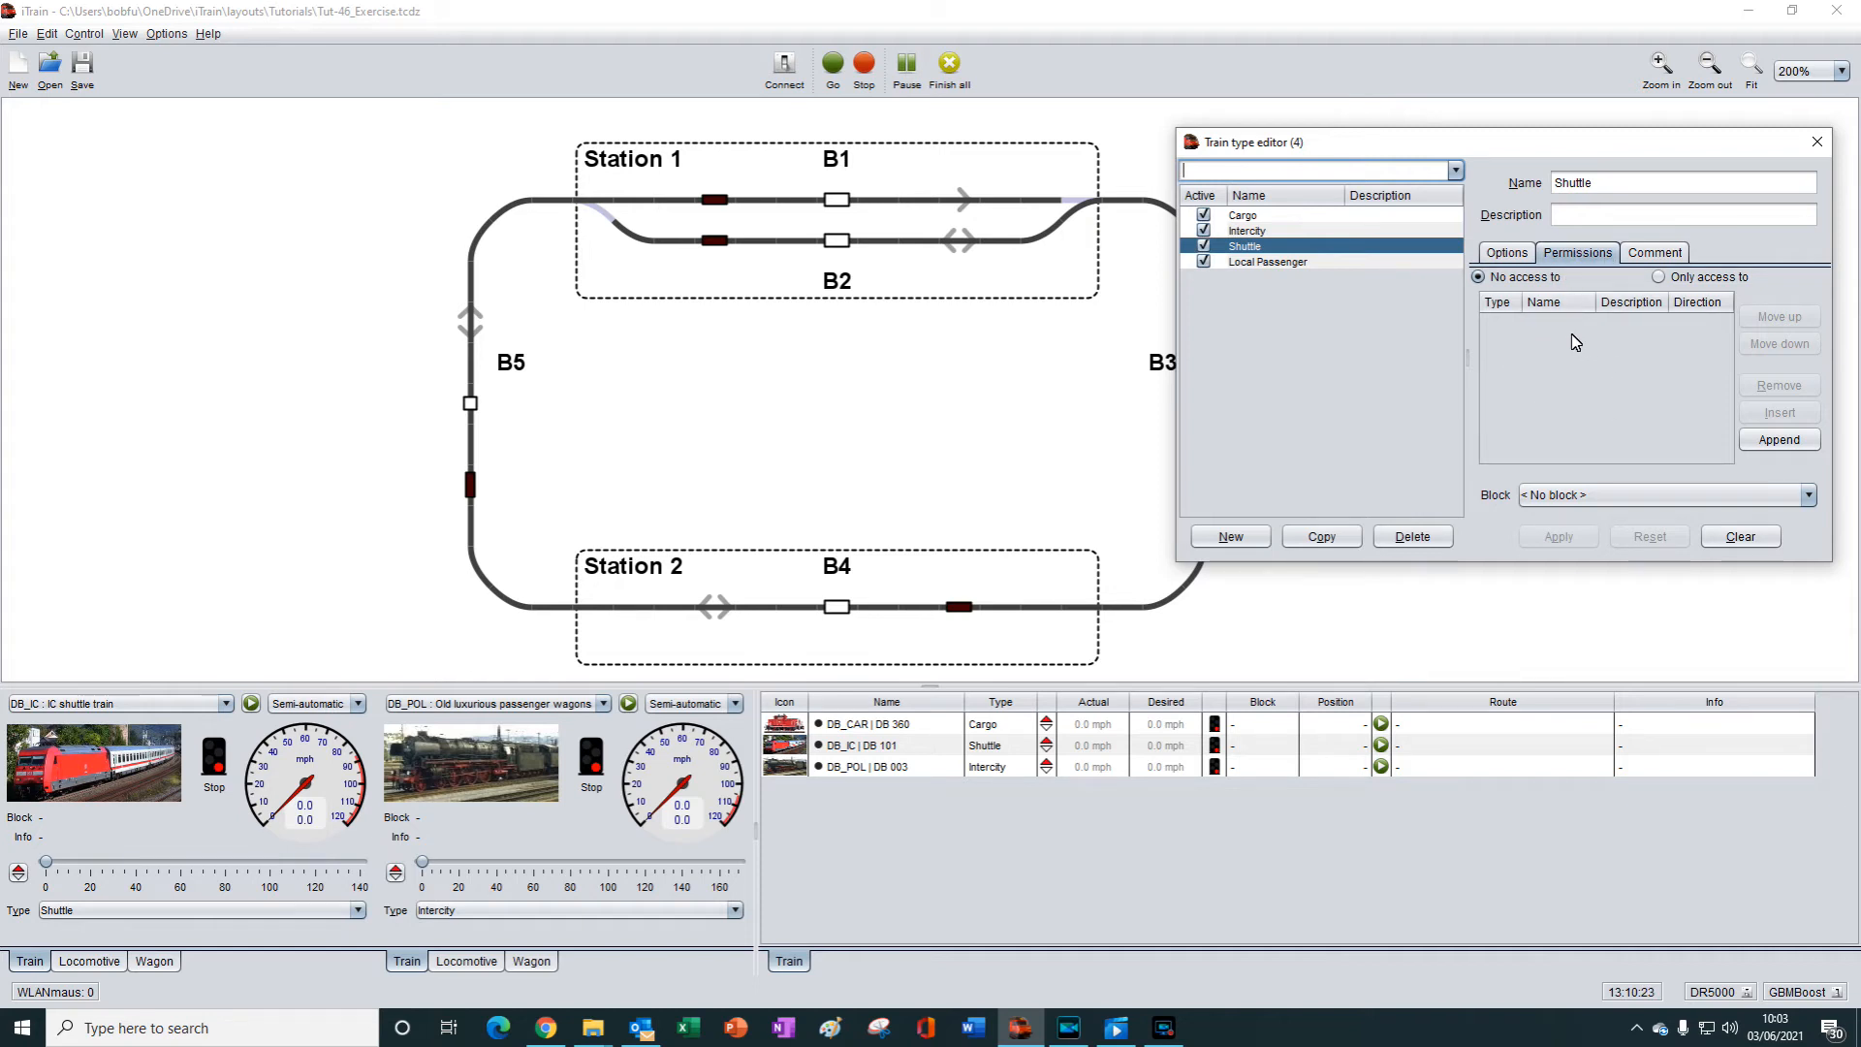
click(1781, 441)
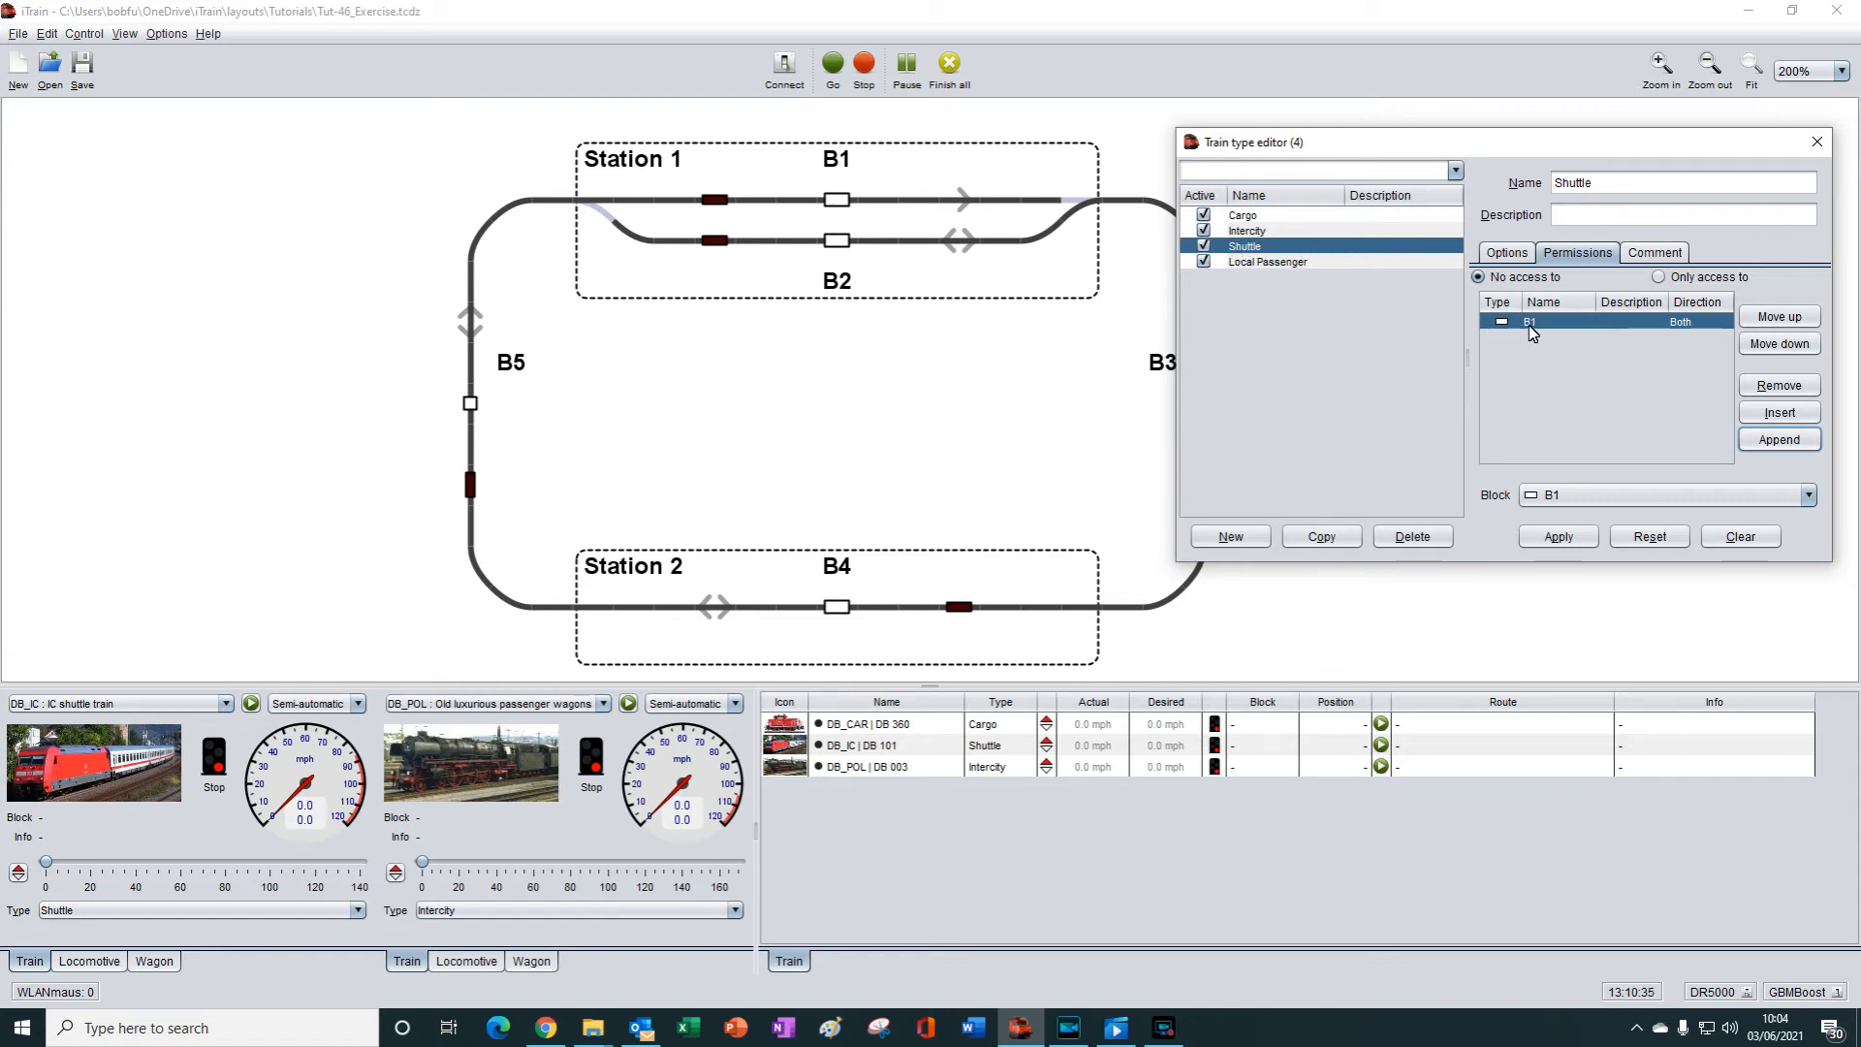
click(1580, 492)
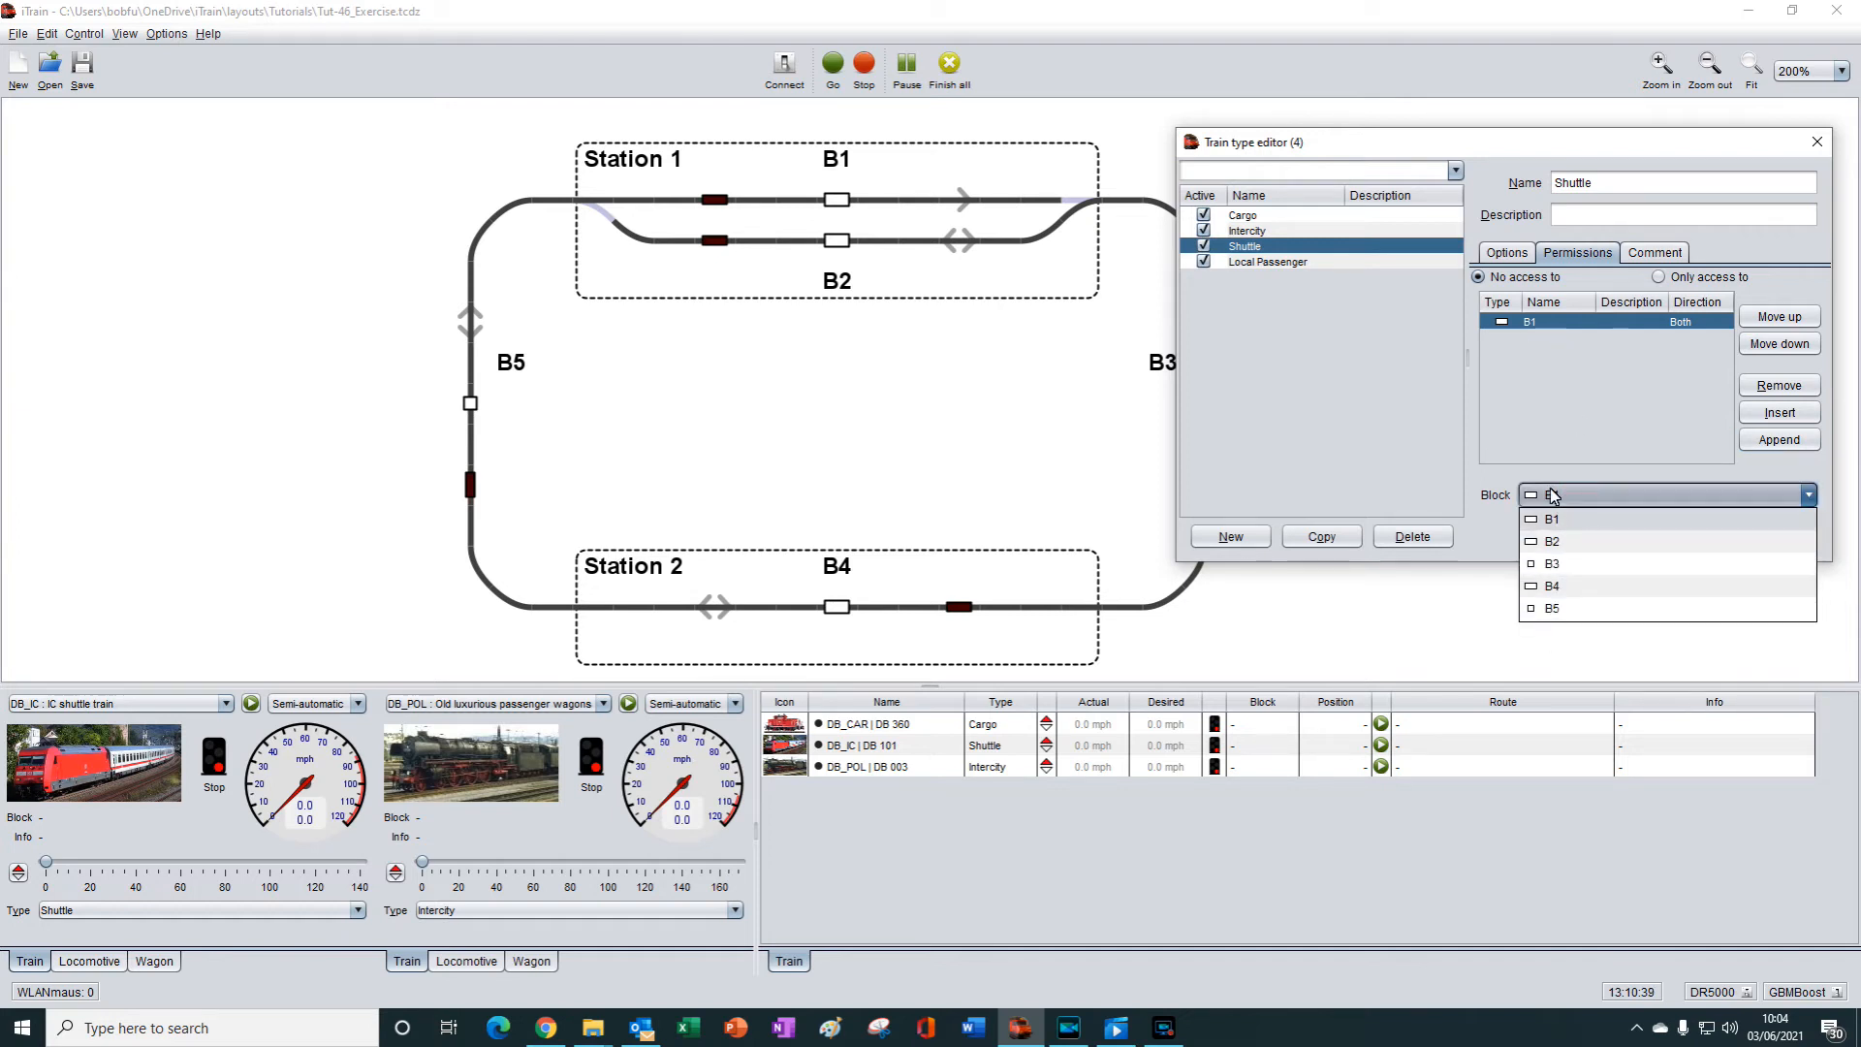
click(1570, 438)
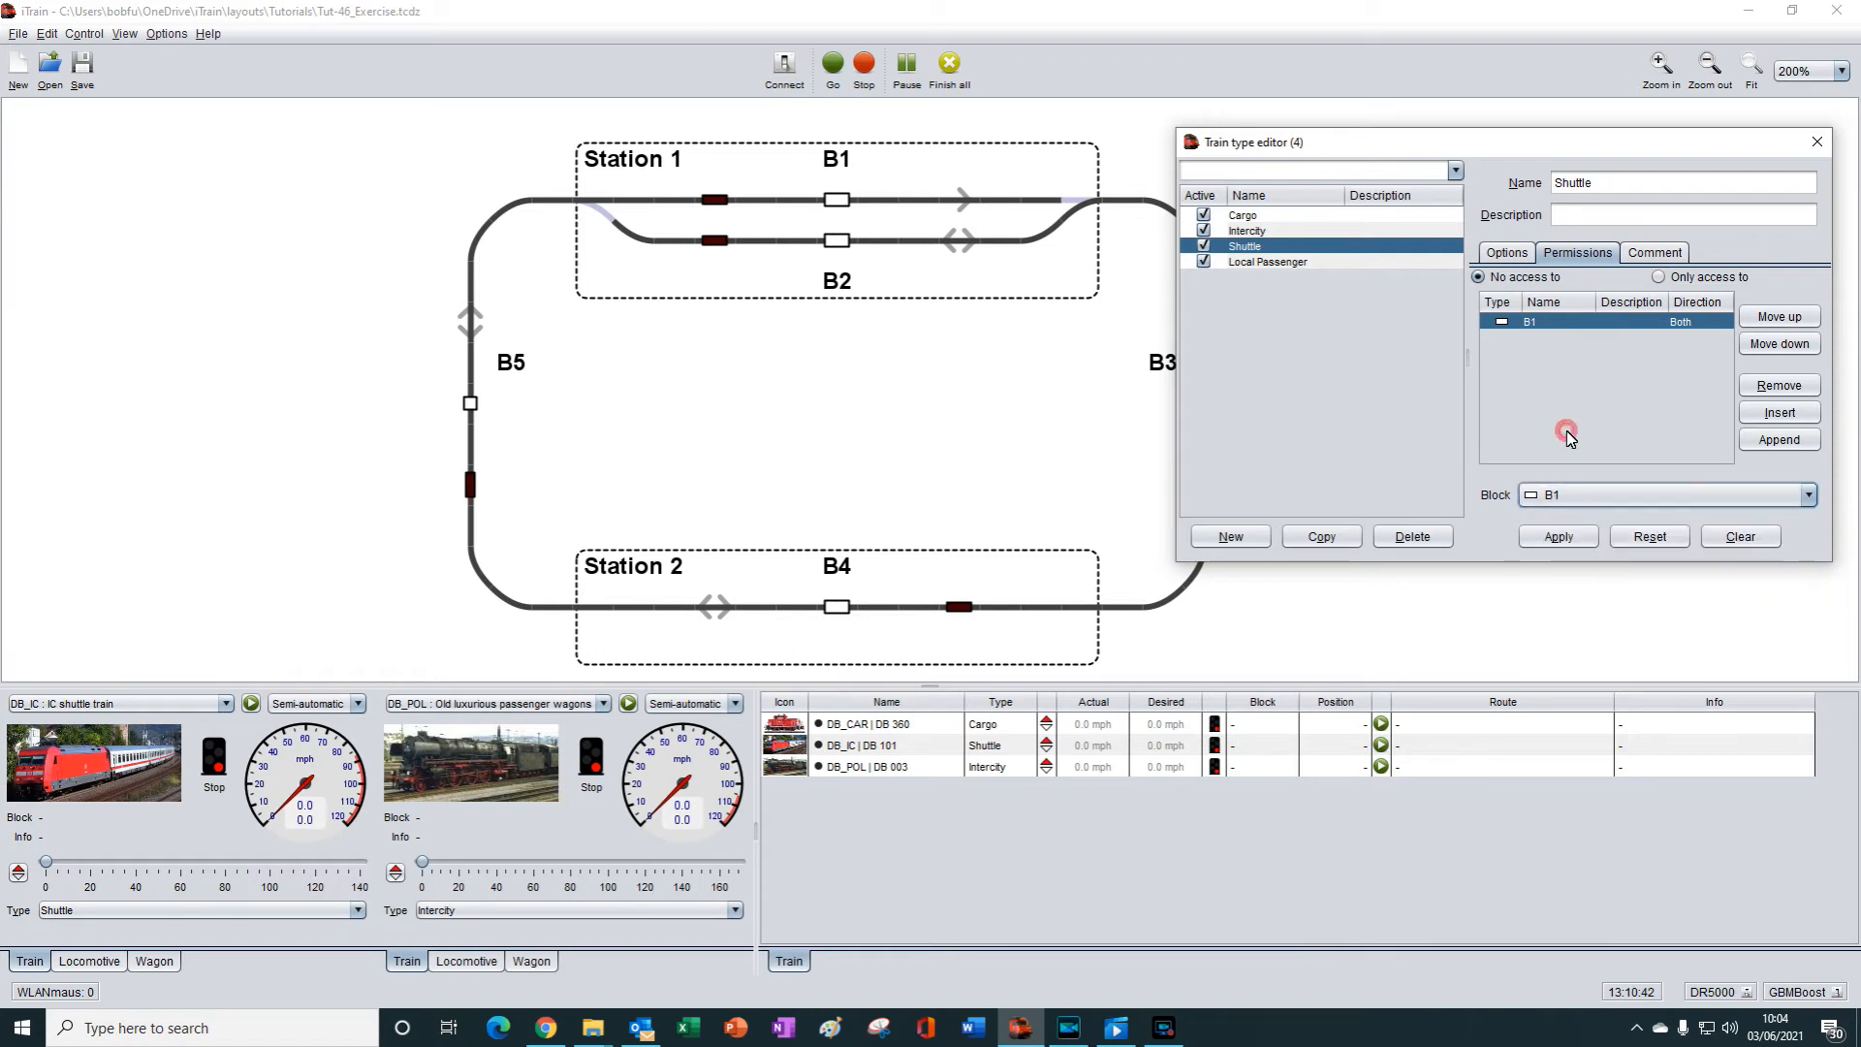
click(1695, 329)
click(1692, 330)
click(1692, 329)
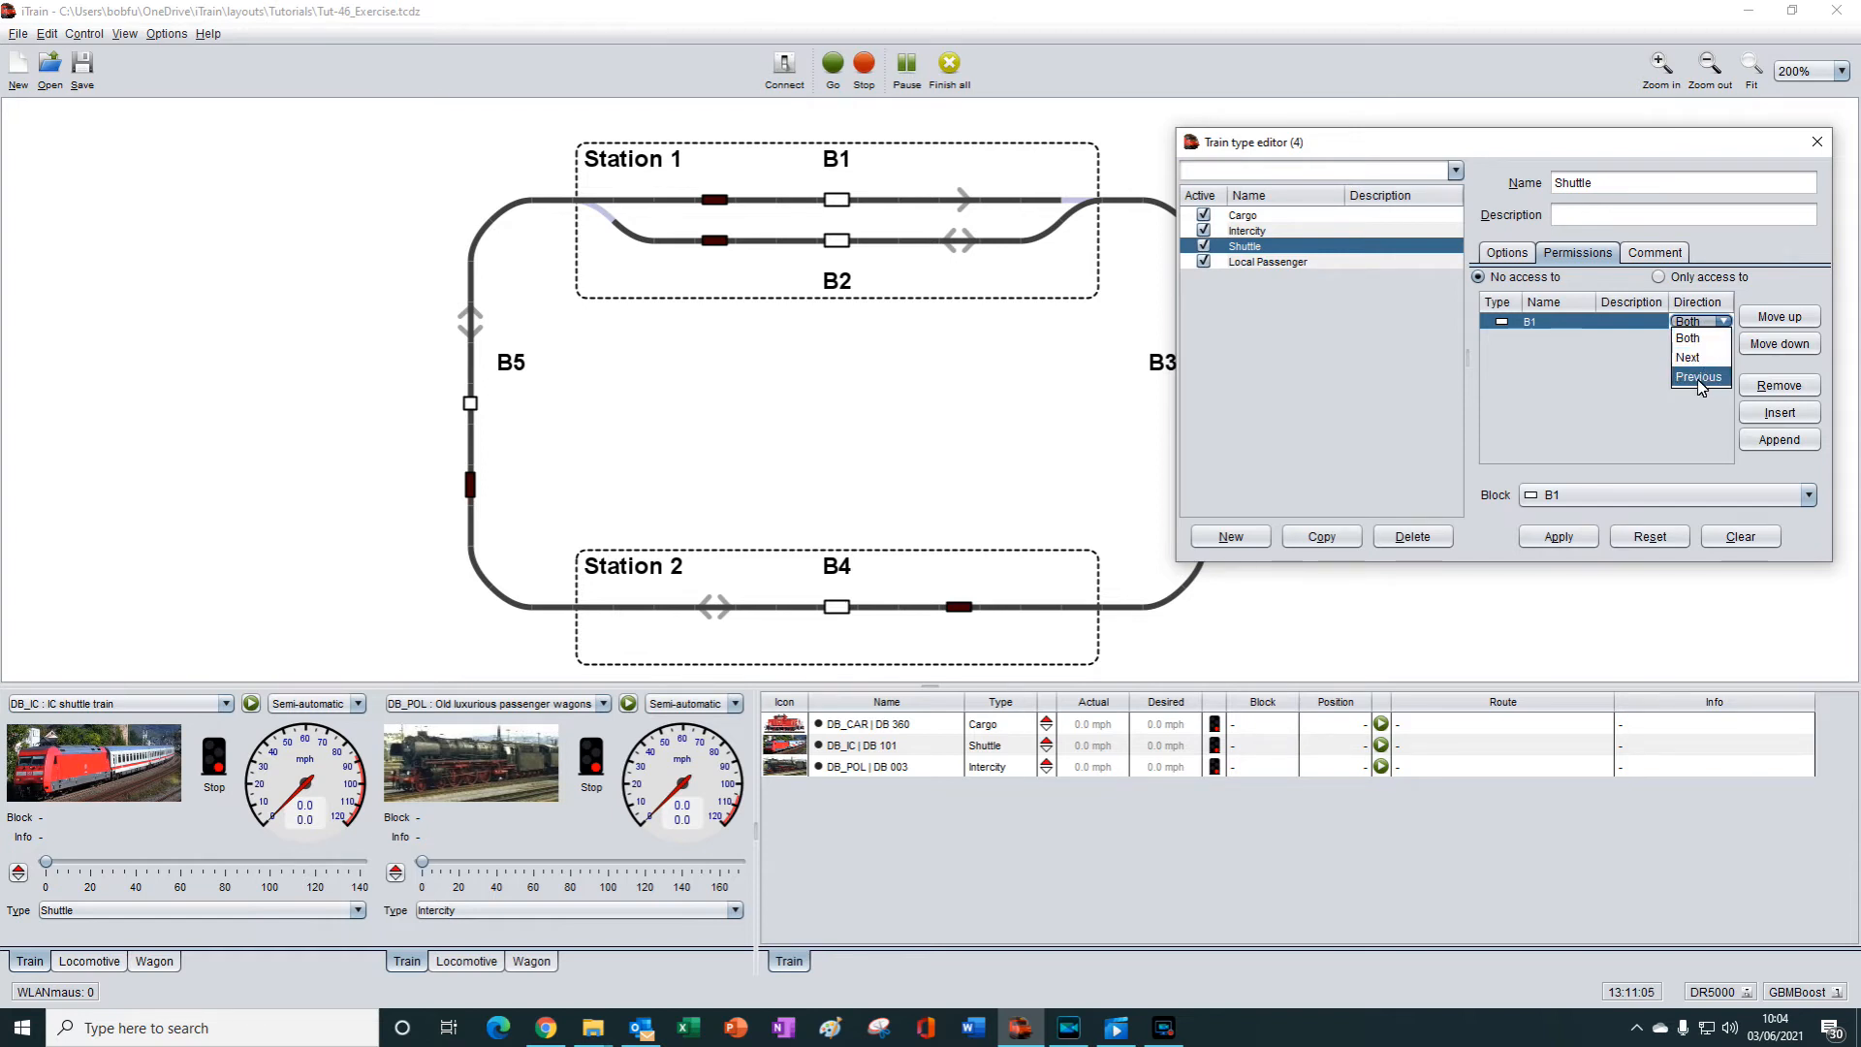
click(1638, 364)
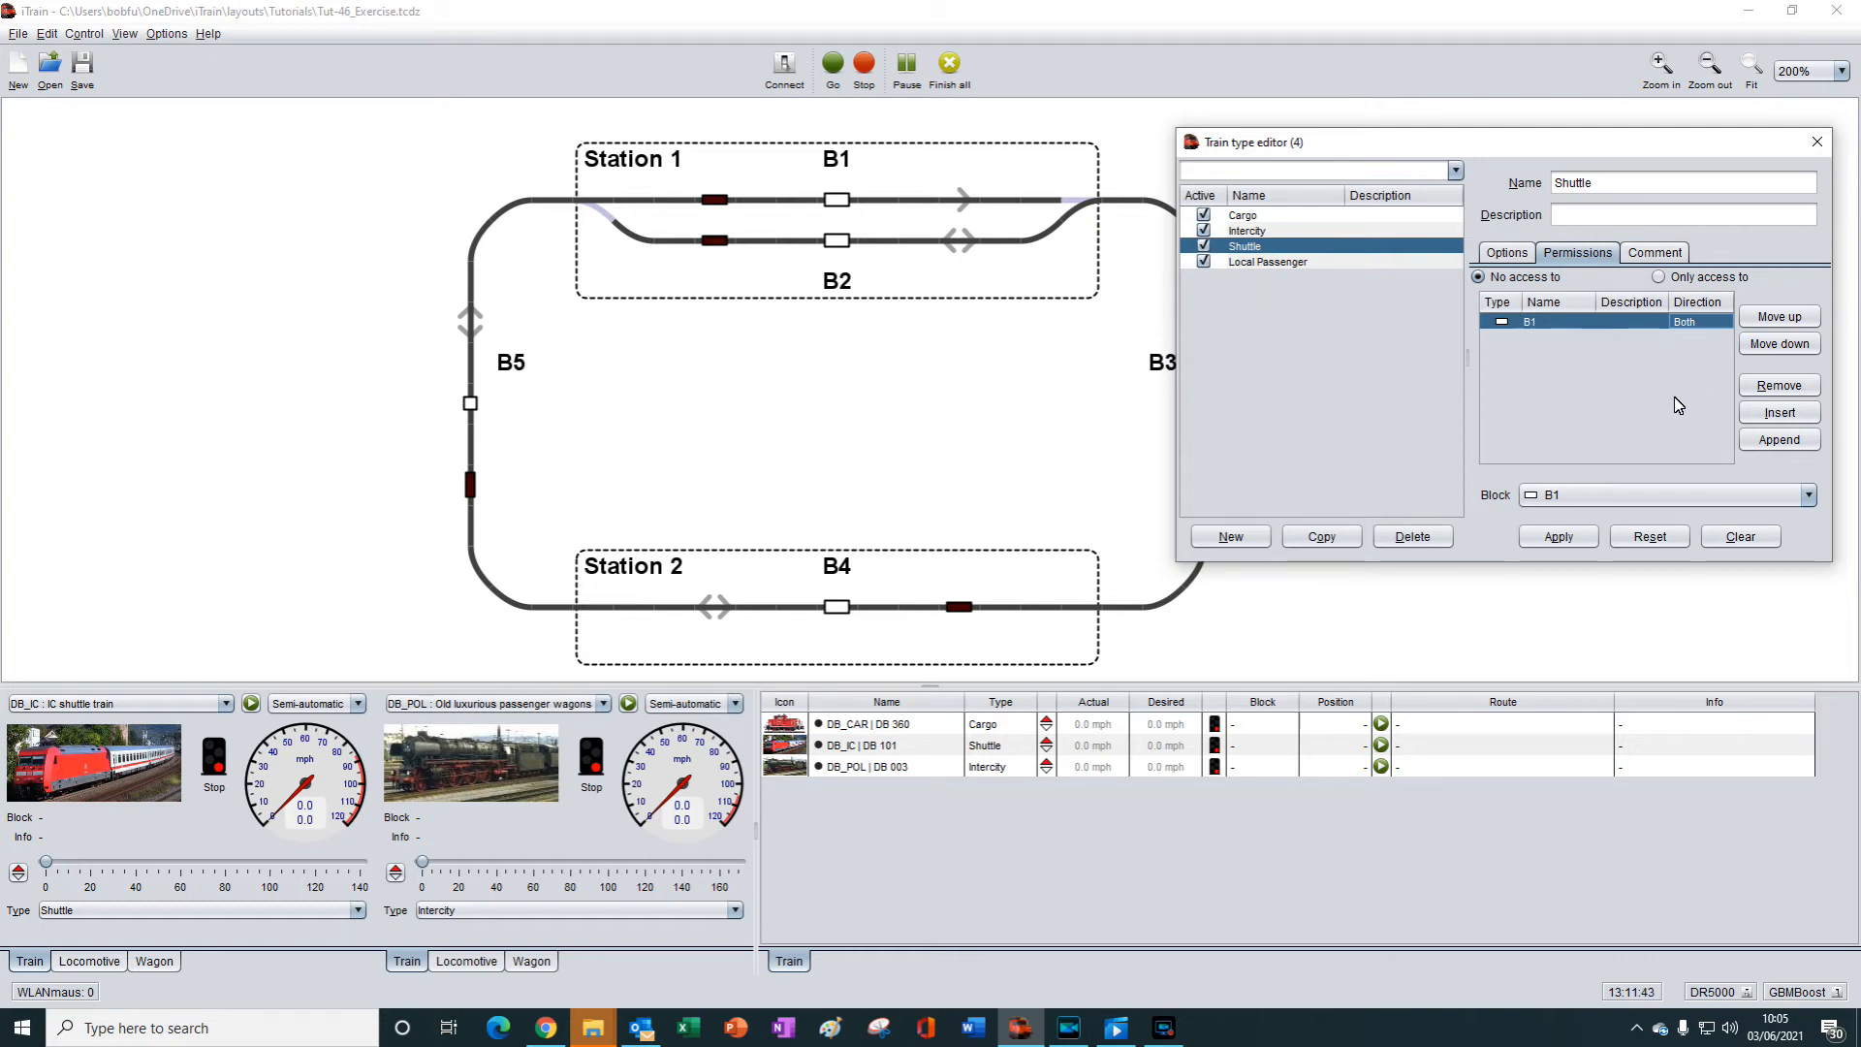
Remove block B1 from the Shuttle train type's permissions, apply the change and close the train type editor.
click(1768, 387)
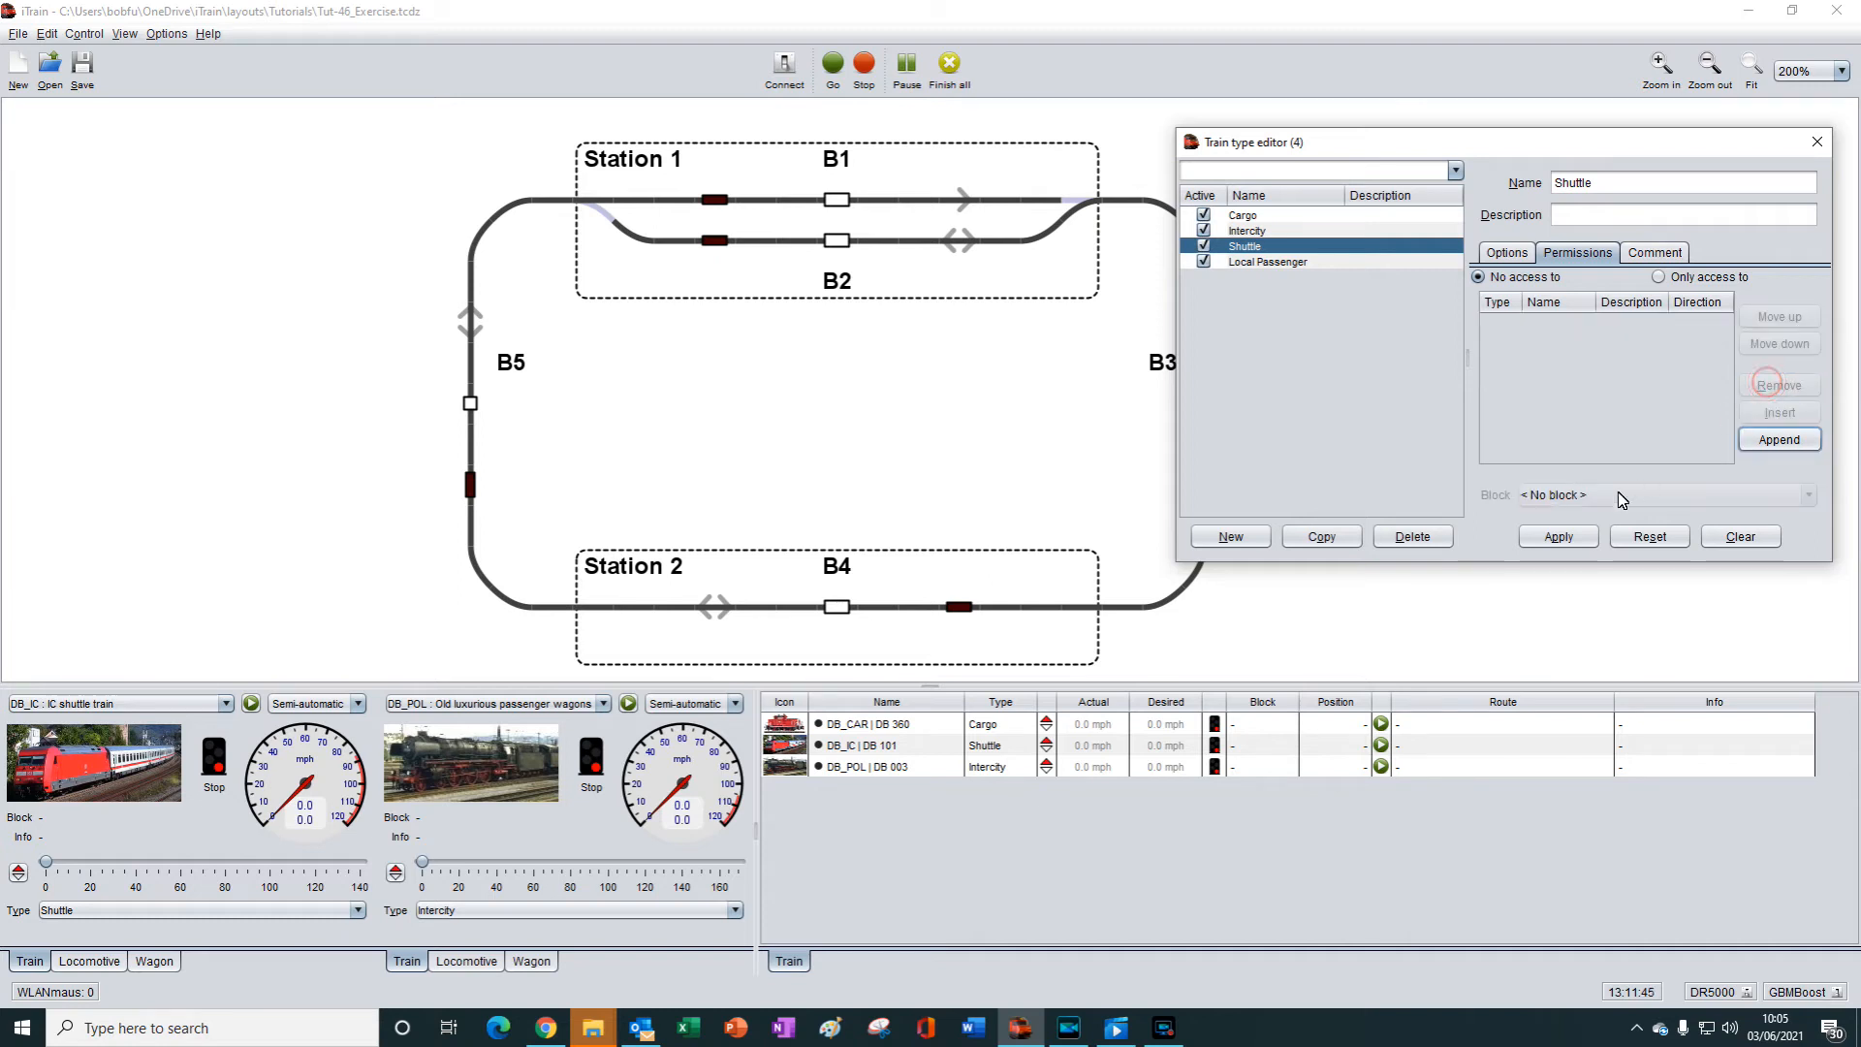
click(1561, 546)
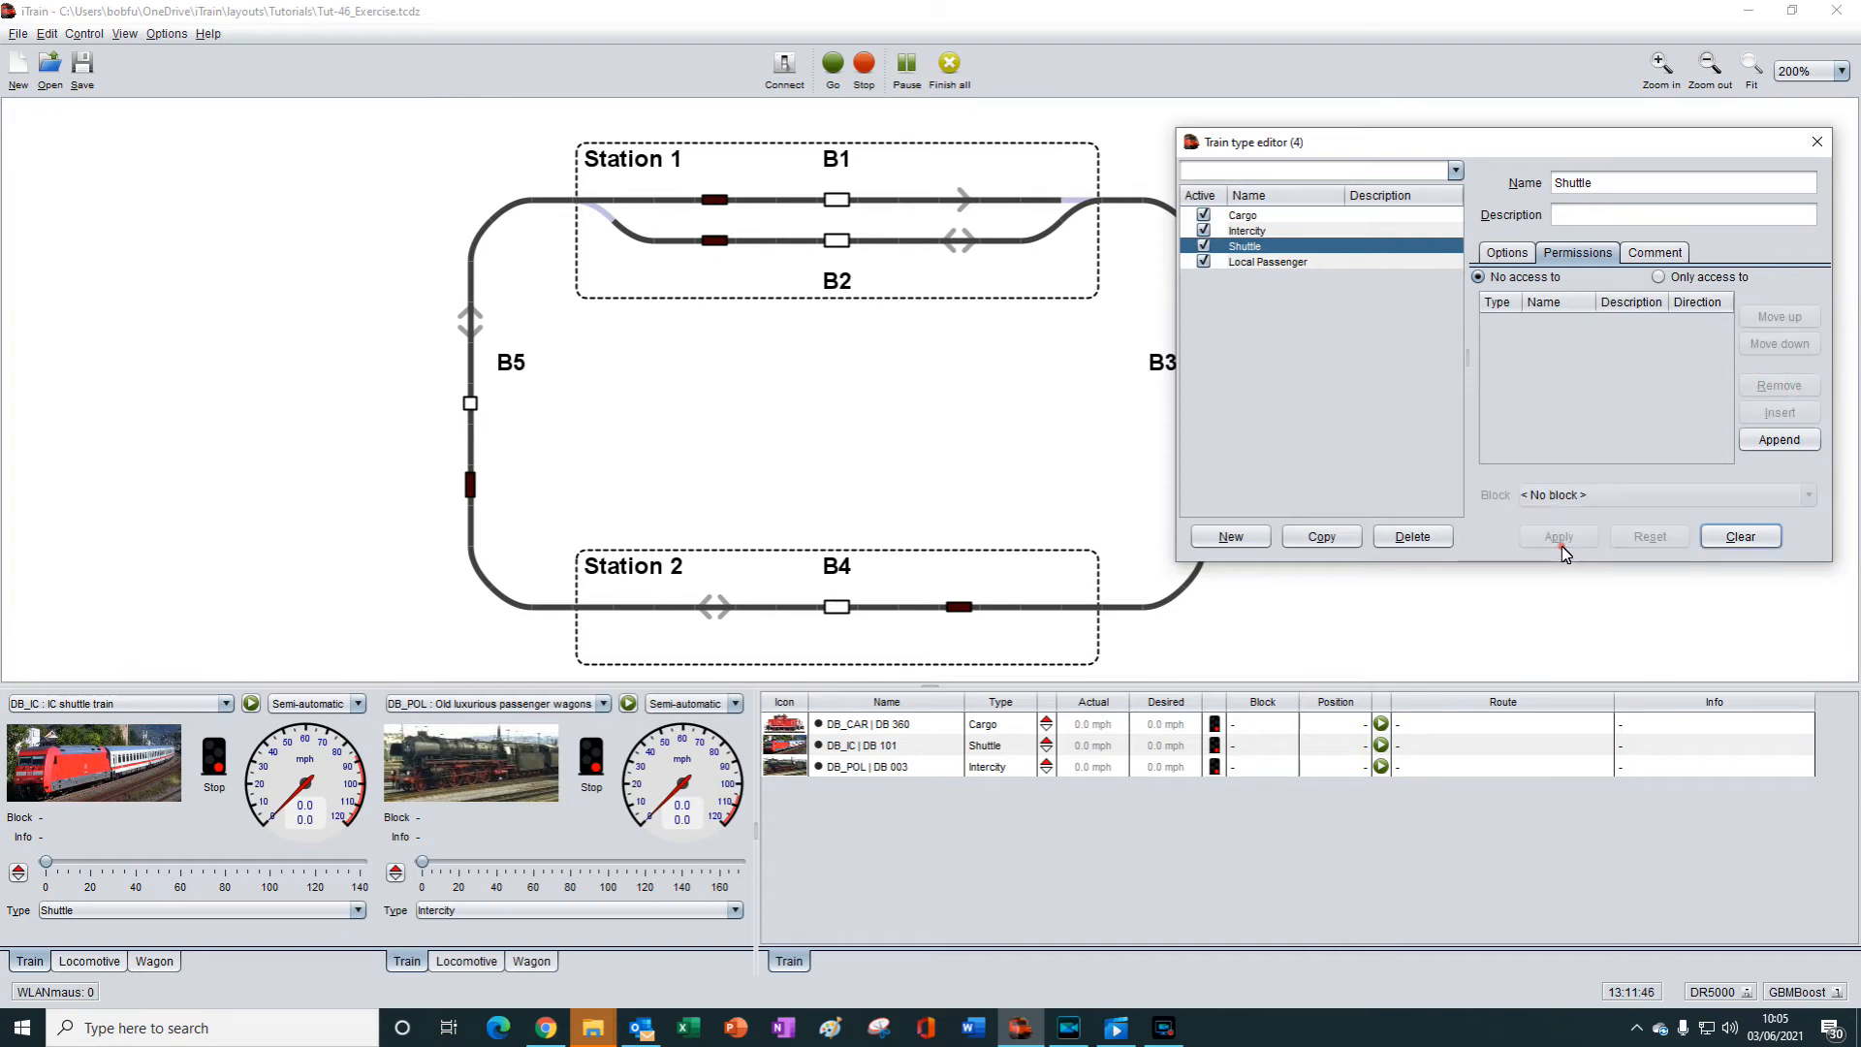
click(1816, 142)
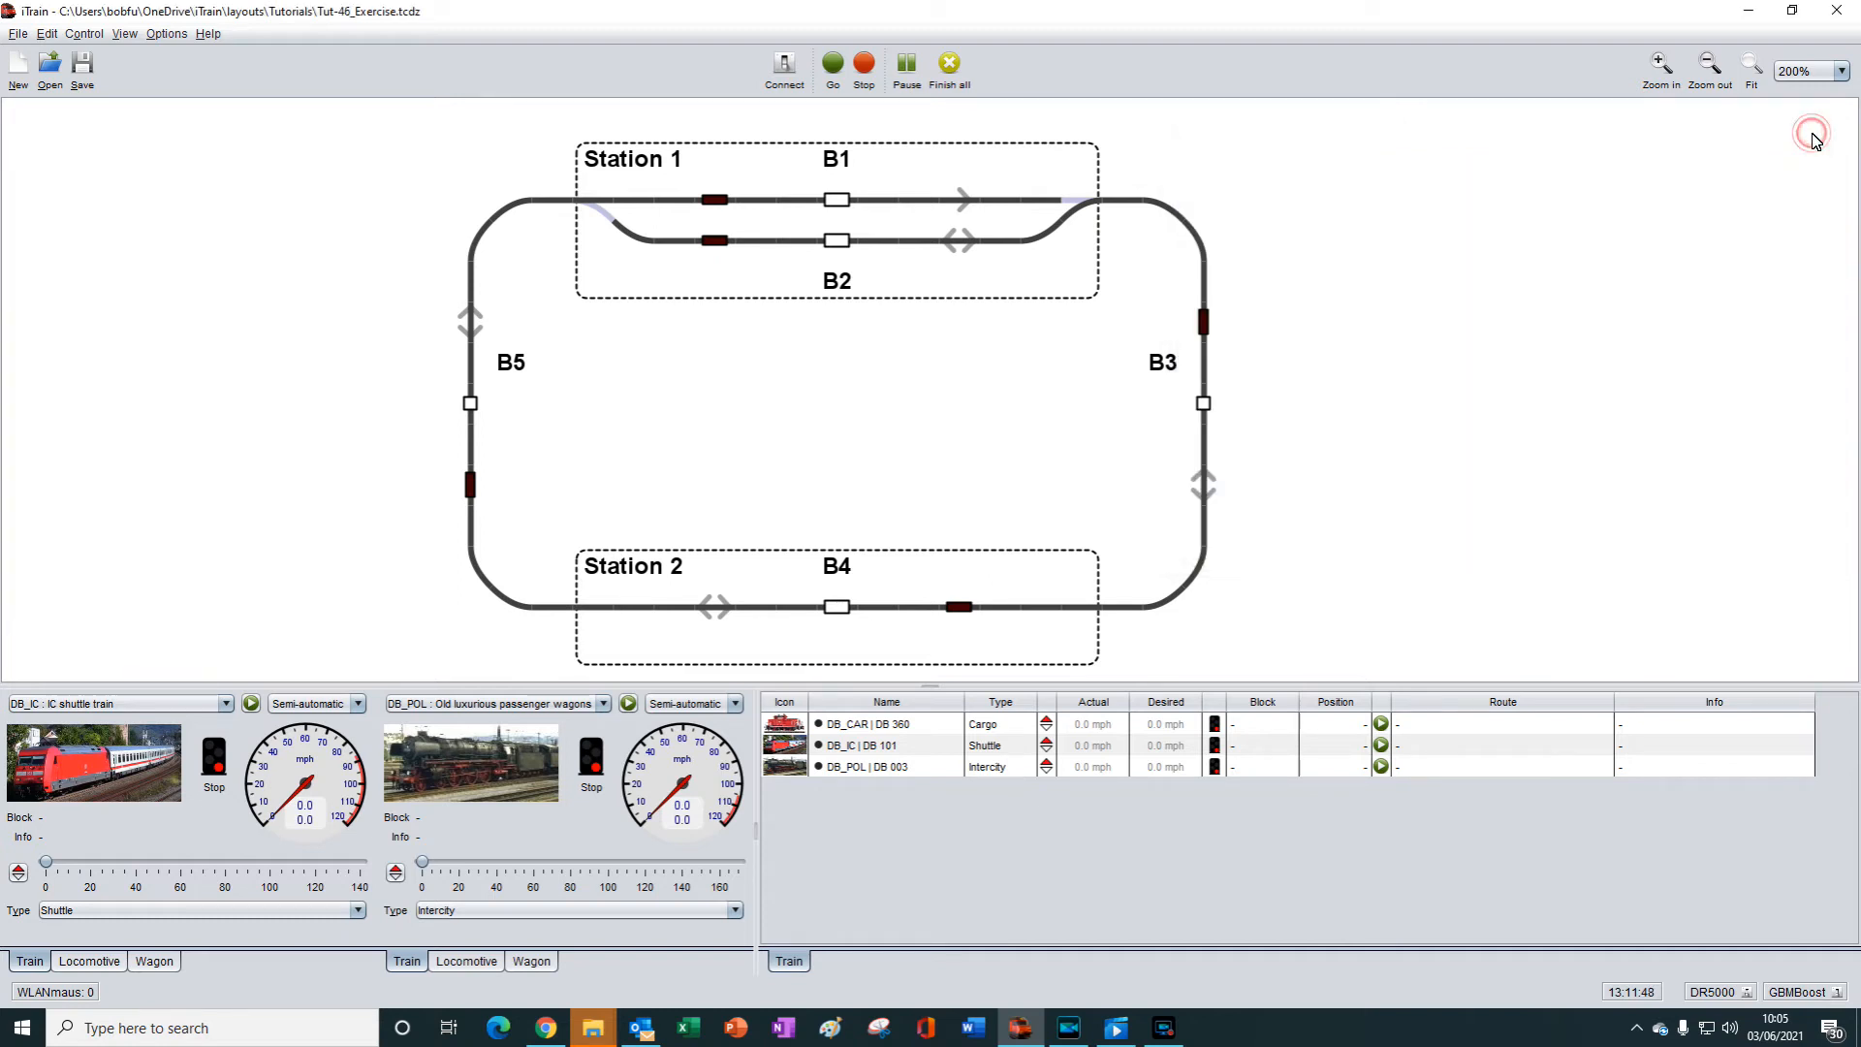
Add block B1 to the no-access permissions of the individual train DB_IC.
click(47, 34)
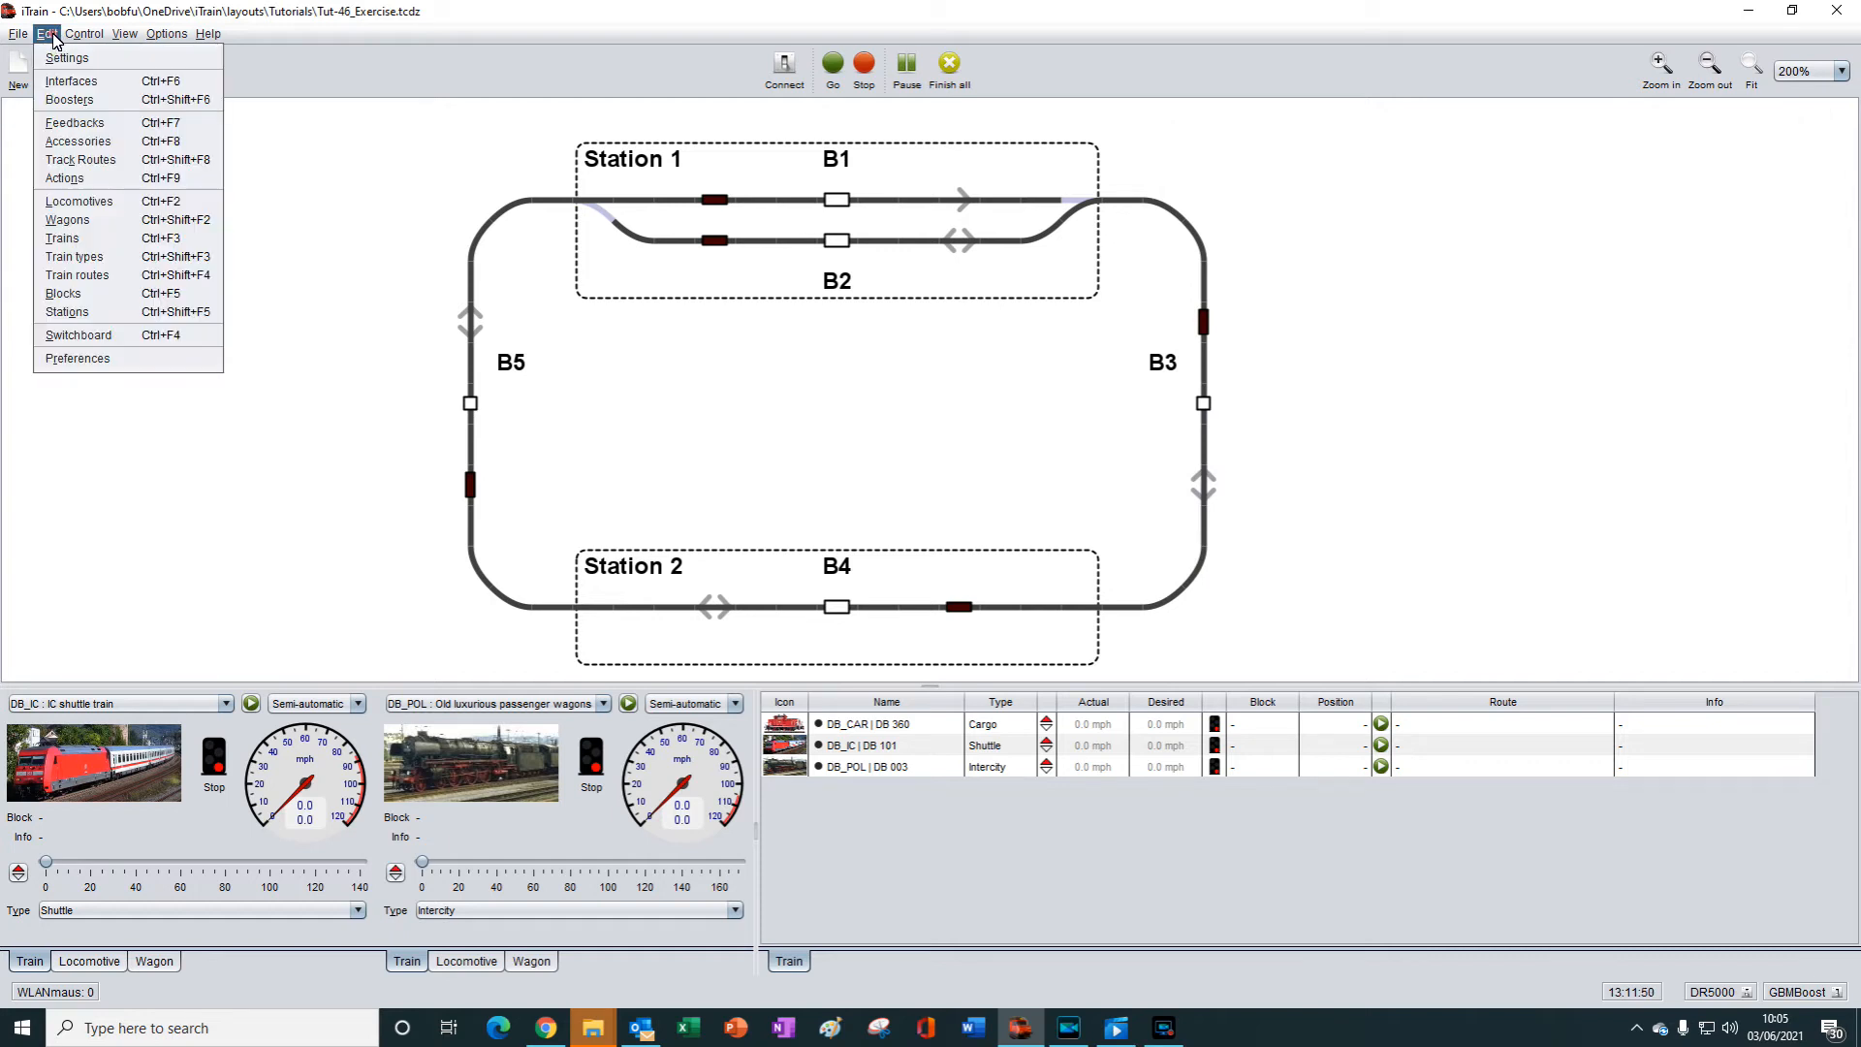
click(64, 240)
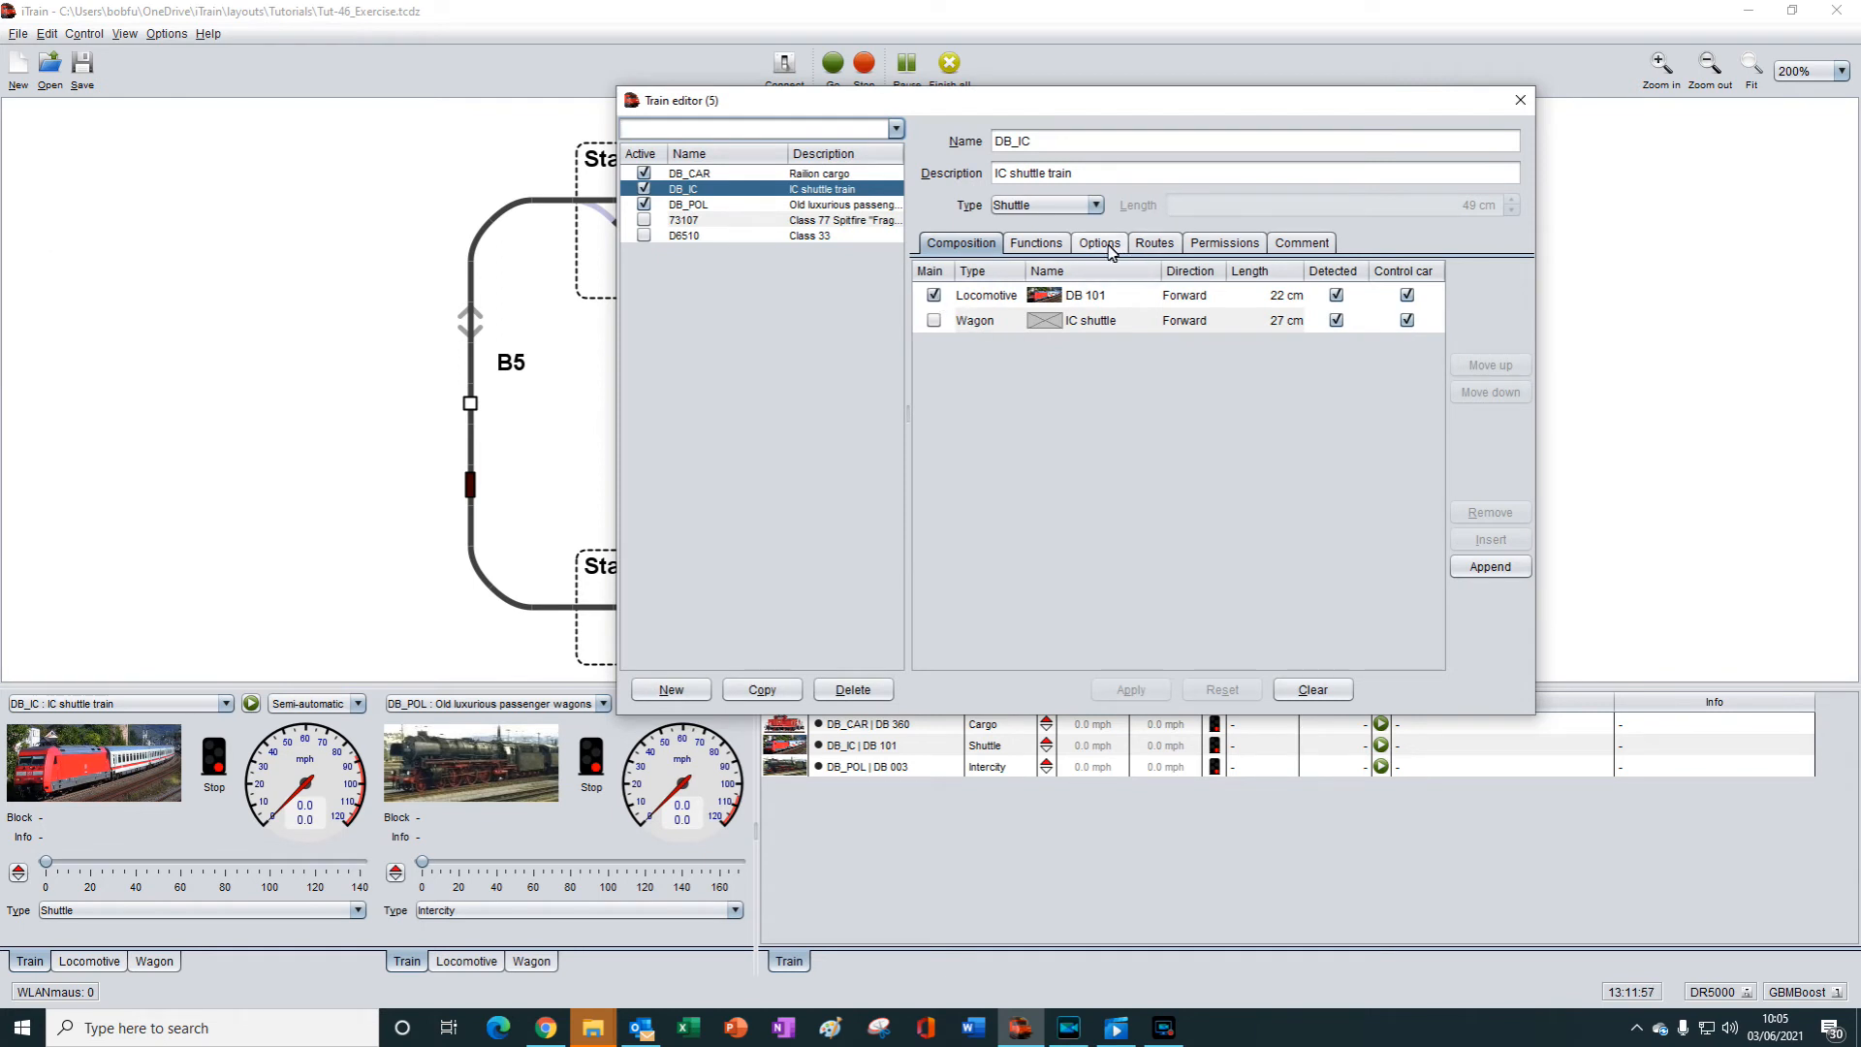
click(1225, 243)
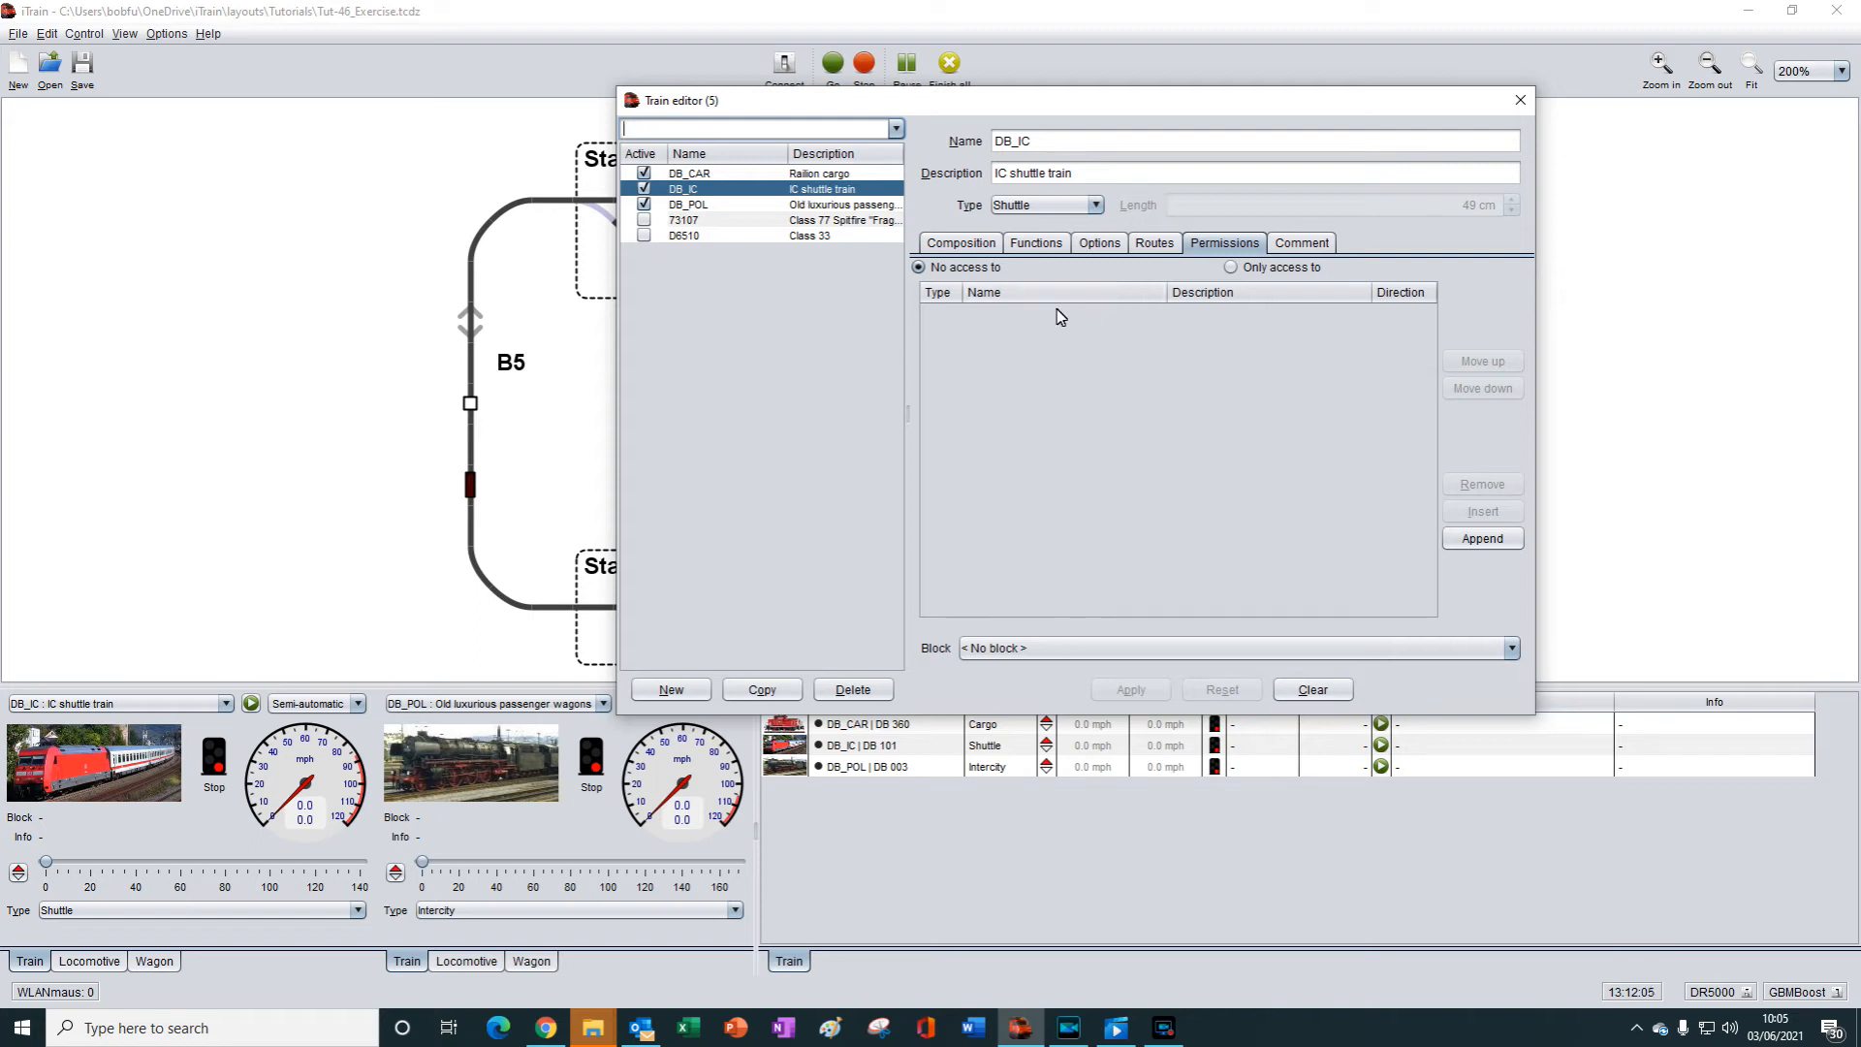
click(1483, 538)
click(1033, 649)
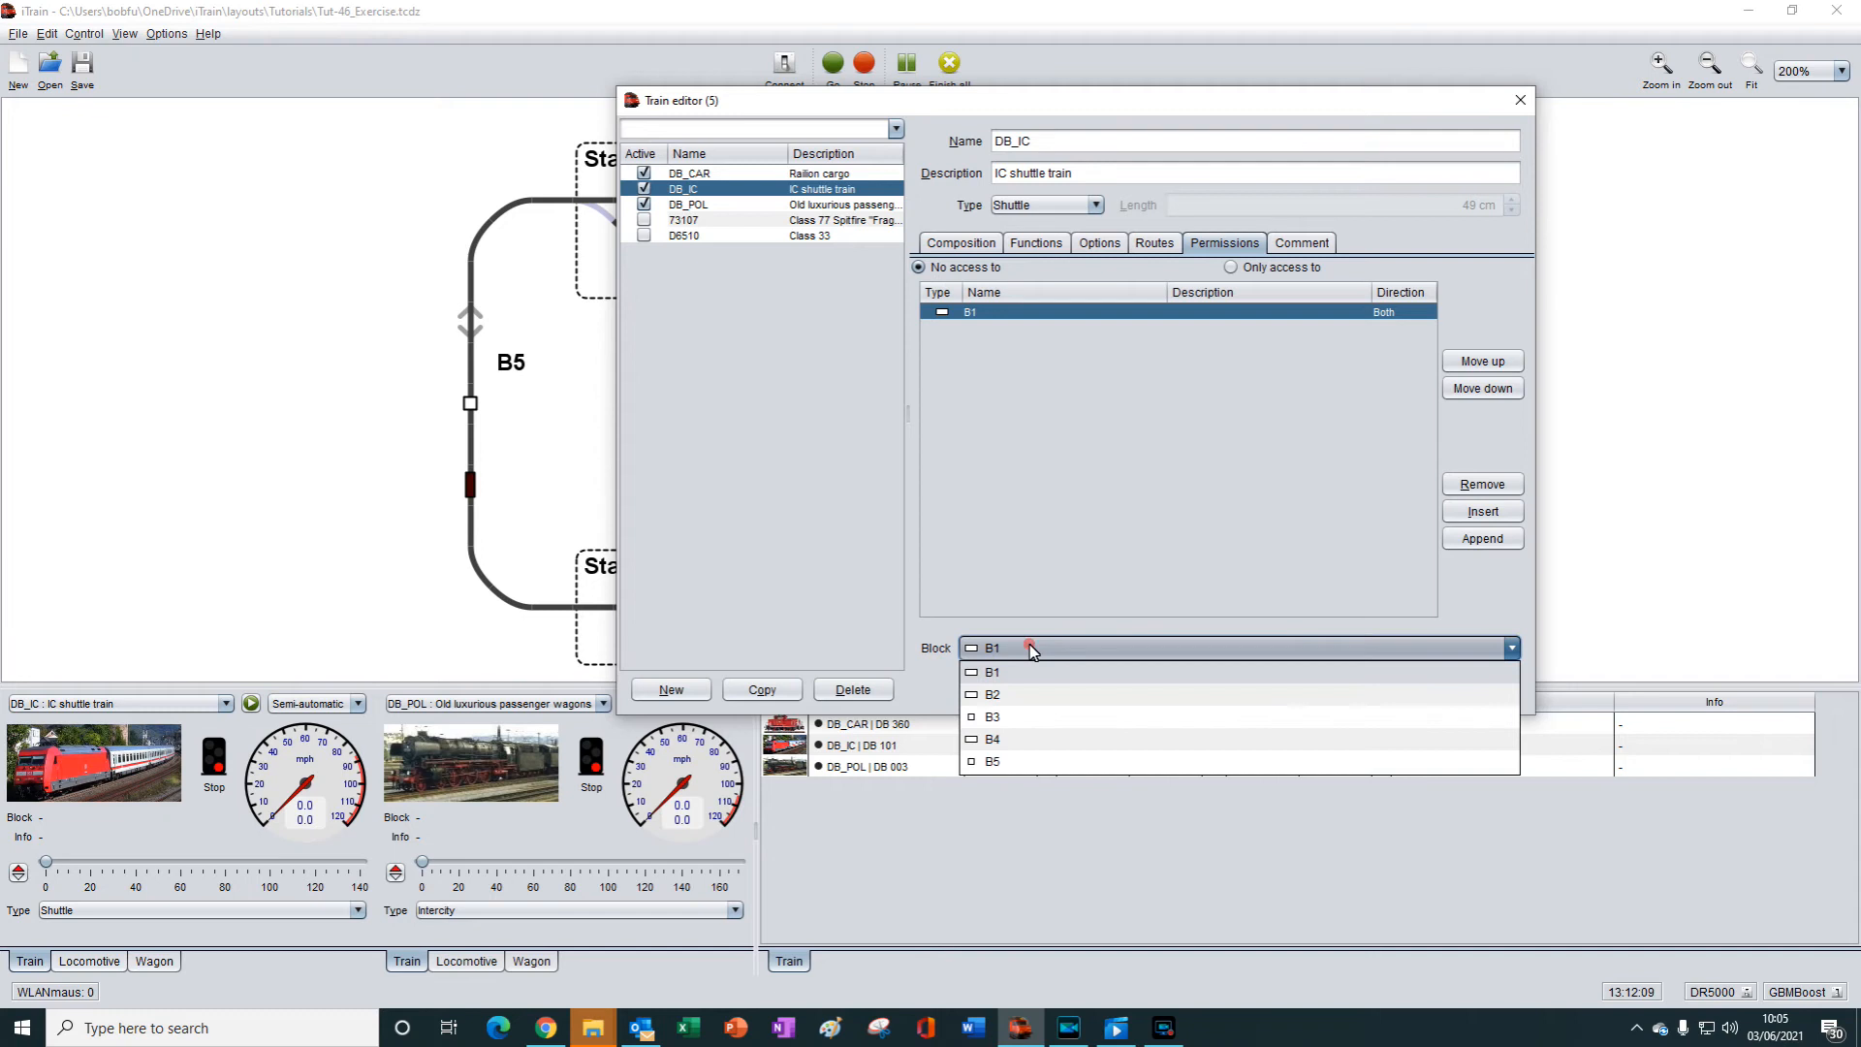
click(996, 676)
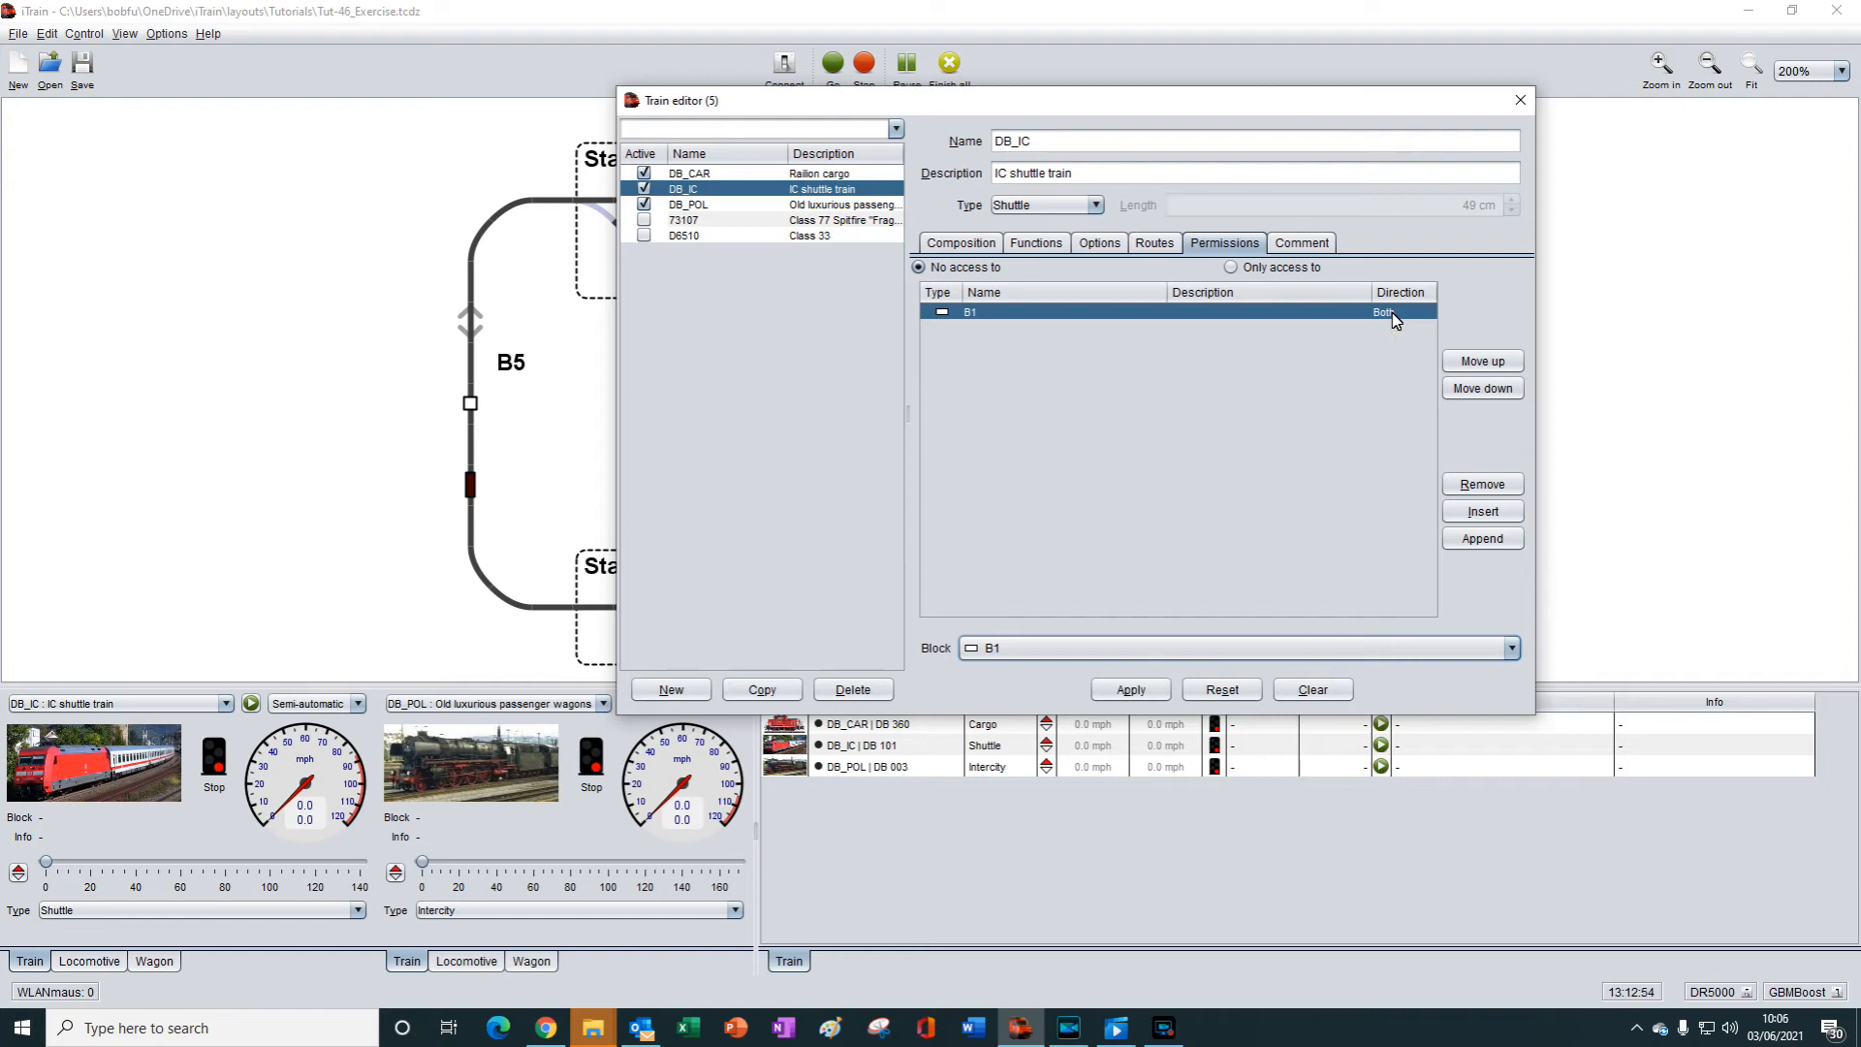
Remove block B1 from train DB_IC's permissions, apply the change and close the train editor.
click(1475, 485)
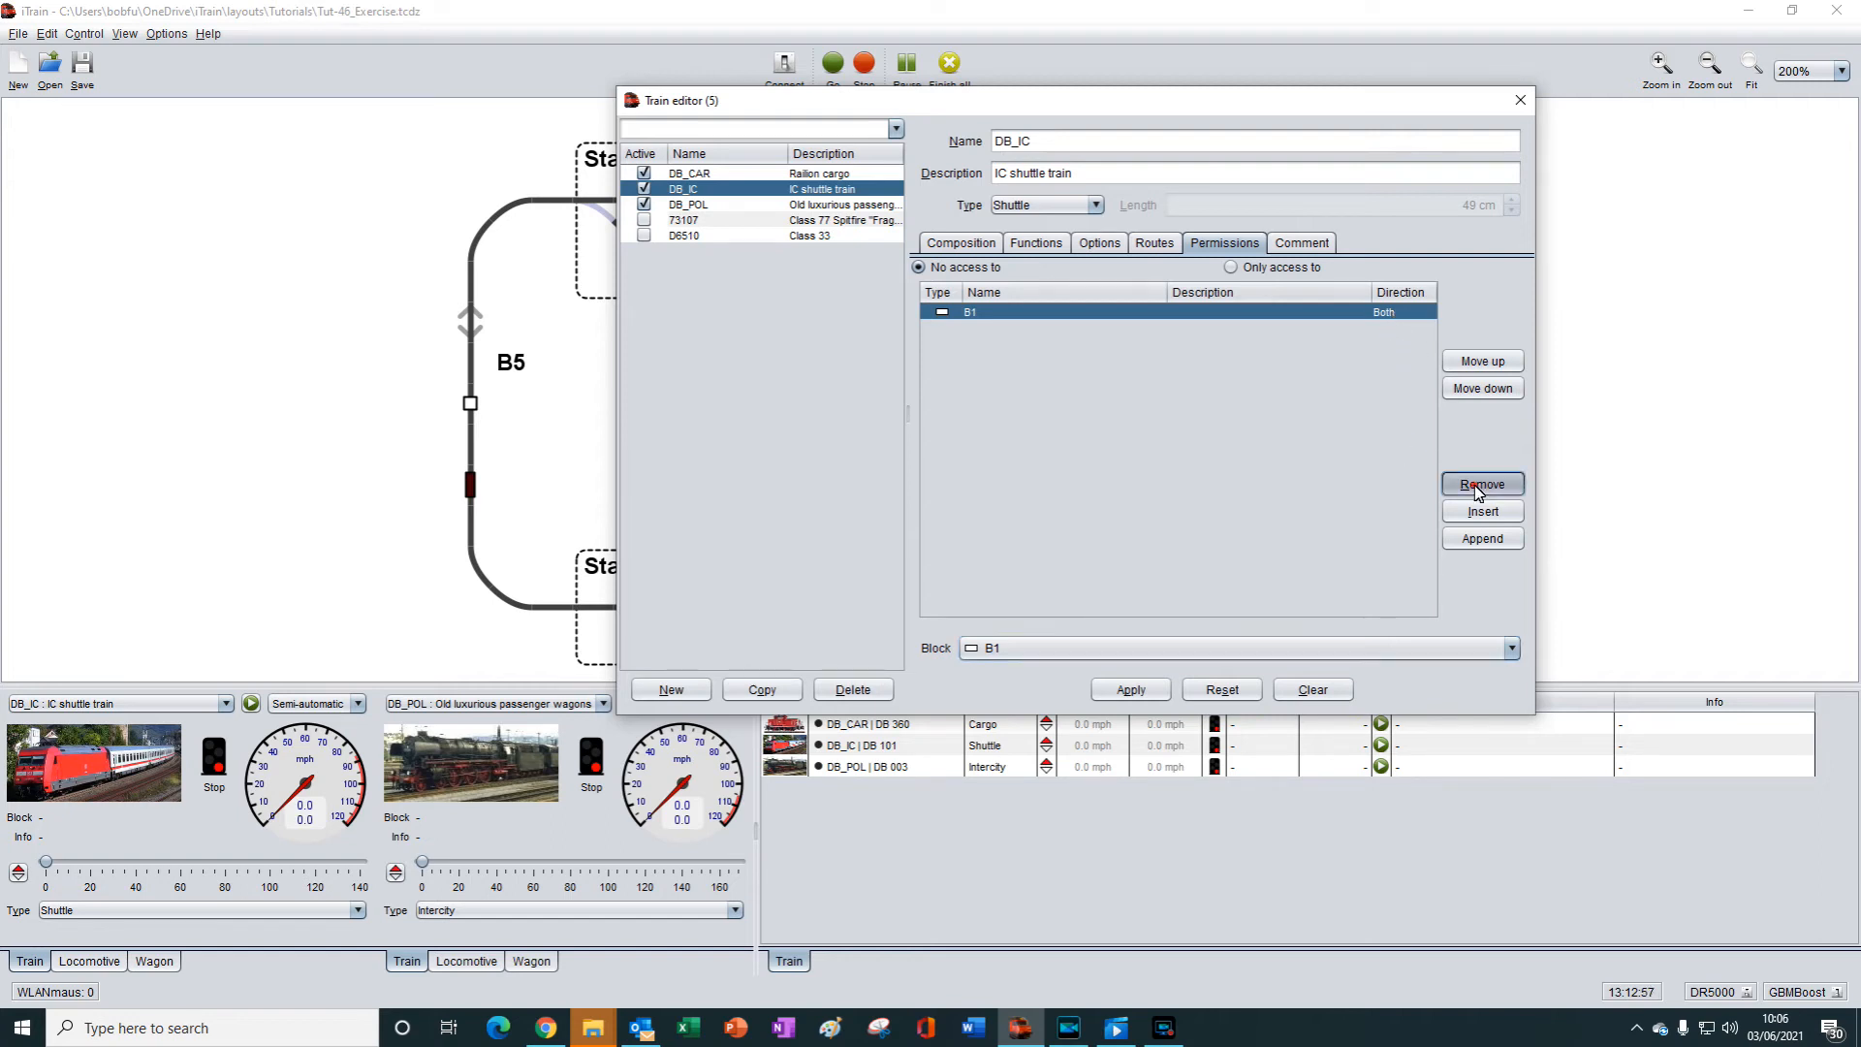
click(1134, 690)
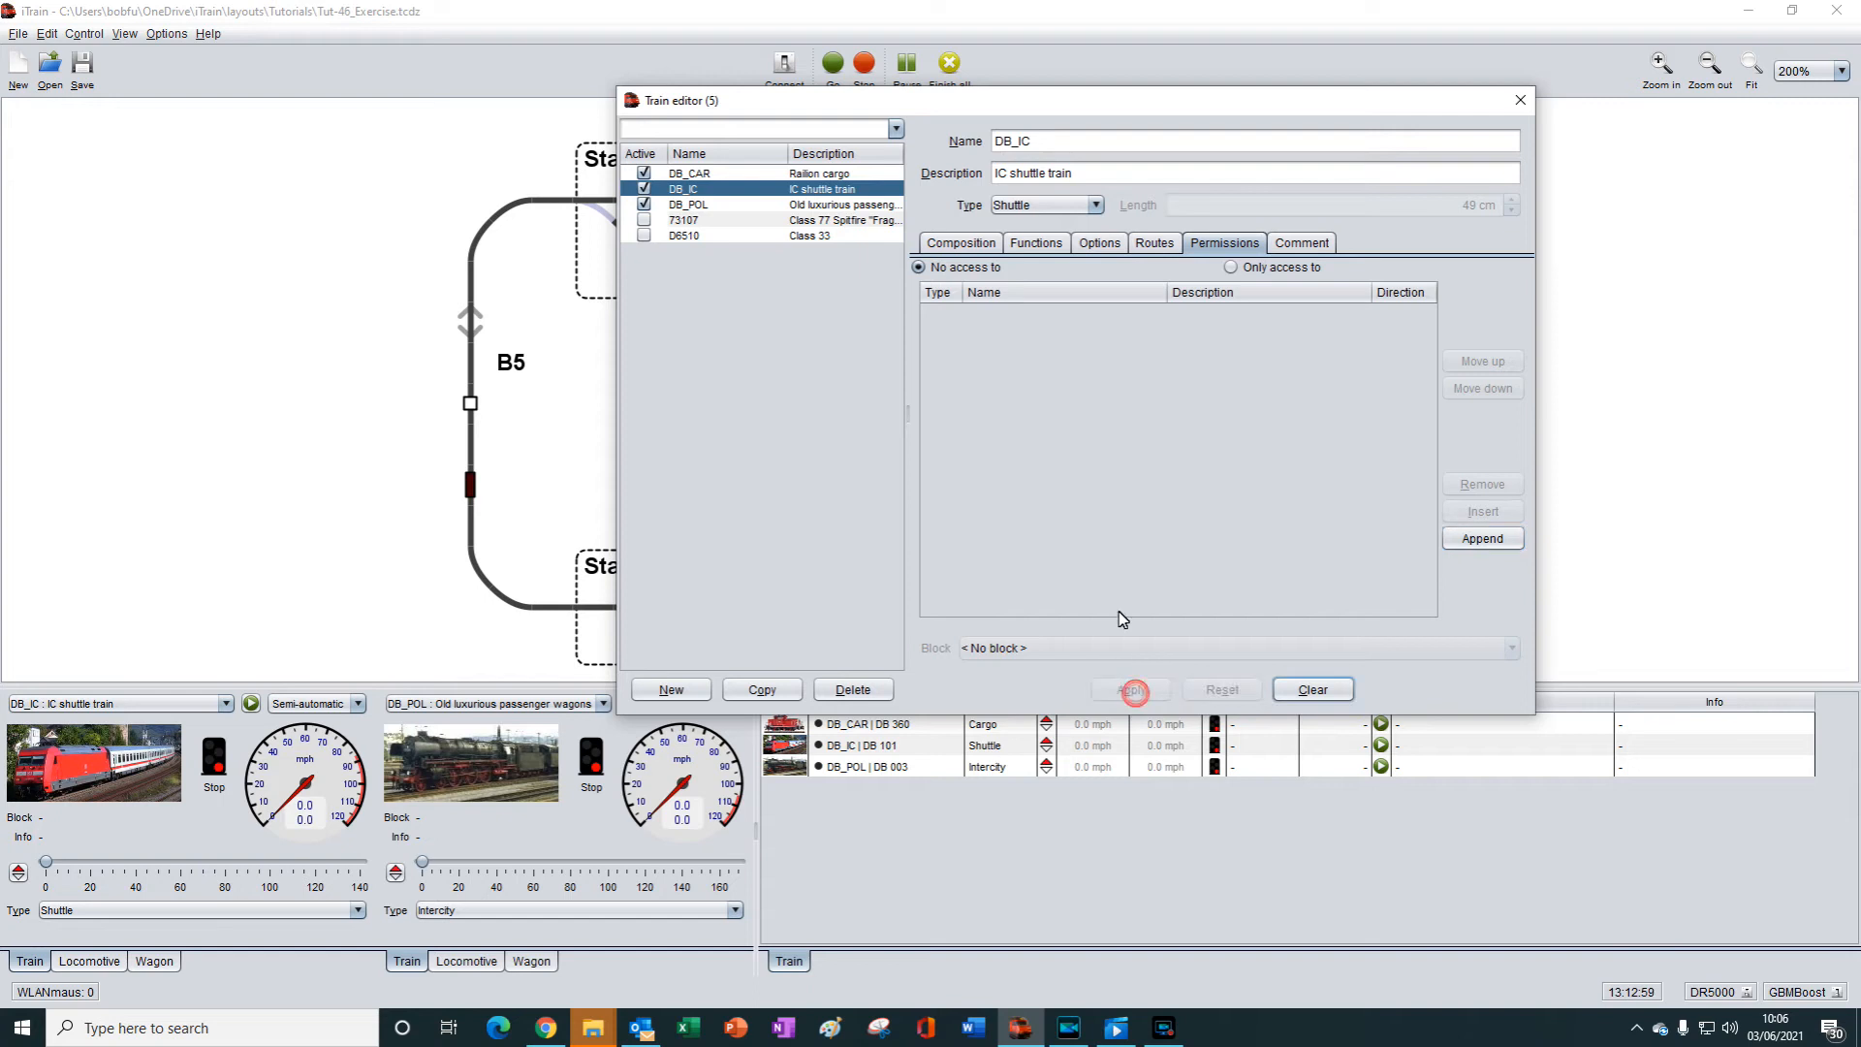
click(1527, 103)
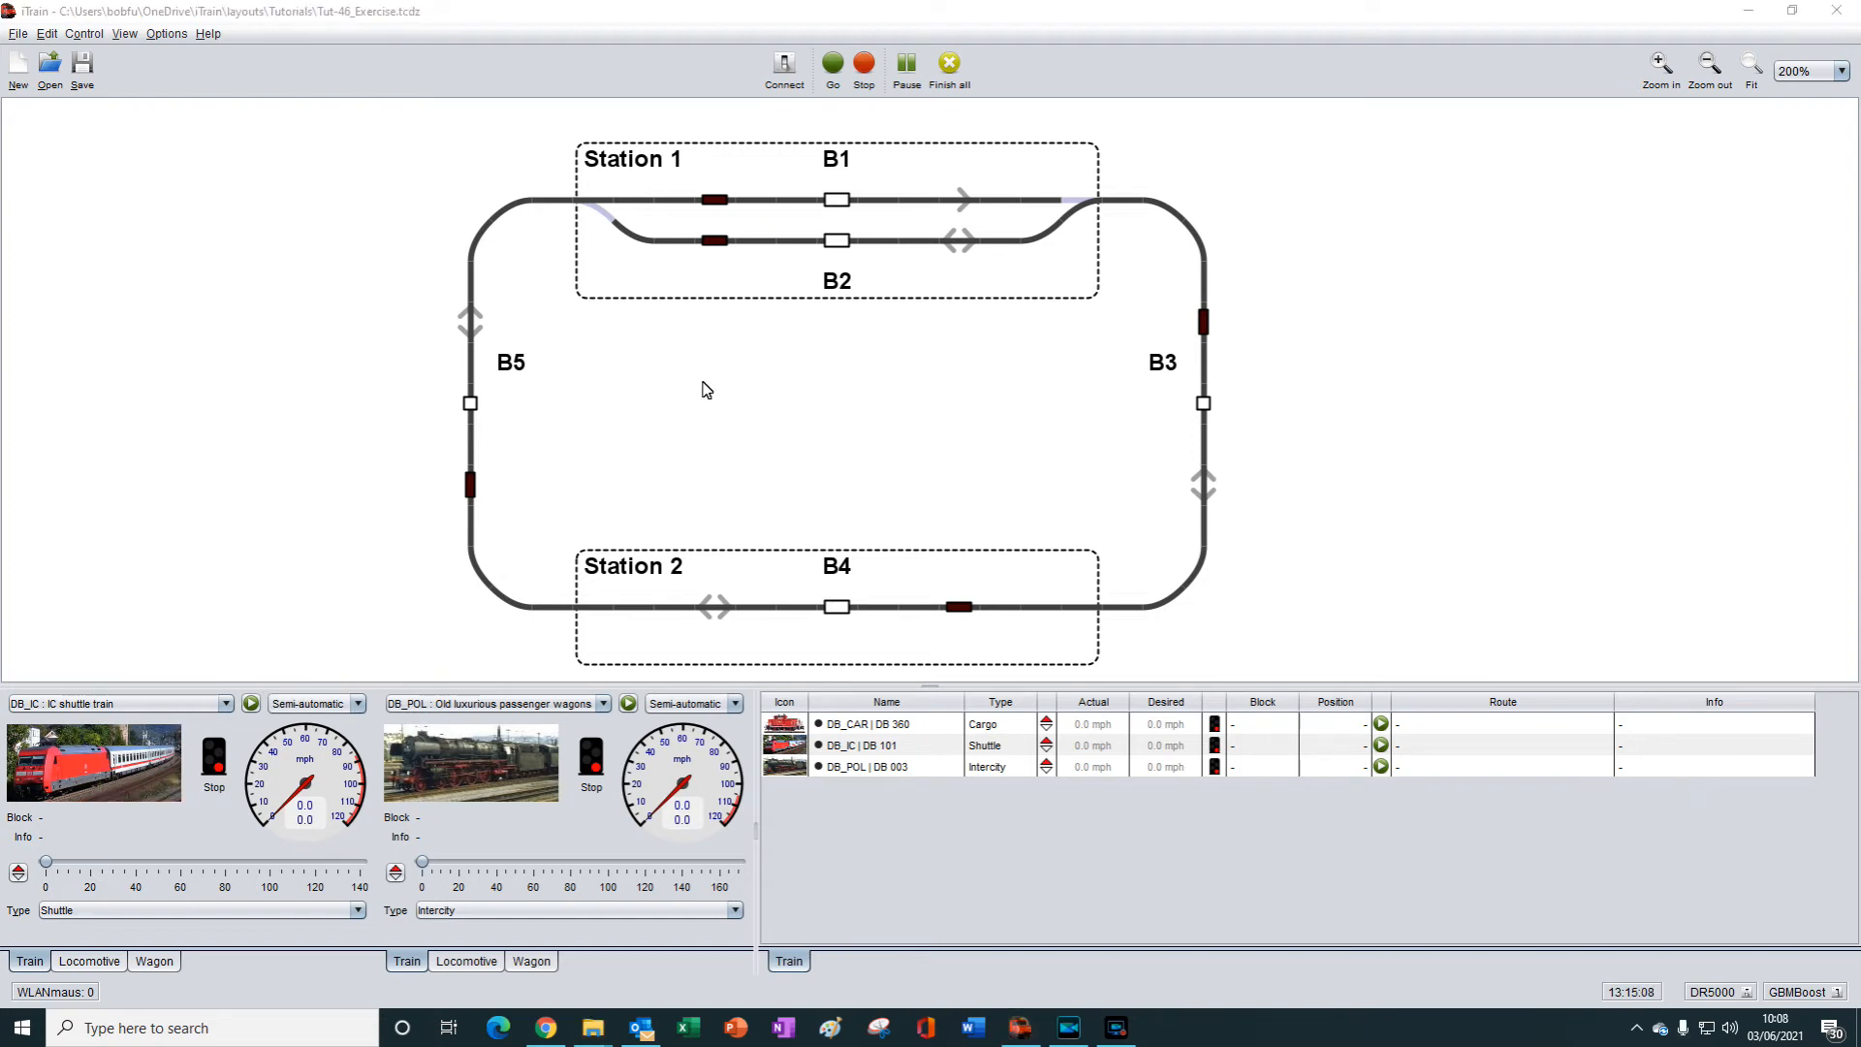
Mark block B1 as not electrified in its track options and save the block properties.
right_click(840, 205)
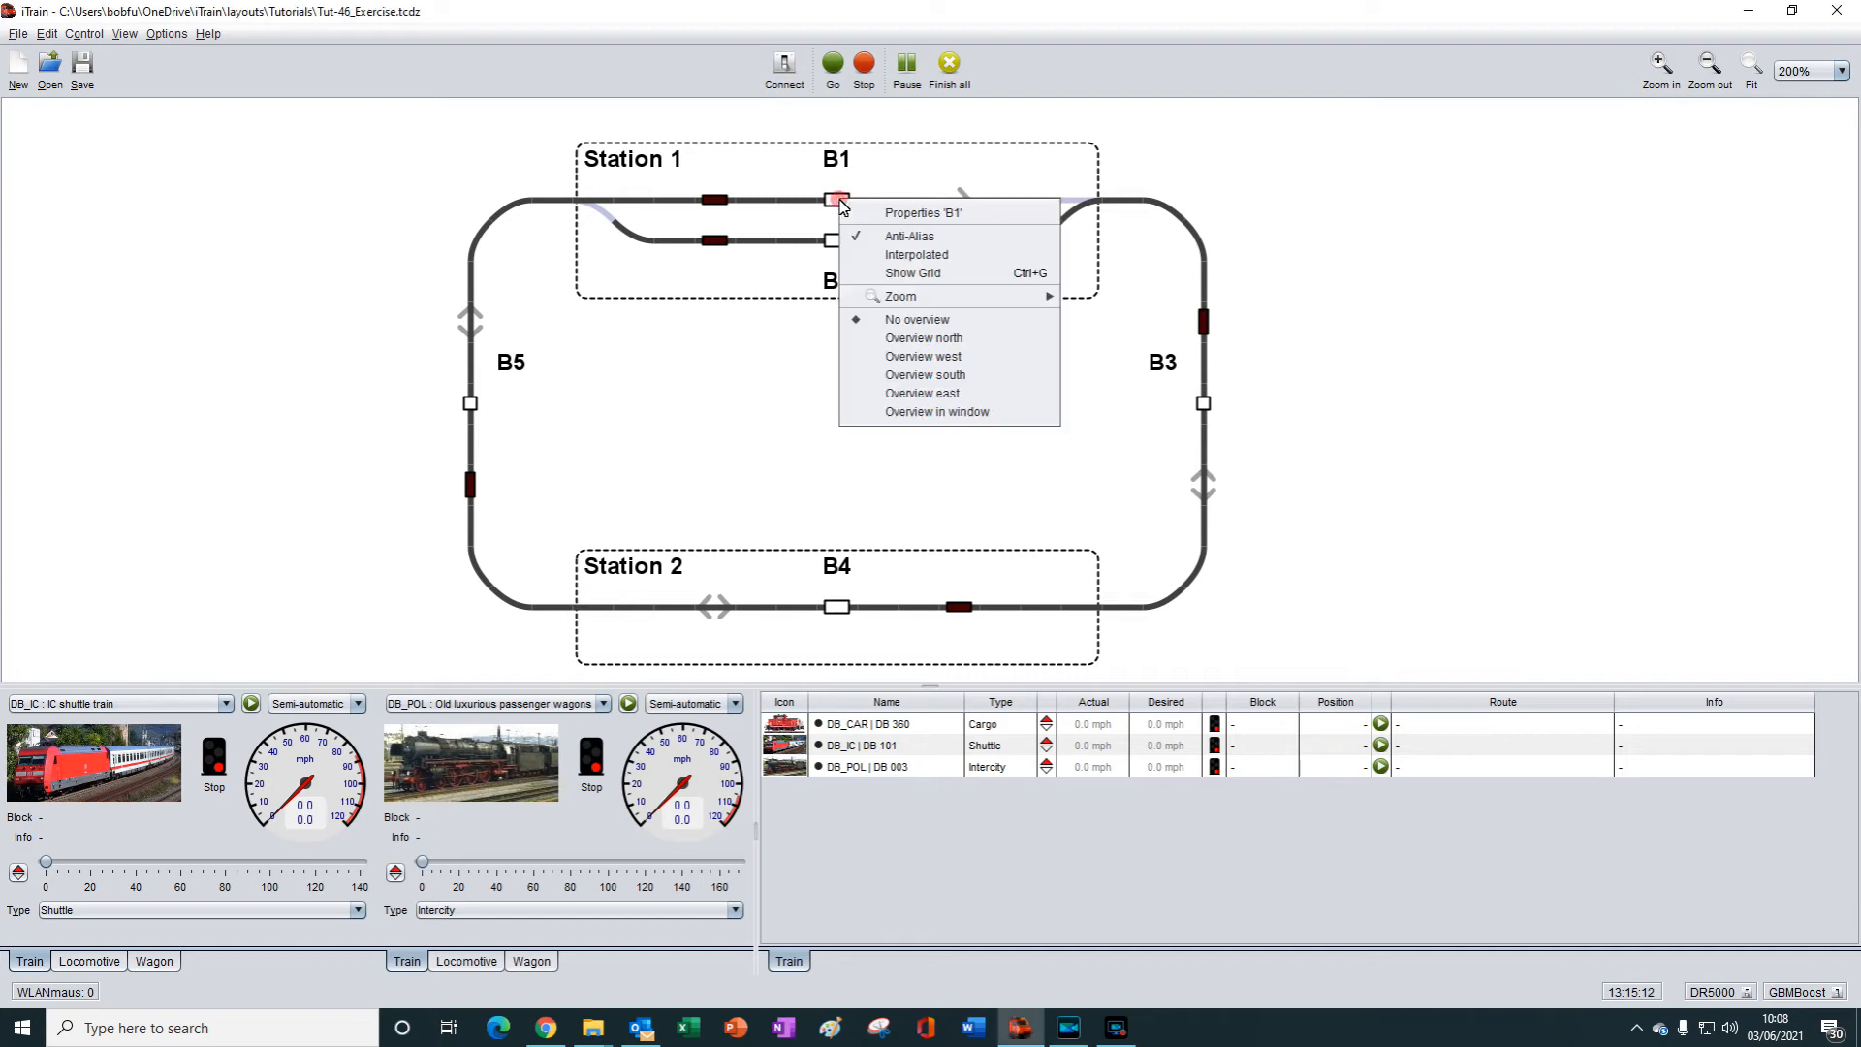
click(937, 211)
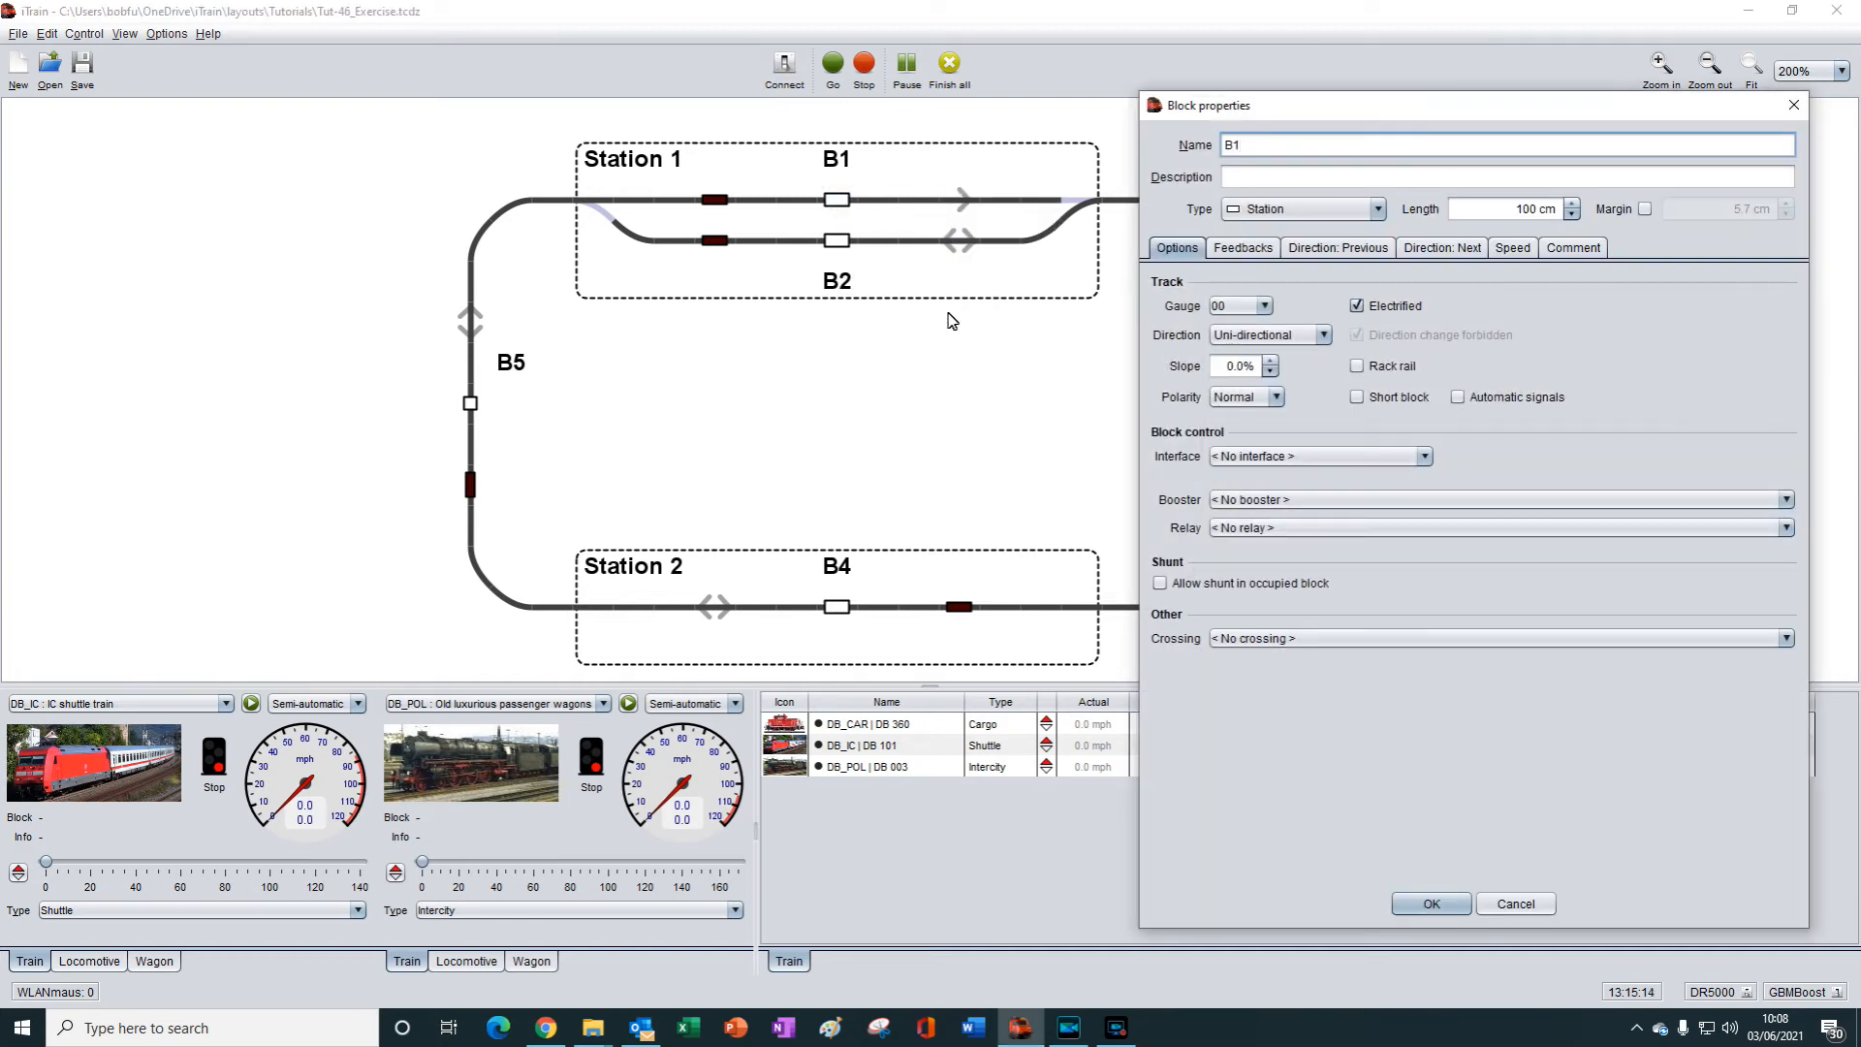
click(1177, 244)
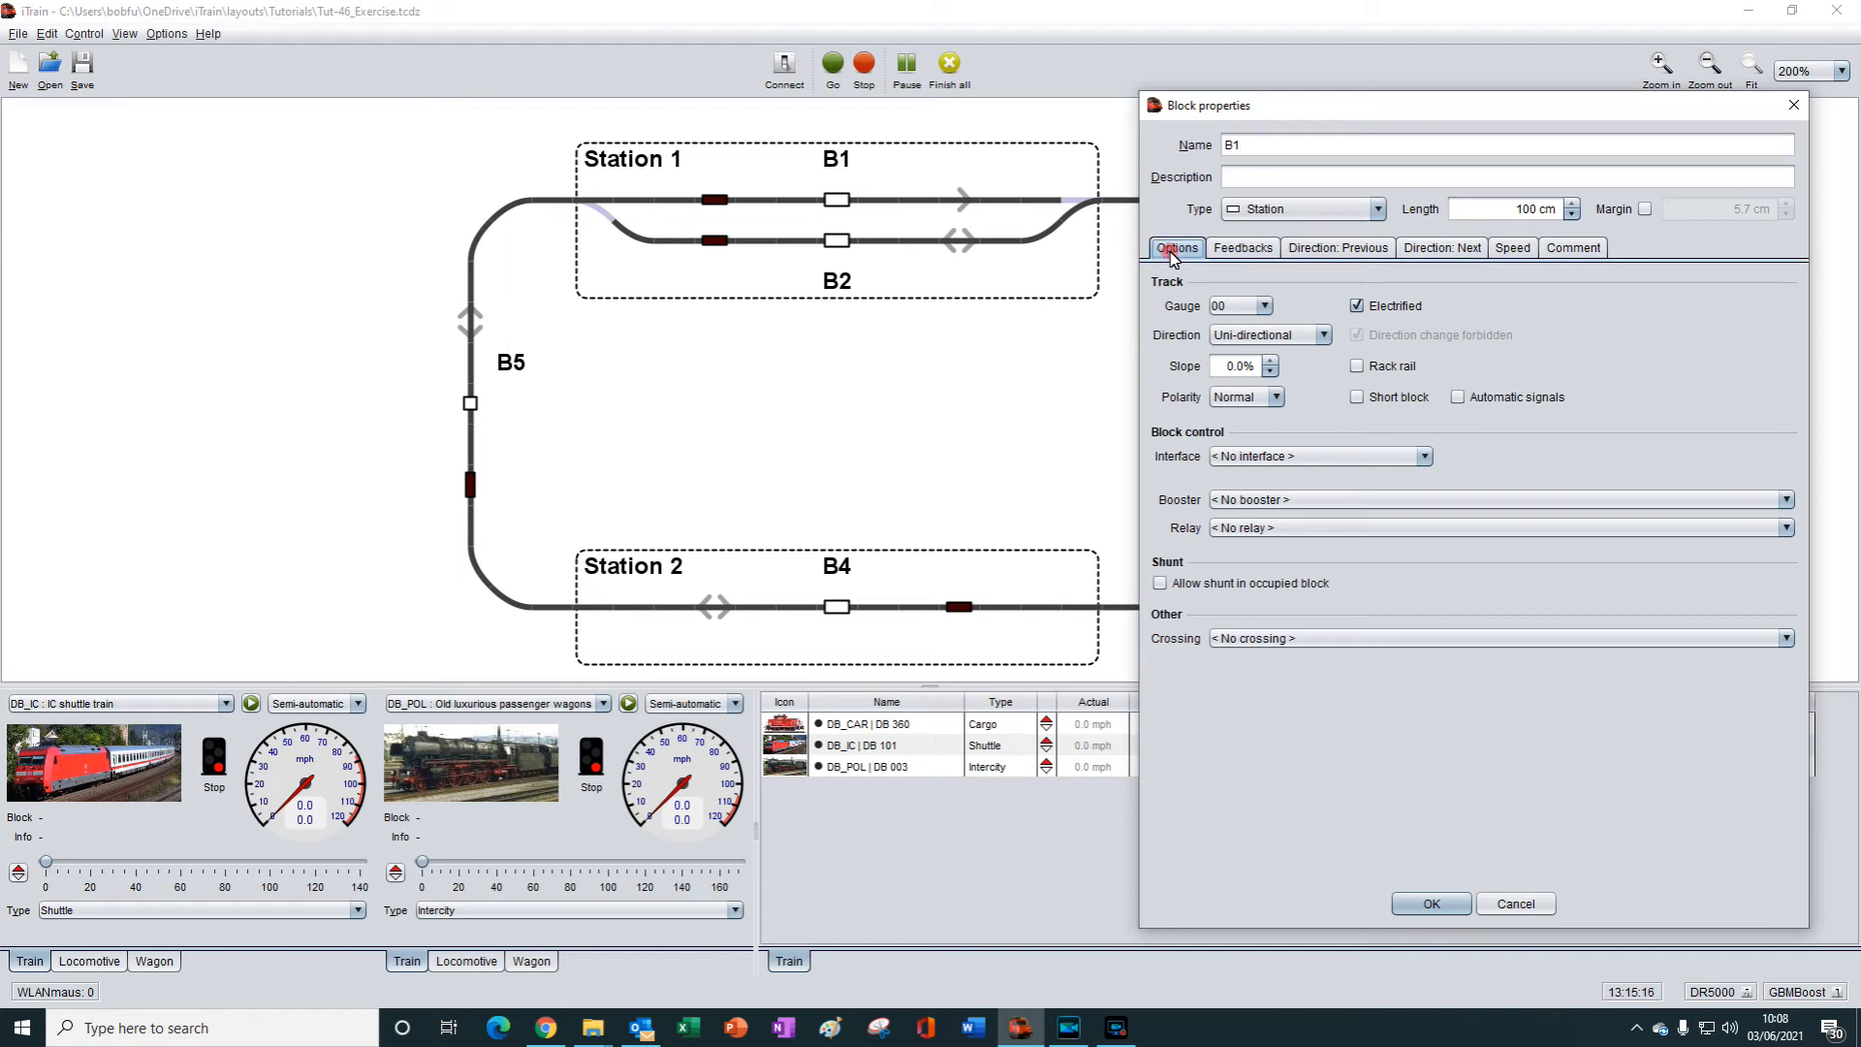
click(1357, 306)
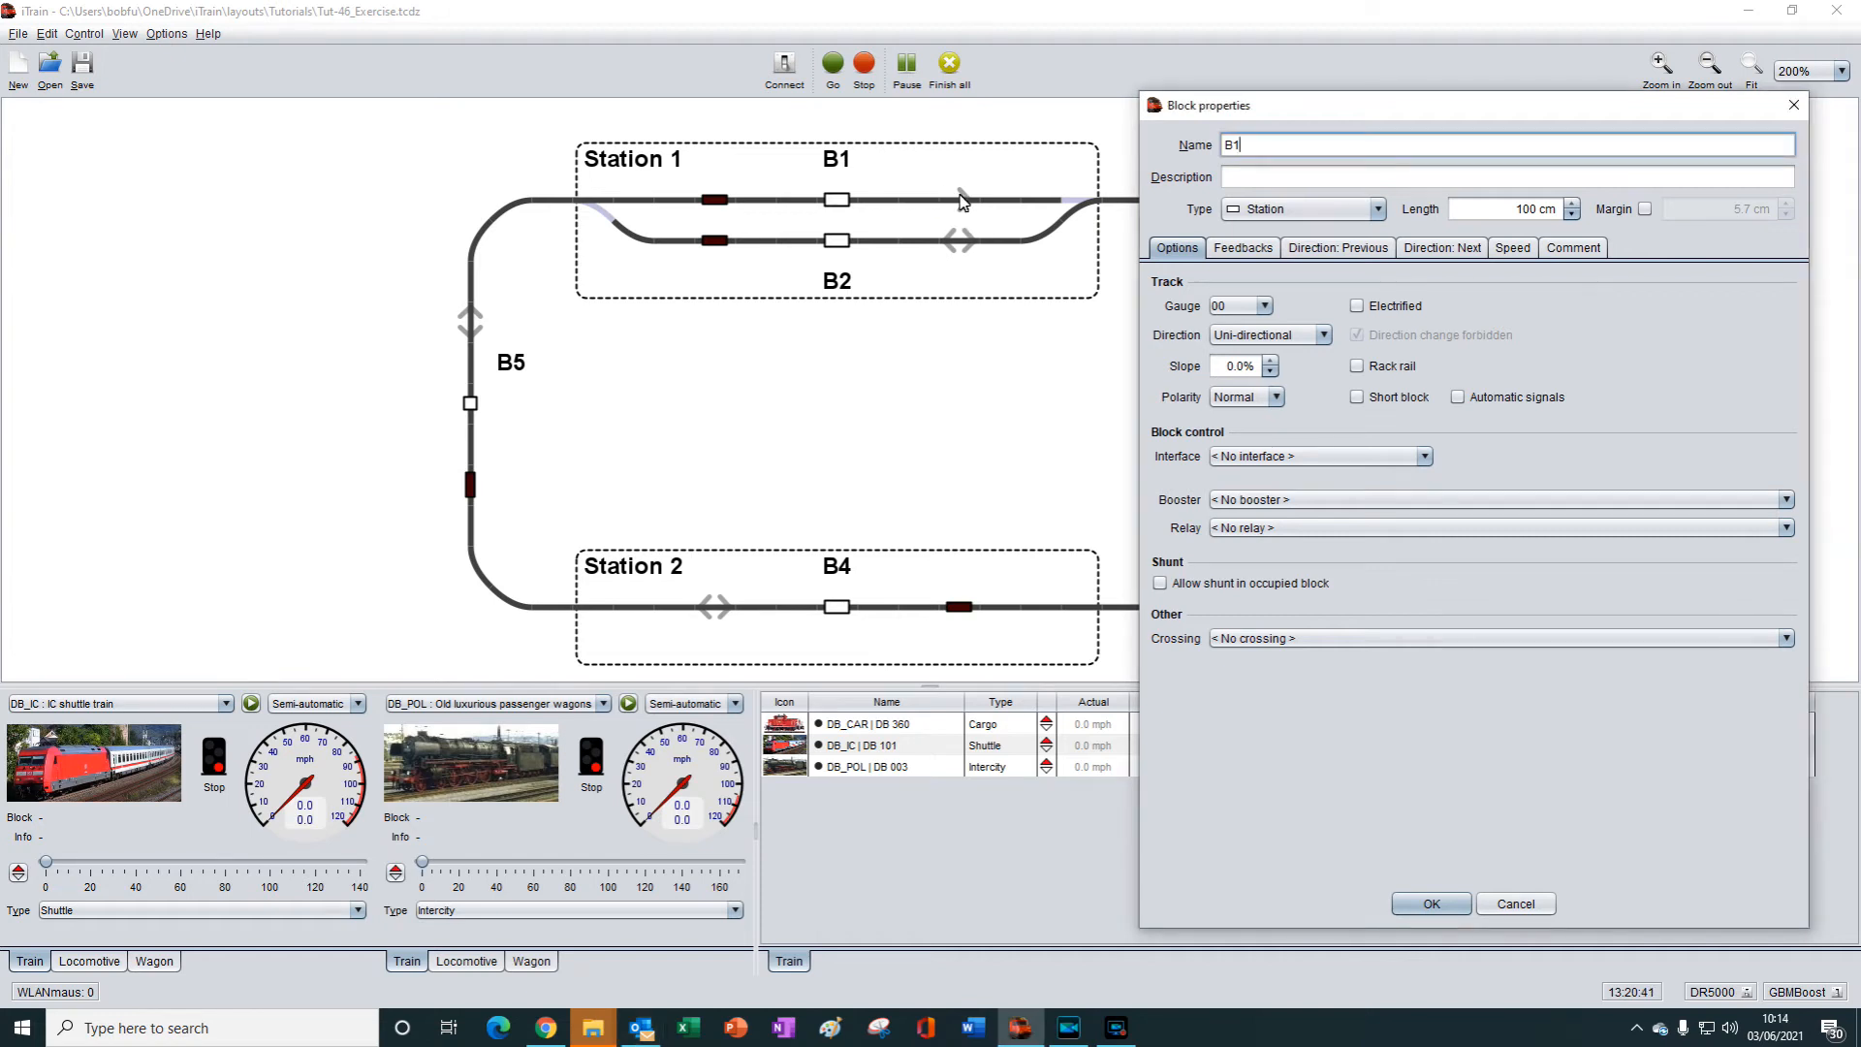
click(1433, 905)
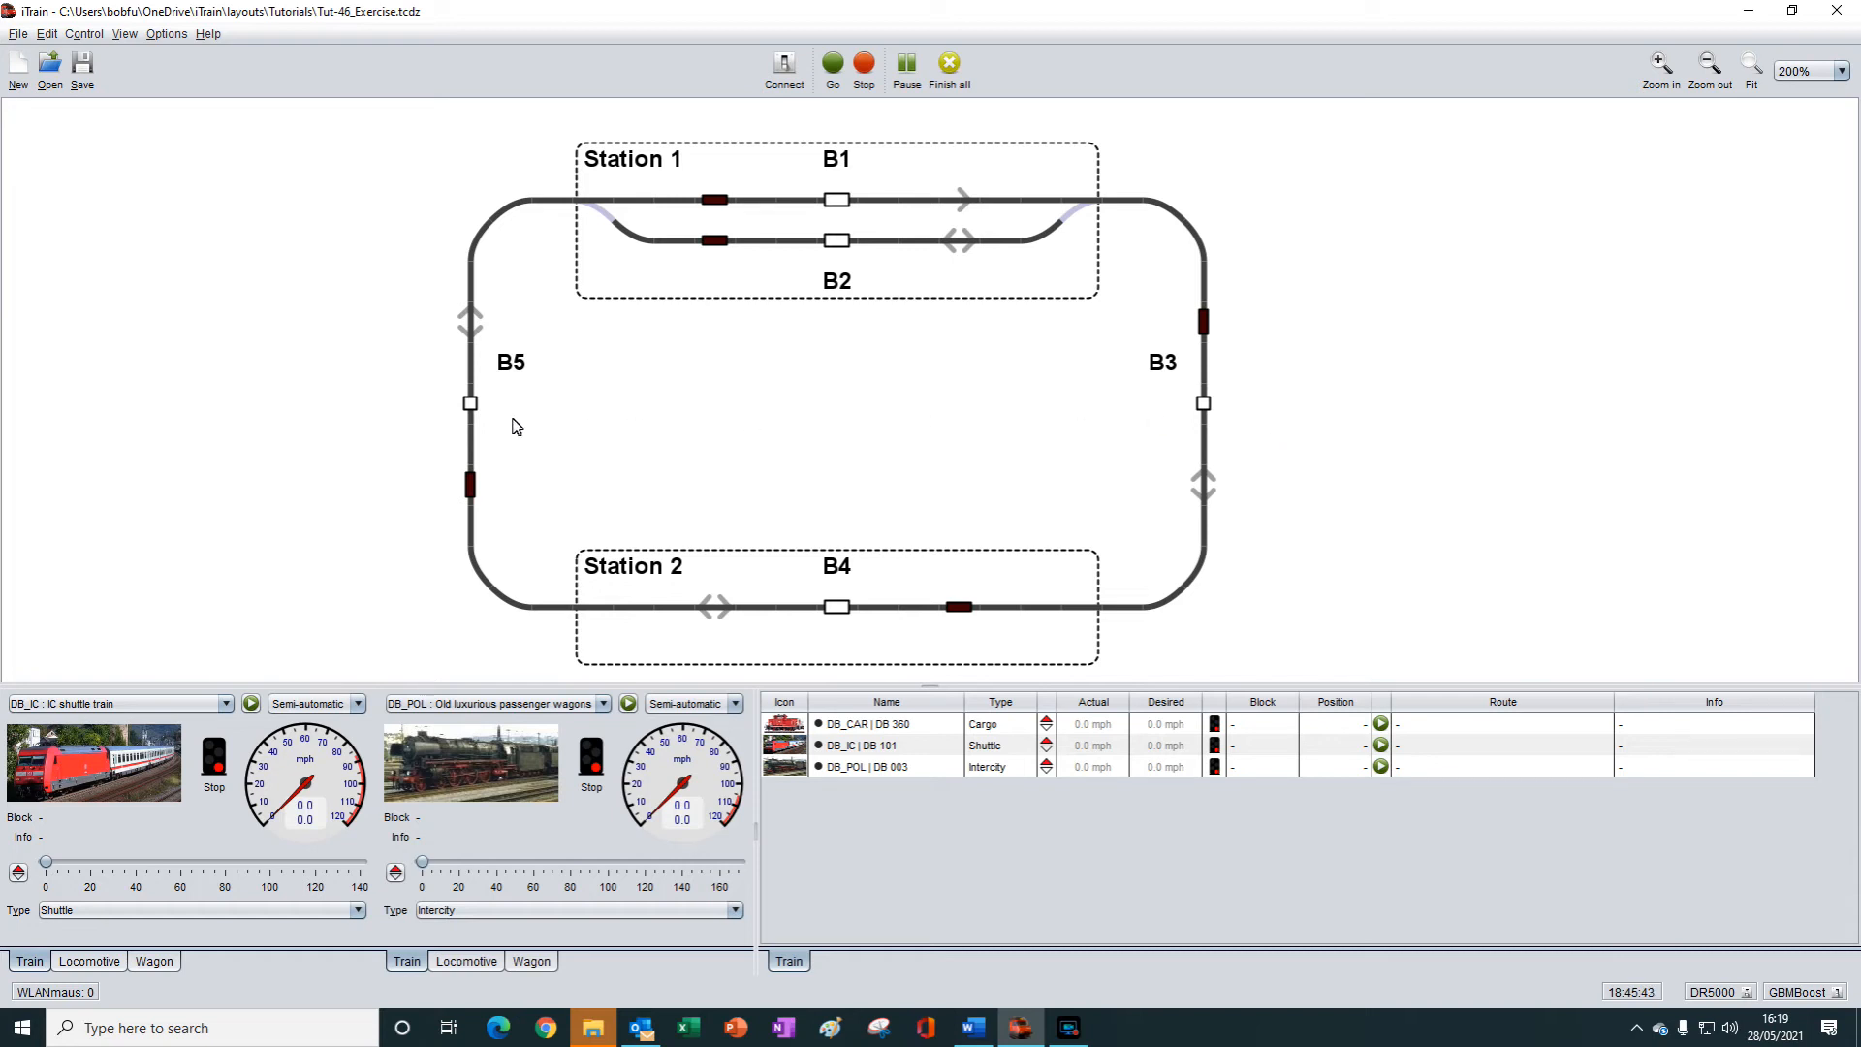
Place train DB_IC in block B2 of Station 1 and test its automatic run by starting and stopping it.
drag(92, 770, 843, 252)
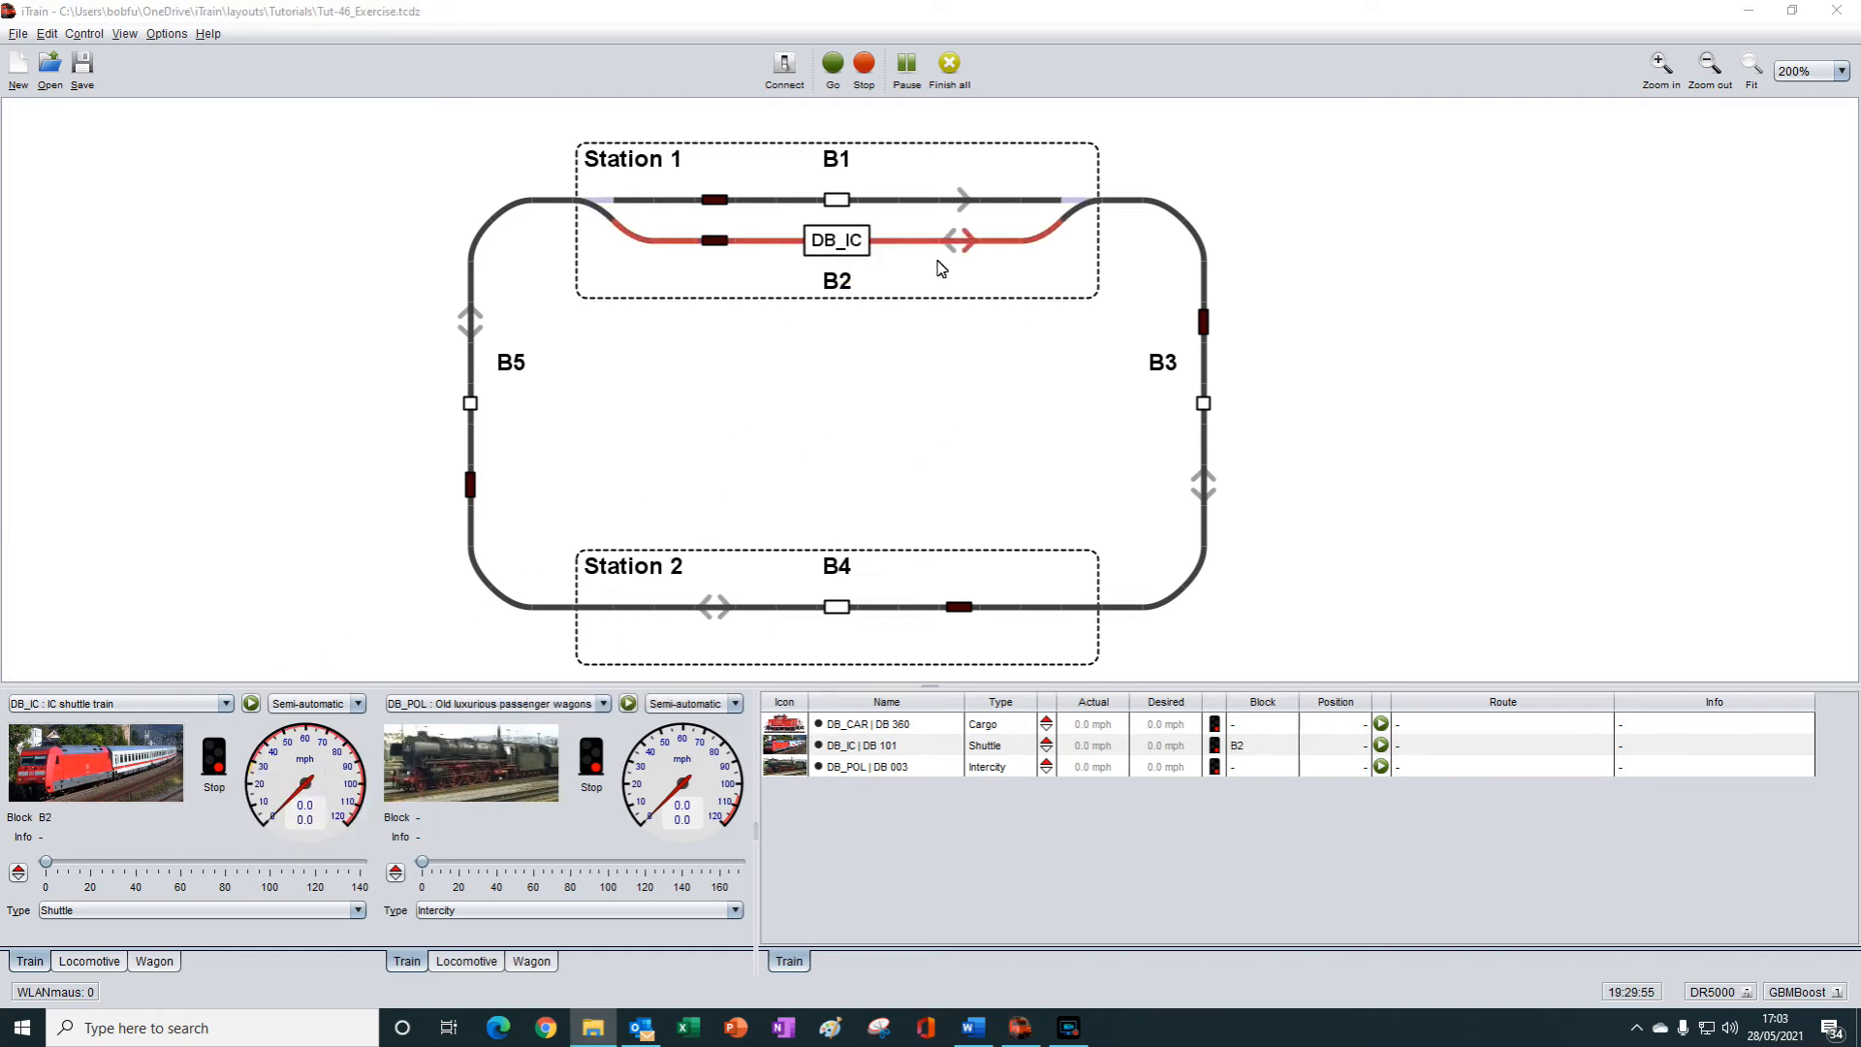
right_click(843, 243)
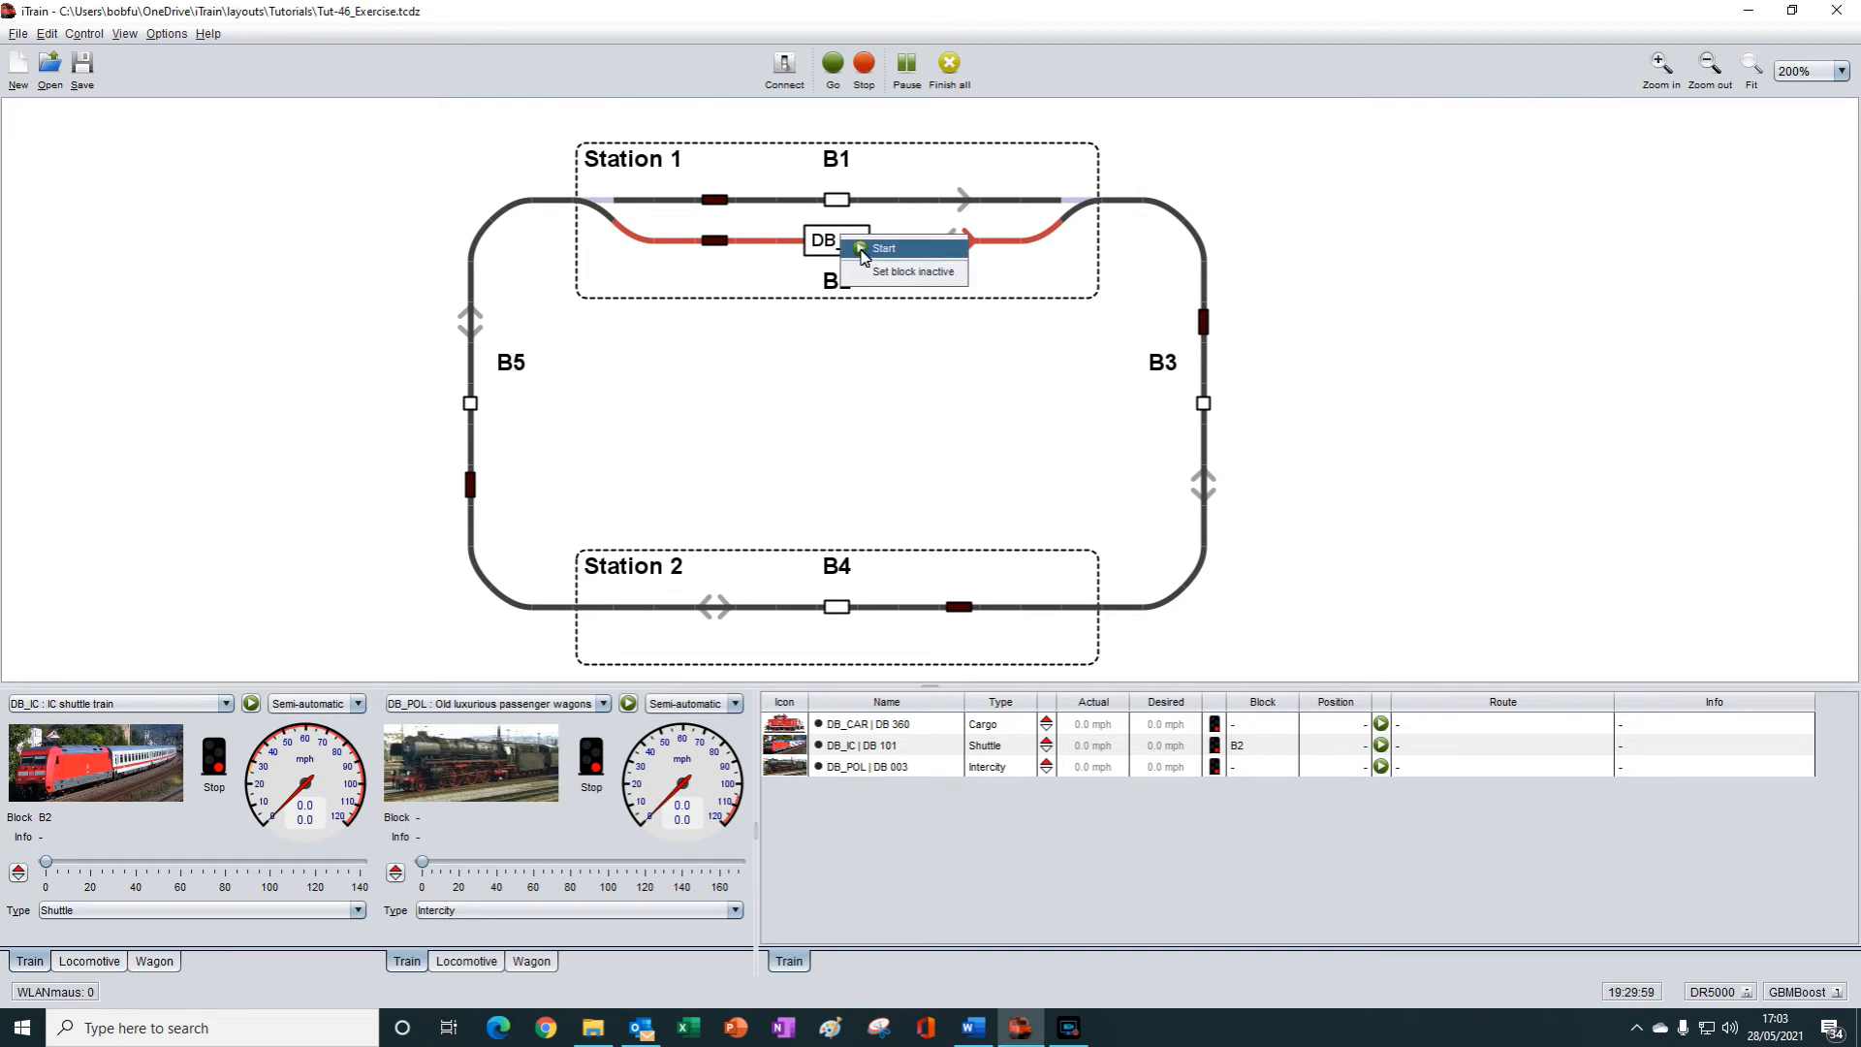
click(863, 250)
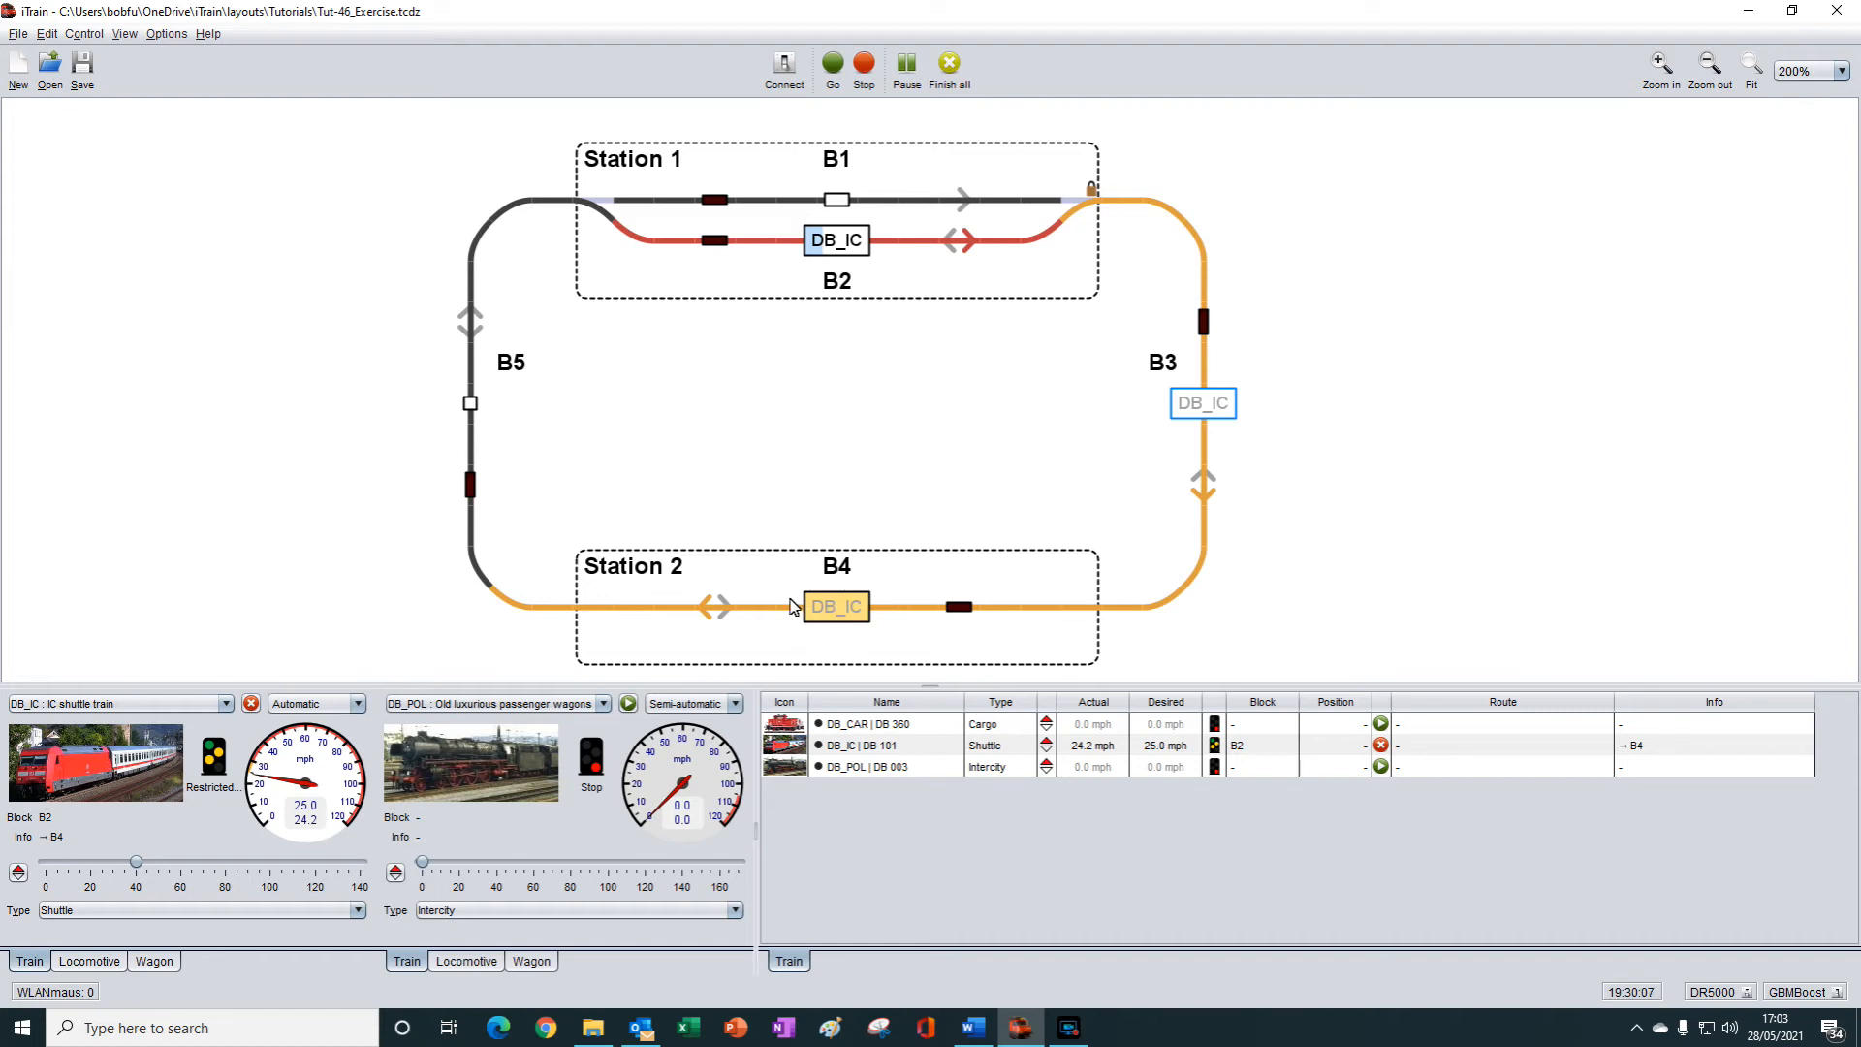
click(253, 709)
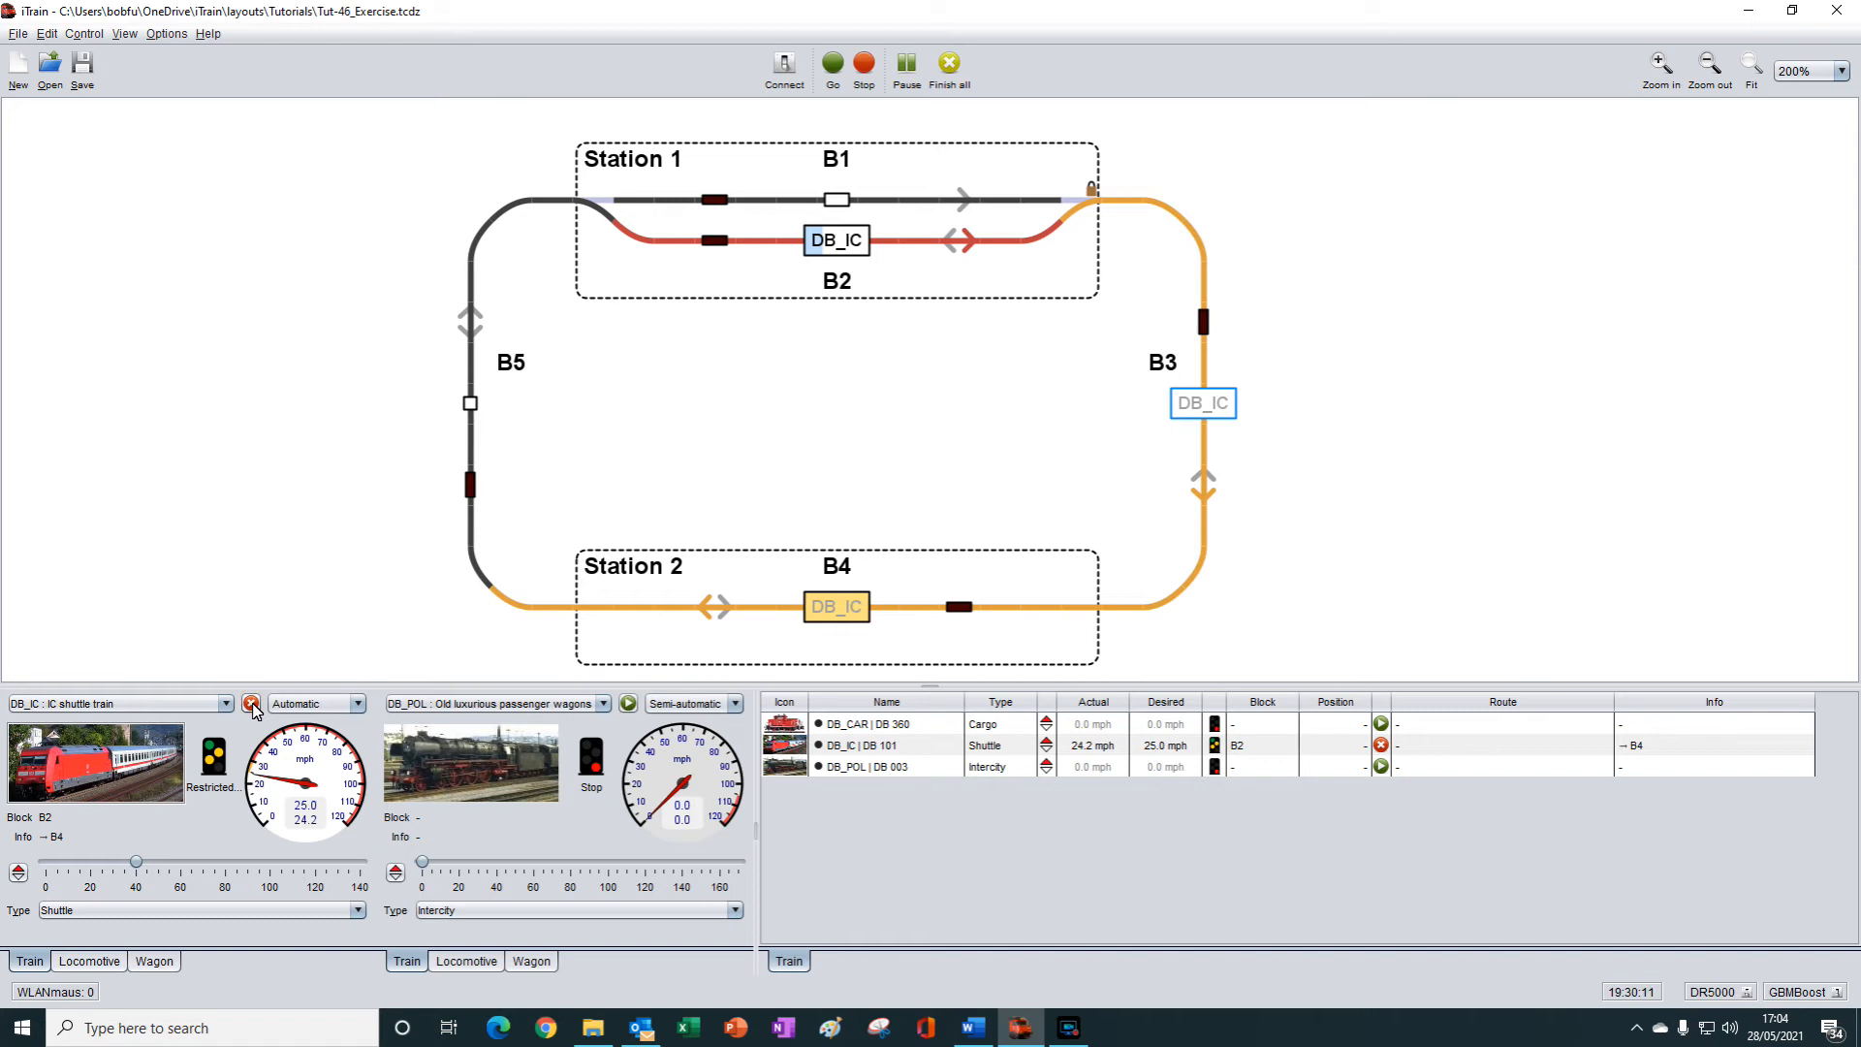
Stop and restart the automatic run of DB_IC from block B2 several times to check which route it reserves.
click(253, 709)
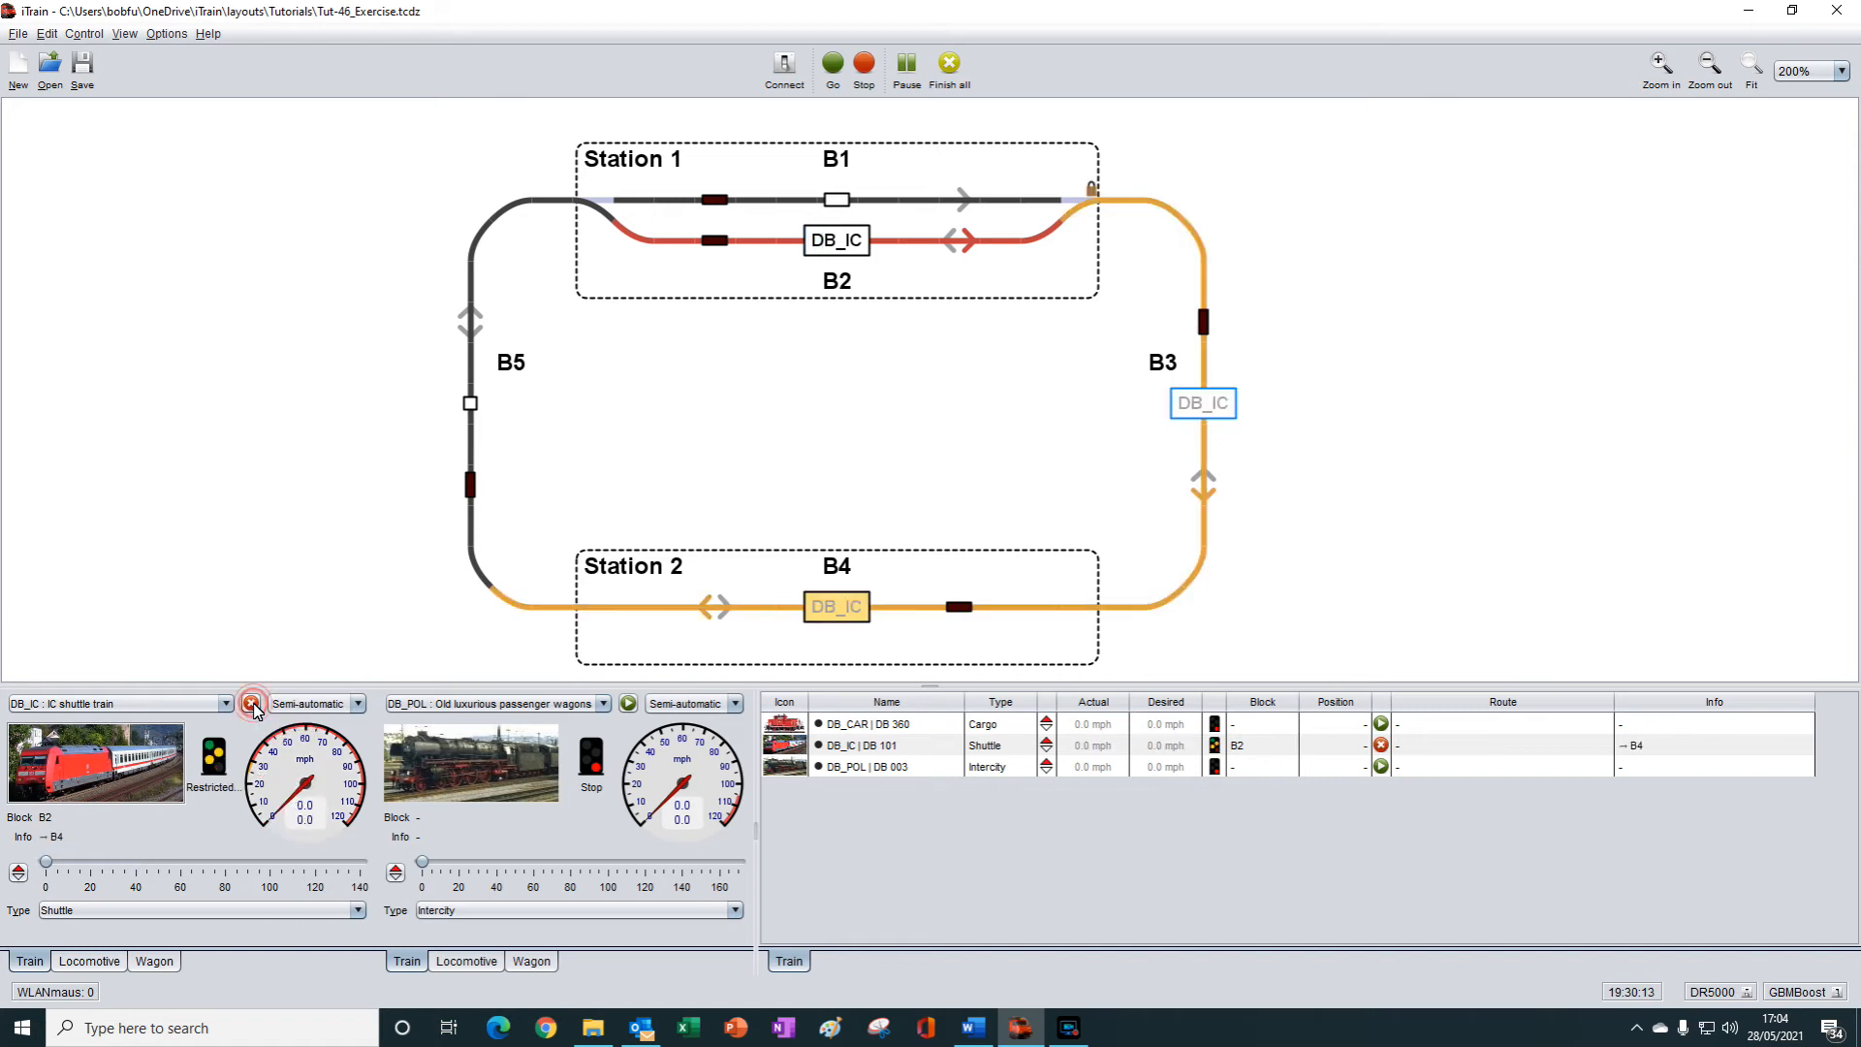
click(253, 709)
click(253, 709)
double_click(253, 709)
click(253, 709)
click(253, 708)
Simulate DB_IC's run to Station 2 by triggering the feedbacks of blocks B3 and B4, and stop the train in B4.
click(1203, 321)
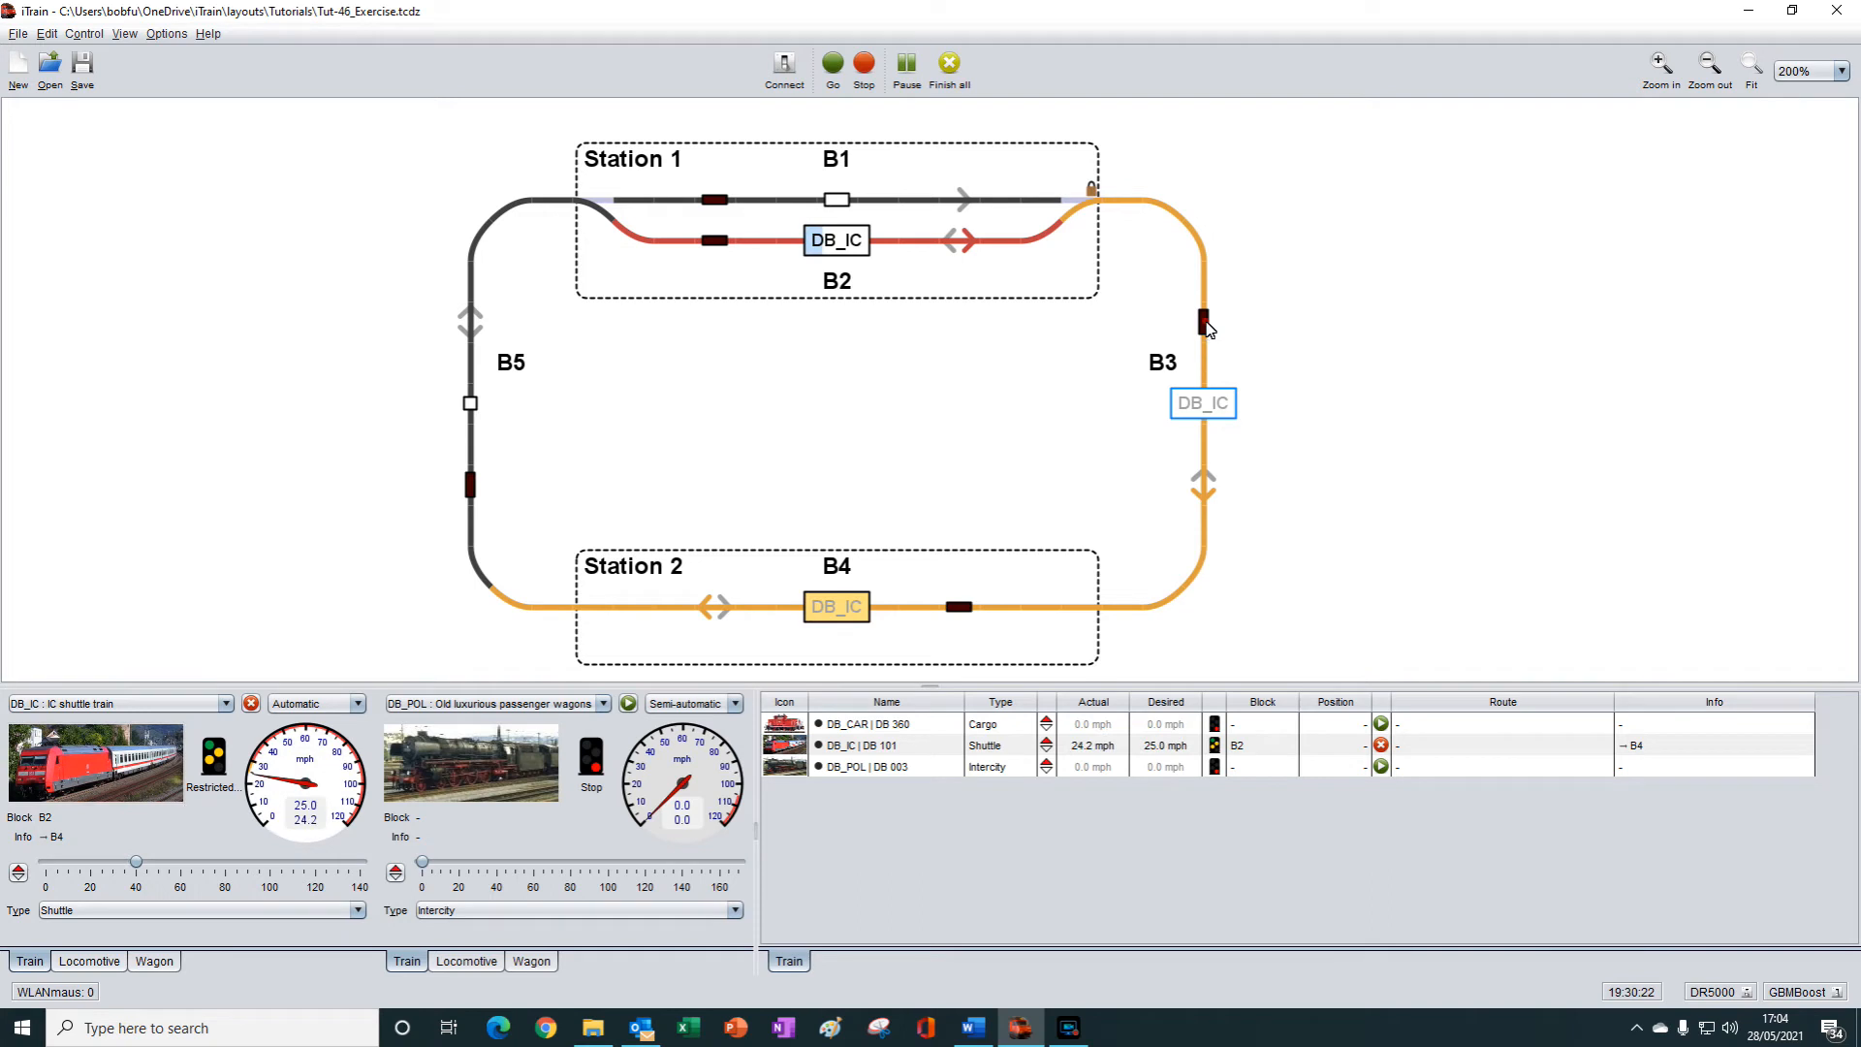
click(960, 608)
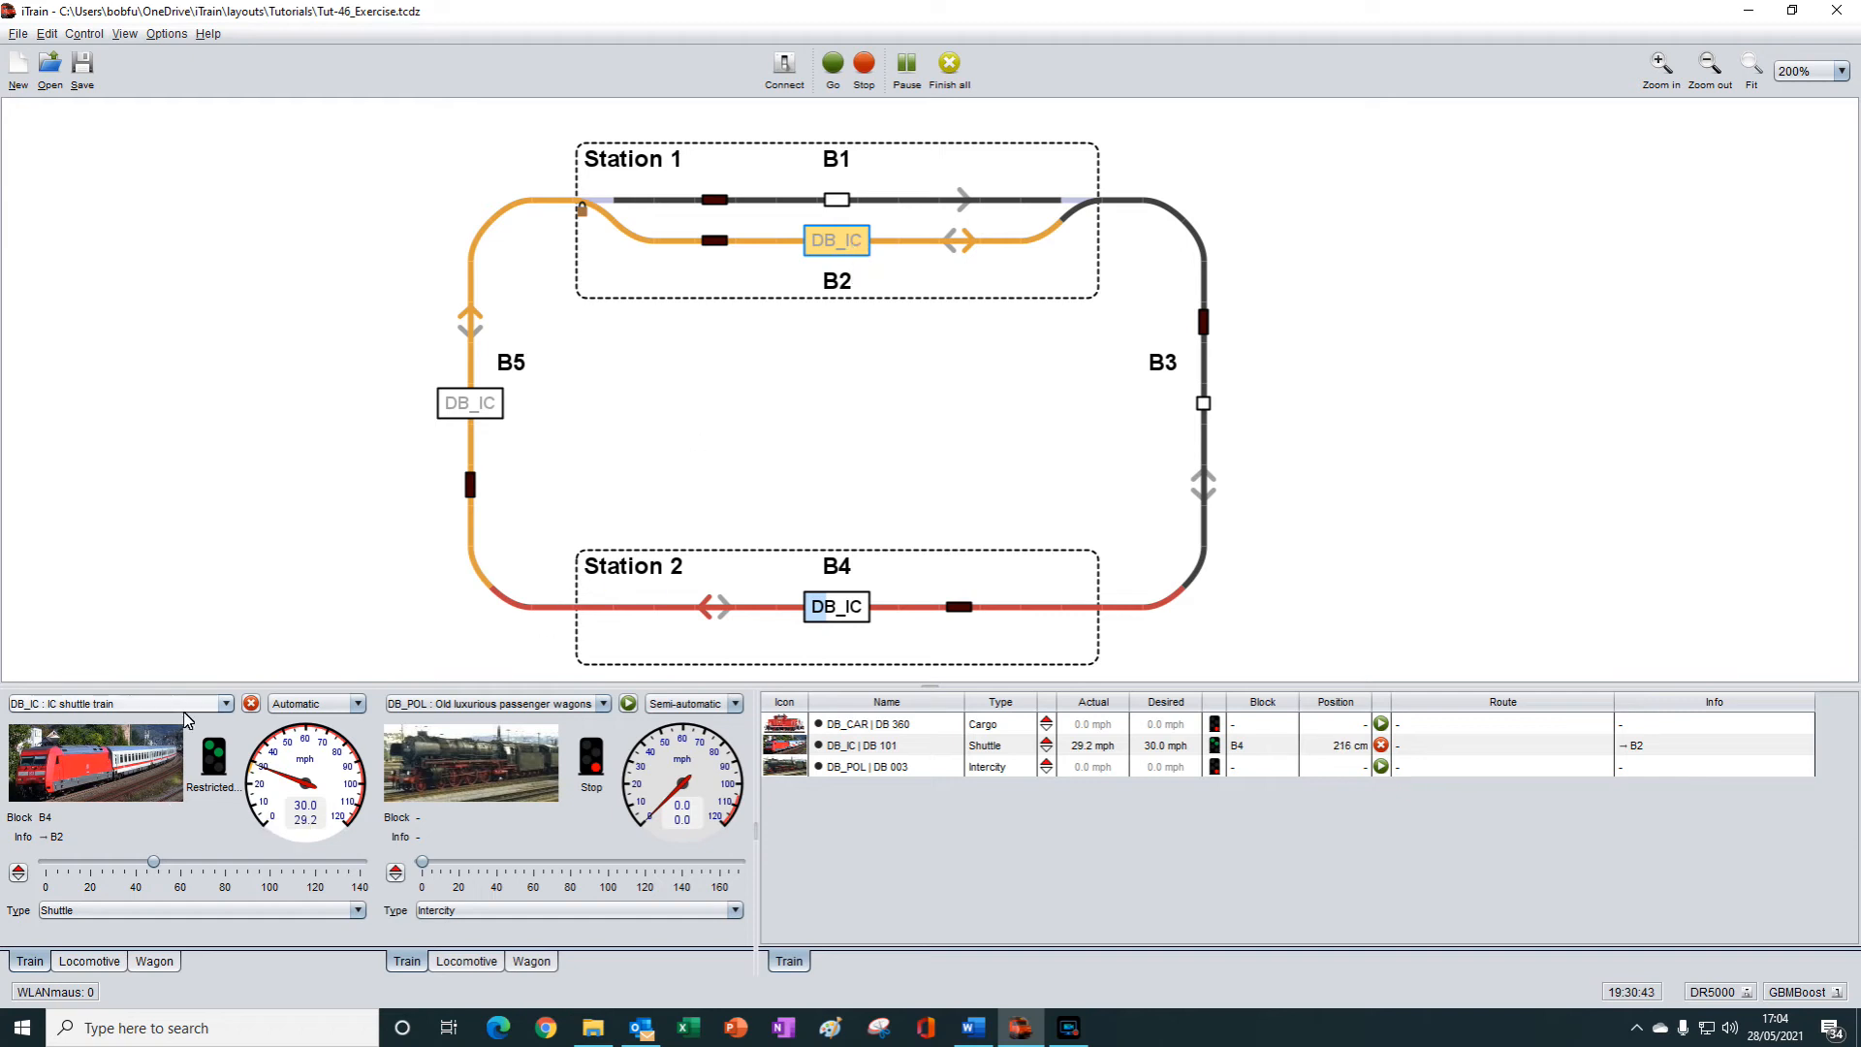
click(251, 705)
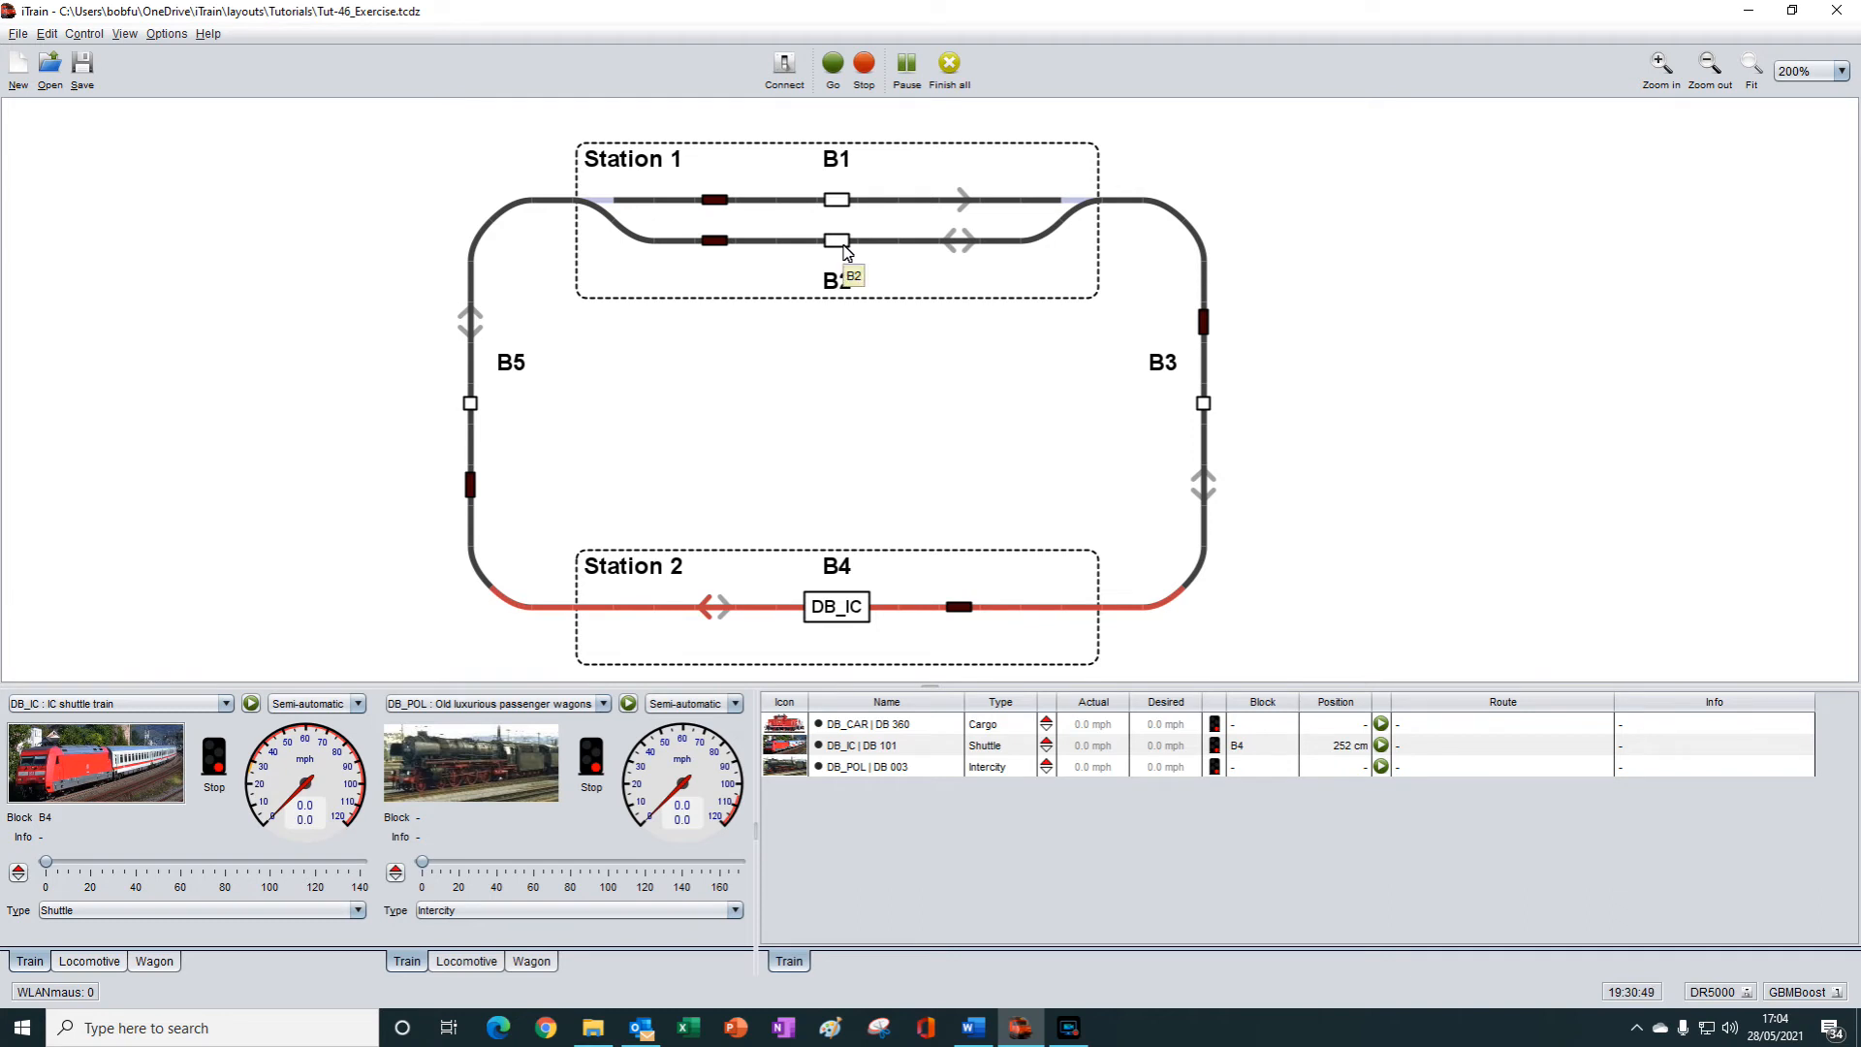
Simulate an occupied block B2 with its feedback and repeatedly start and stop DB_IC's automatic run from B4 to check its routing.
click(717, 244)
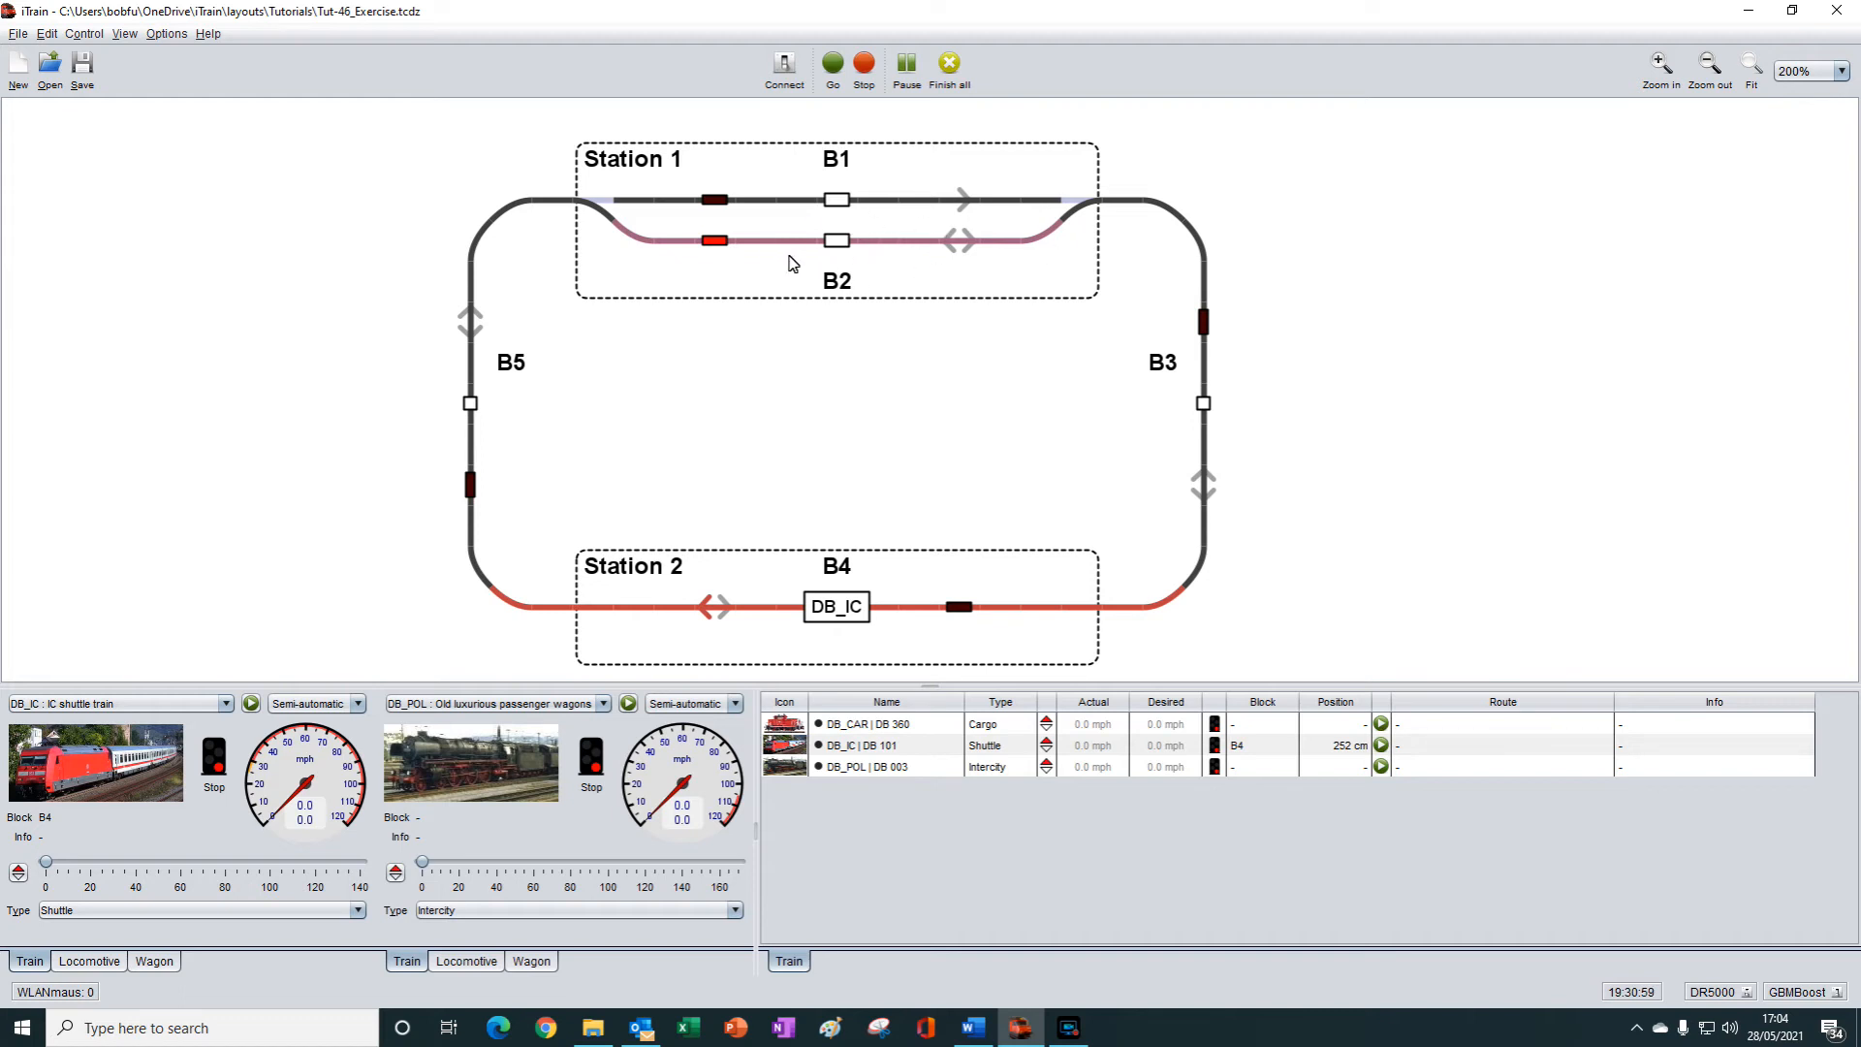
click(252, 704)
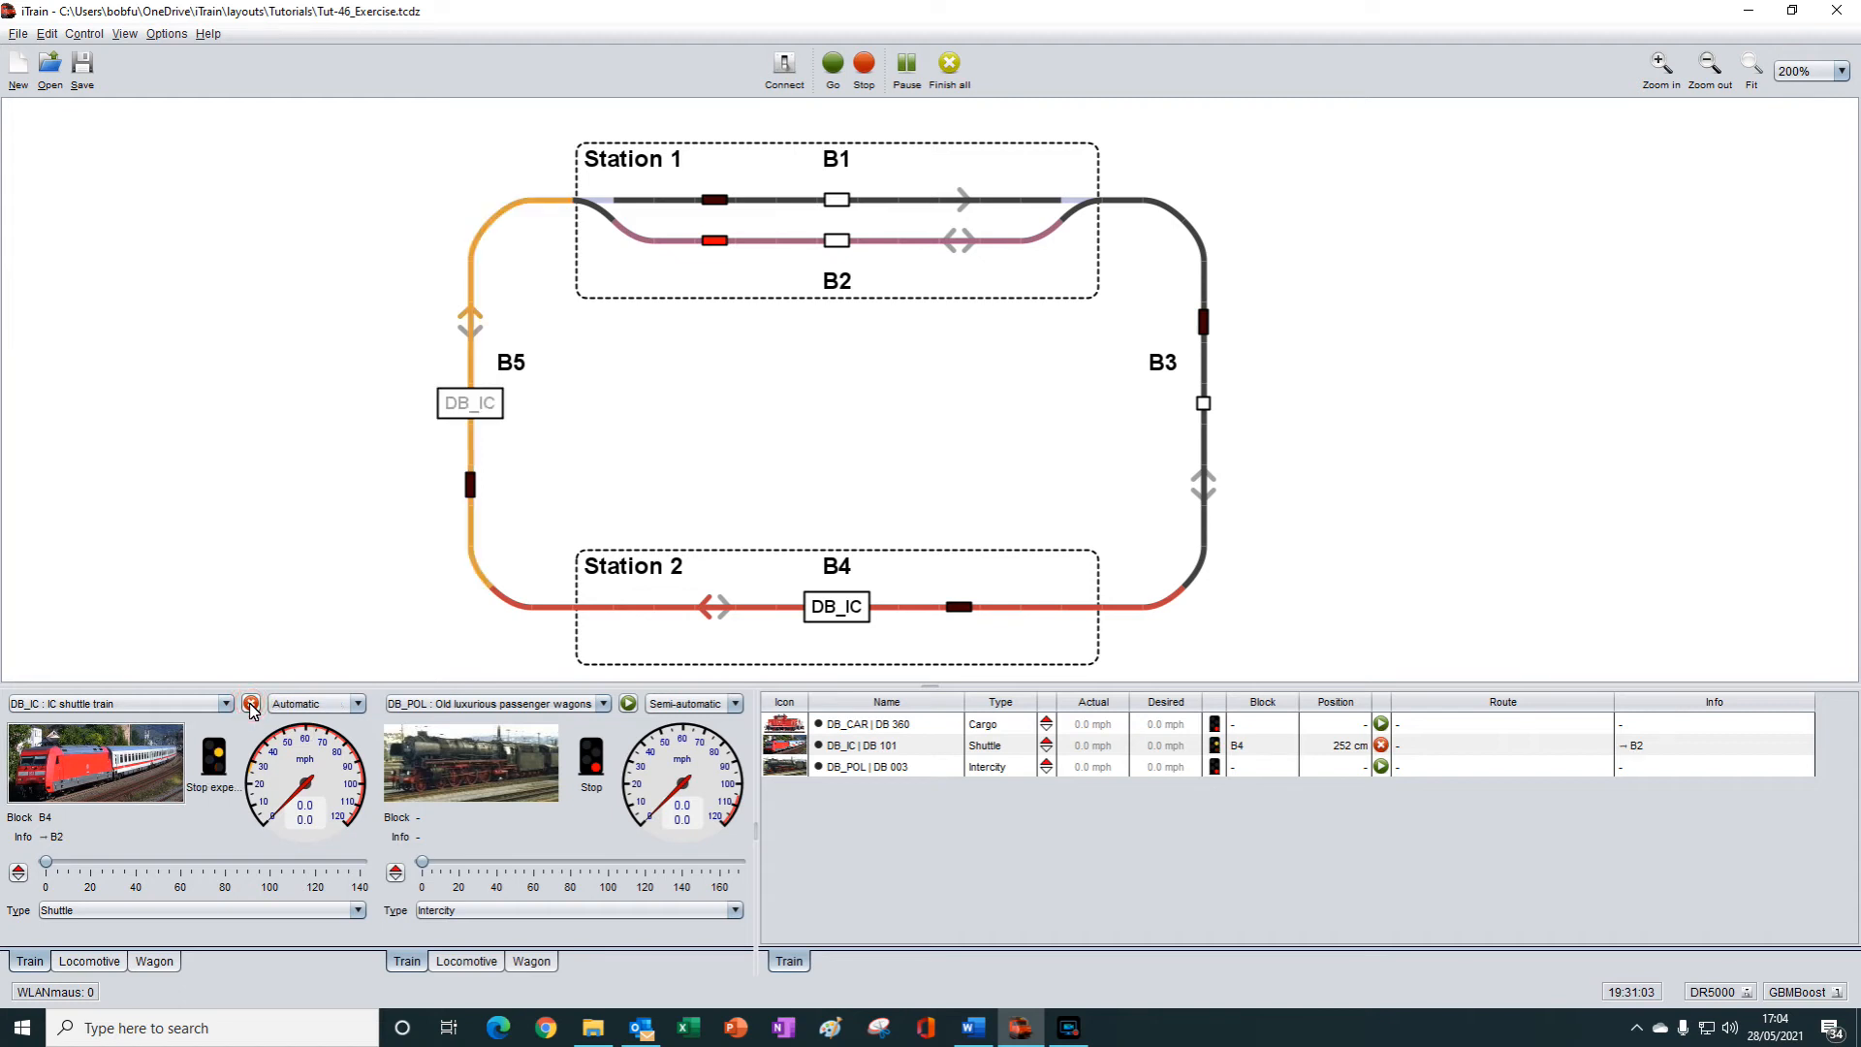
click(251, 705)
click(251, 705)
click(251, 704)
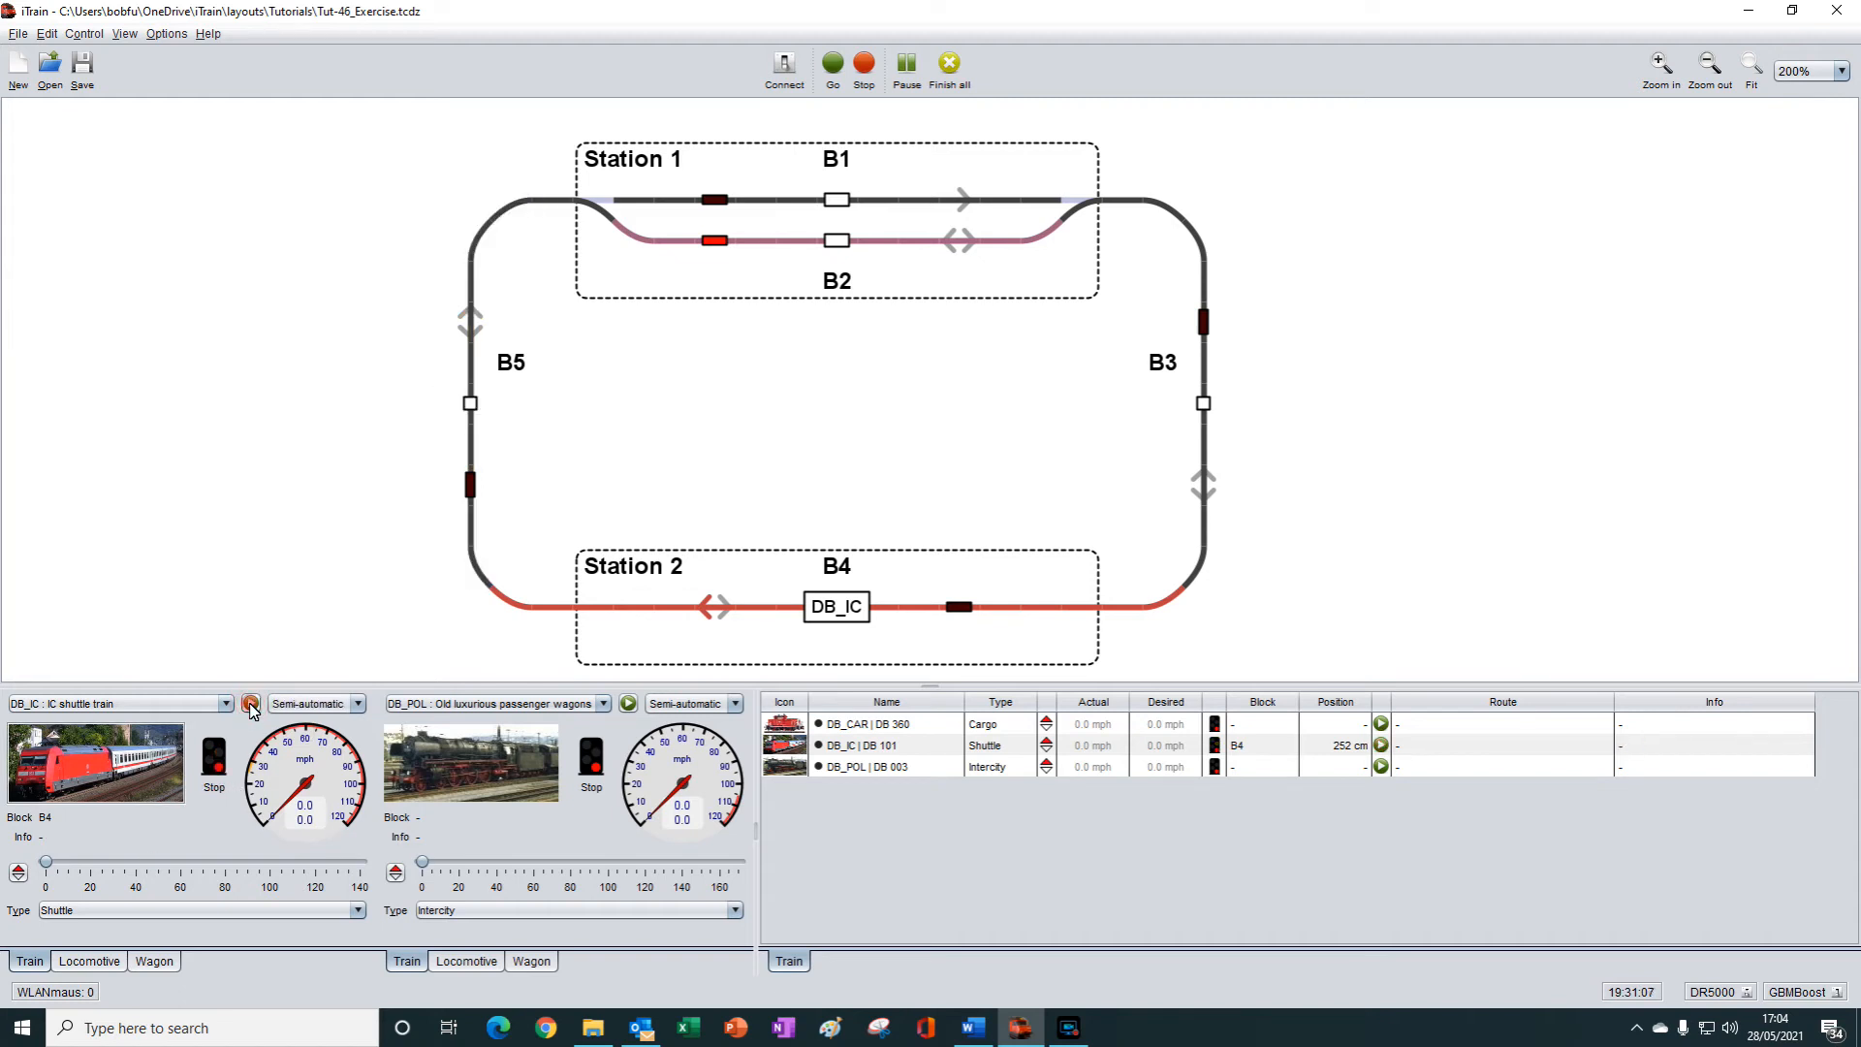
click(251, 705)
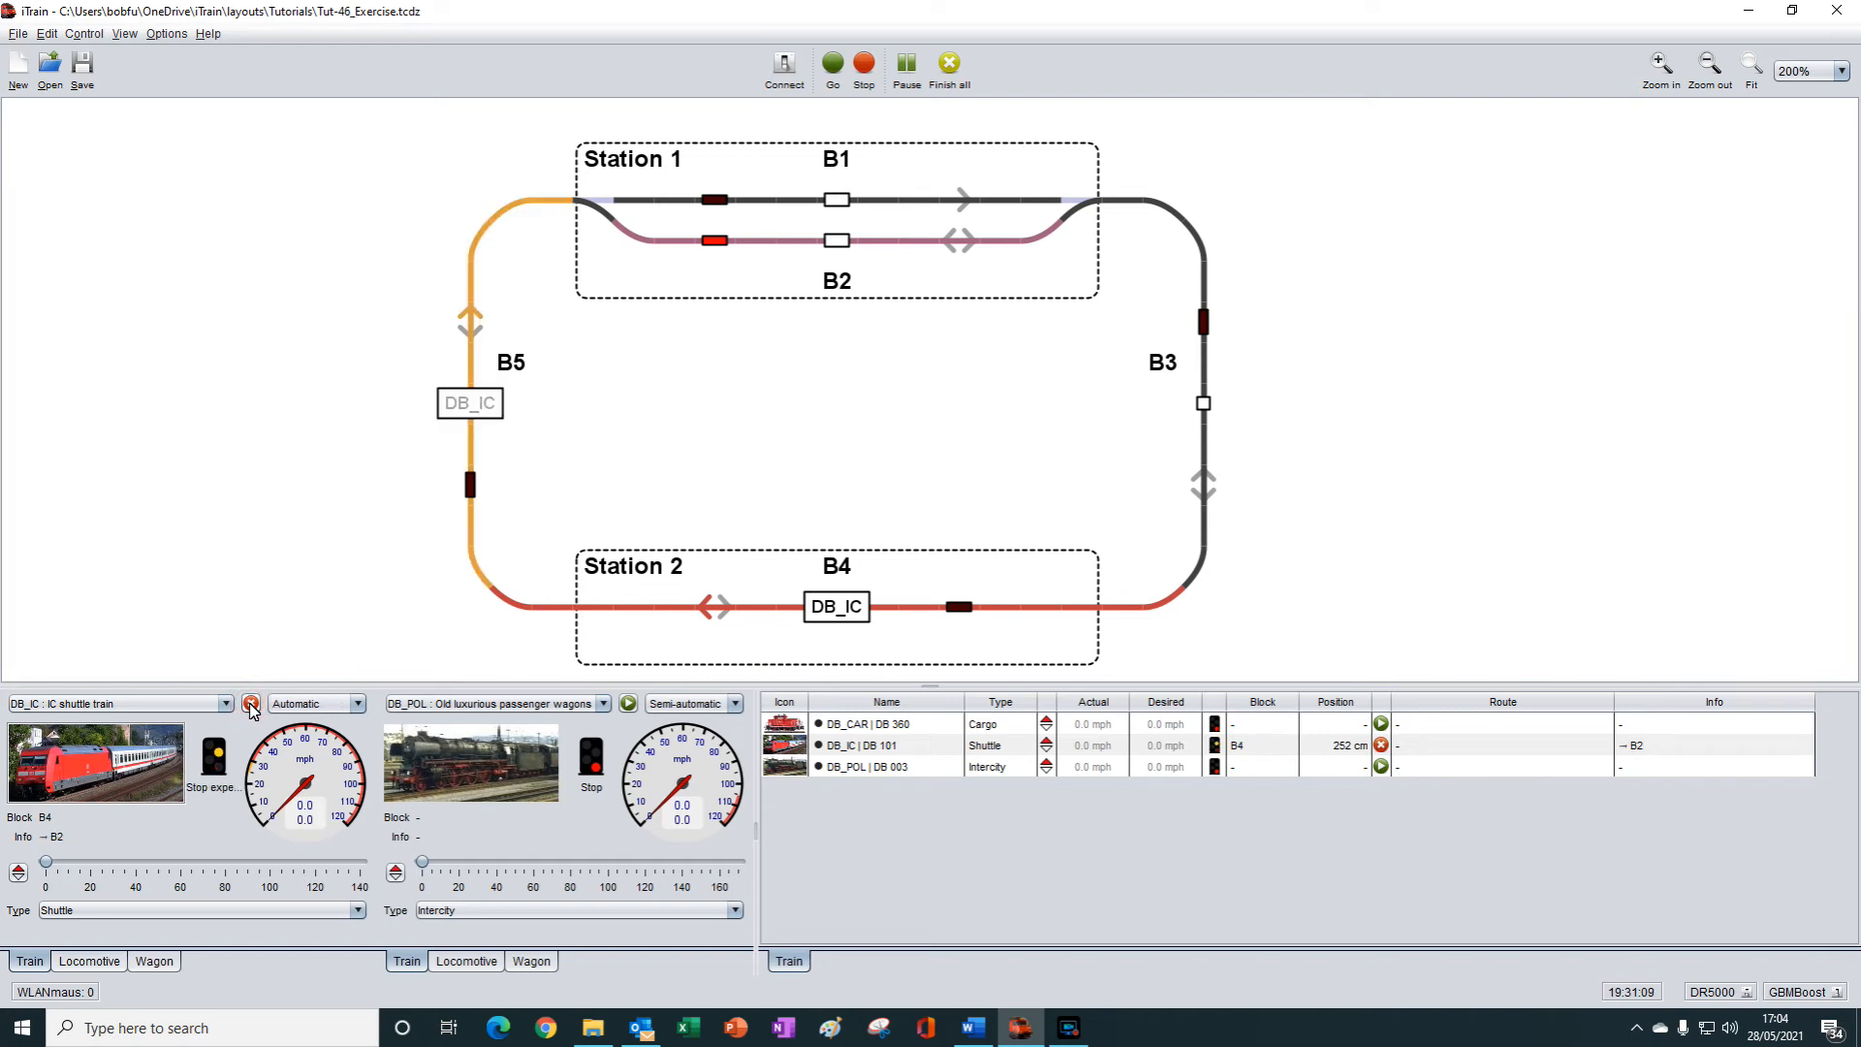
click(251, 705)
click(251, 705)
click(251, 705)
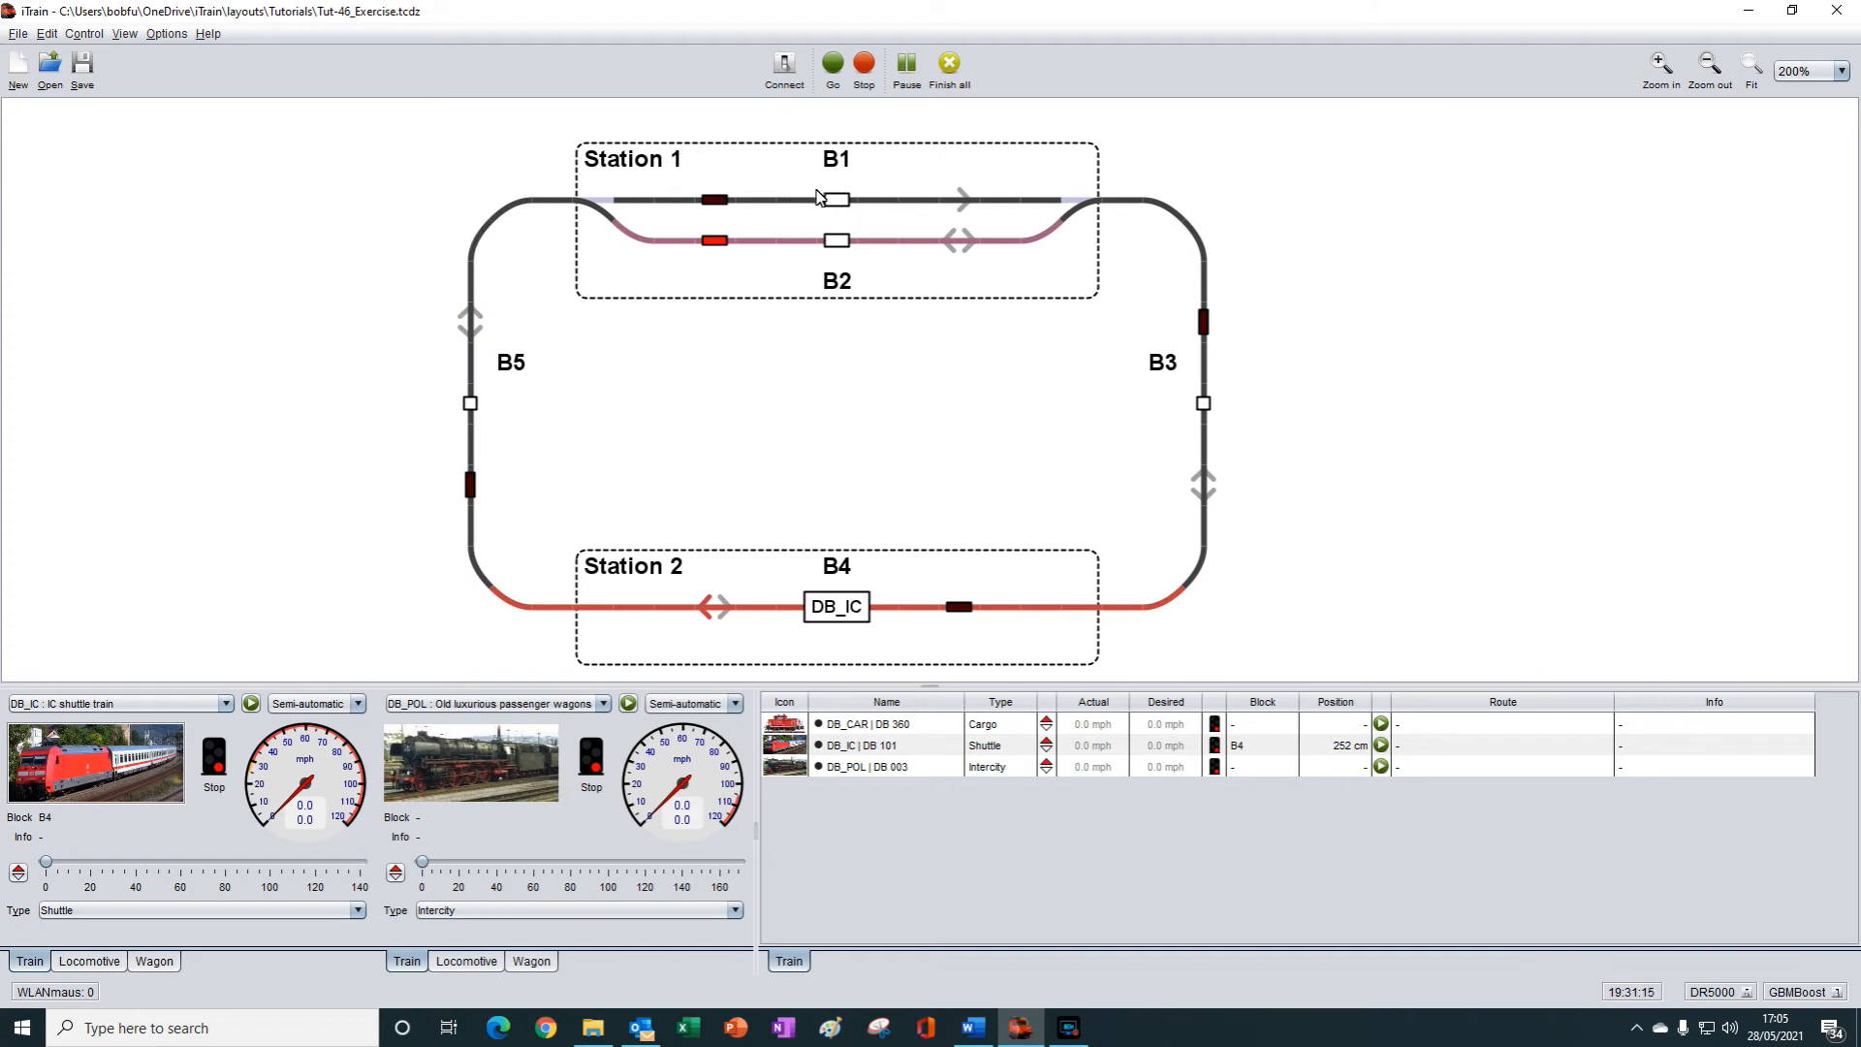
Release the B2 feedback, run DB_IC automatically from B4 to block B2, and stop it there.
click(716, 243)
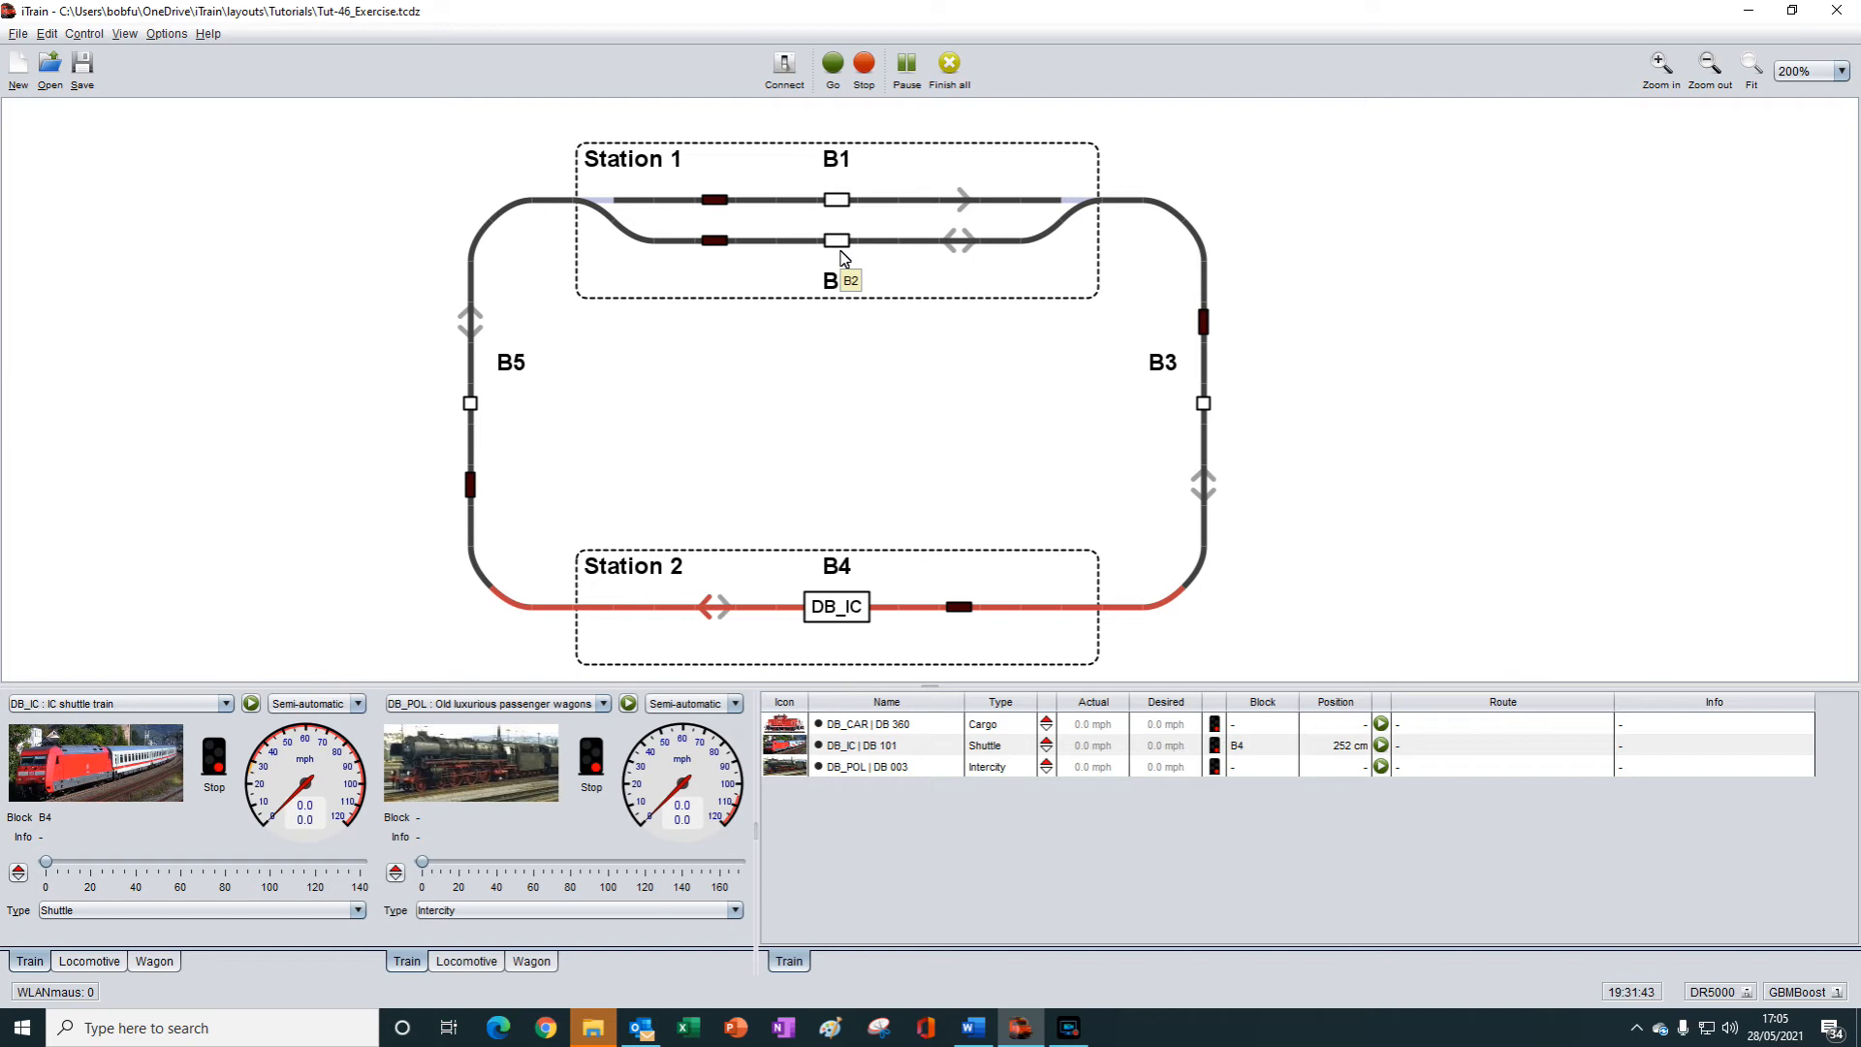
click(253, 705)
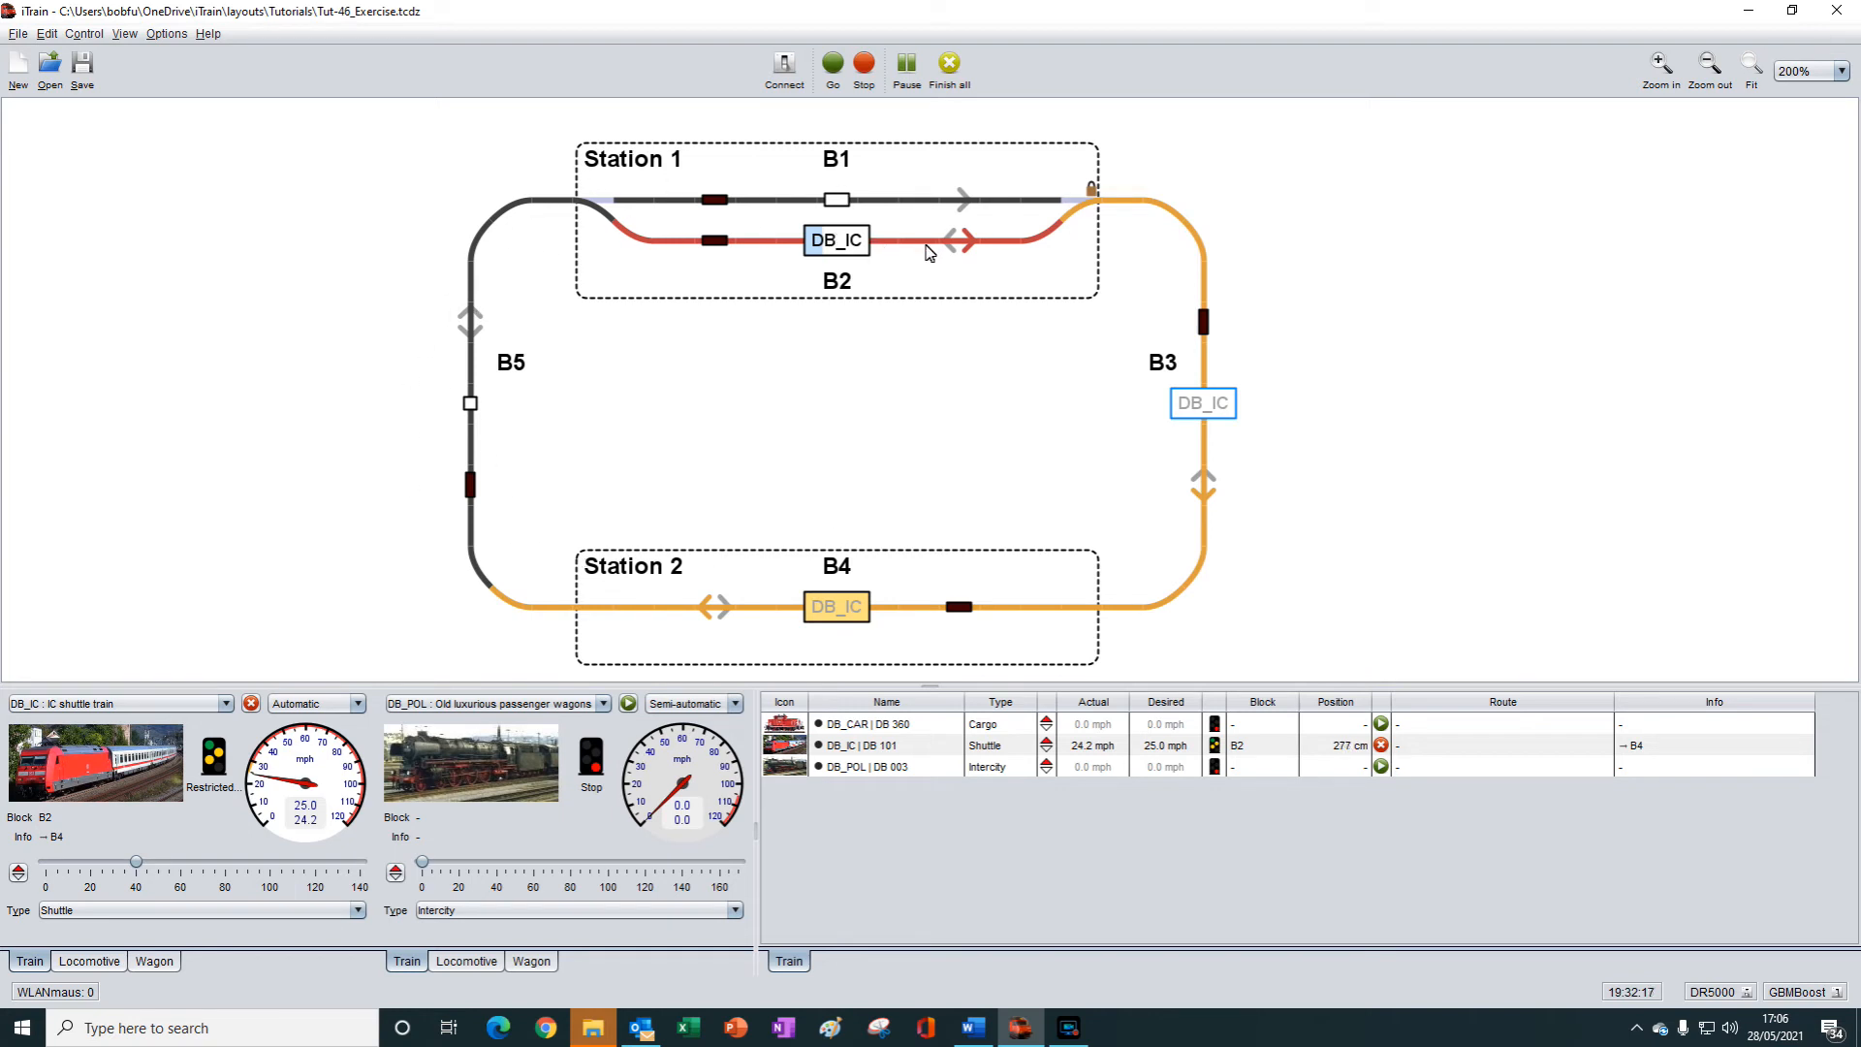
click(252, 704)
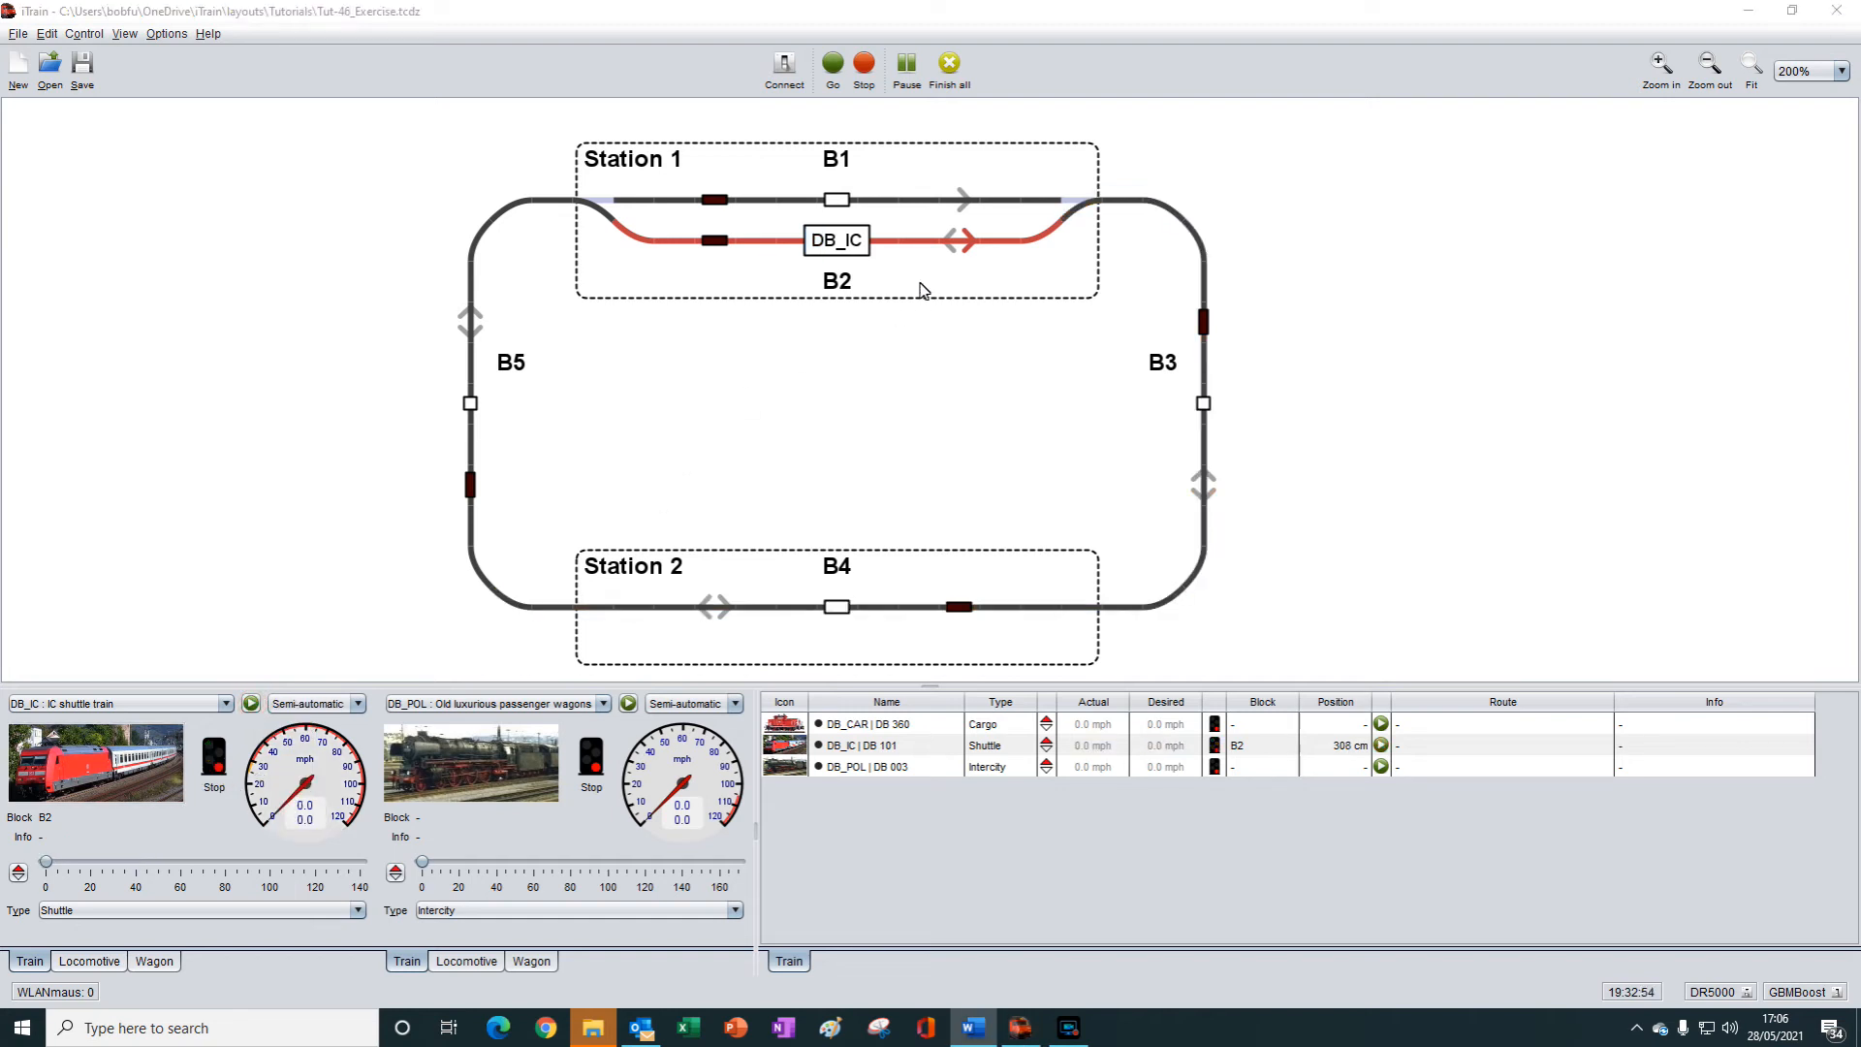
Review the Shuttle train type's wait and change-direction settings in the Station 1 properties and close them.
right_click(922, 177)
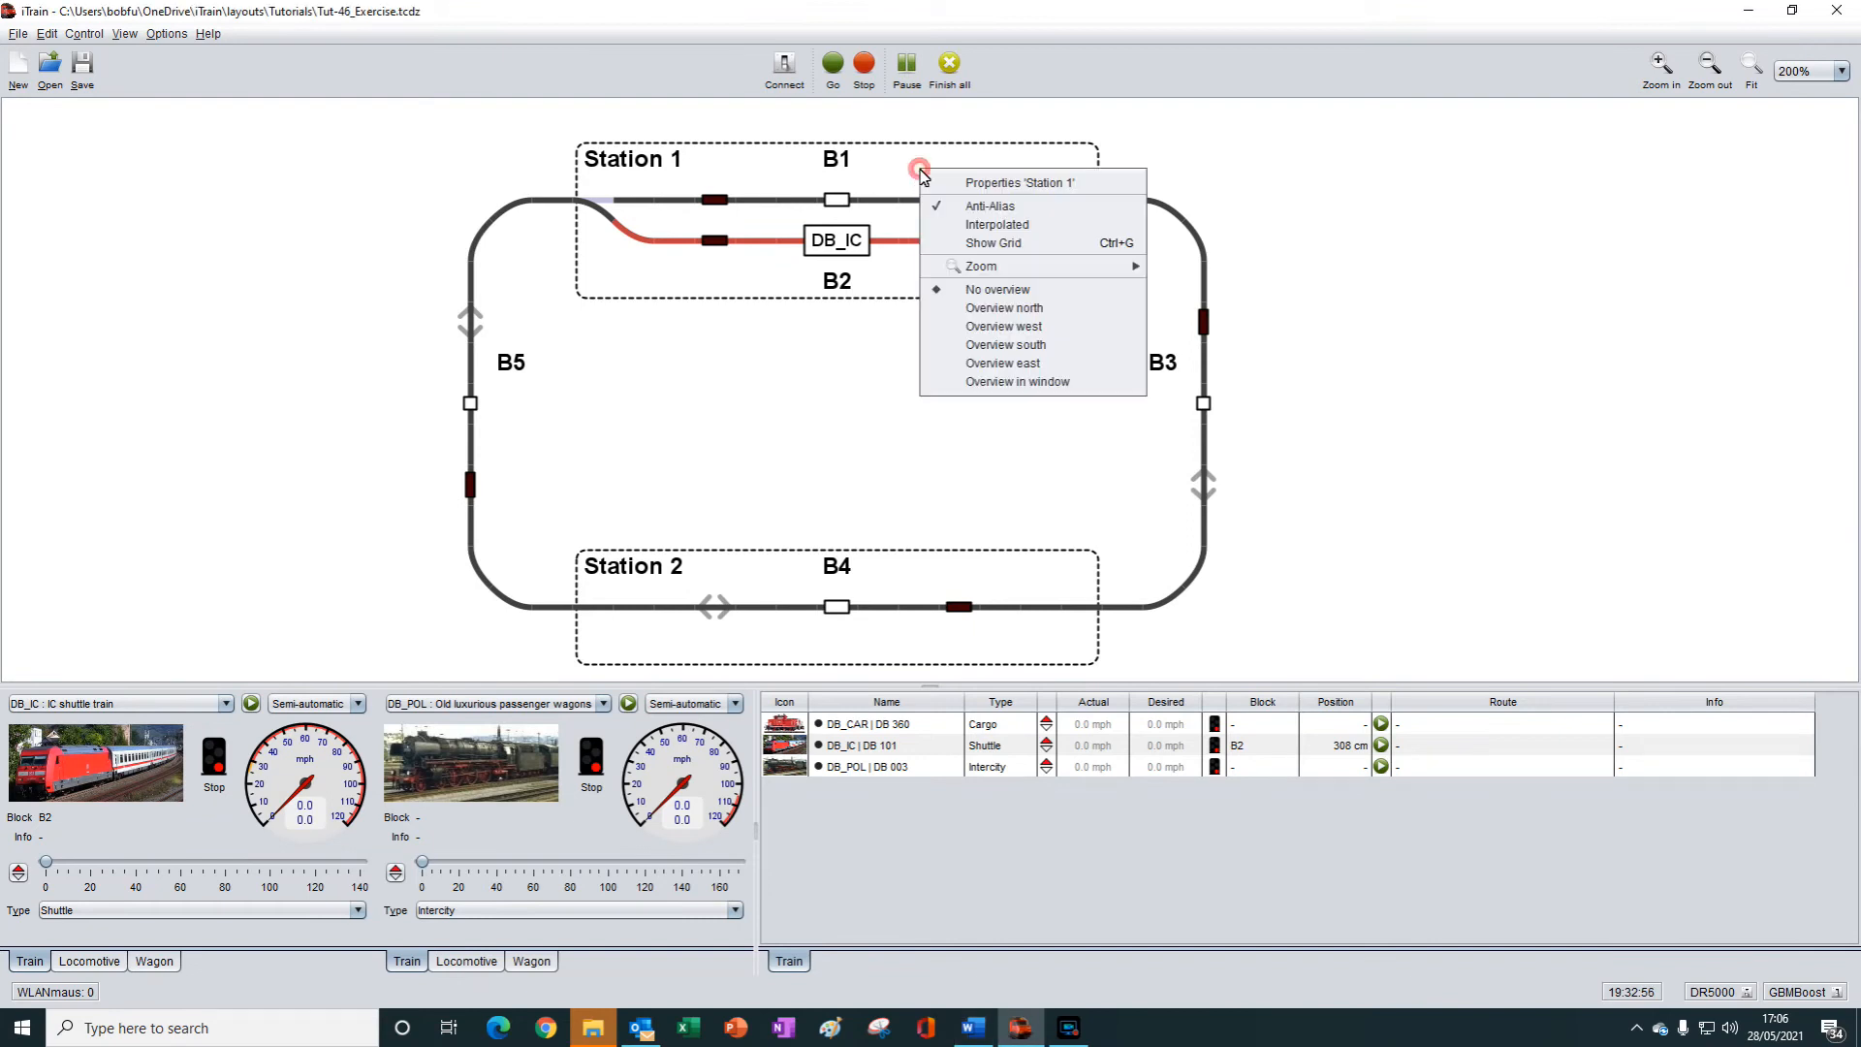
click(999, 184)
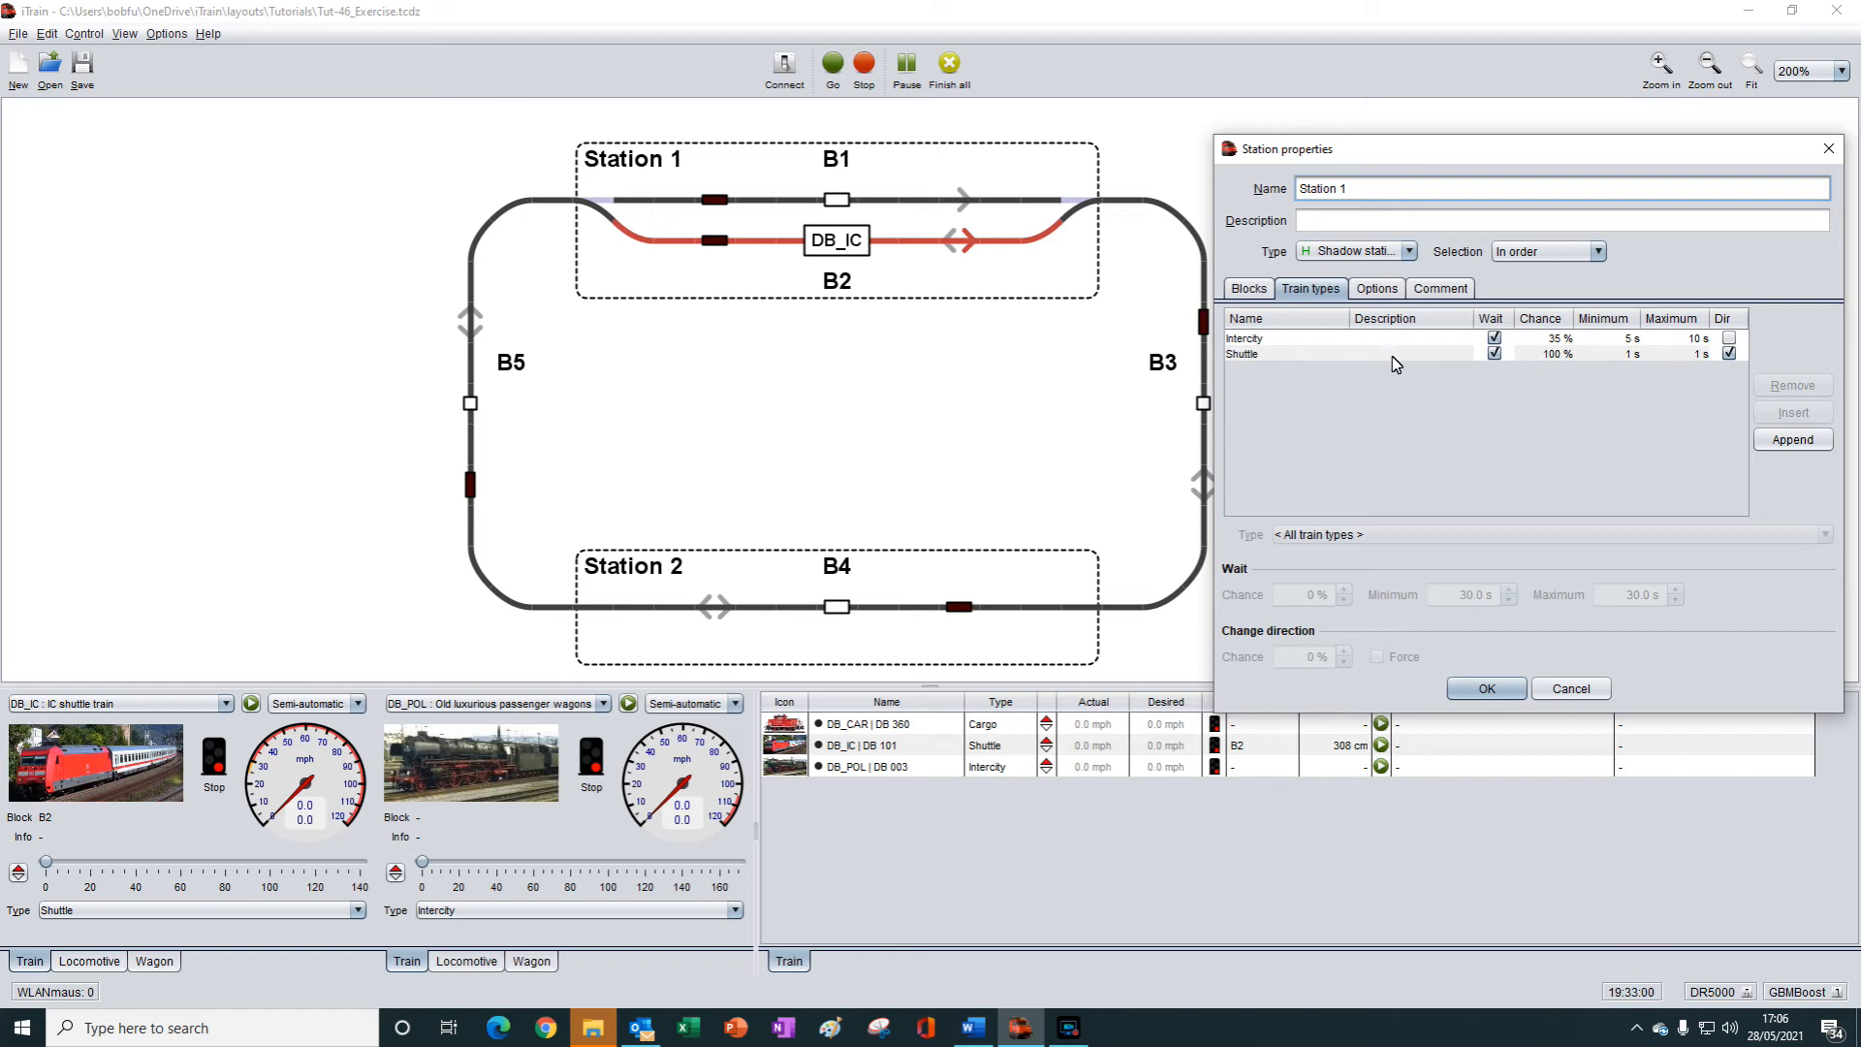
click(1730, 353)
click(1415, 355)
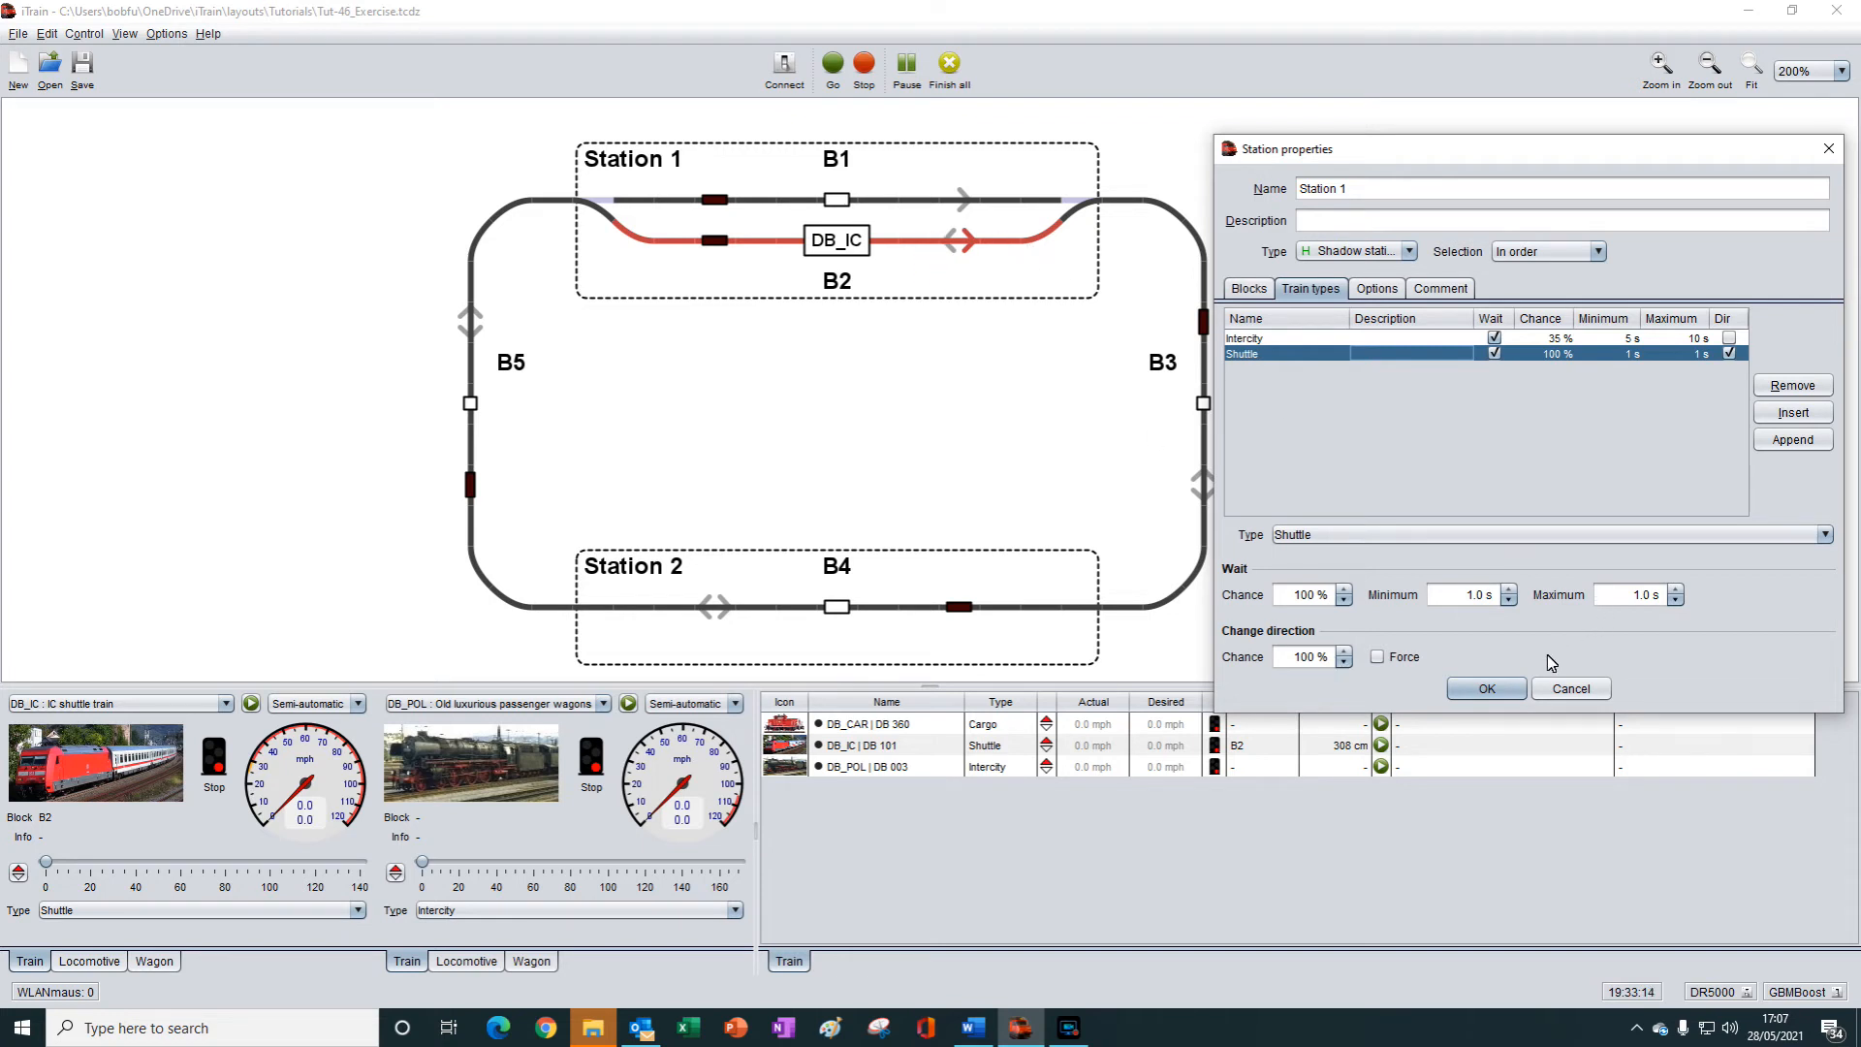
click(1487, 690)
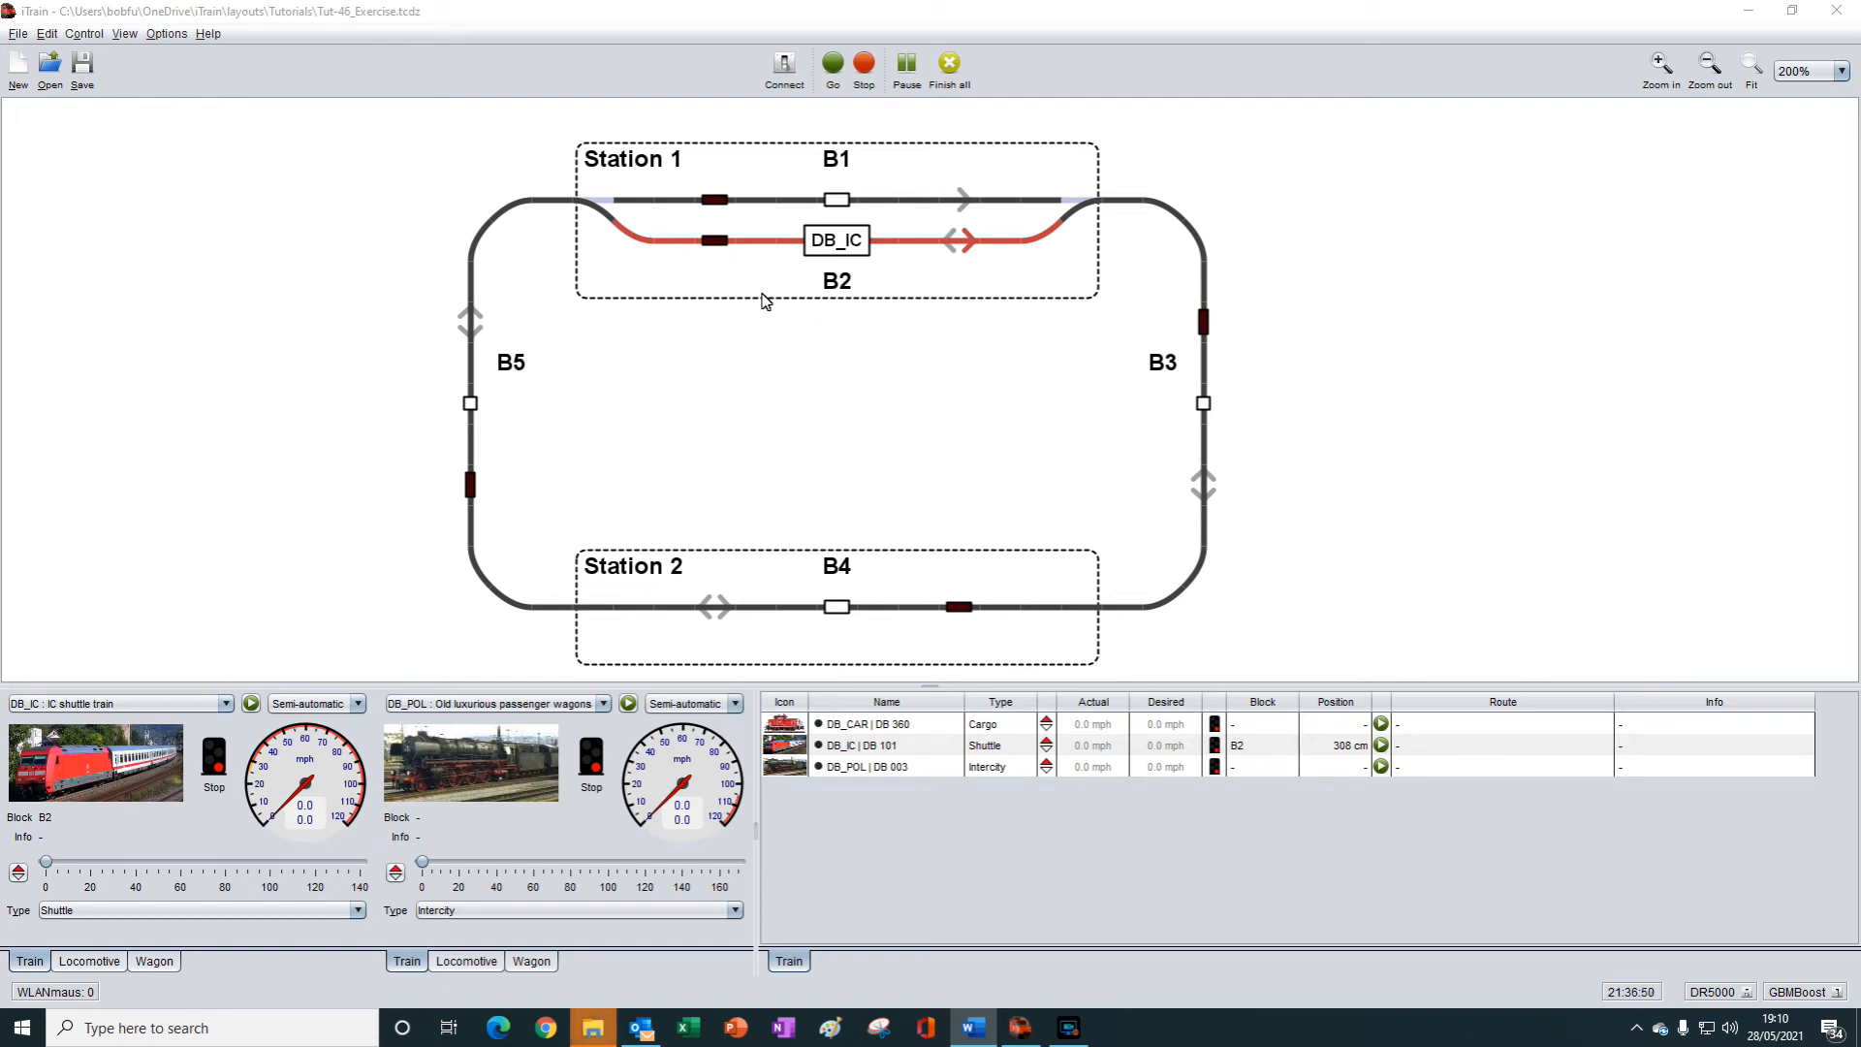
Reverse DB_IC in block B2, simulate its automatic run through B5, B4 and B3 back to B2, and stop it.
click(19, 877)
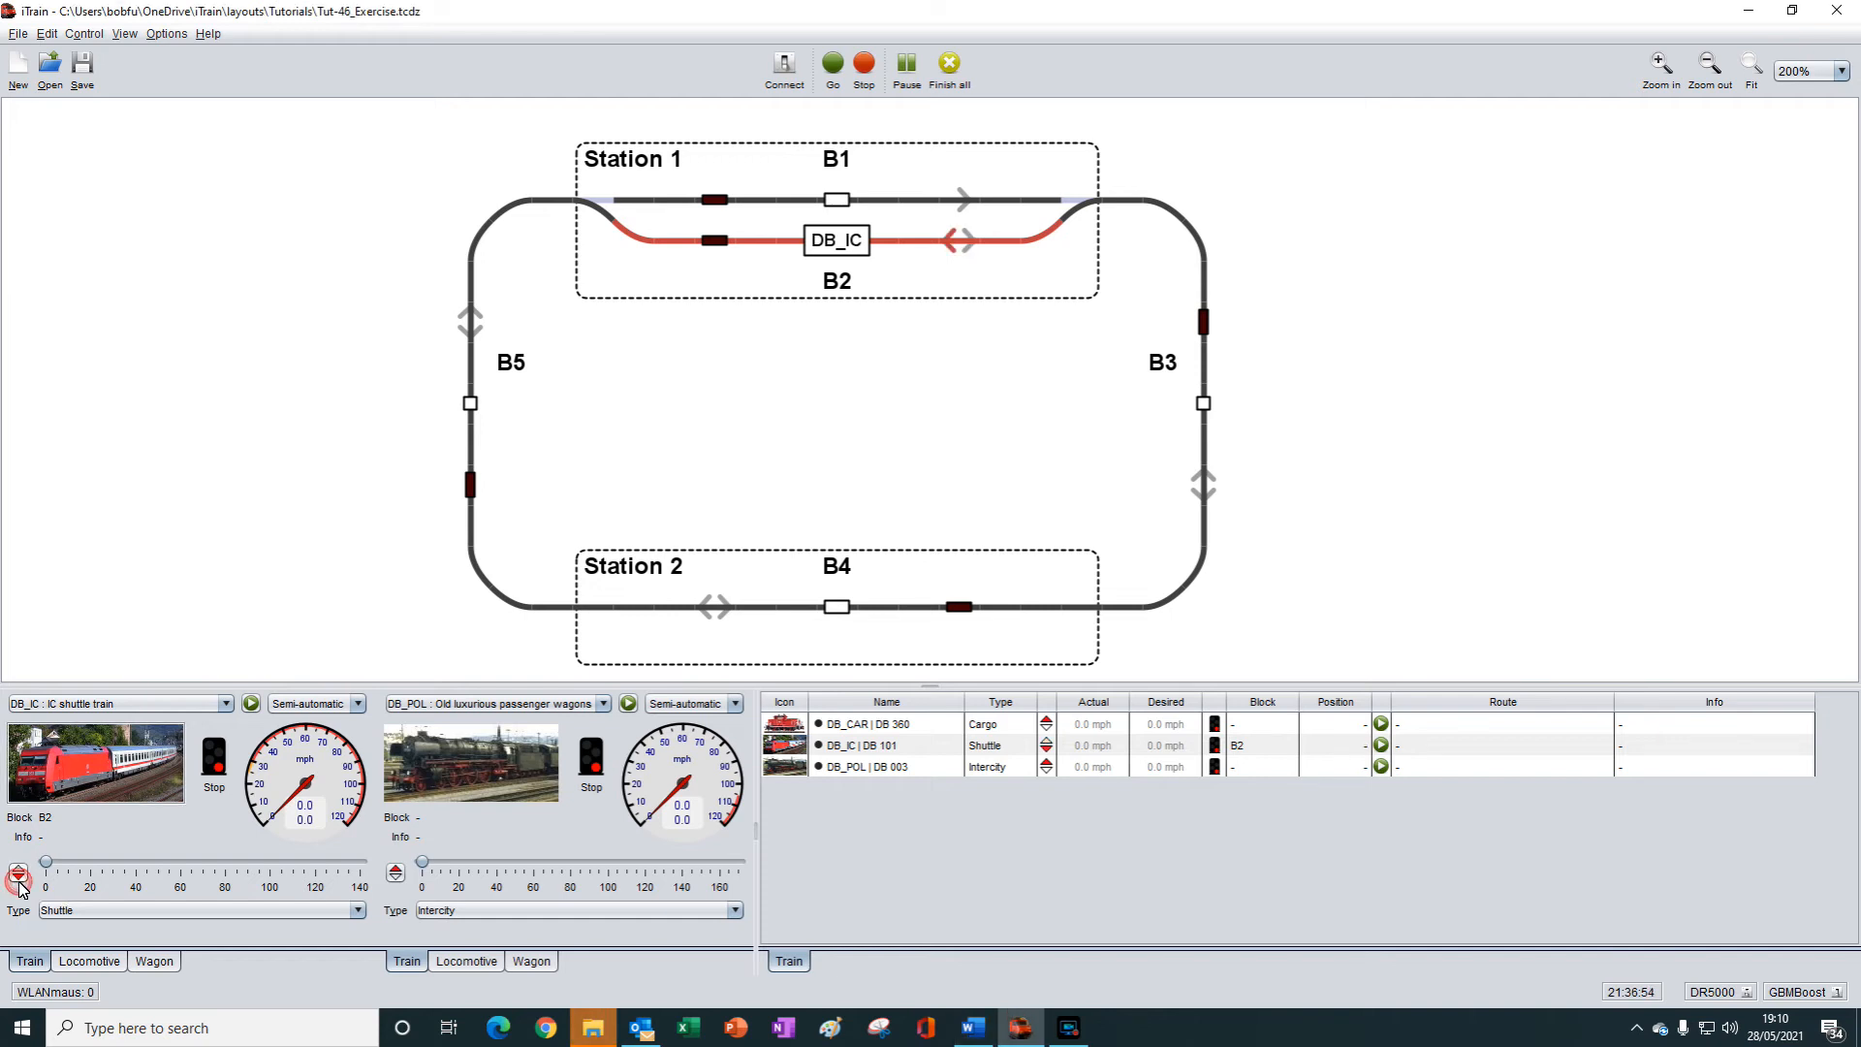
click(251, 705)
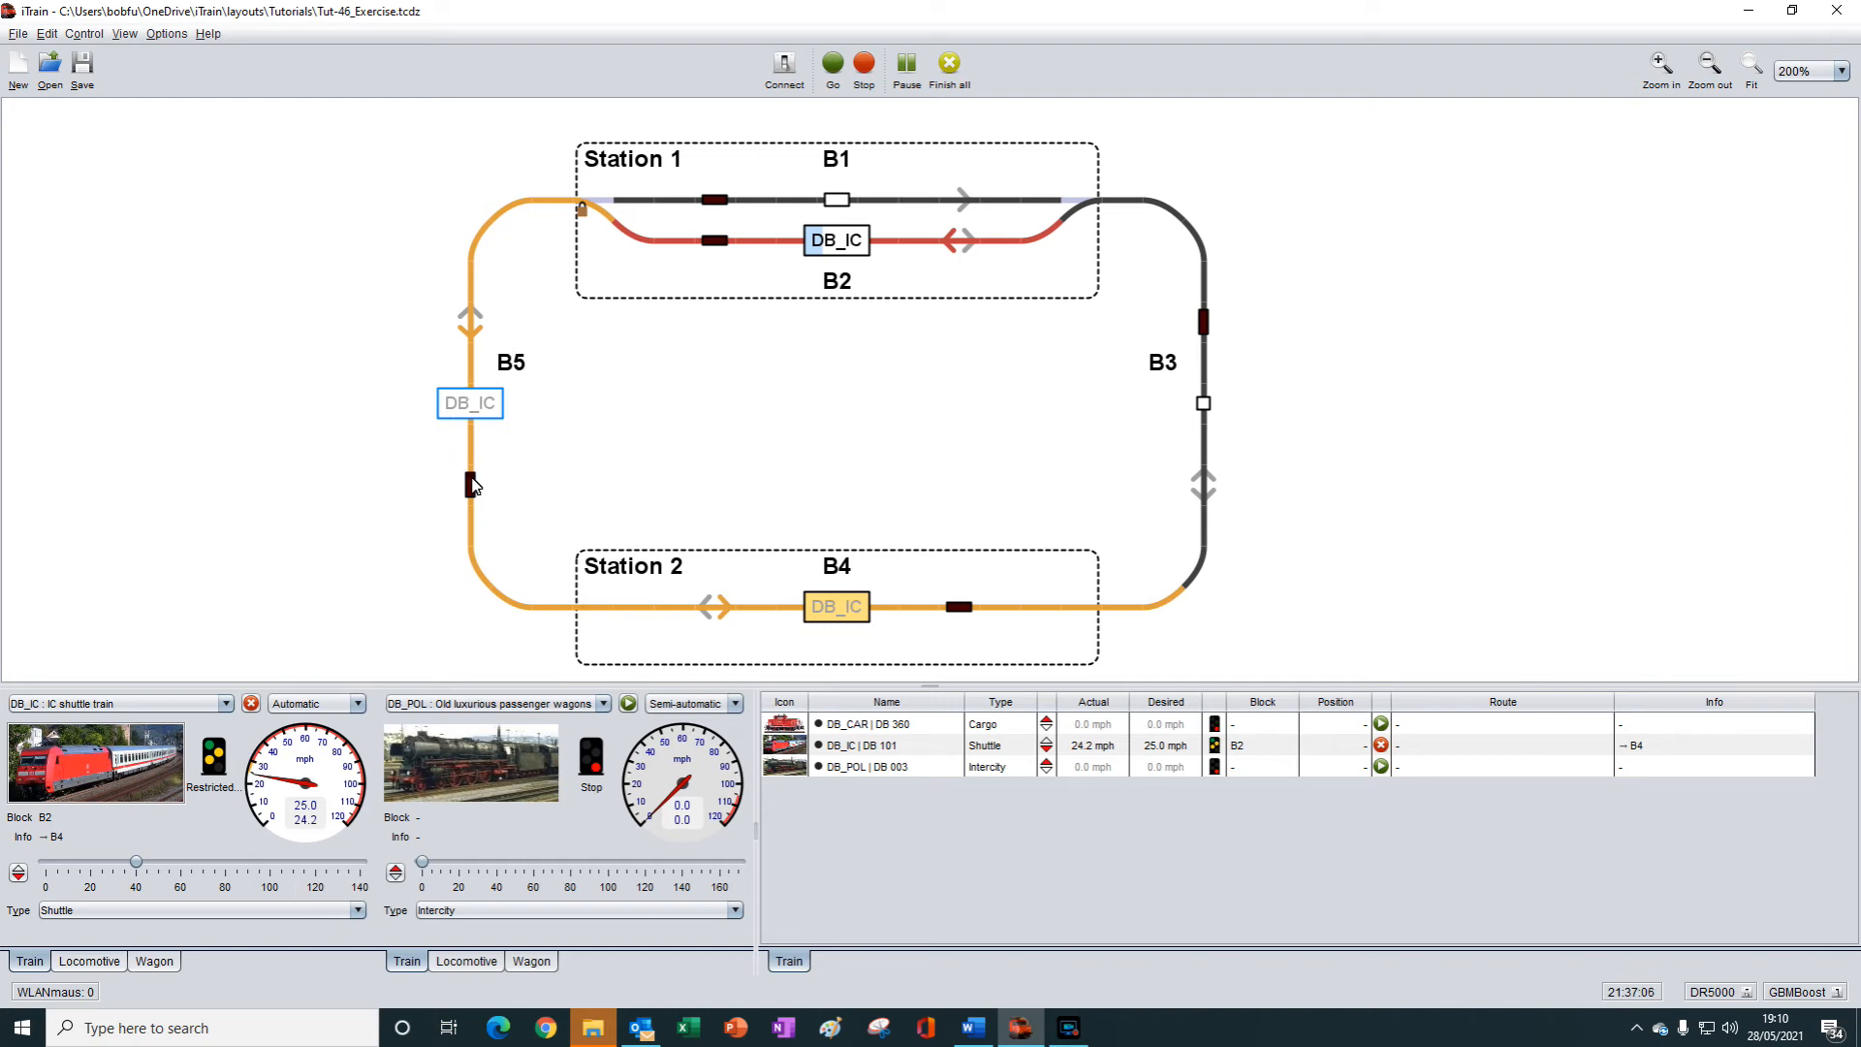
click(471, 485)
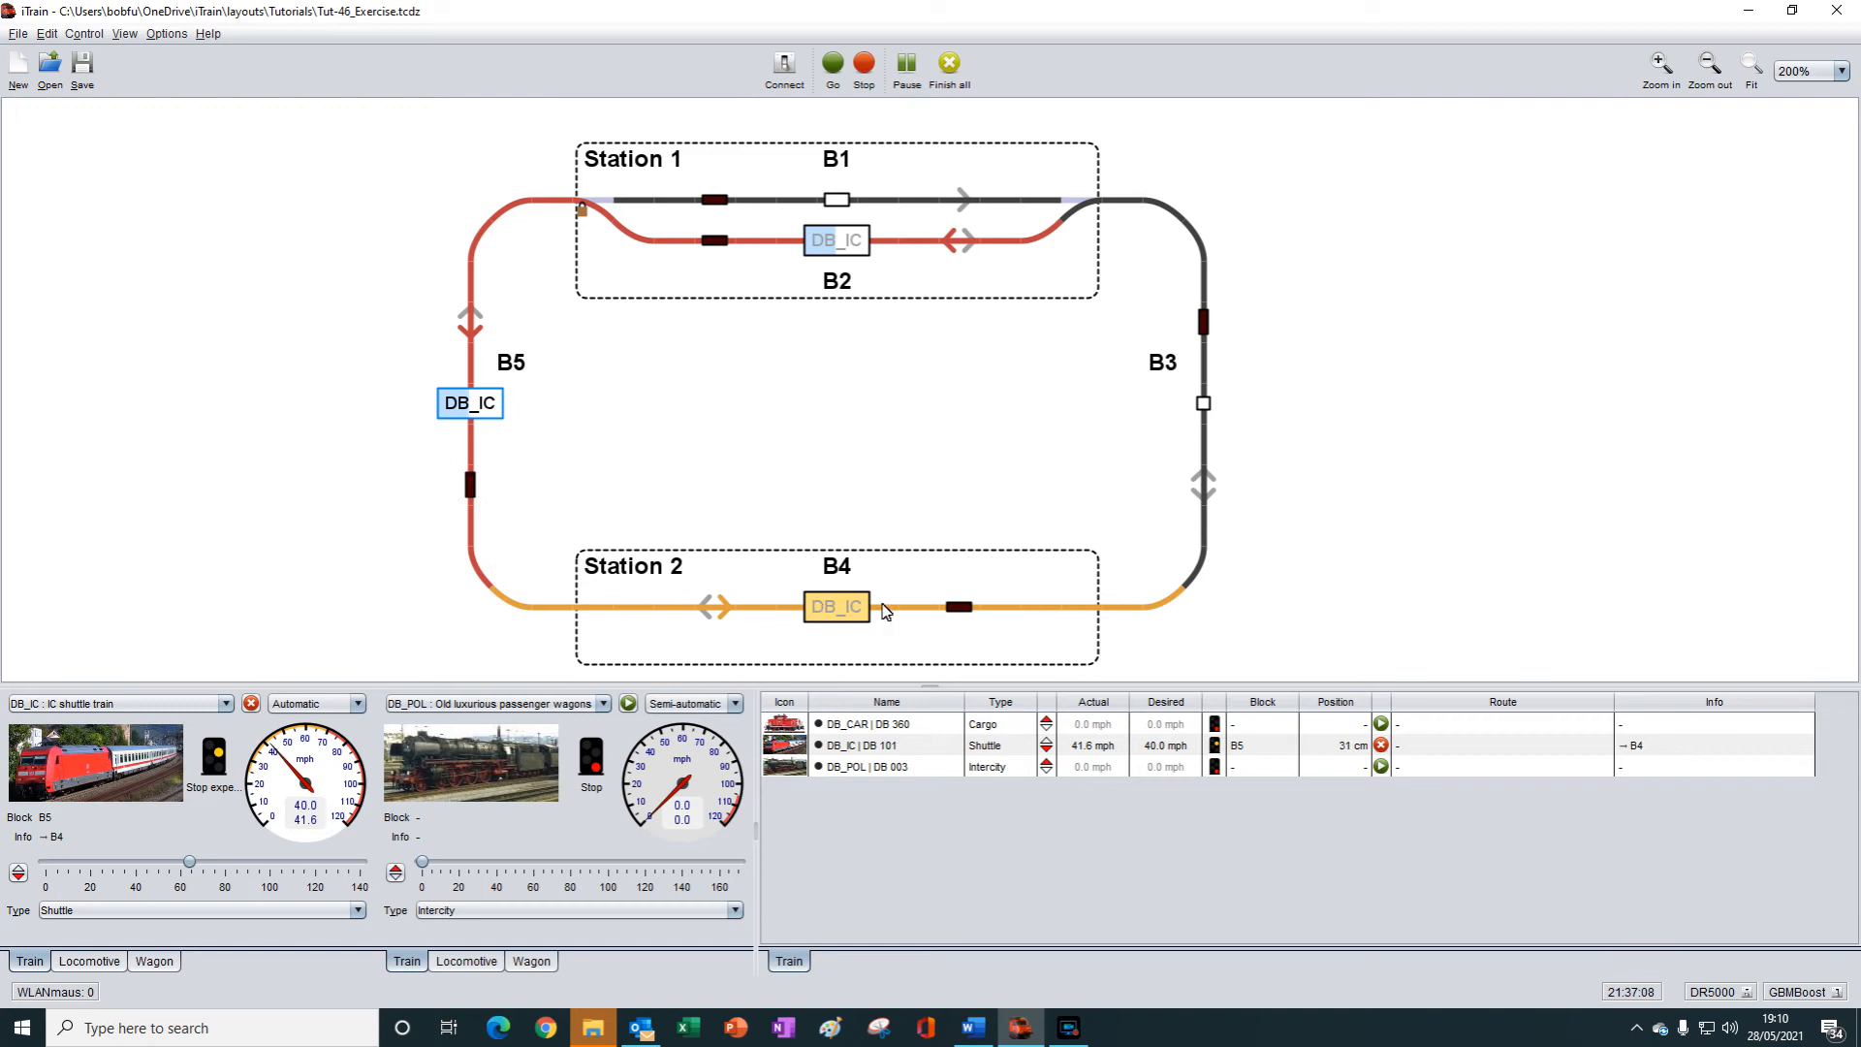
click(961, 614)
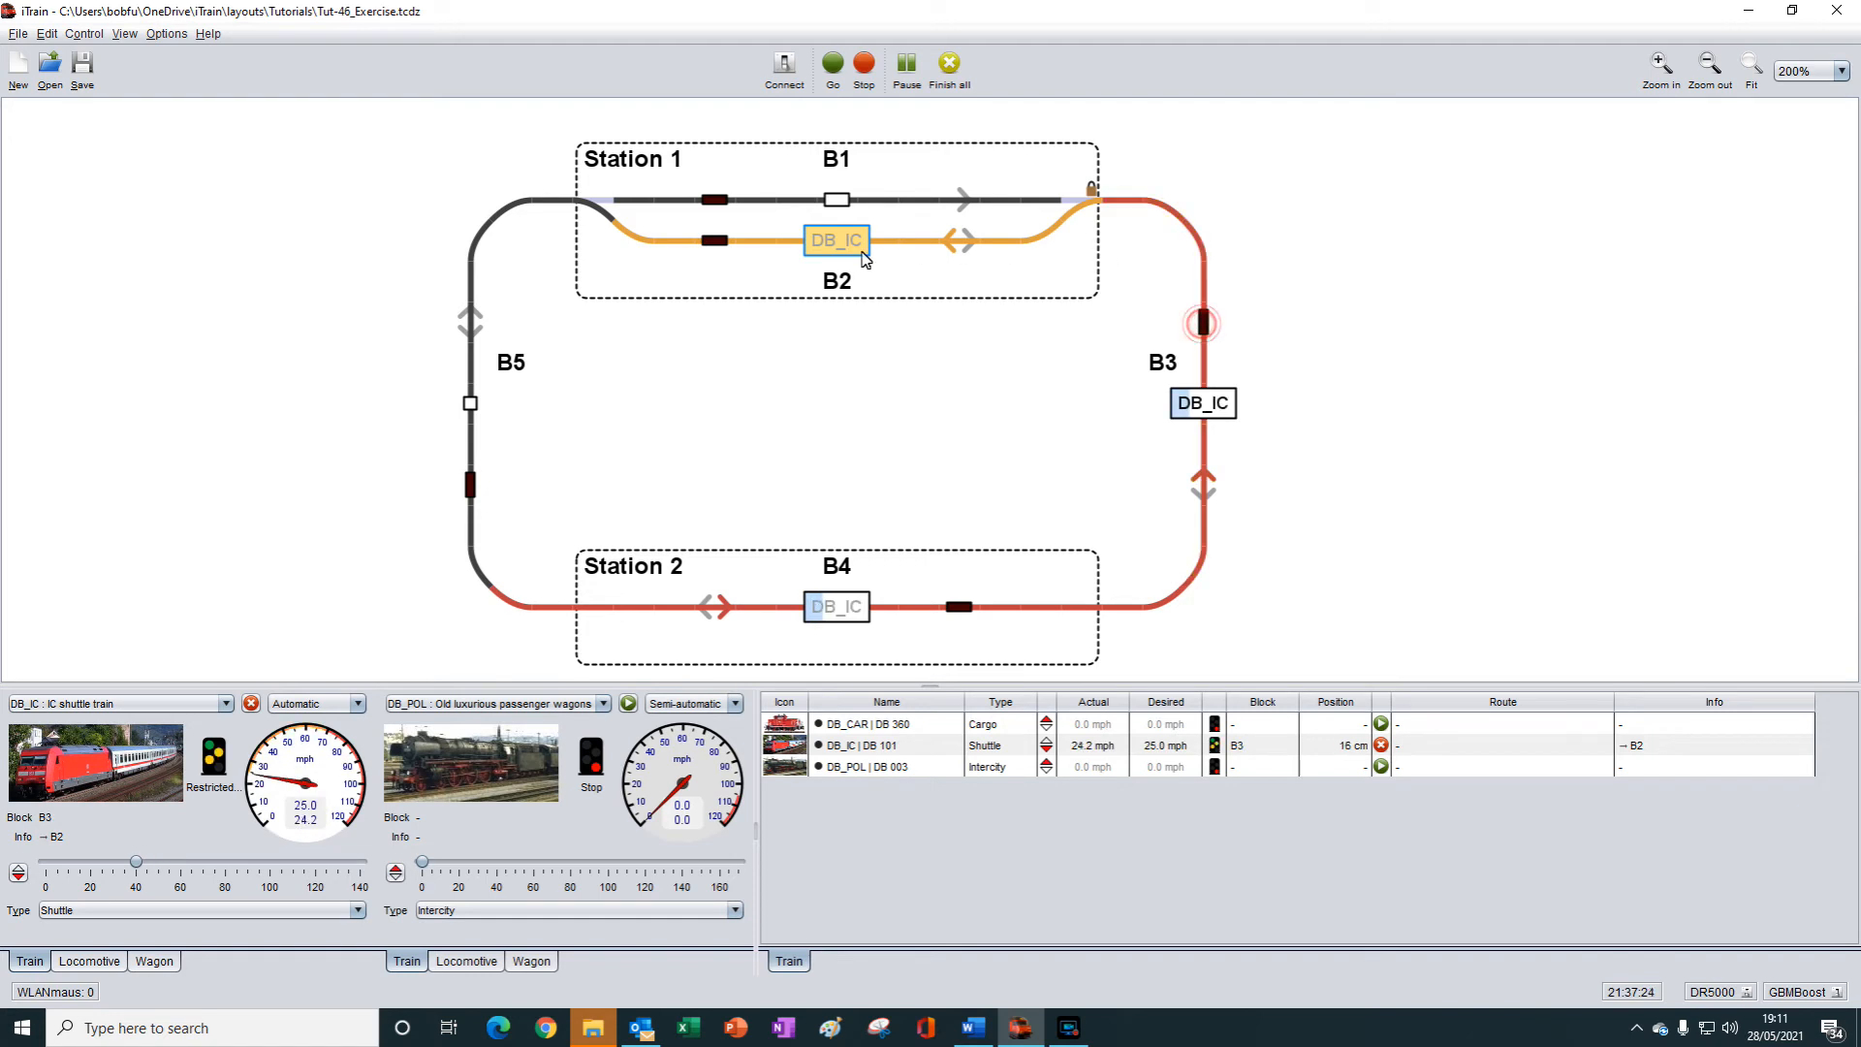
click(719, 241)
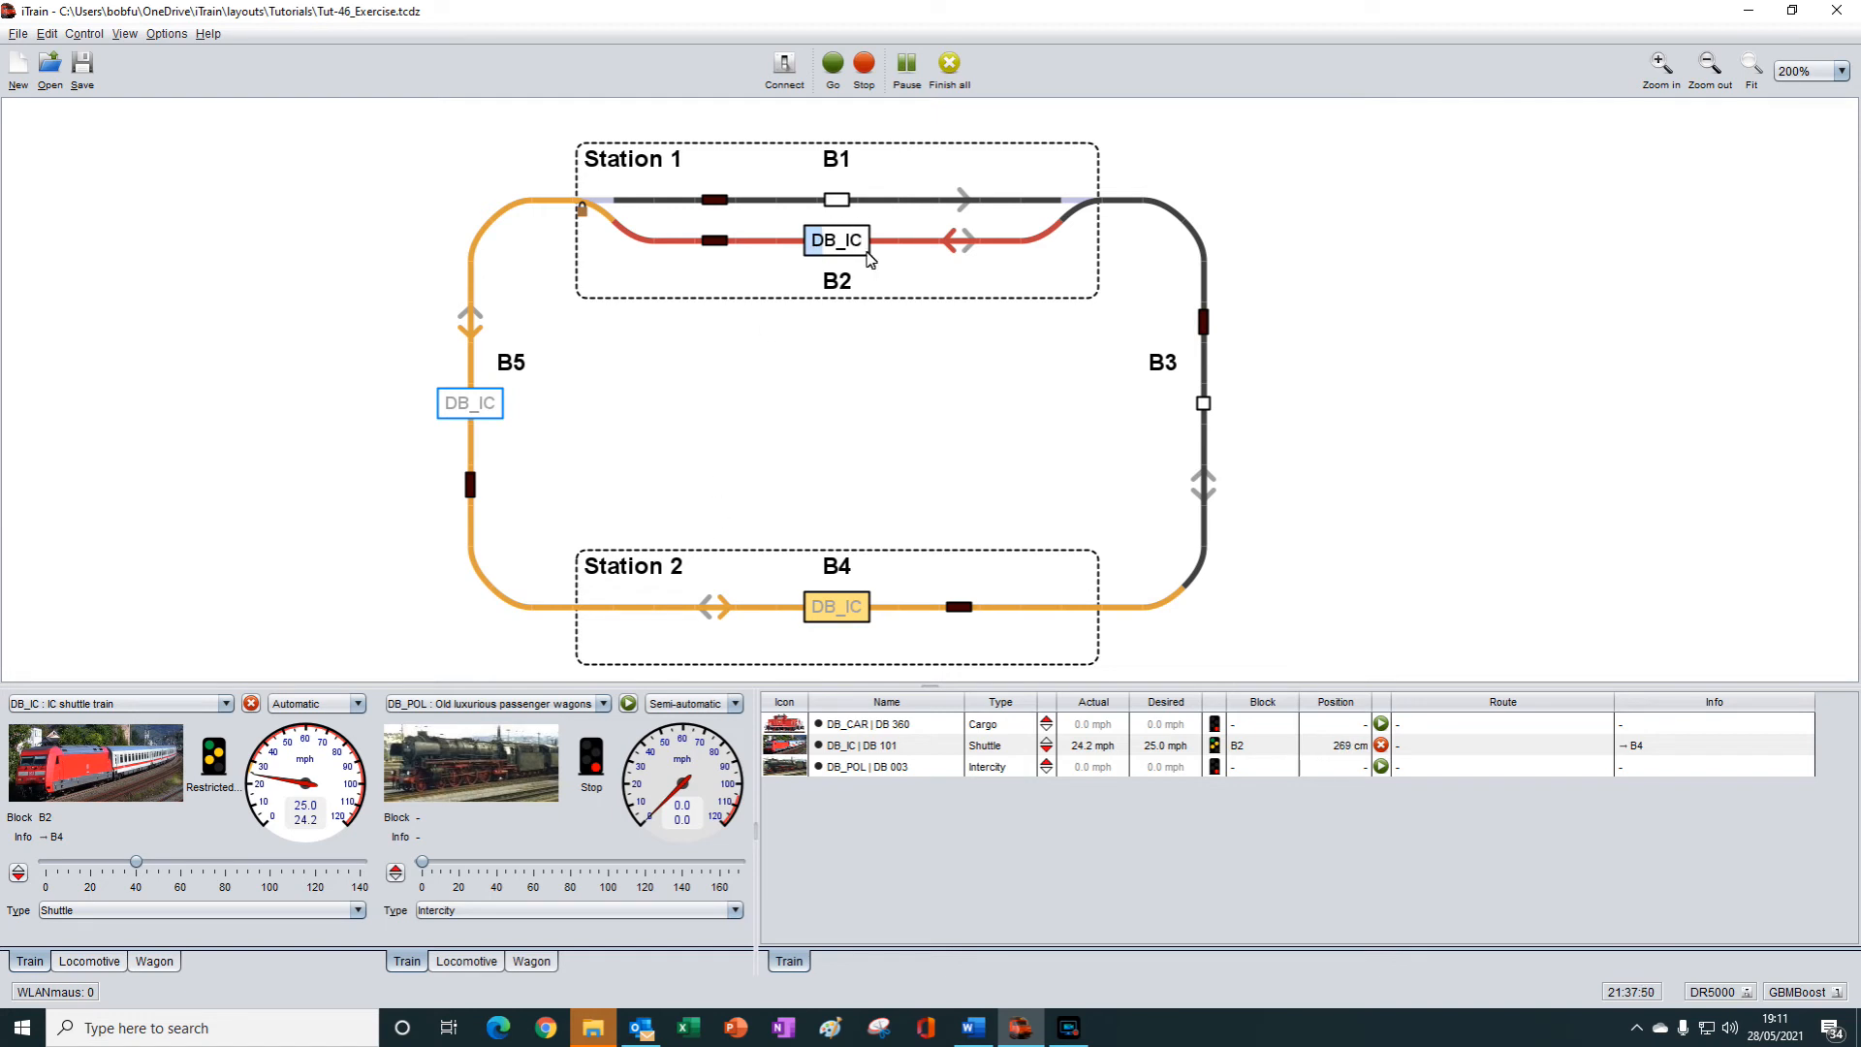
click(251, 703)
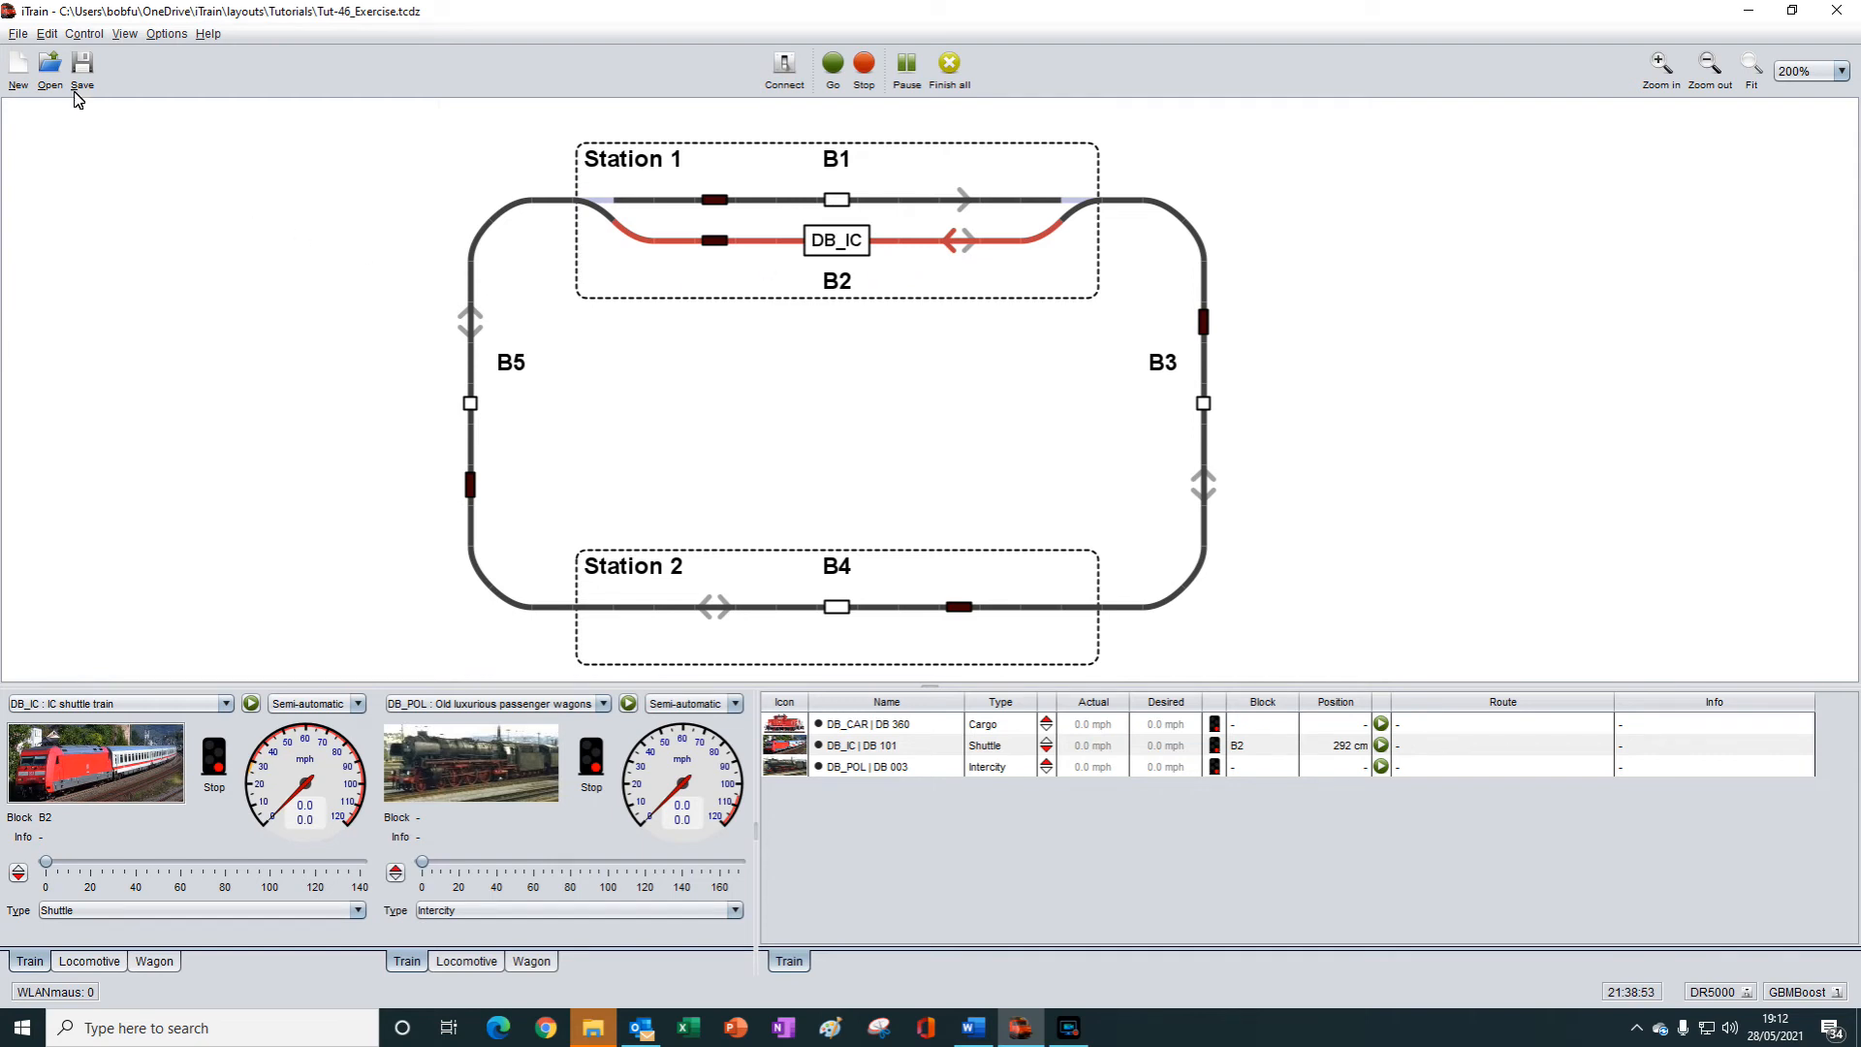
Review the speed, functions, configuration, options and permissions of locomotive DB 101 and close the locomotive editor.
click(48, 36)
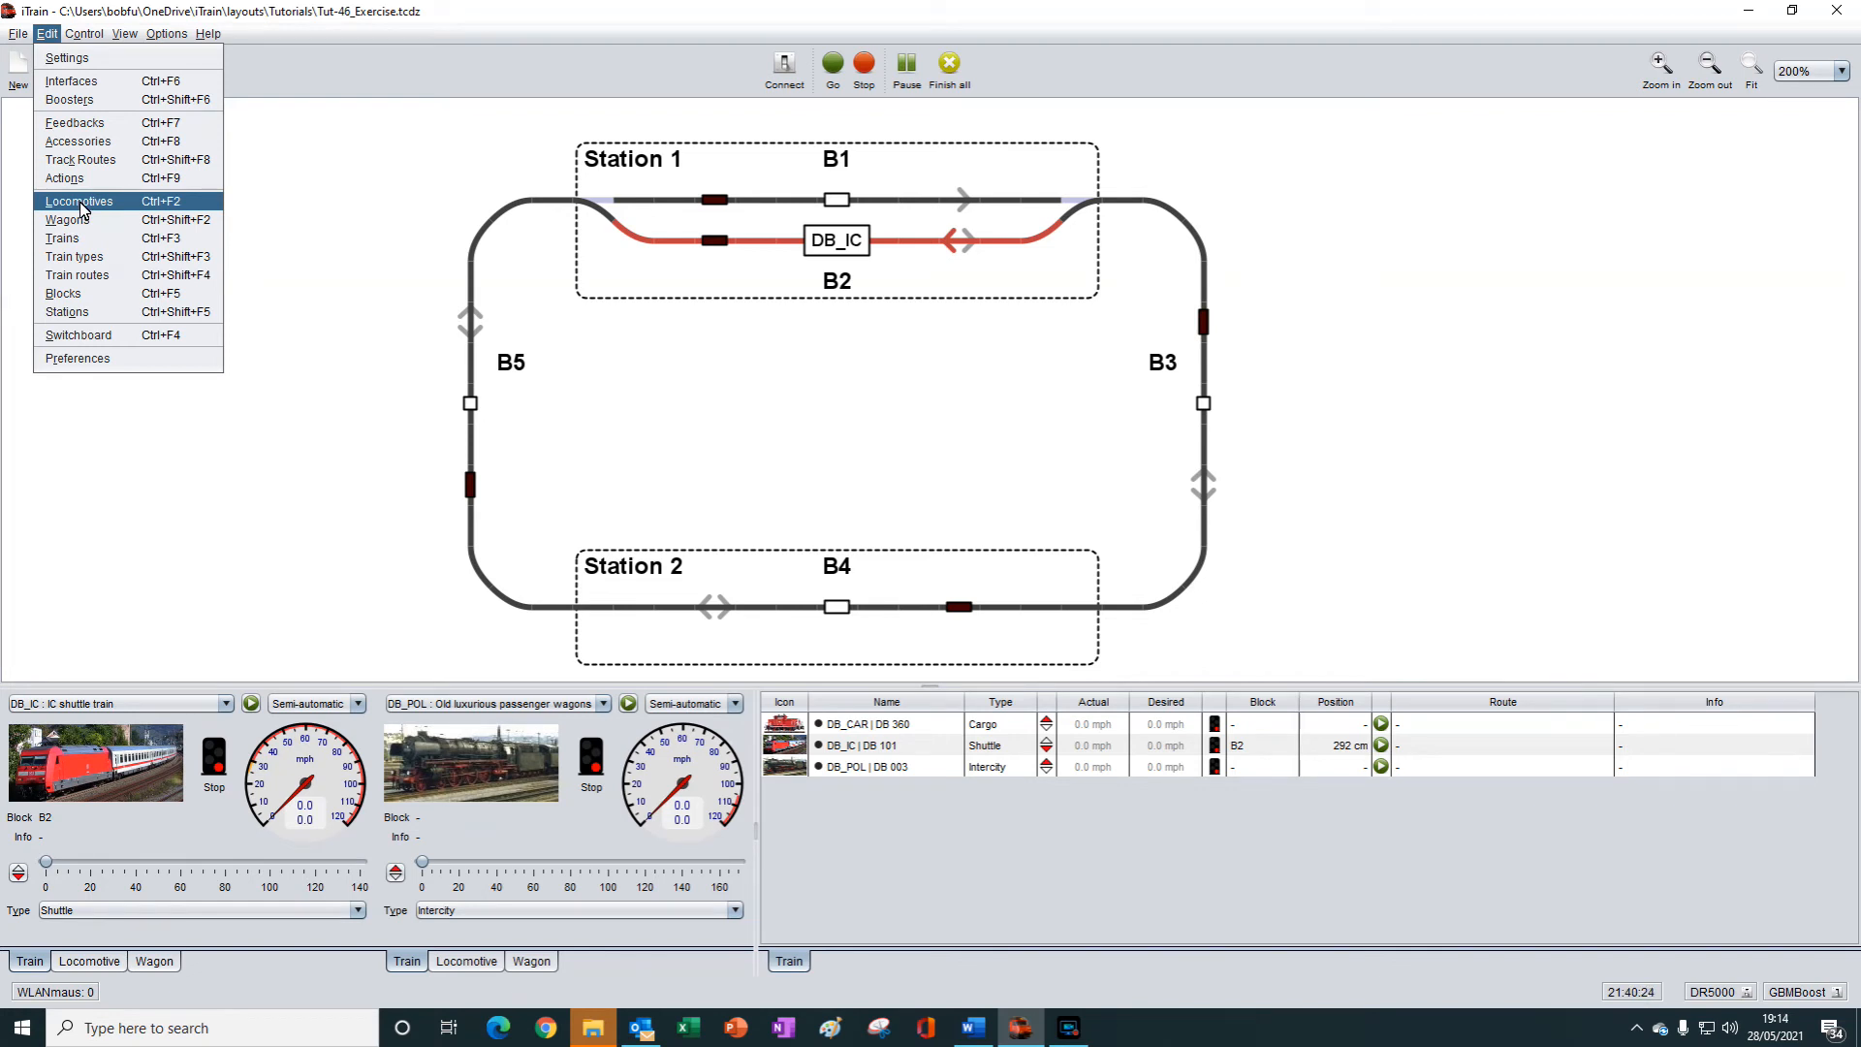
click(83, 207)
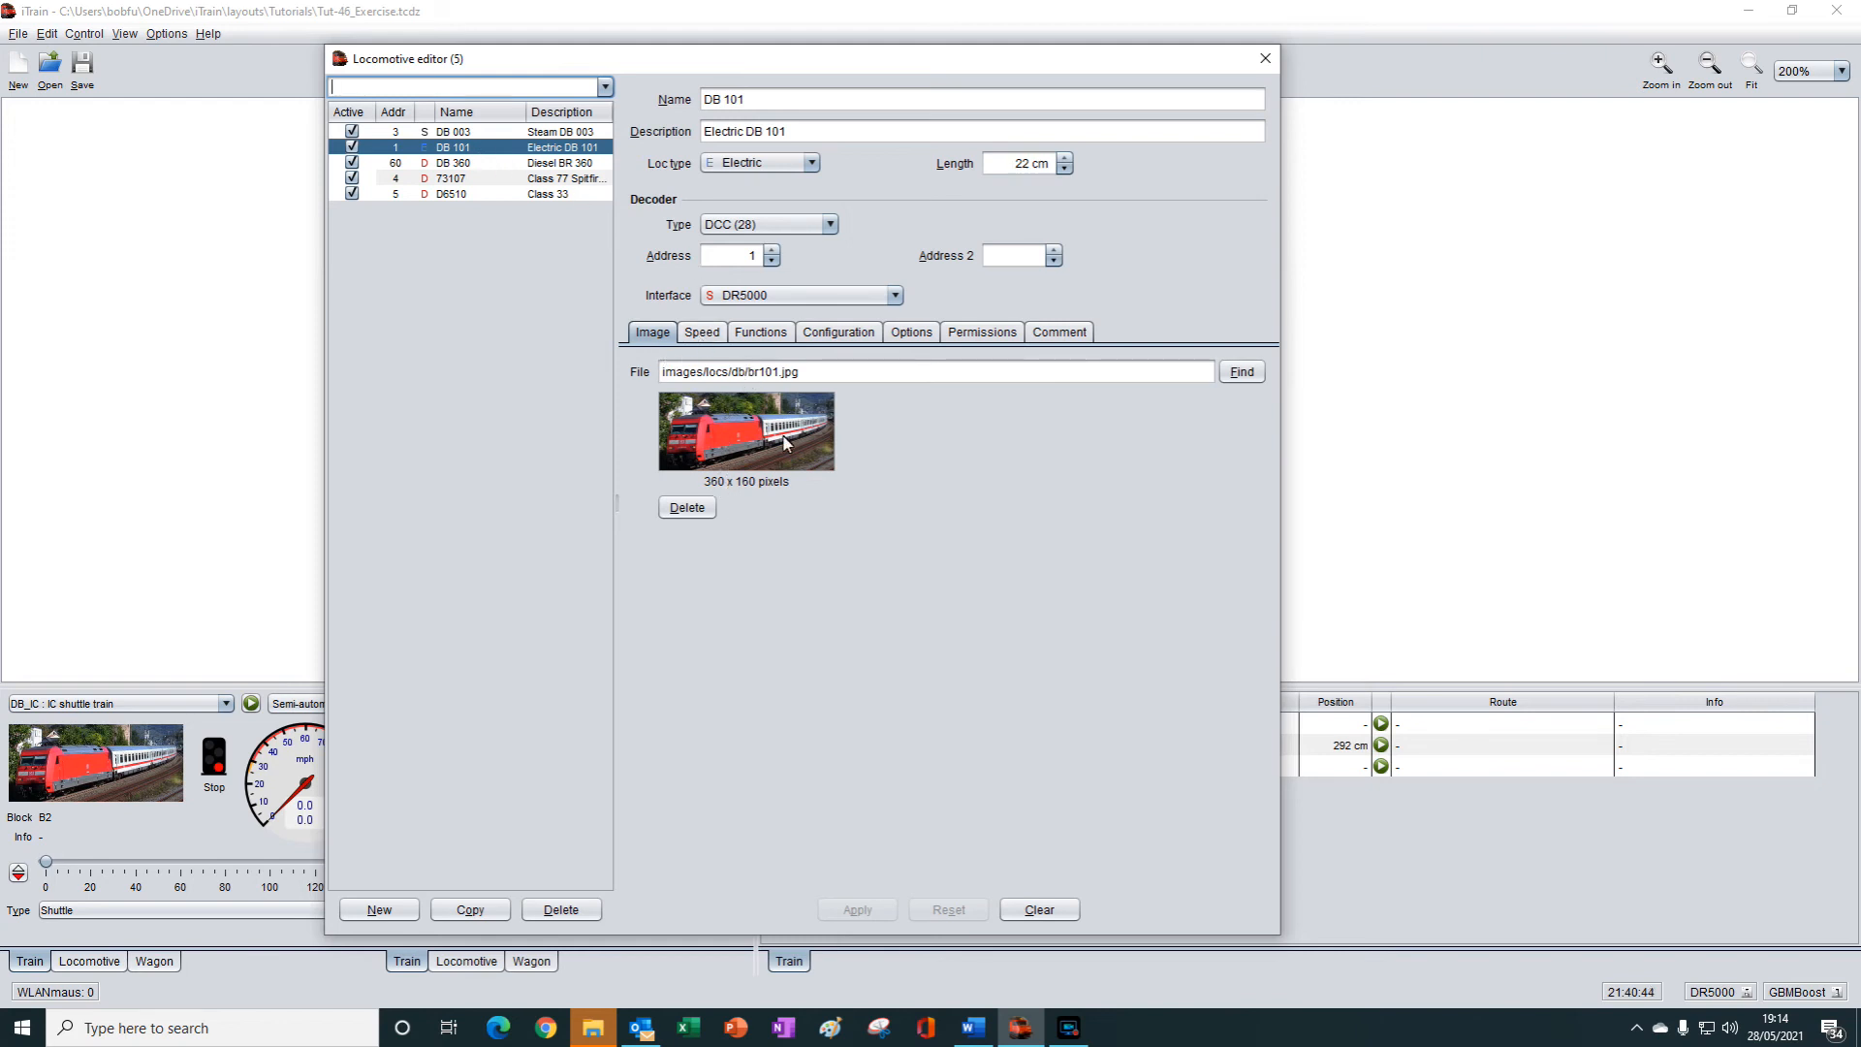
click(707, 334)
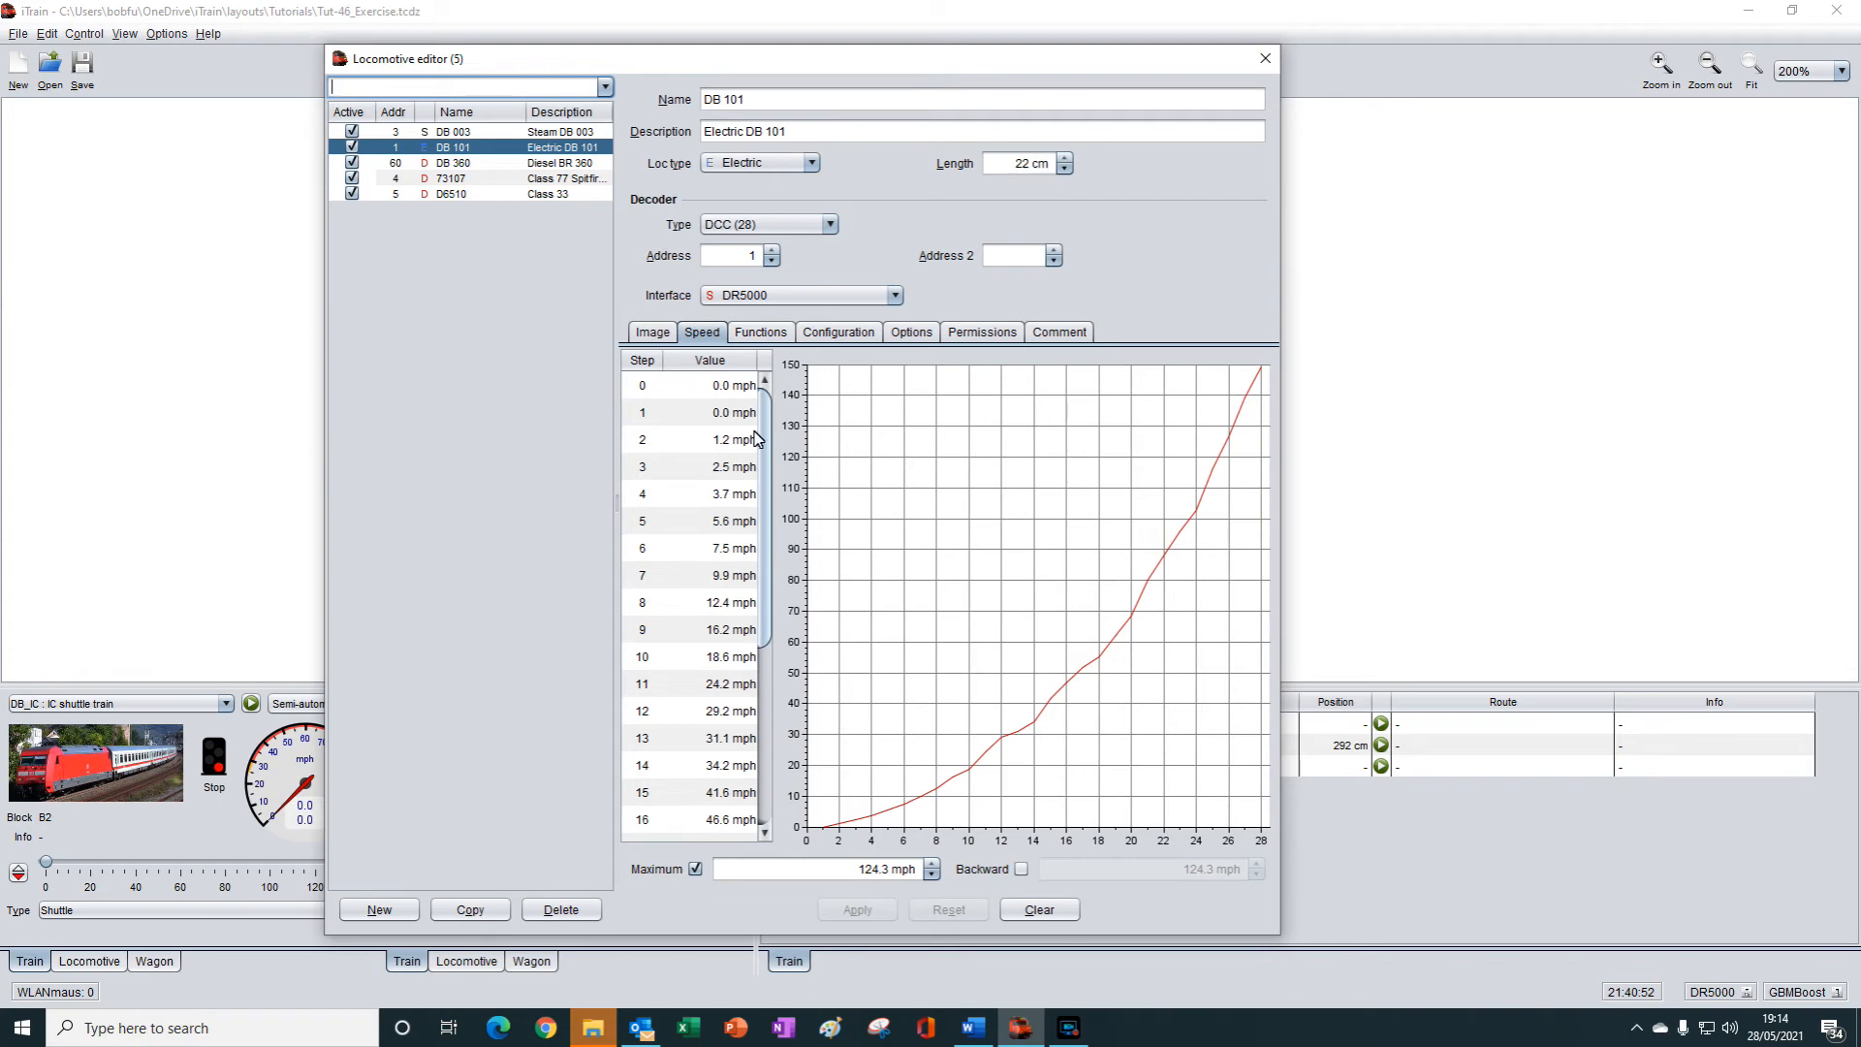
click(763, 332)
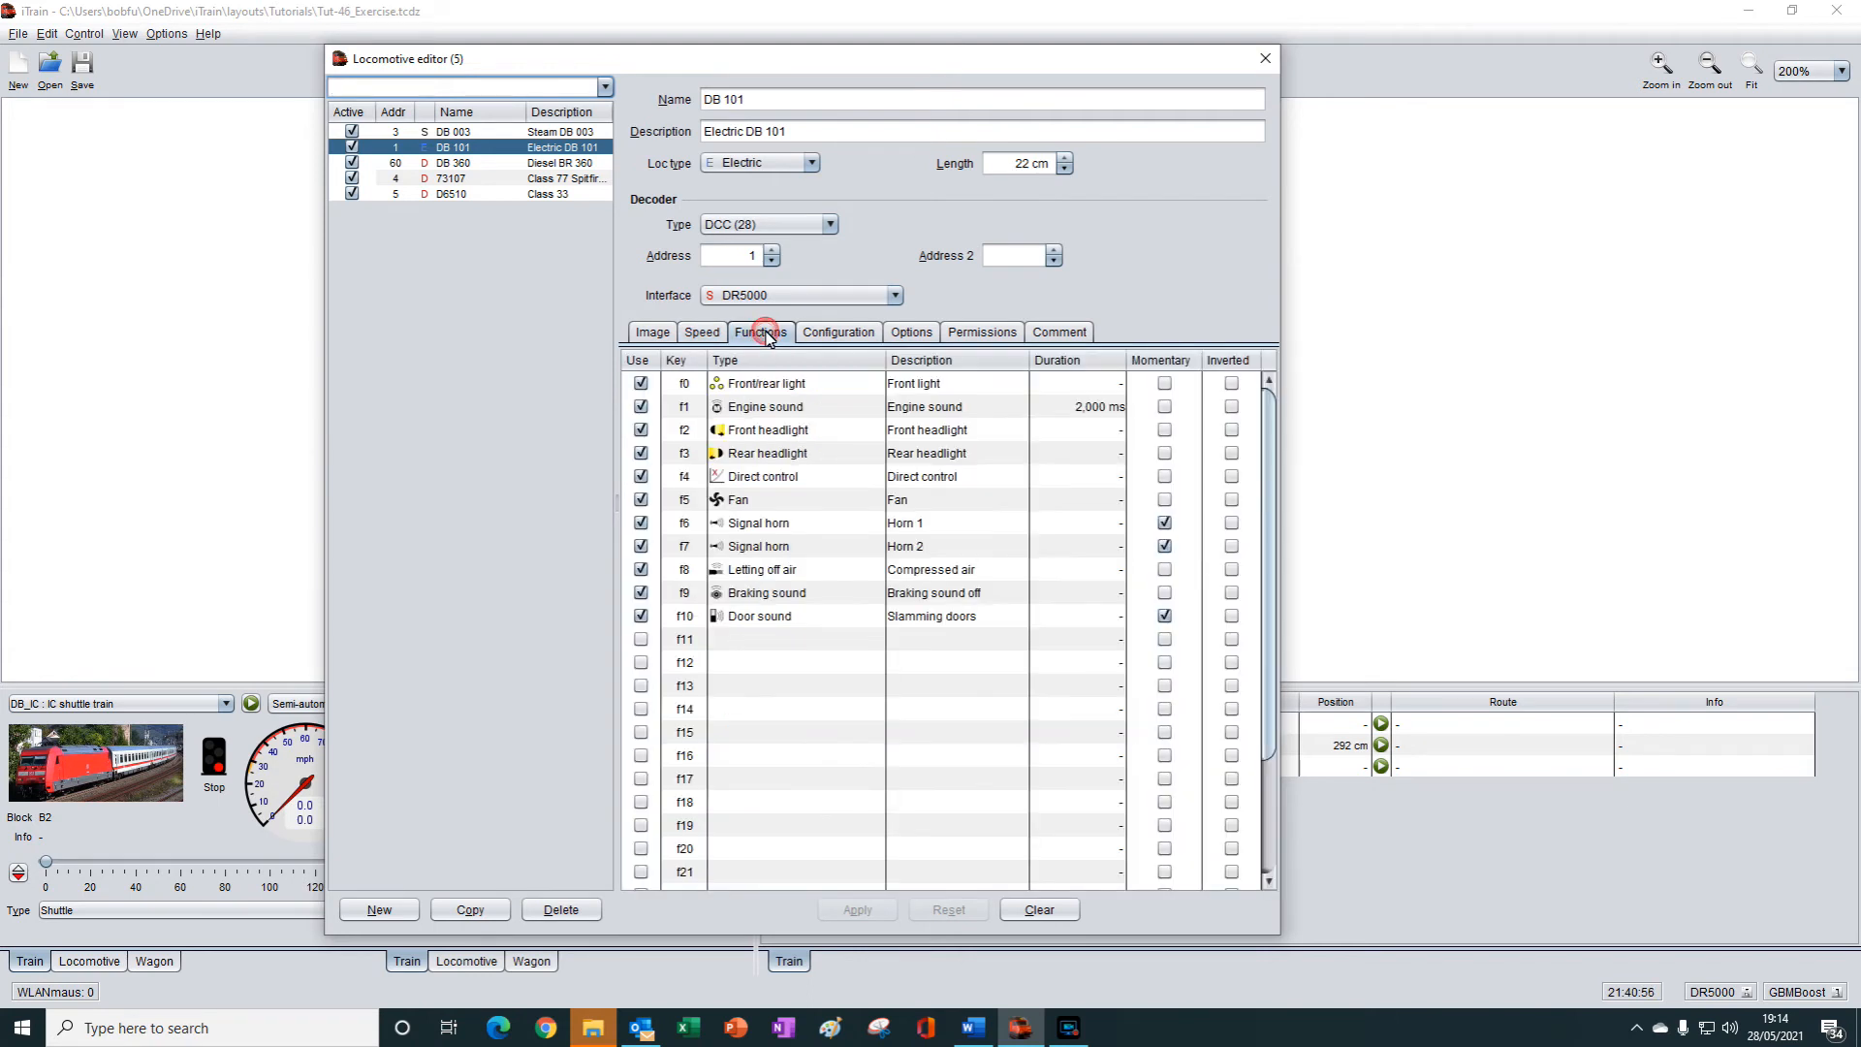
click(839, 335)
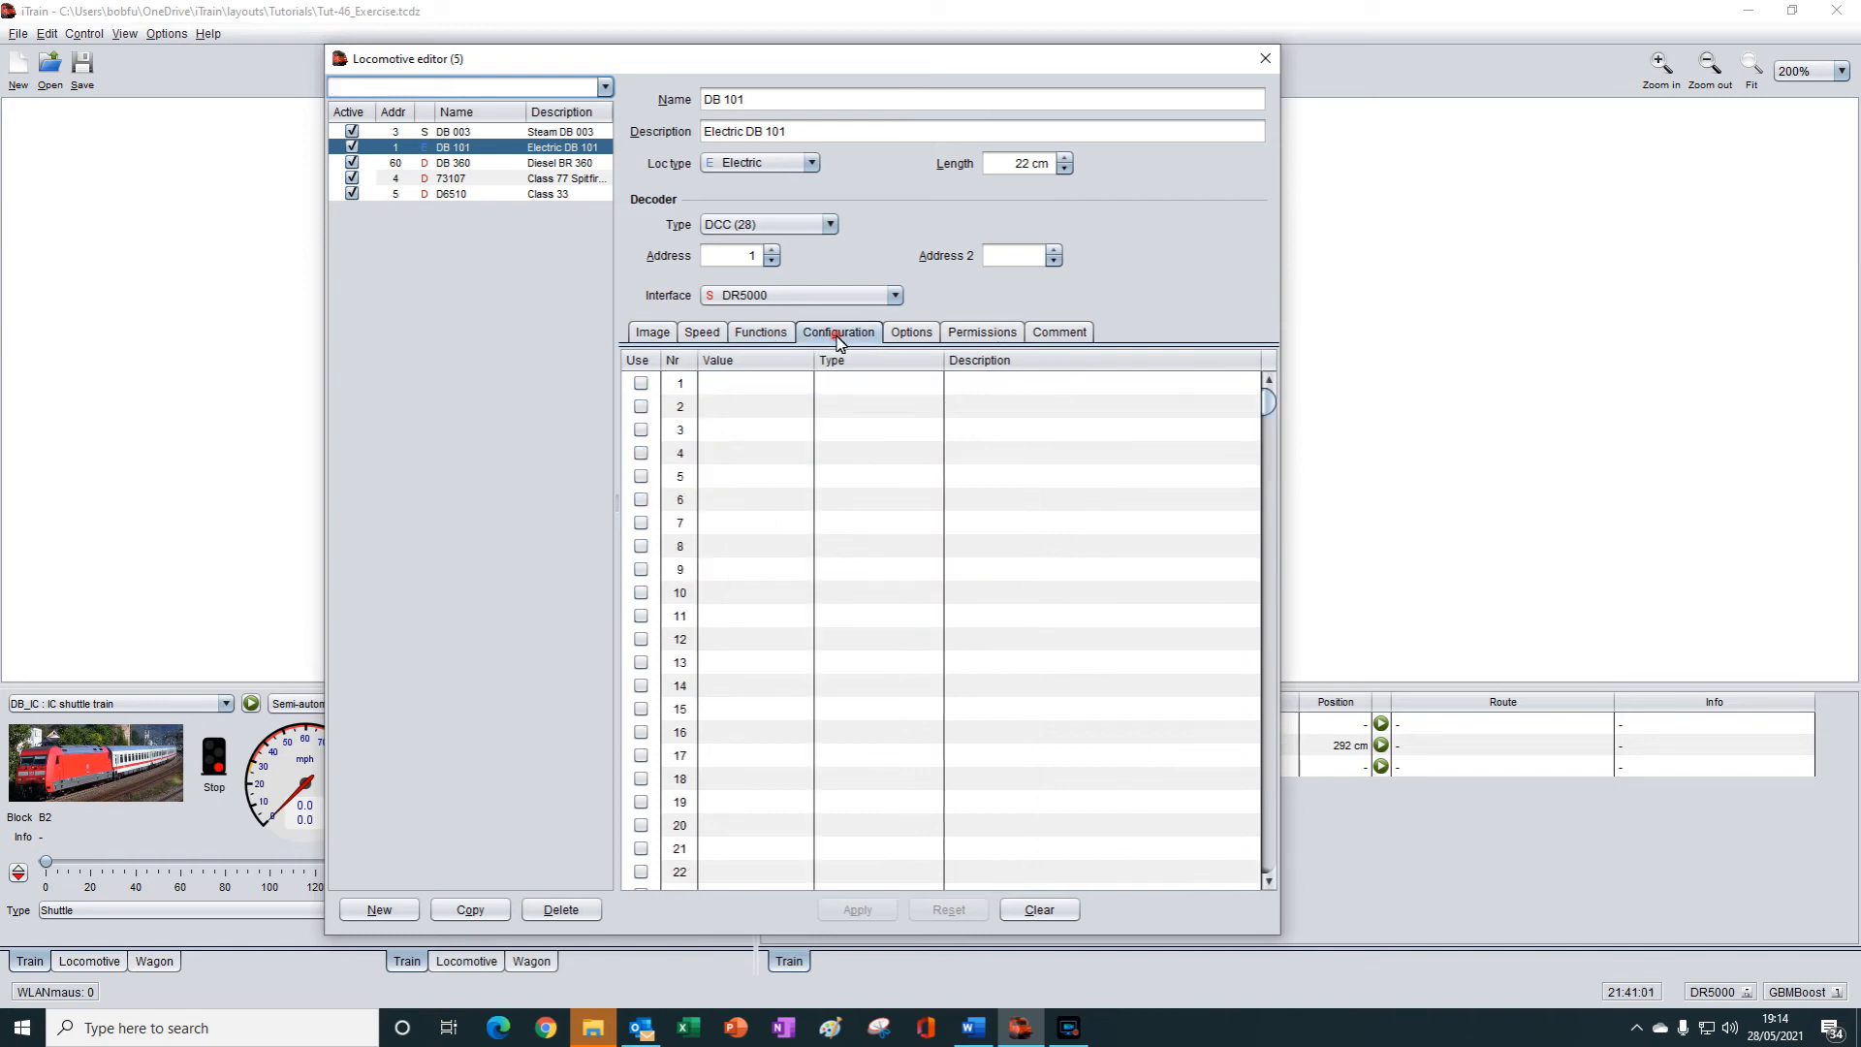
click(914, 335)
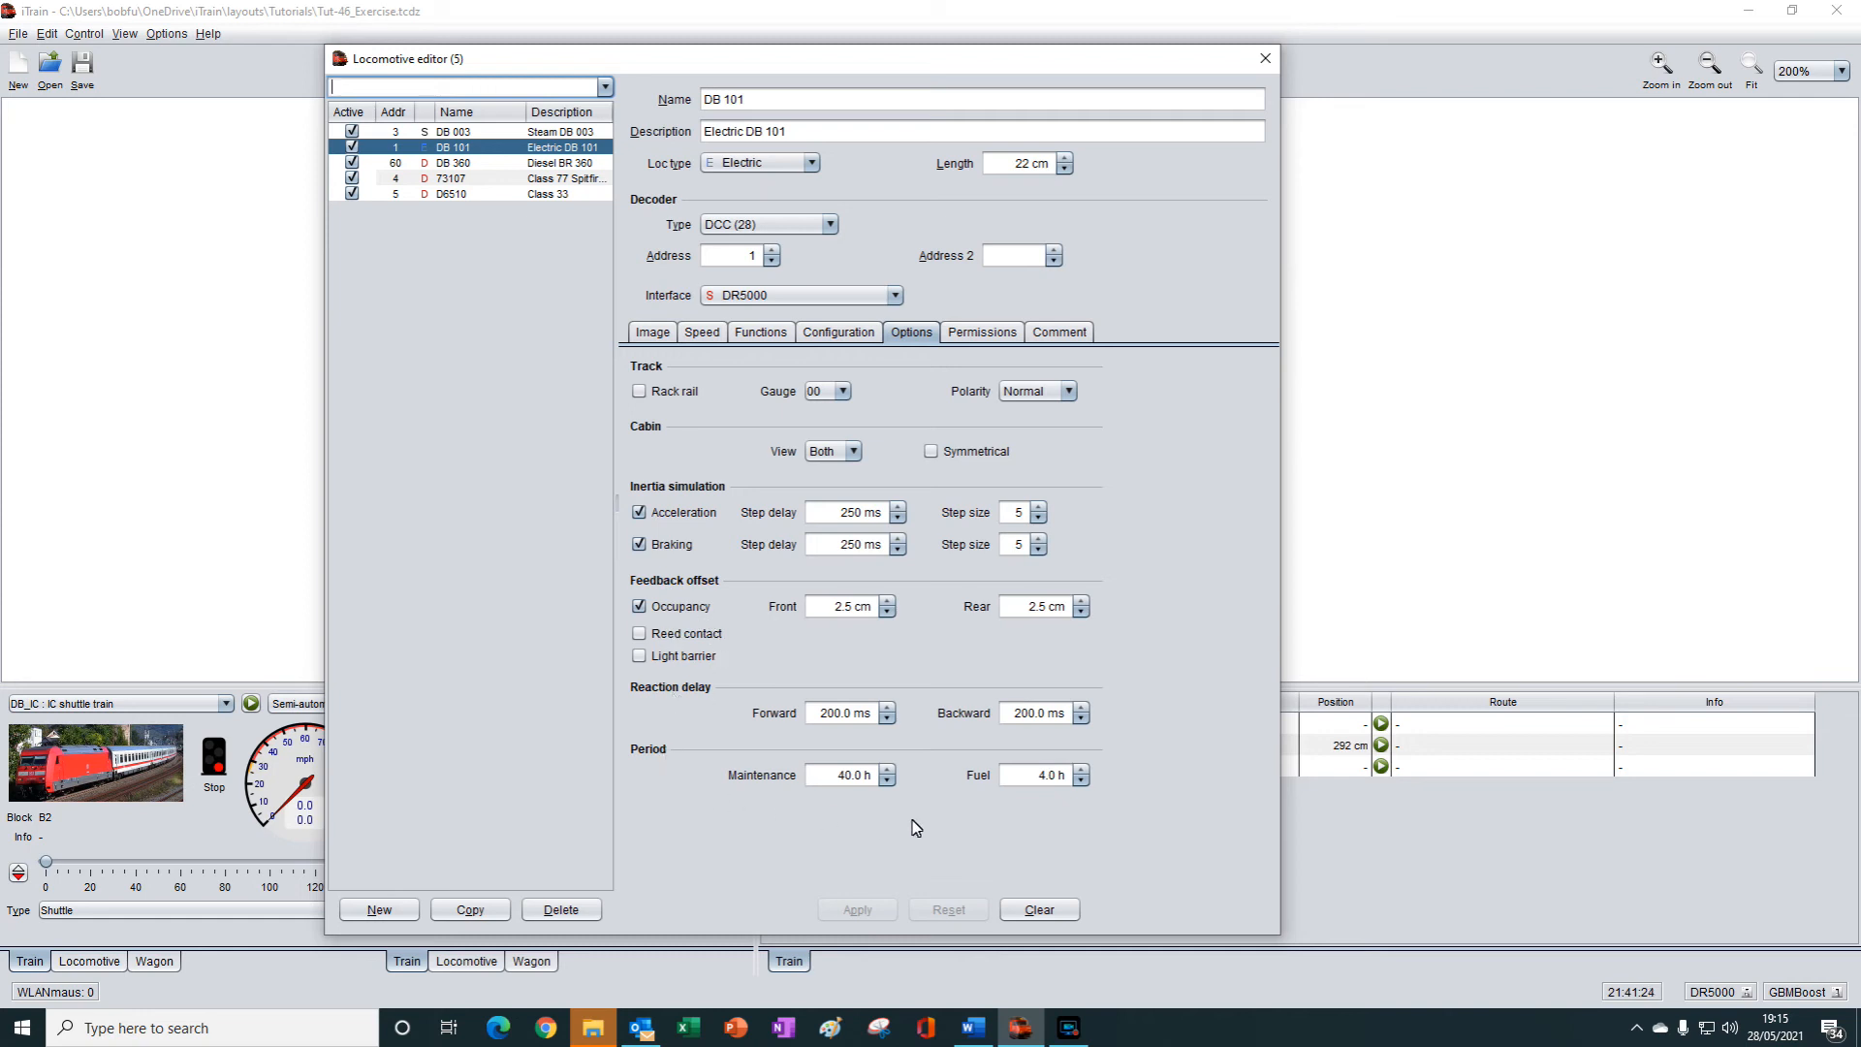
click(989, 336)
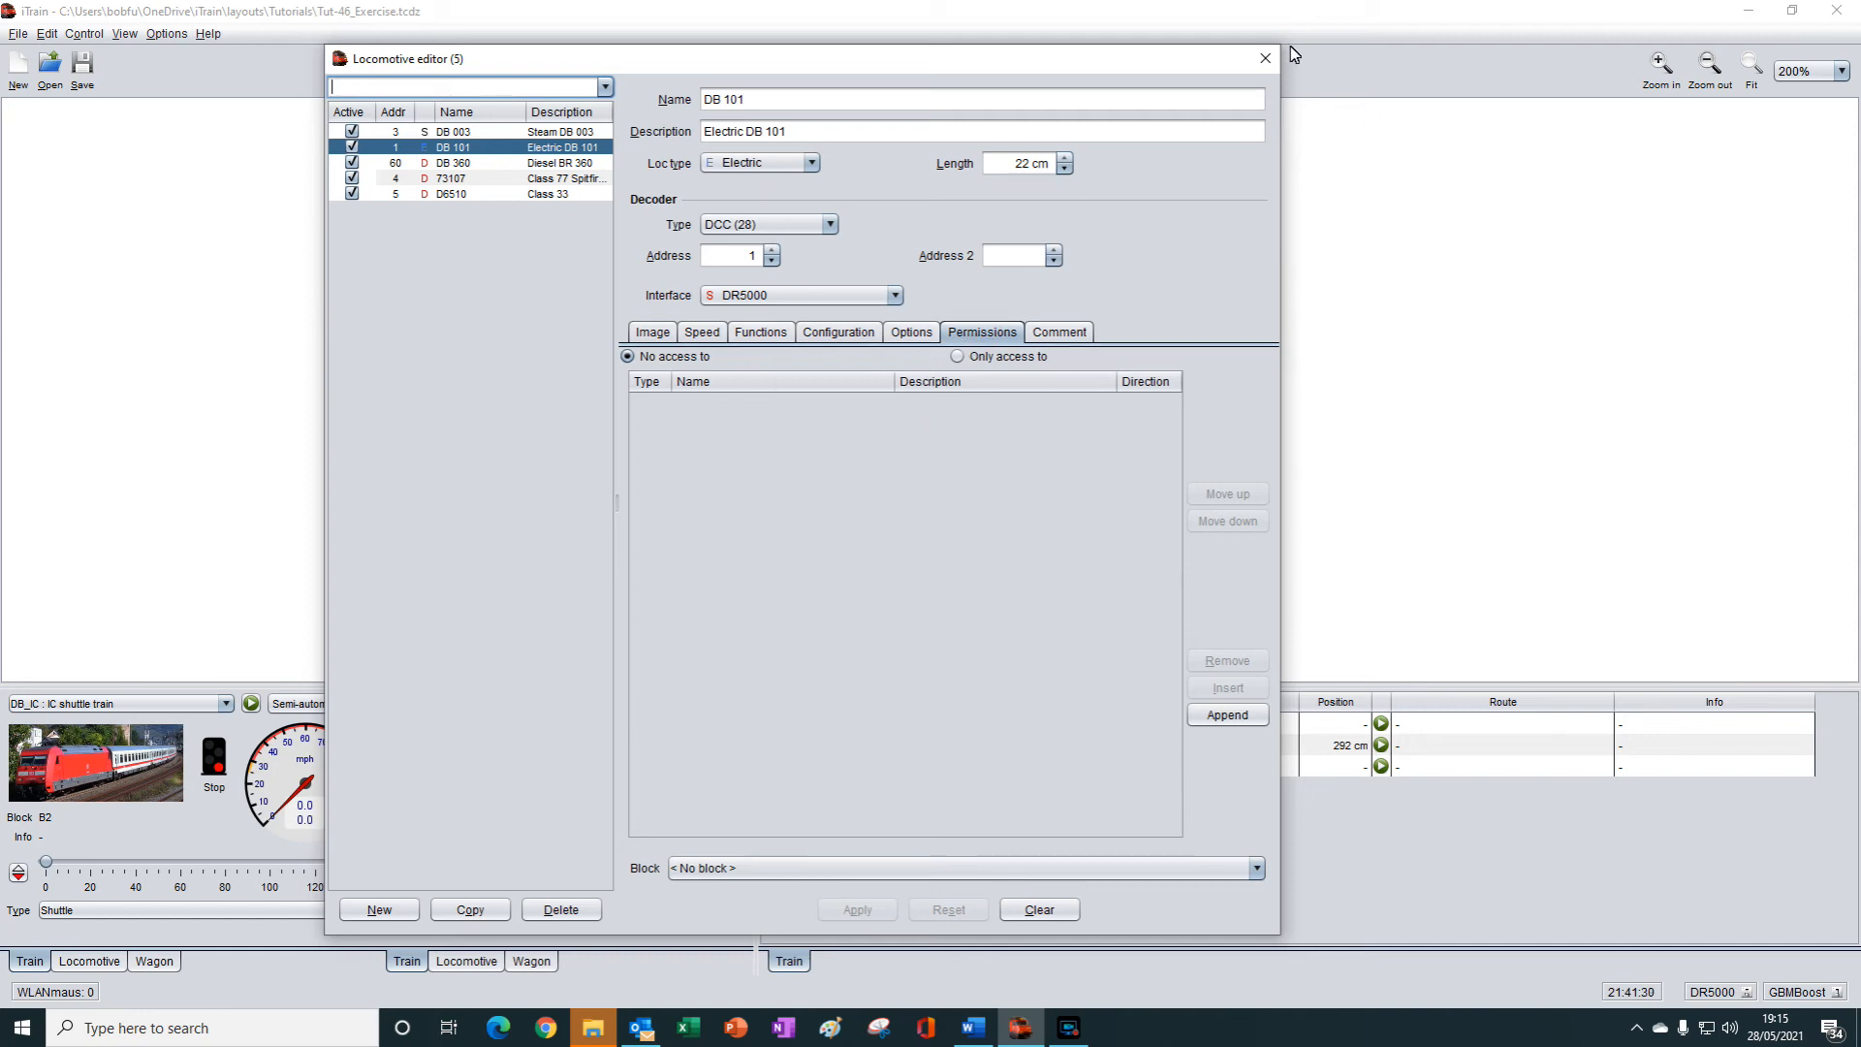
click(1266, 59)
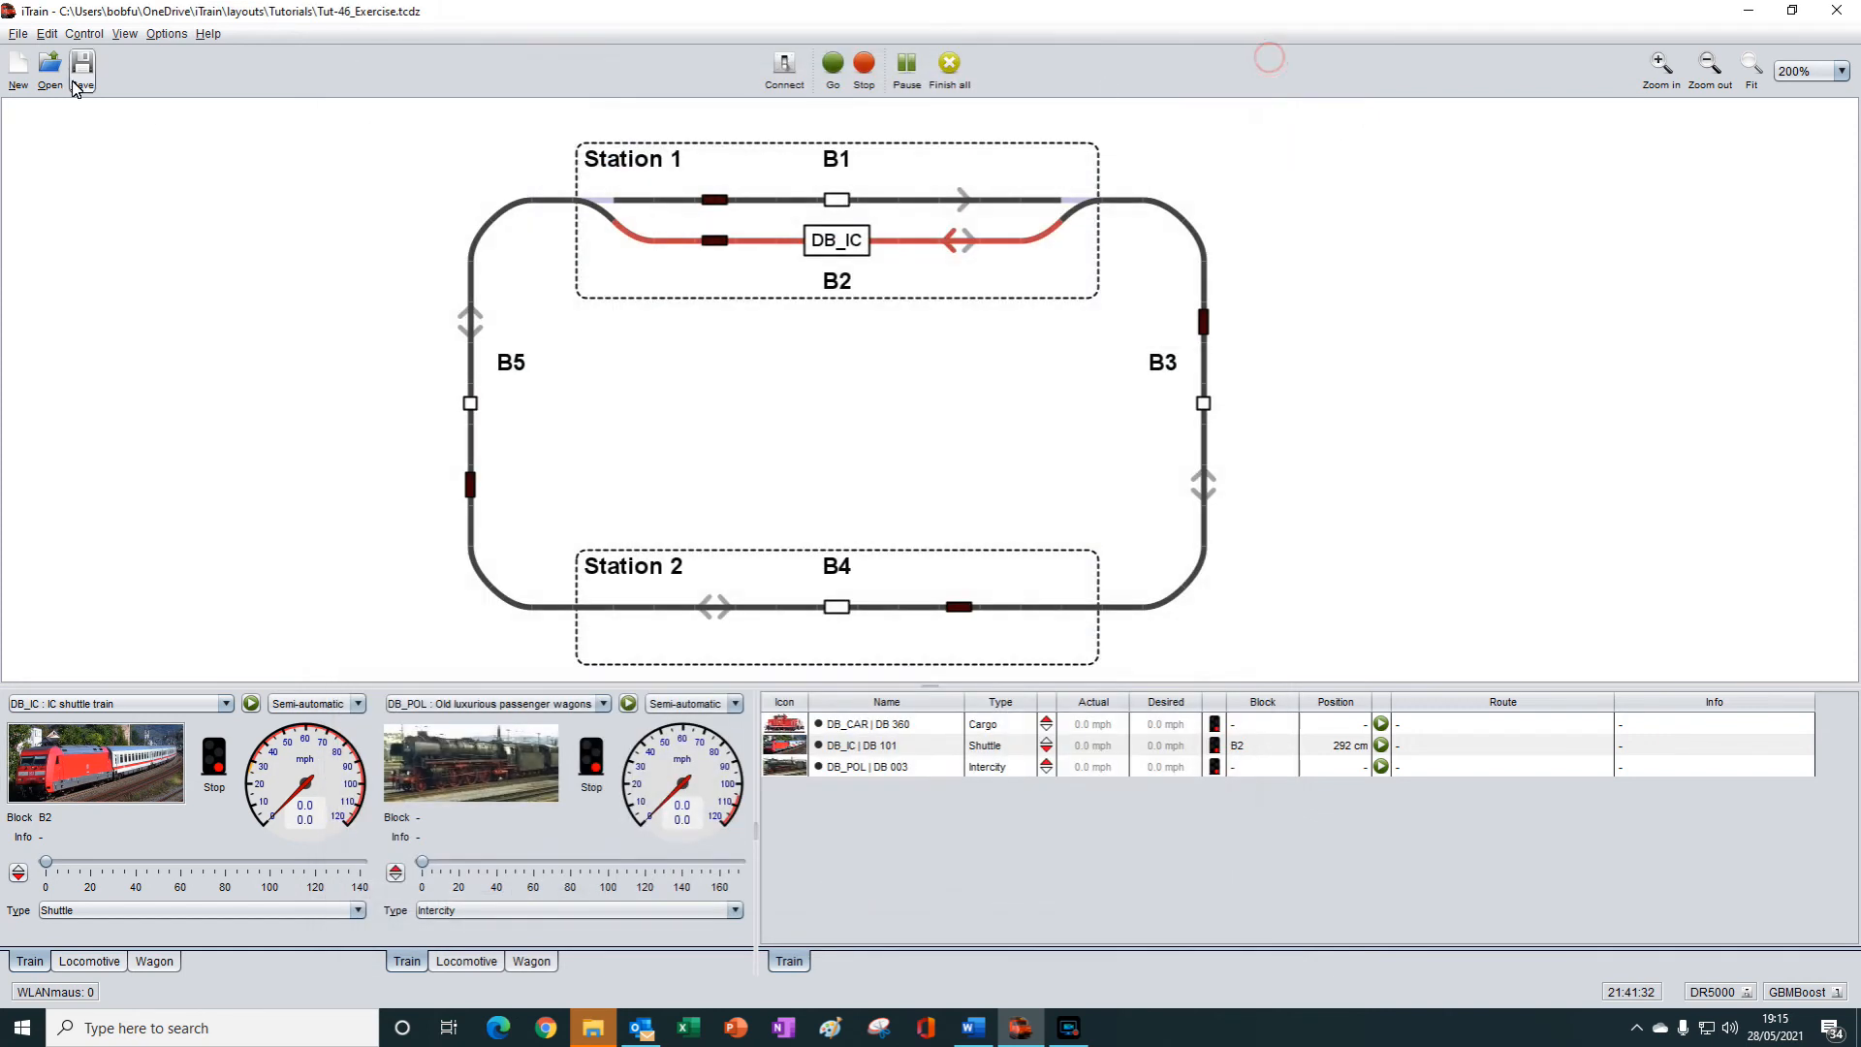
Review the decoder, options and permissions settings available in the wagon editor and close it.
click(44, 36)
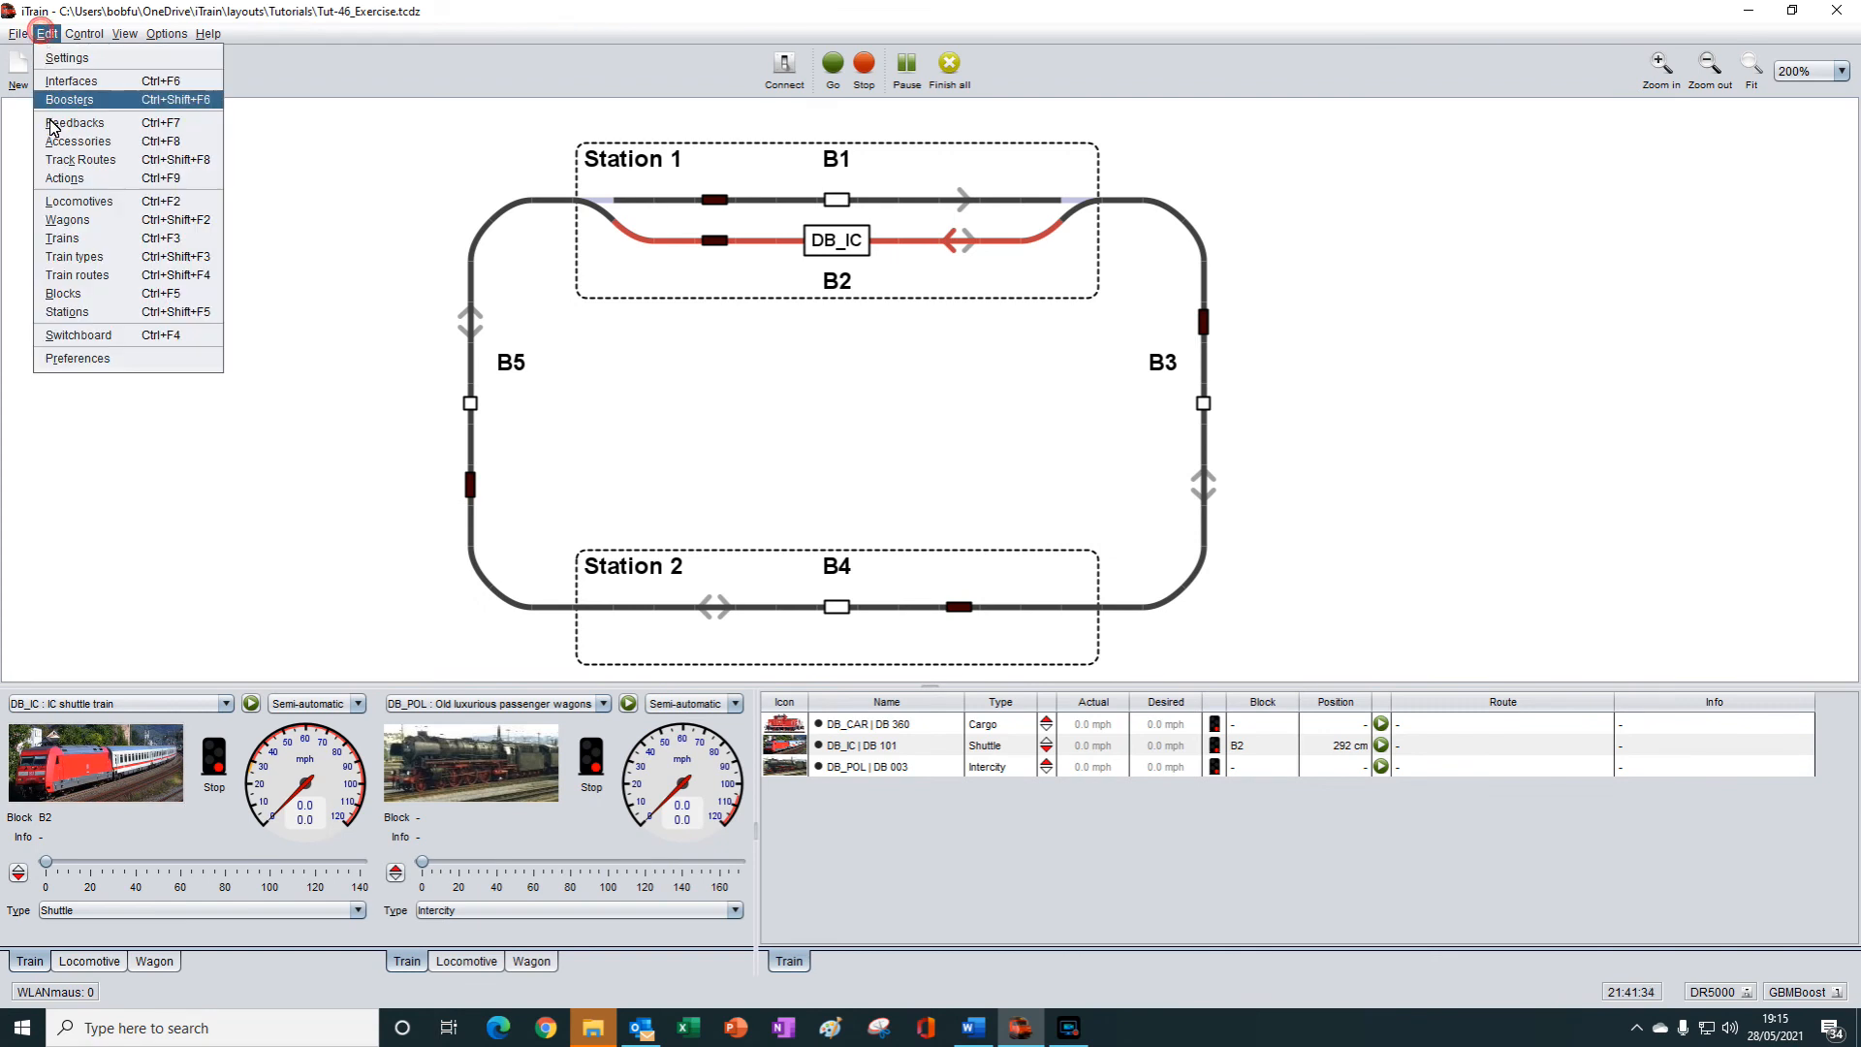
click(60, 225)
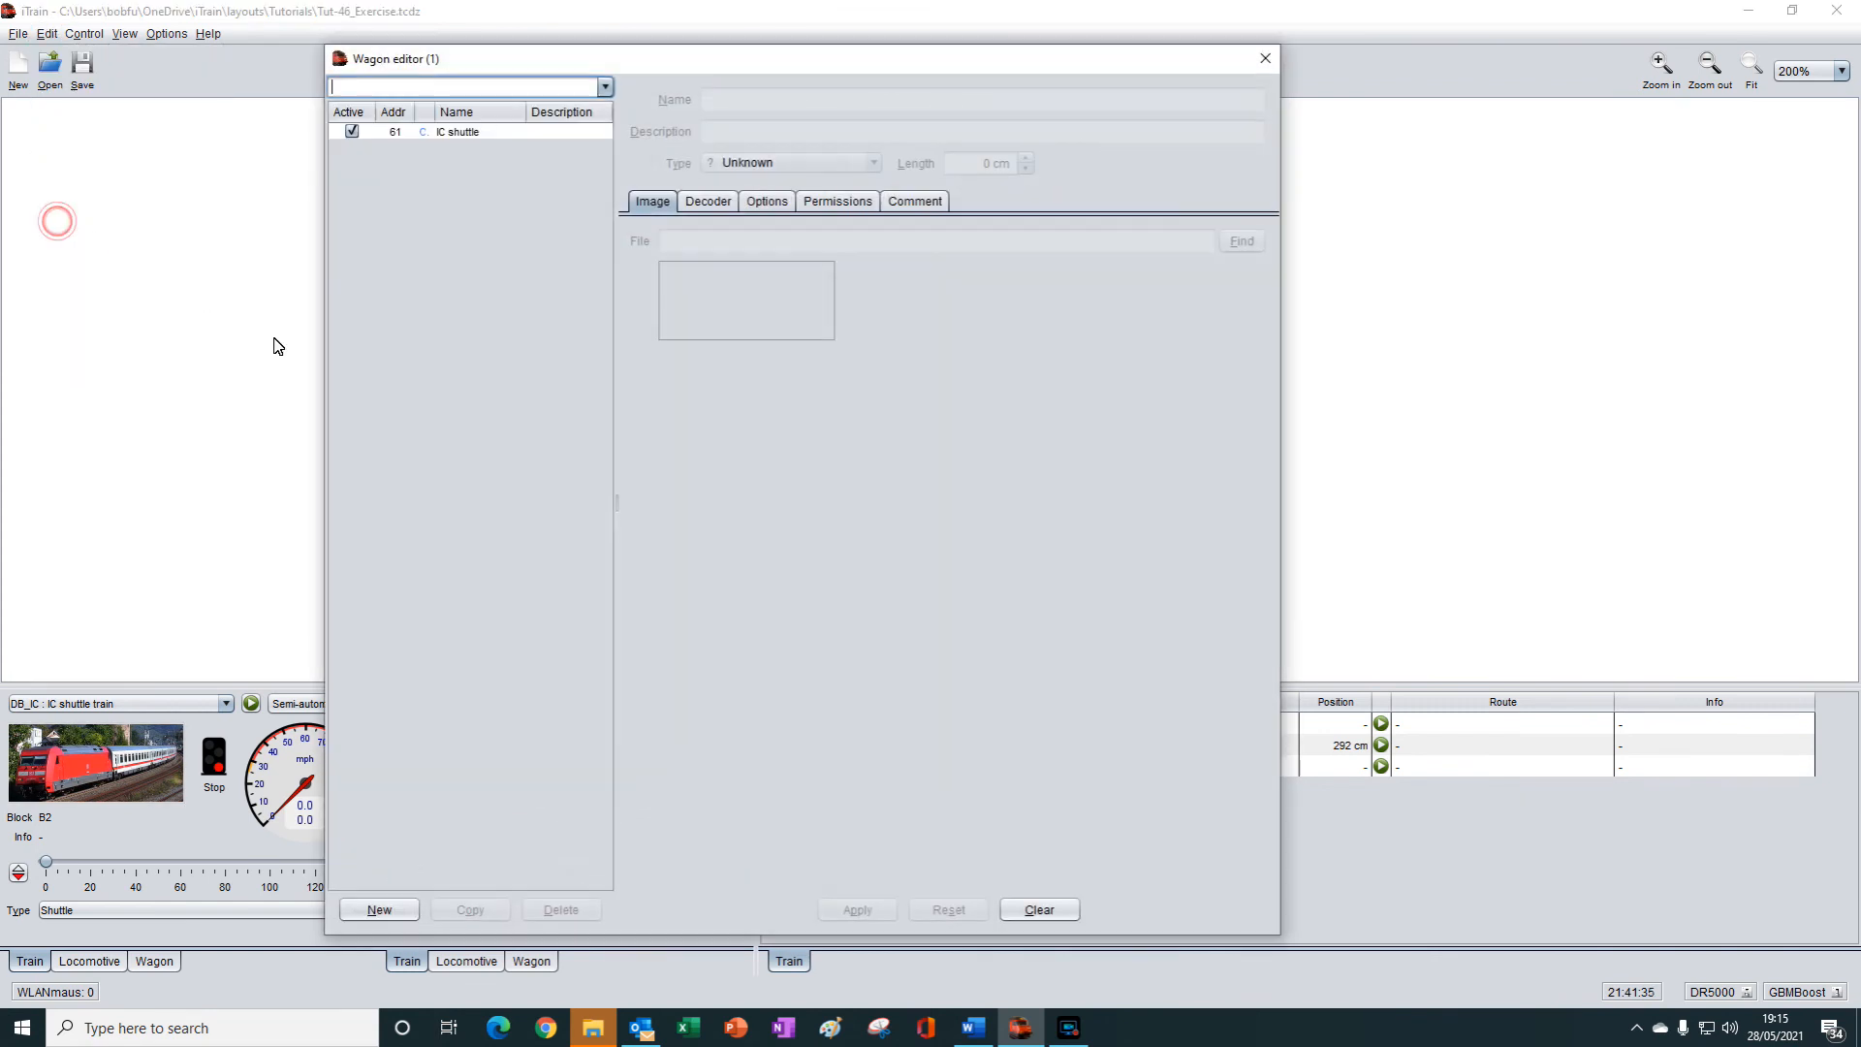
click(725, 206)
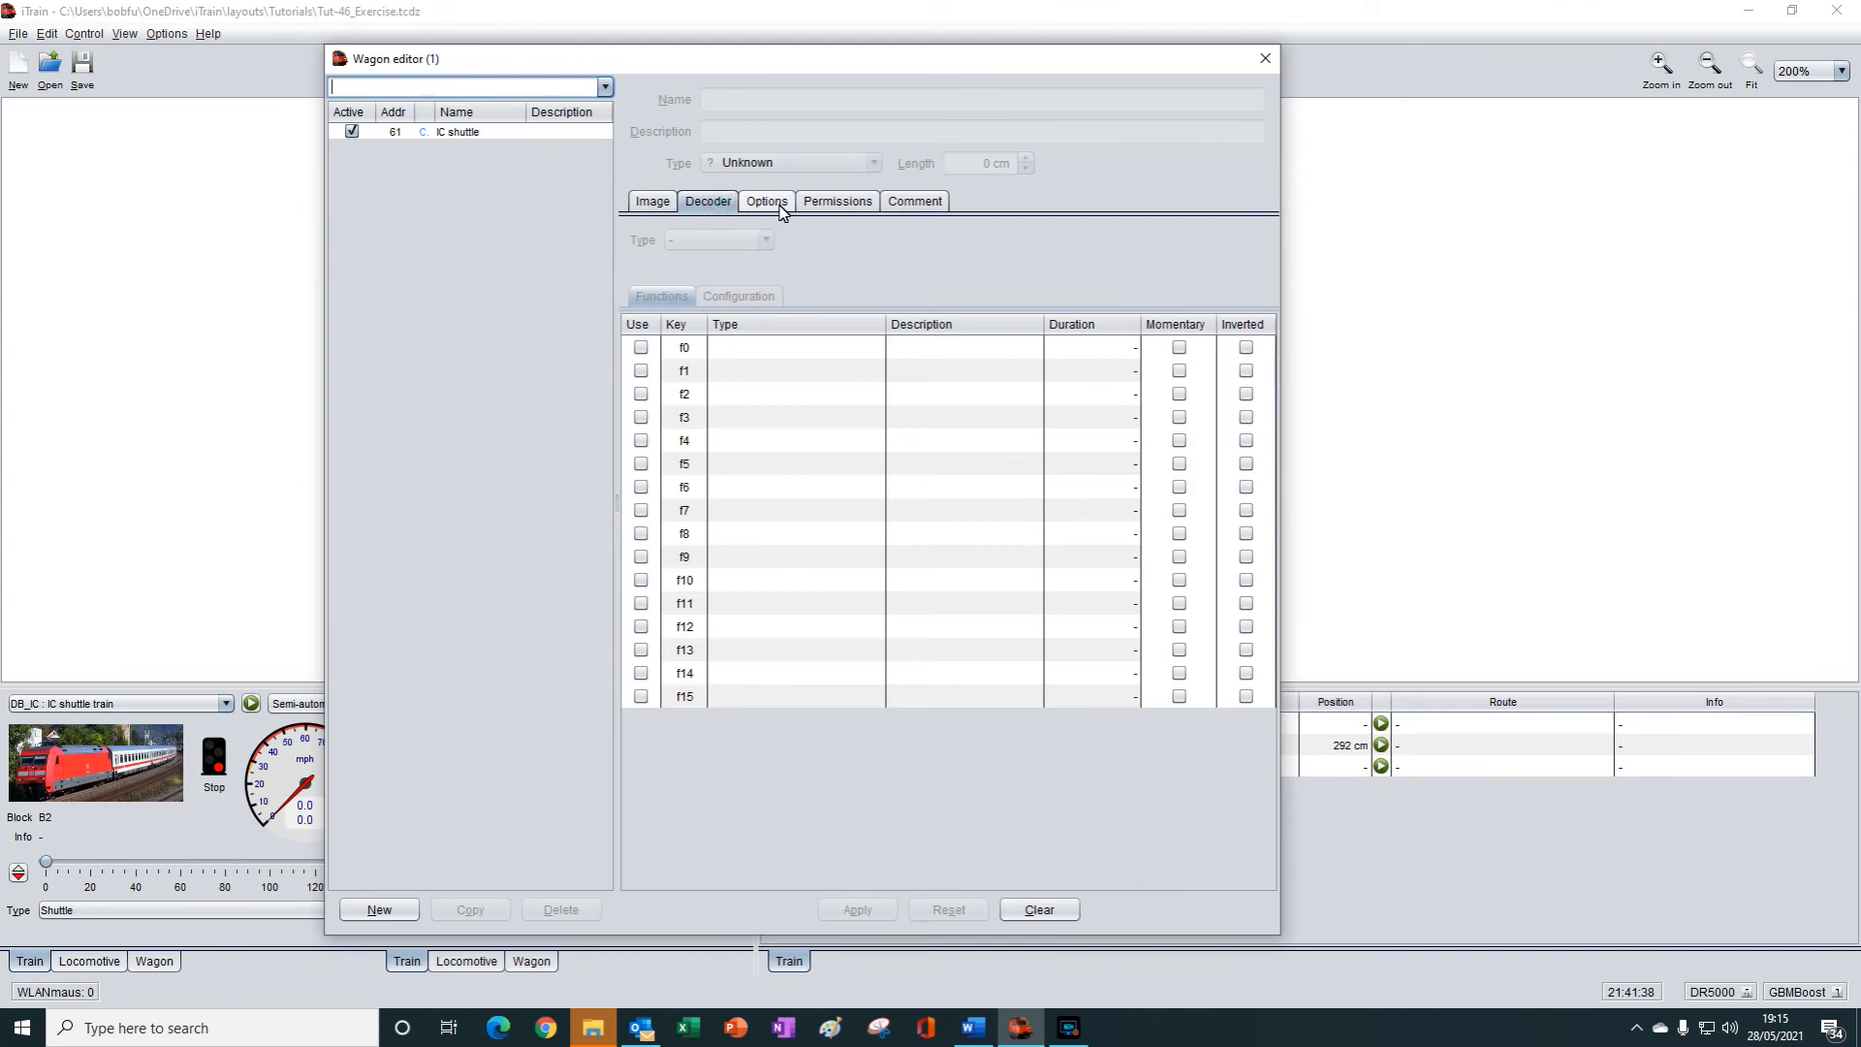
click(773, 205)
click(857, 204)
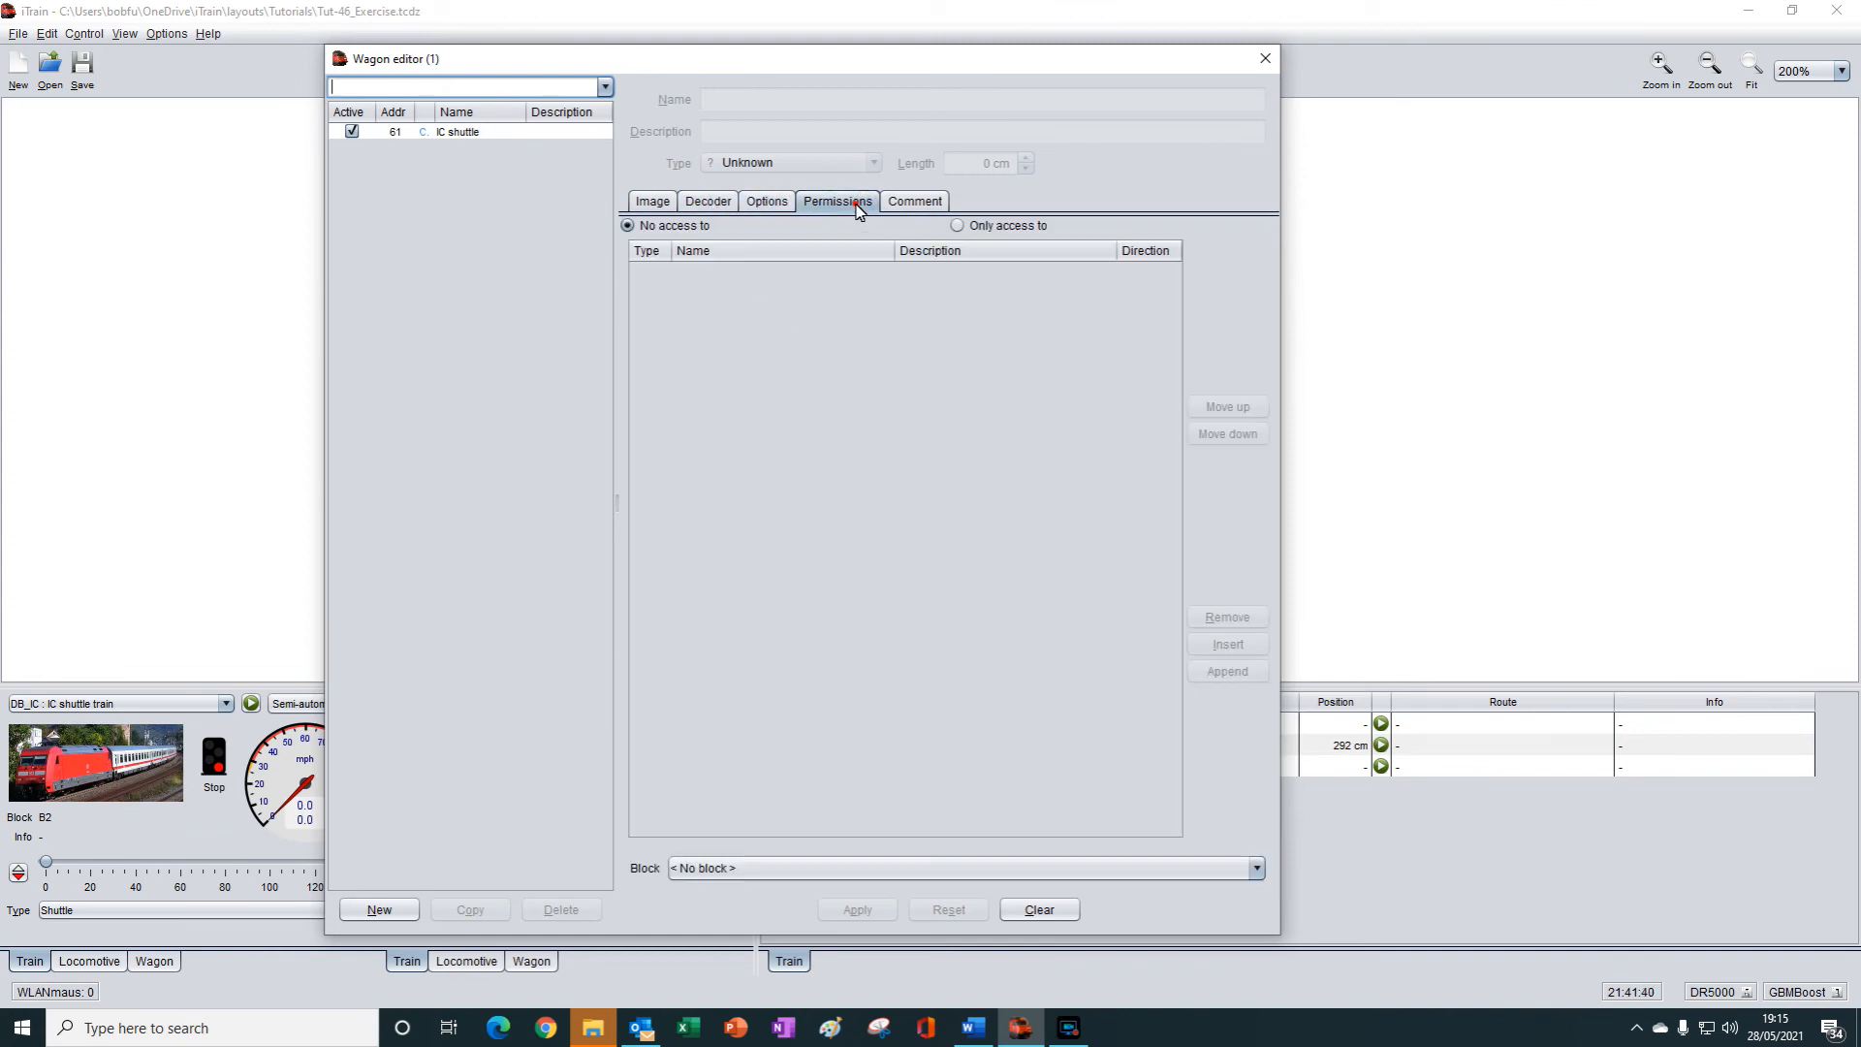
click(1265, 58)
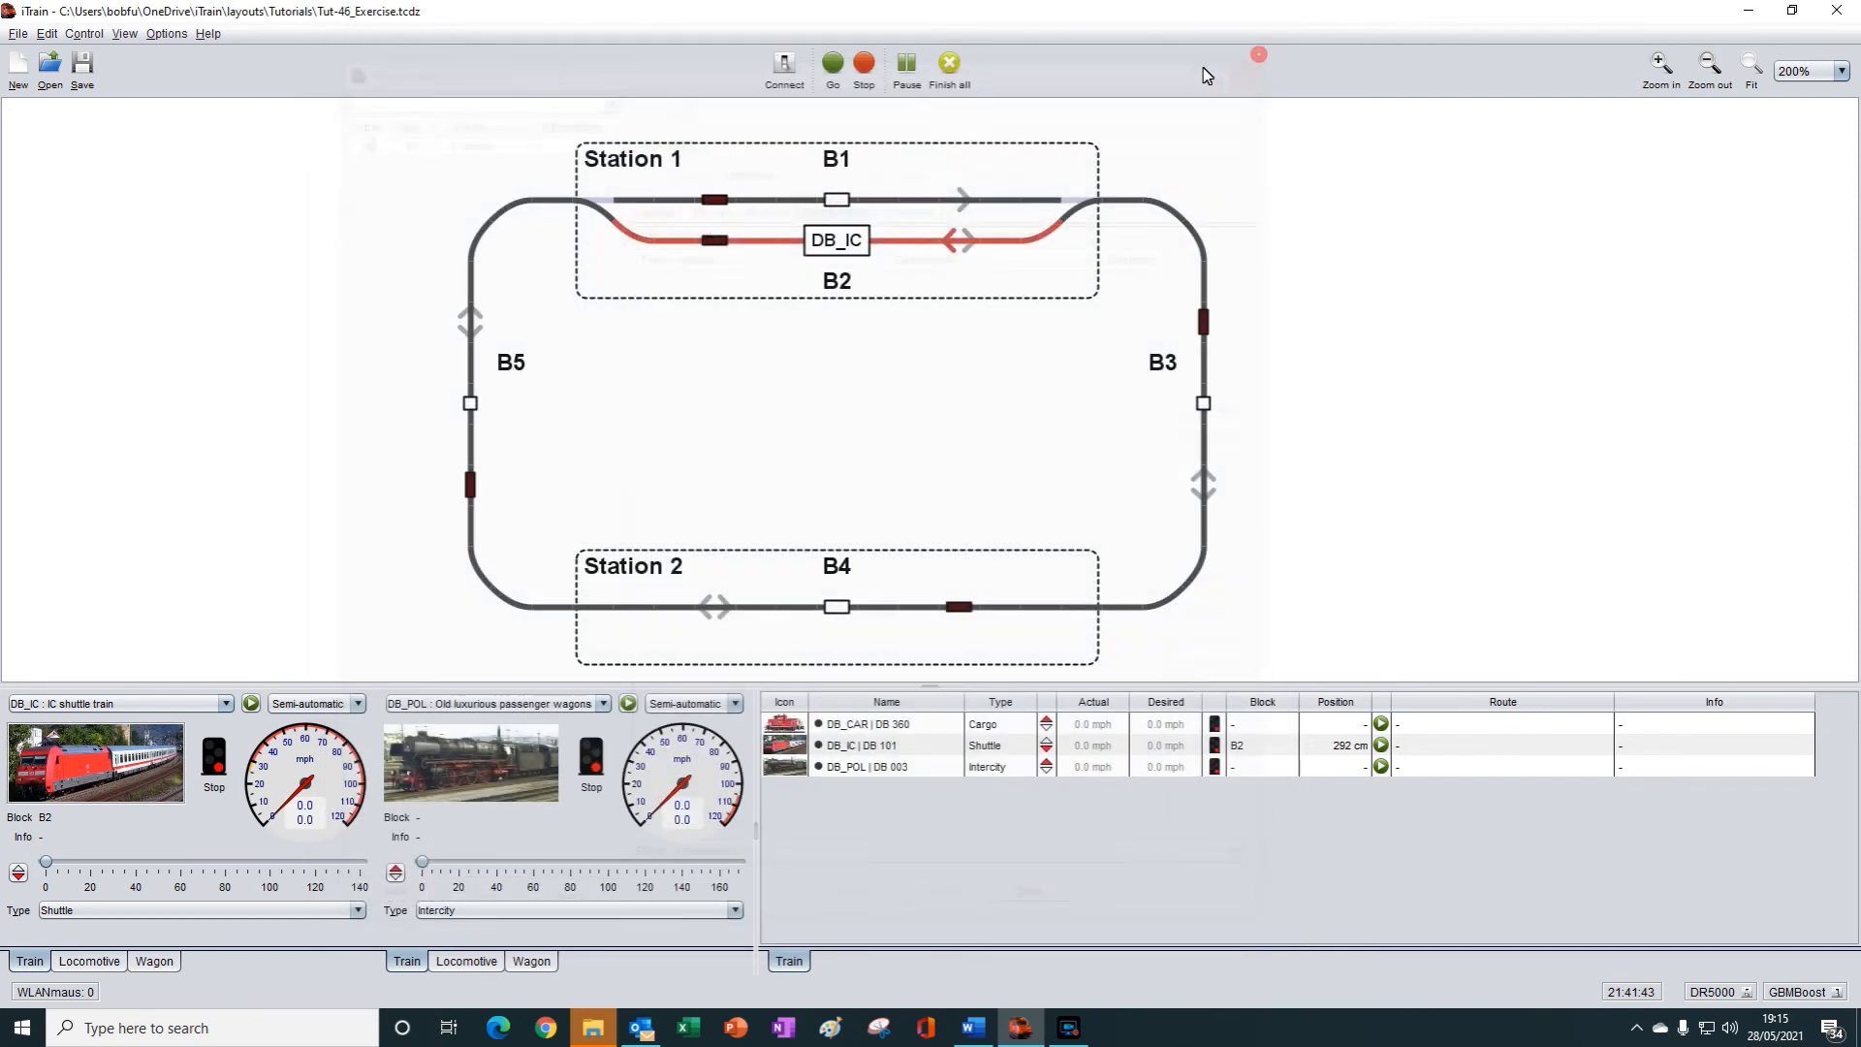
Review the permissions, routes, options, functions and composition of train DB_IC and close the train editor.
click(46, 35)
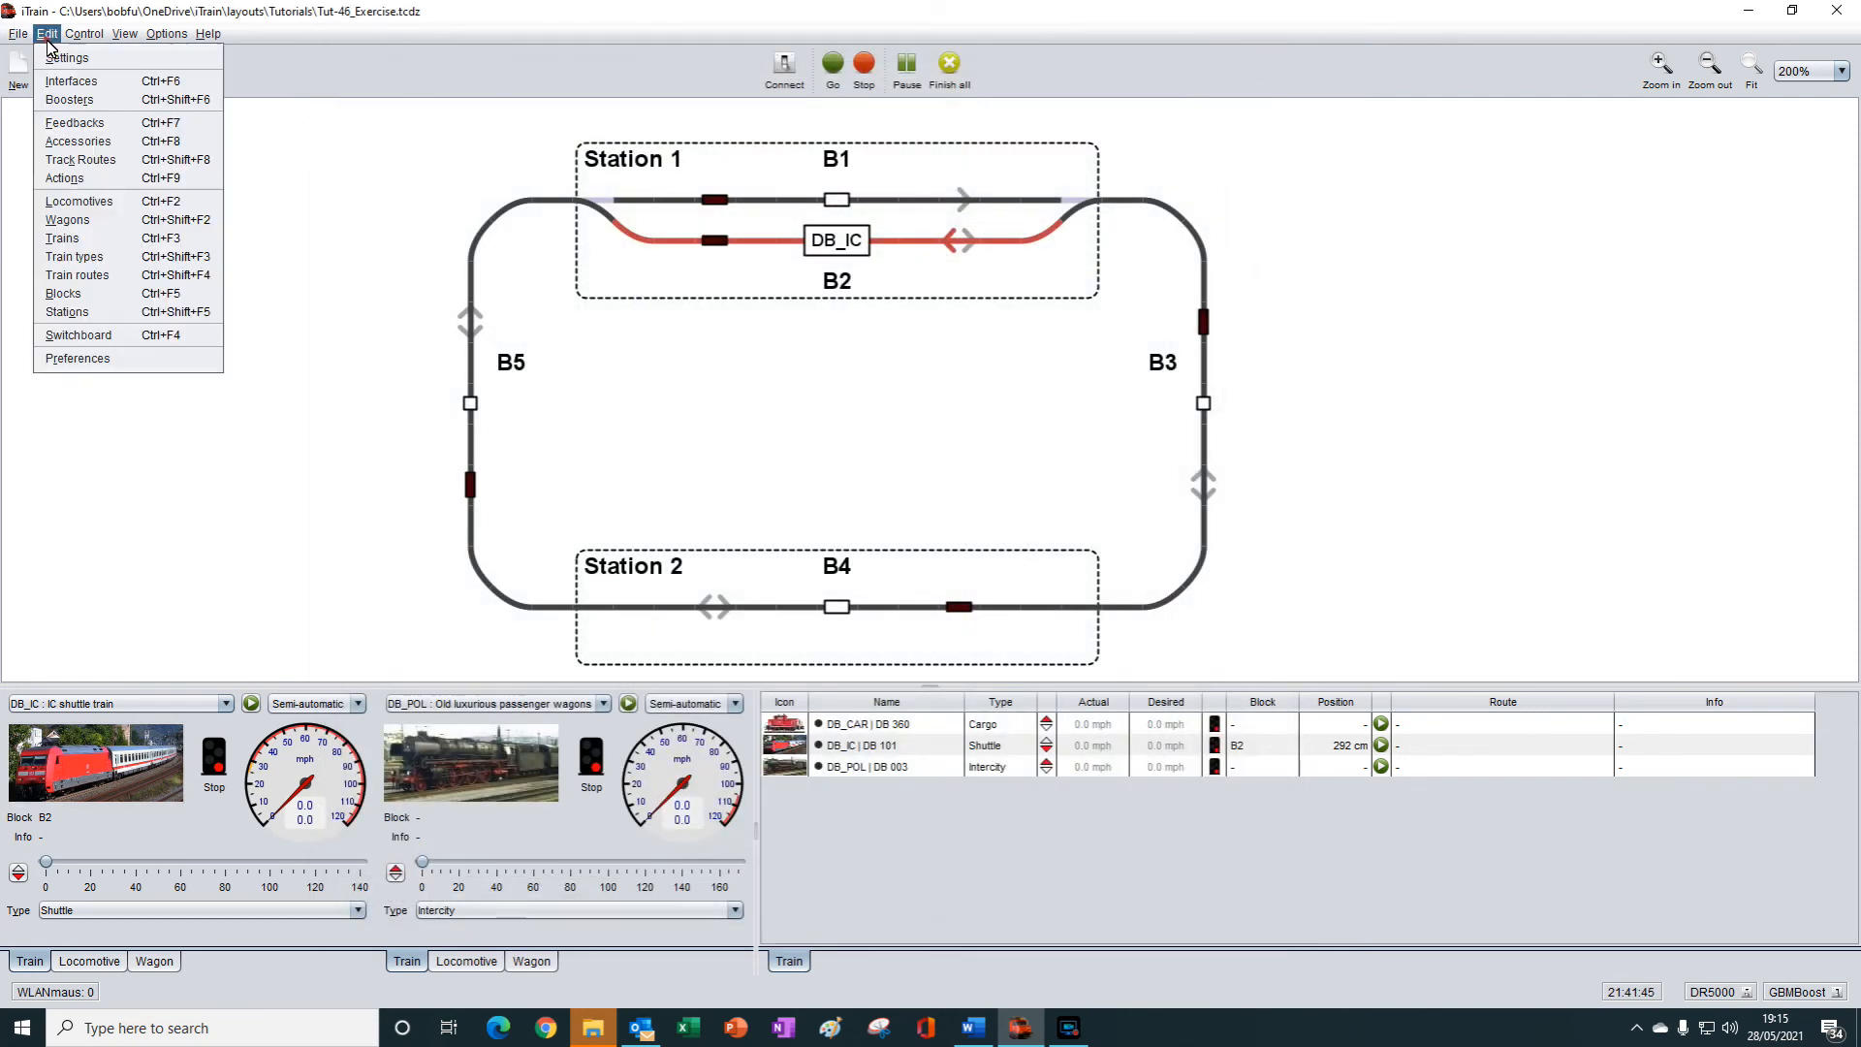
click(70, 248)
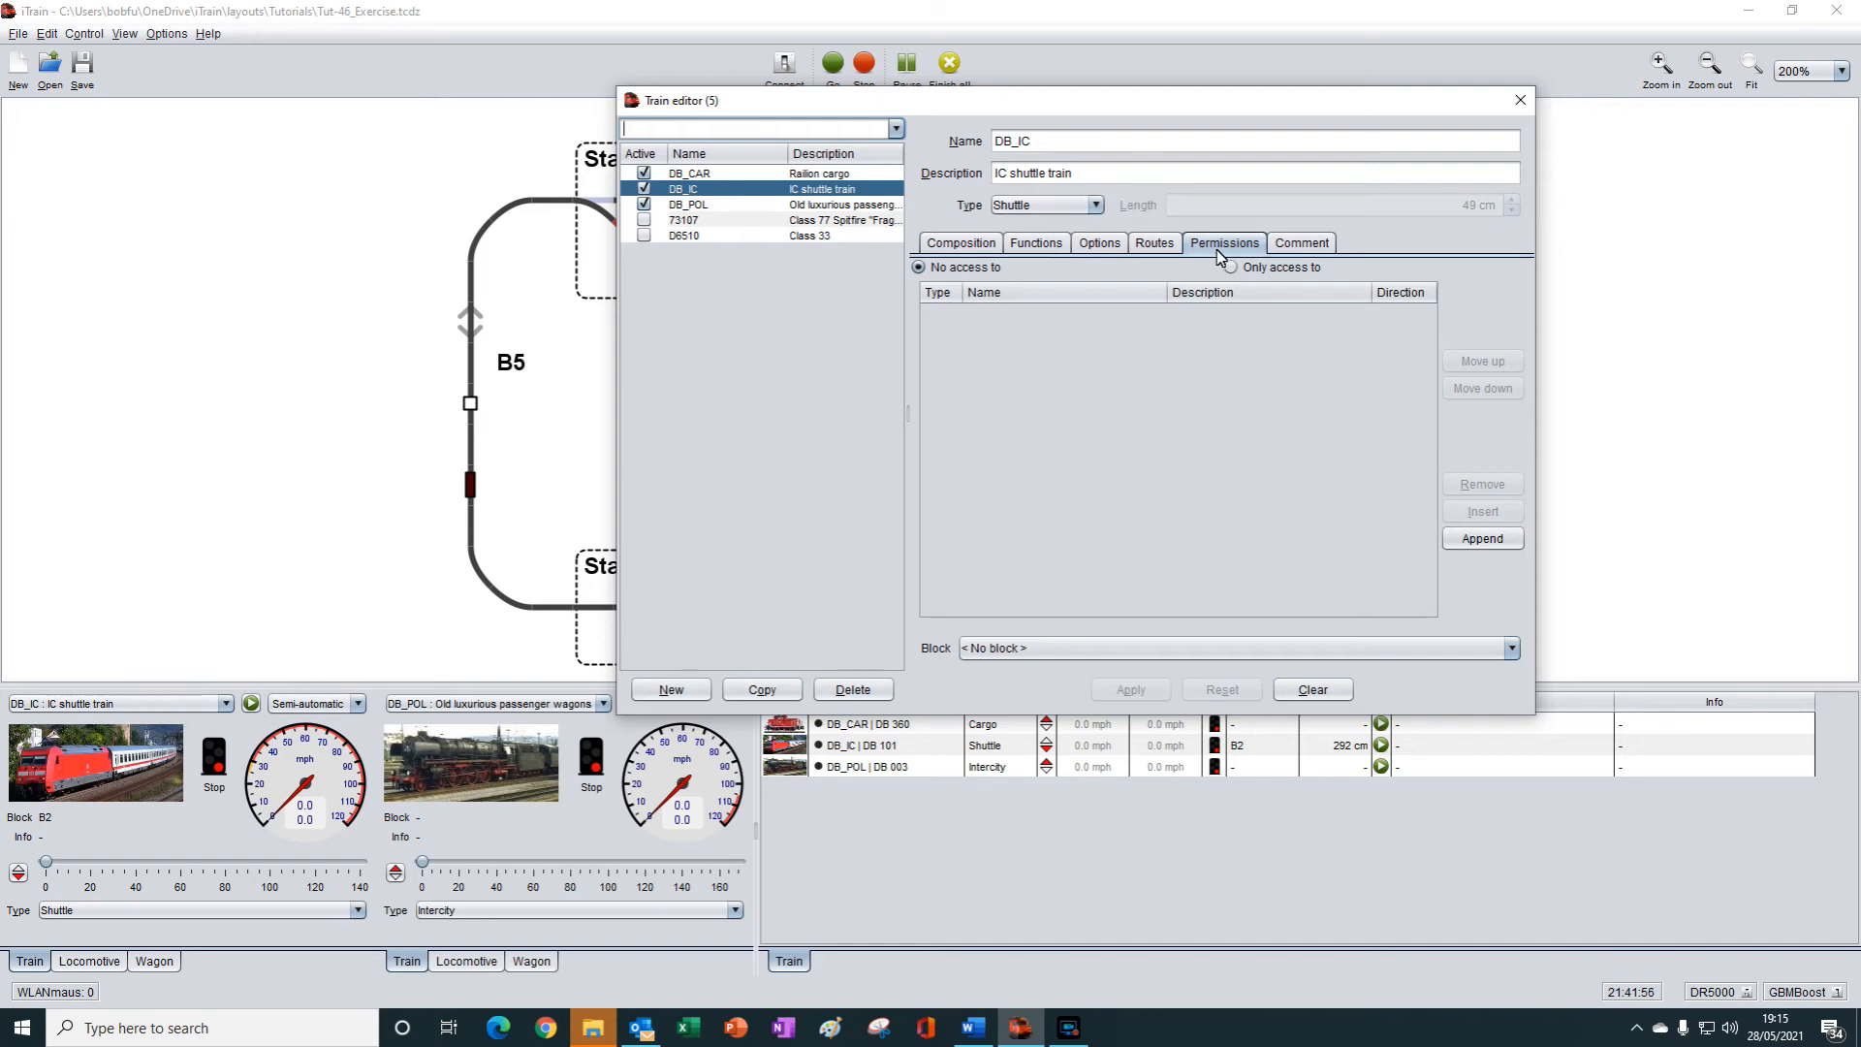
click(1161, 250)
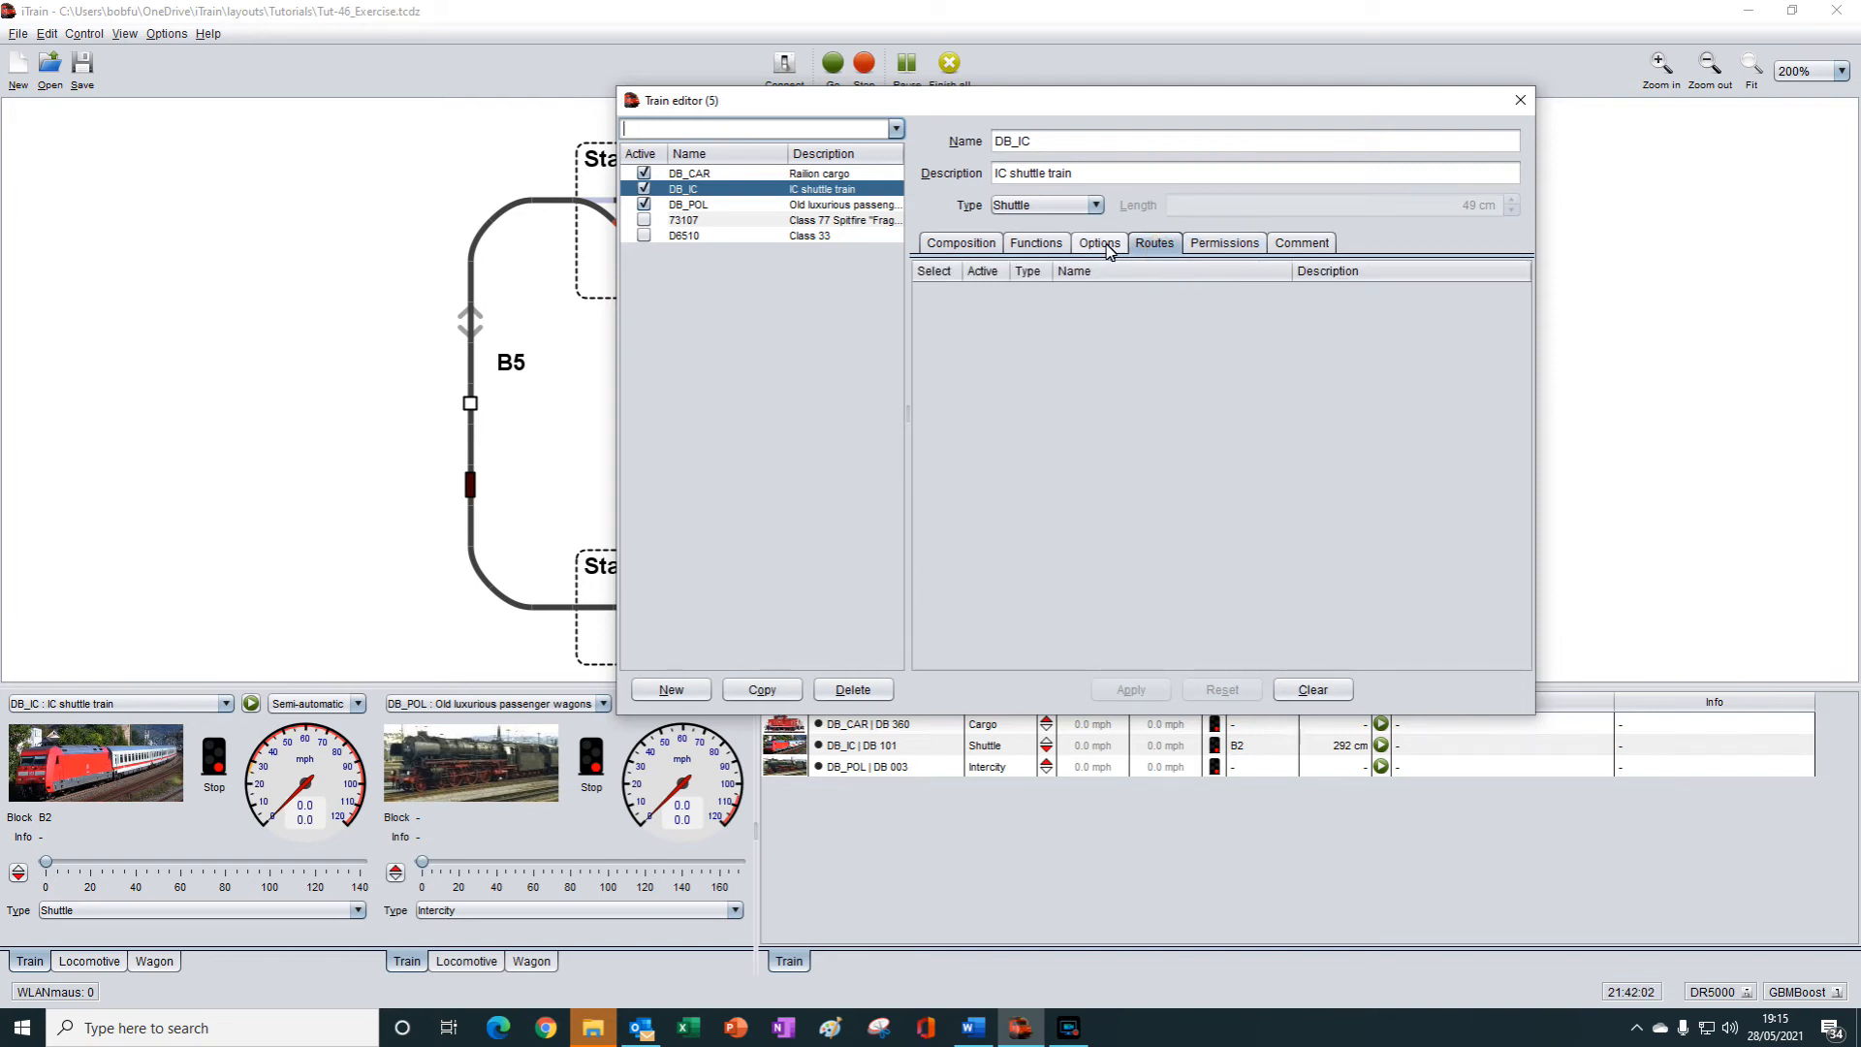
click(1110, 248)
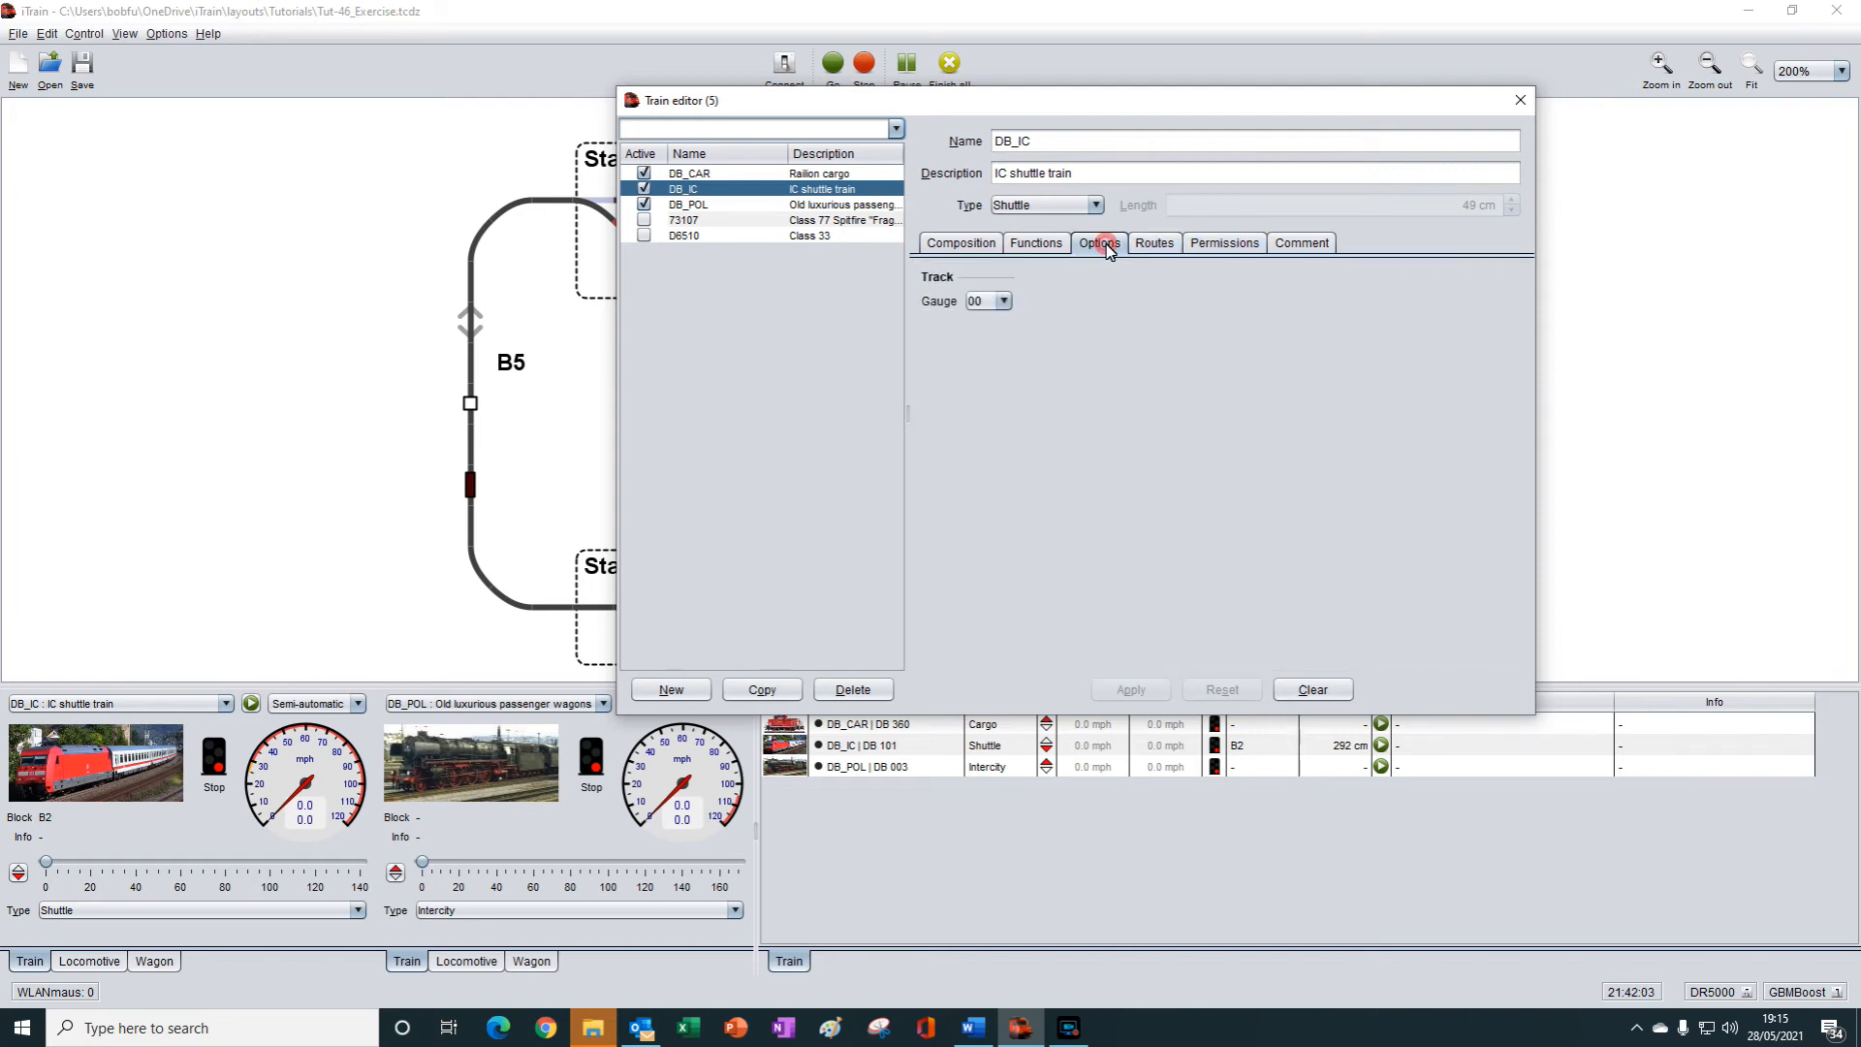
click(1030, 246)
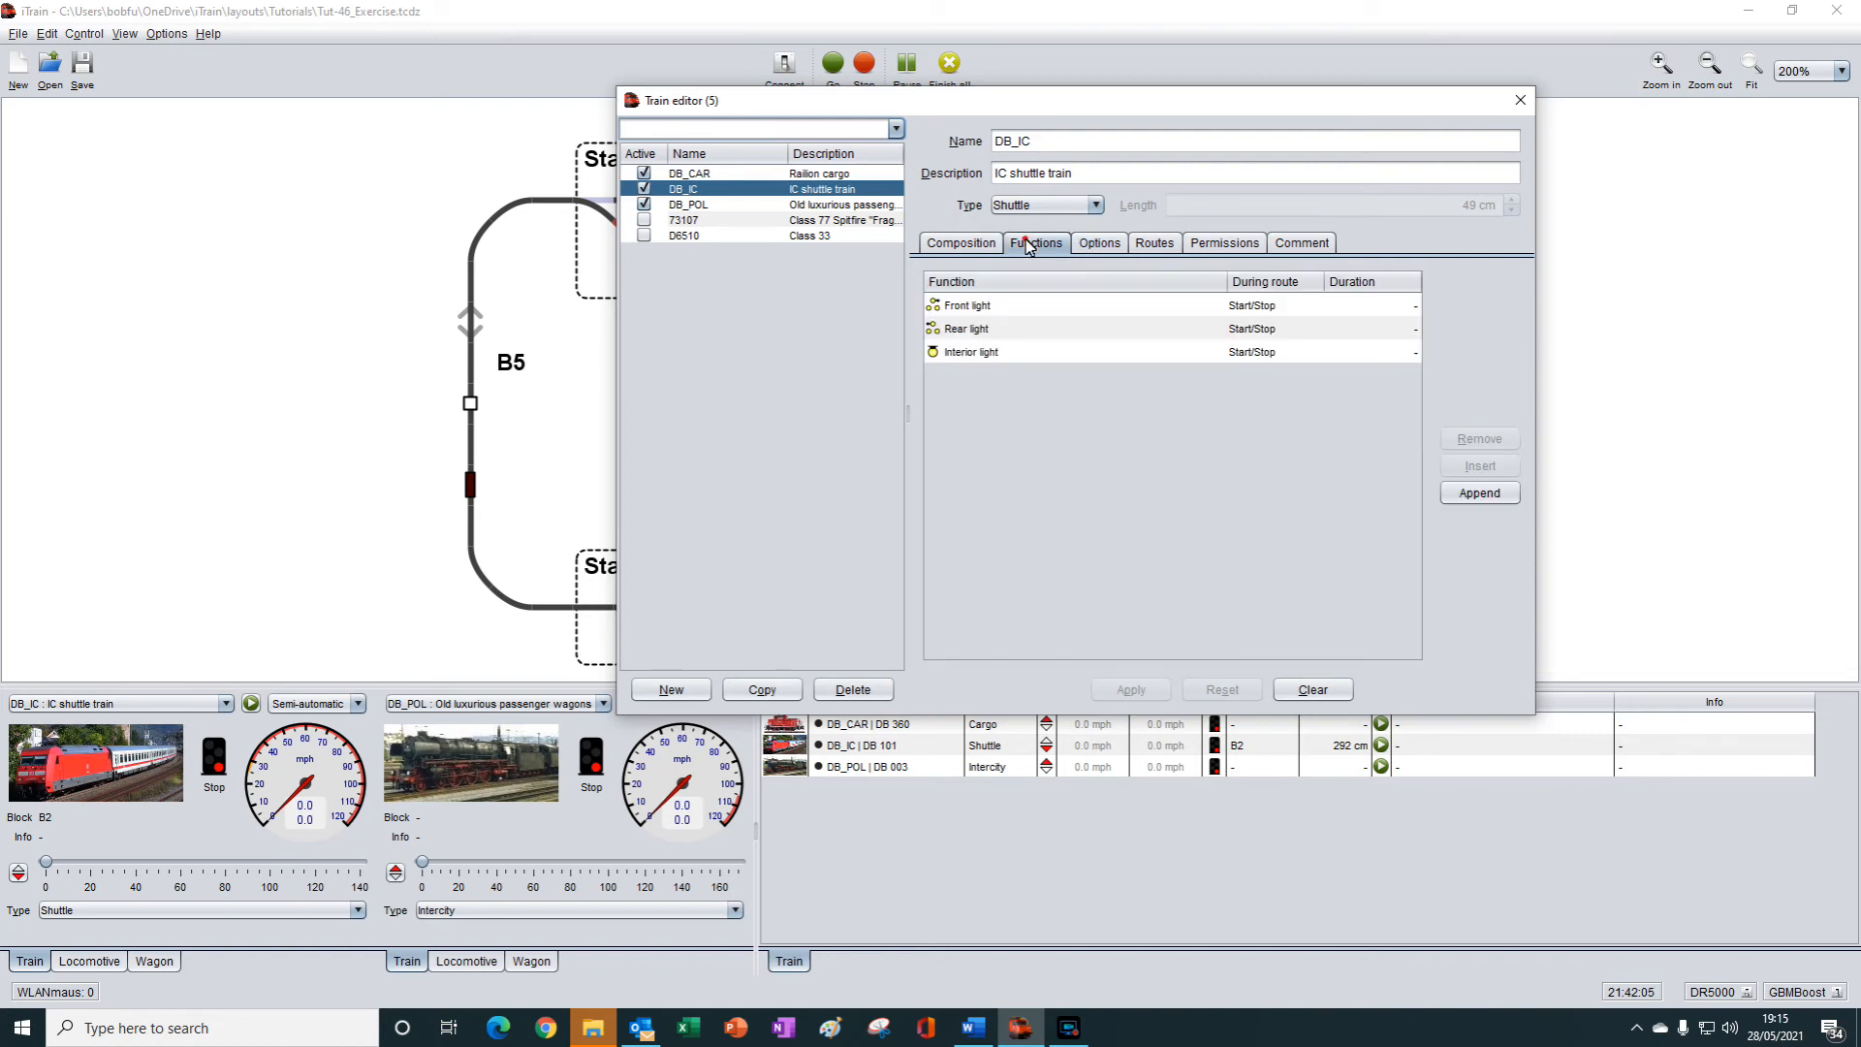
click(960, 246)
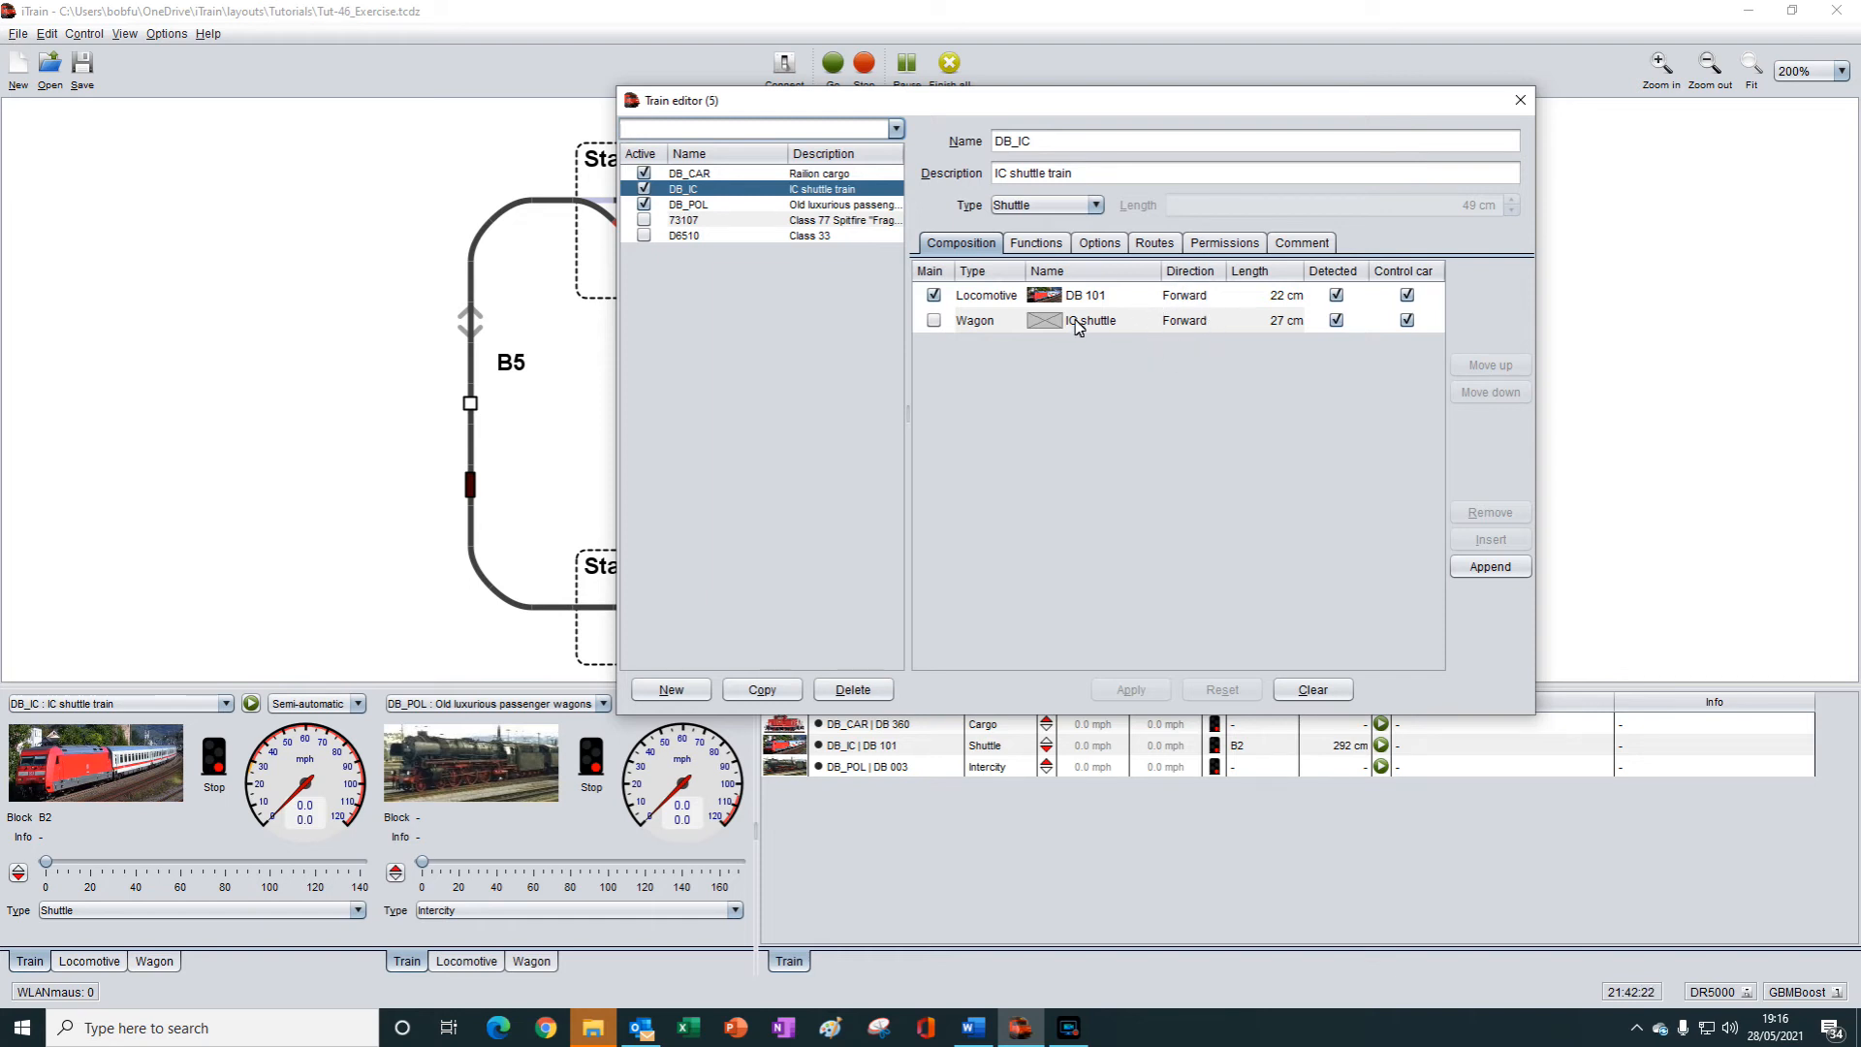
click(1519, 103)
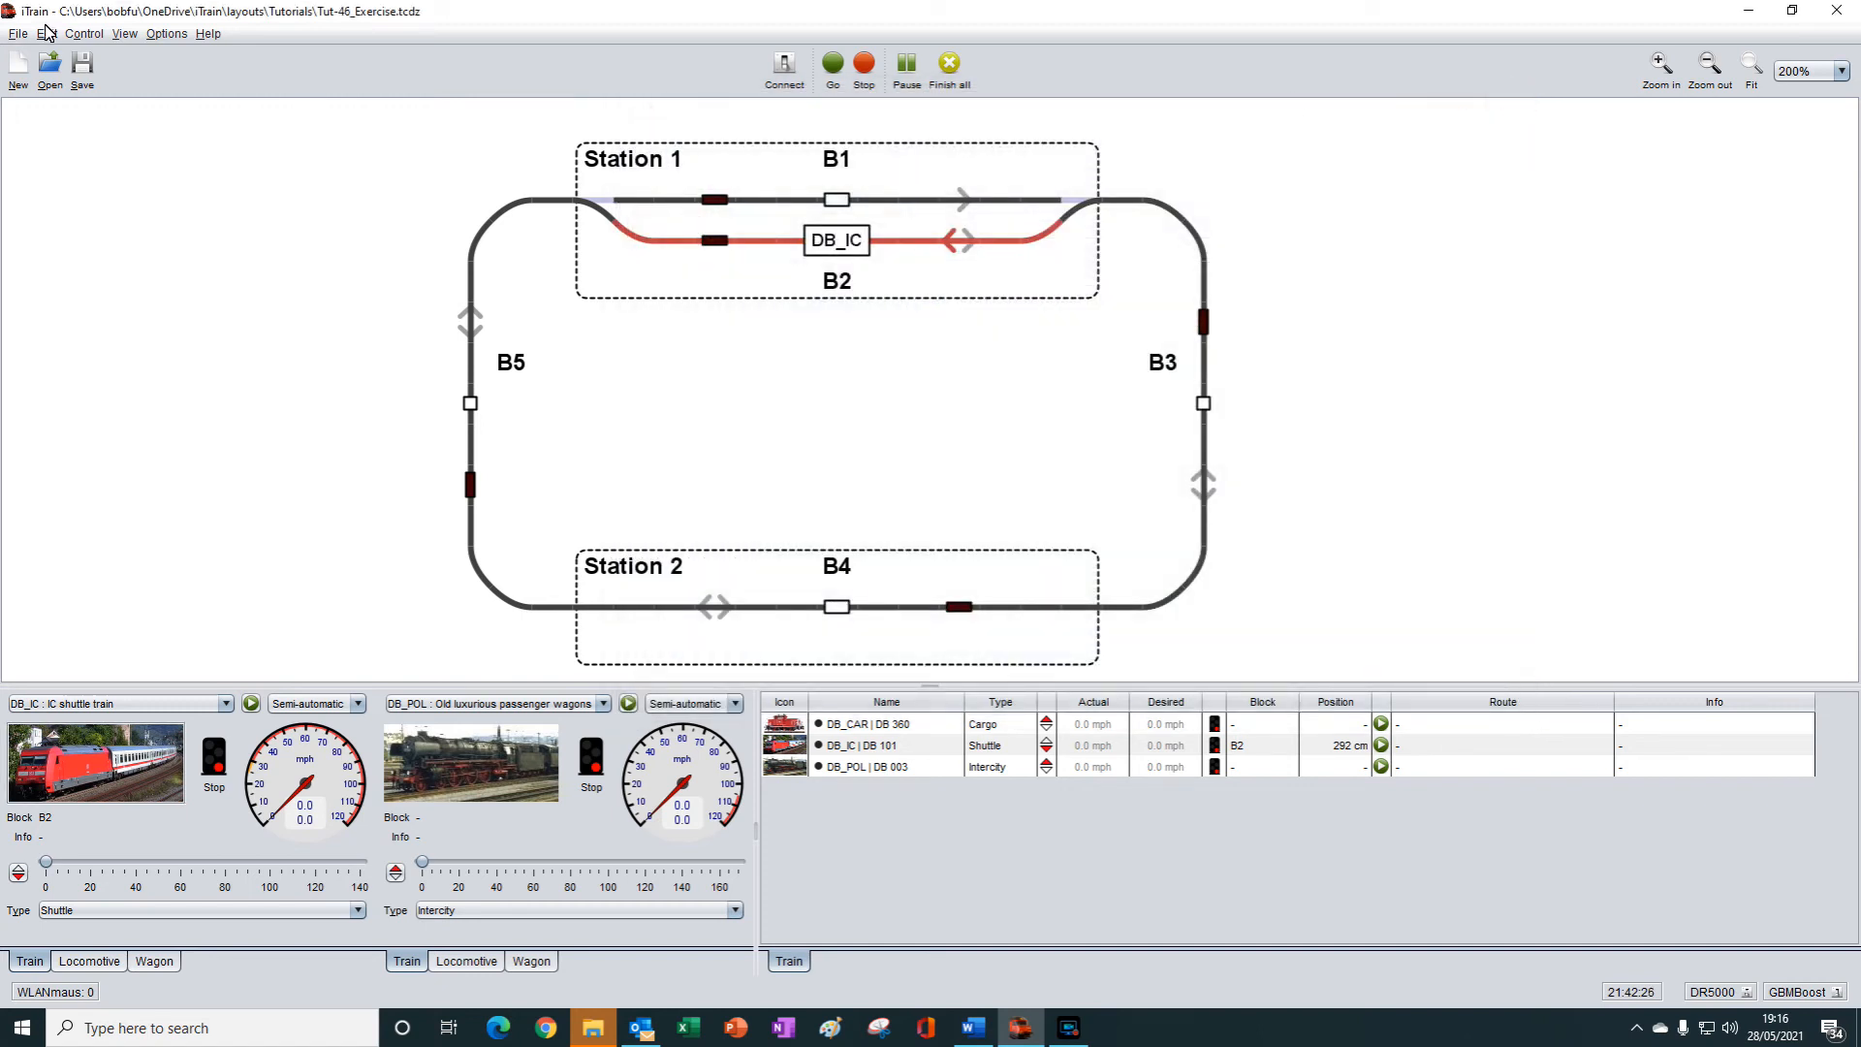
Review the permissions and options of the Shuttle train type and close the train type editor.
click(47, 35)
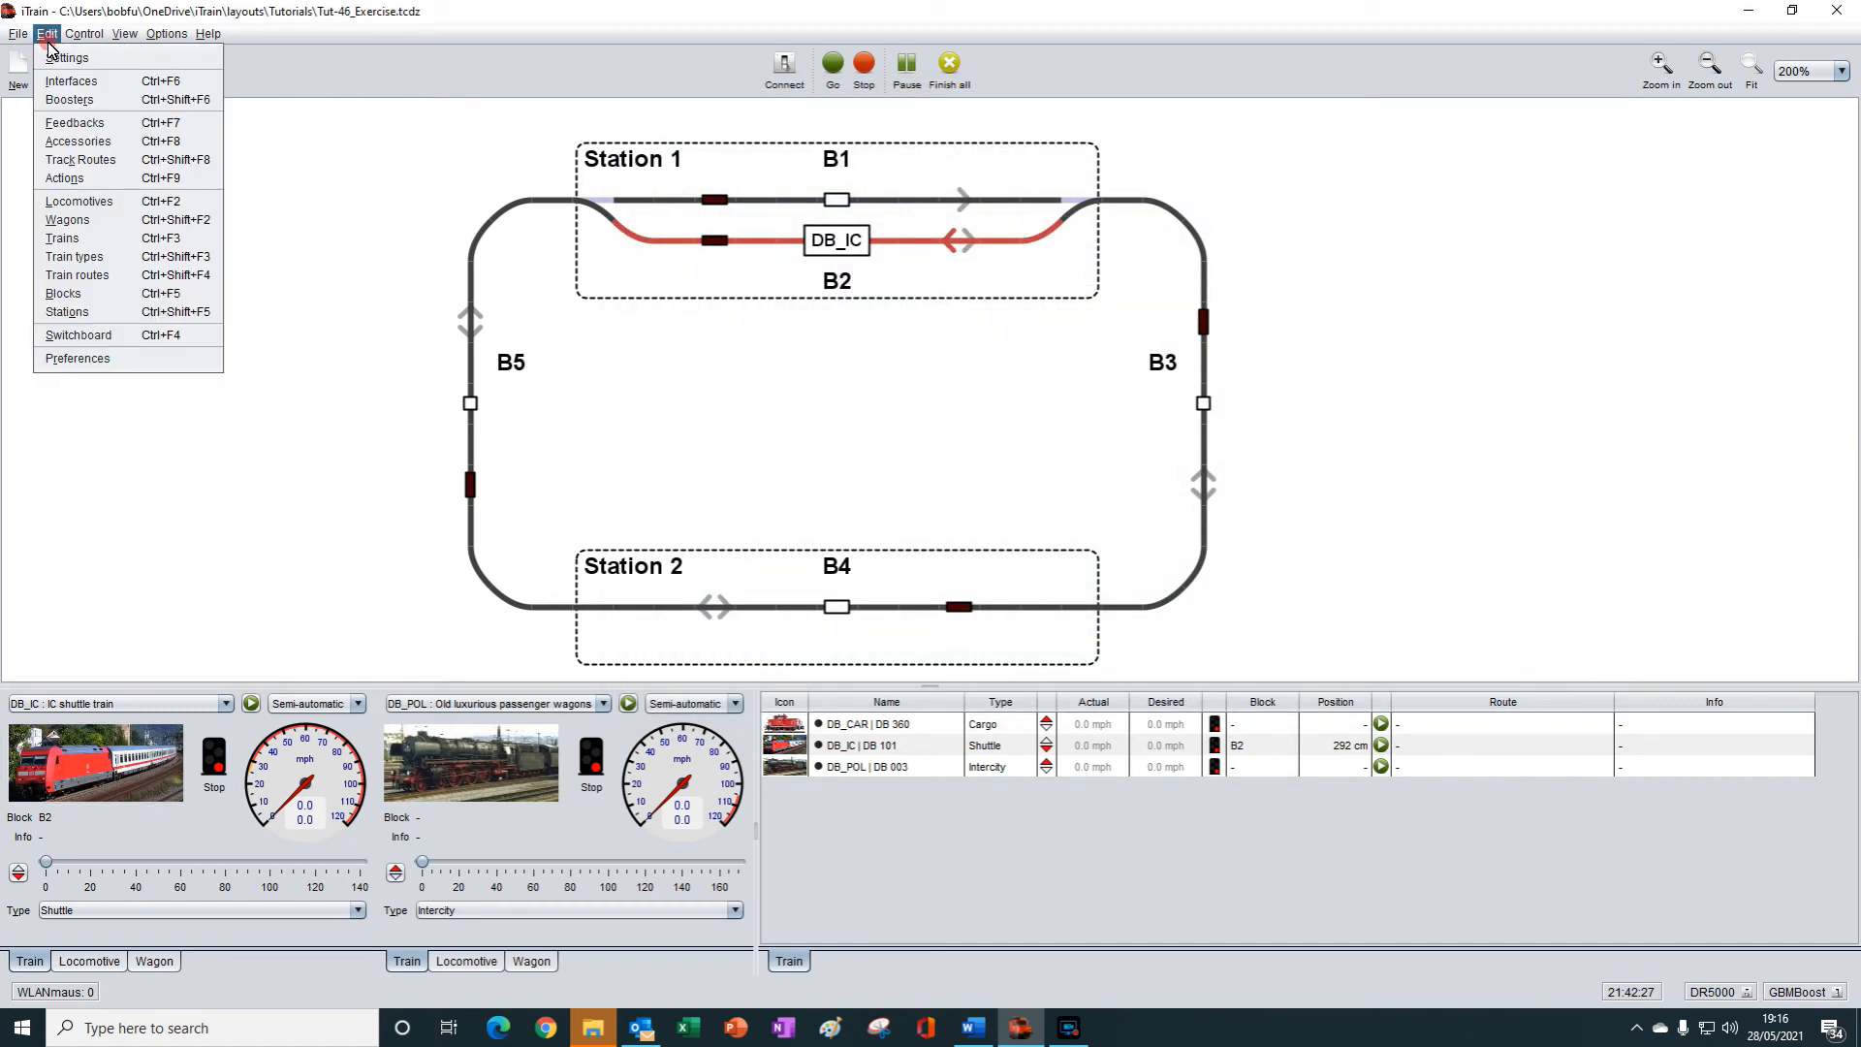
click(78, 256)
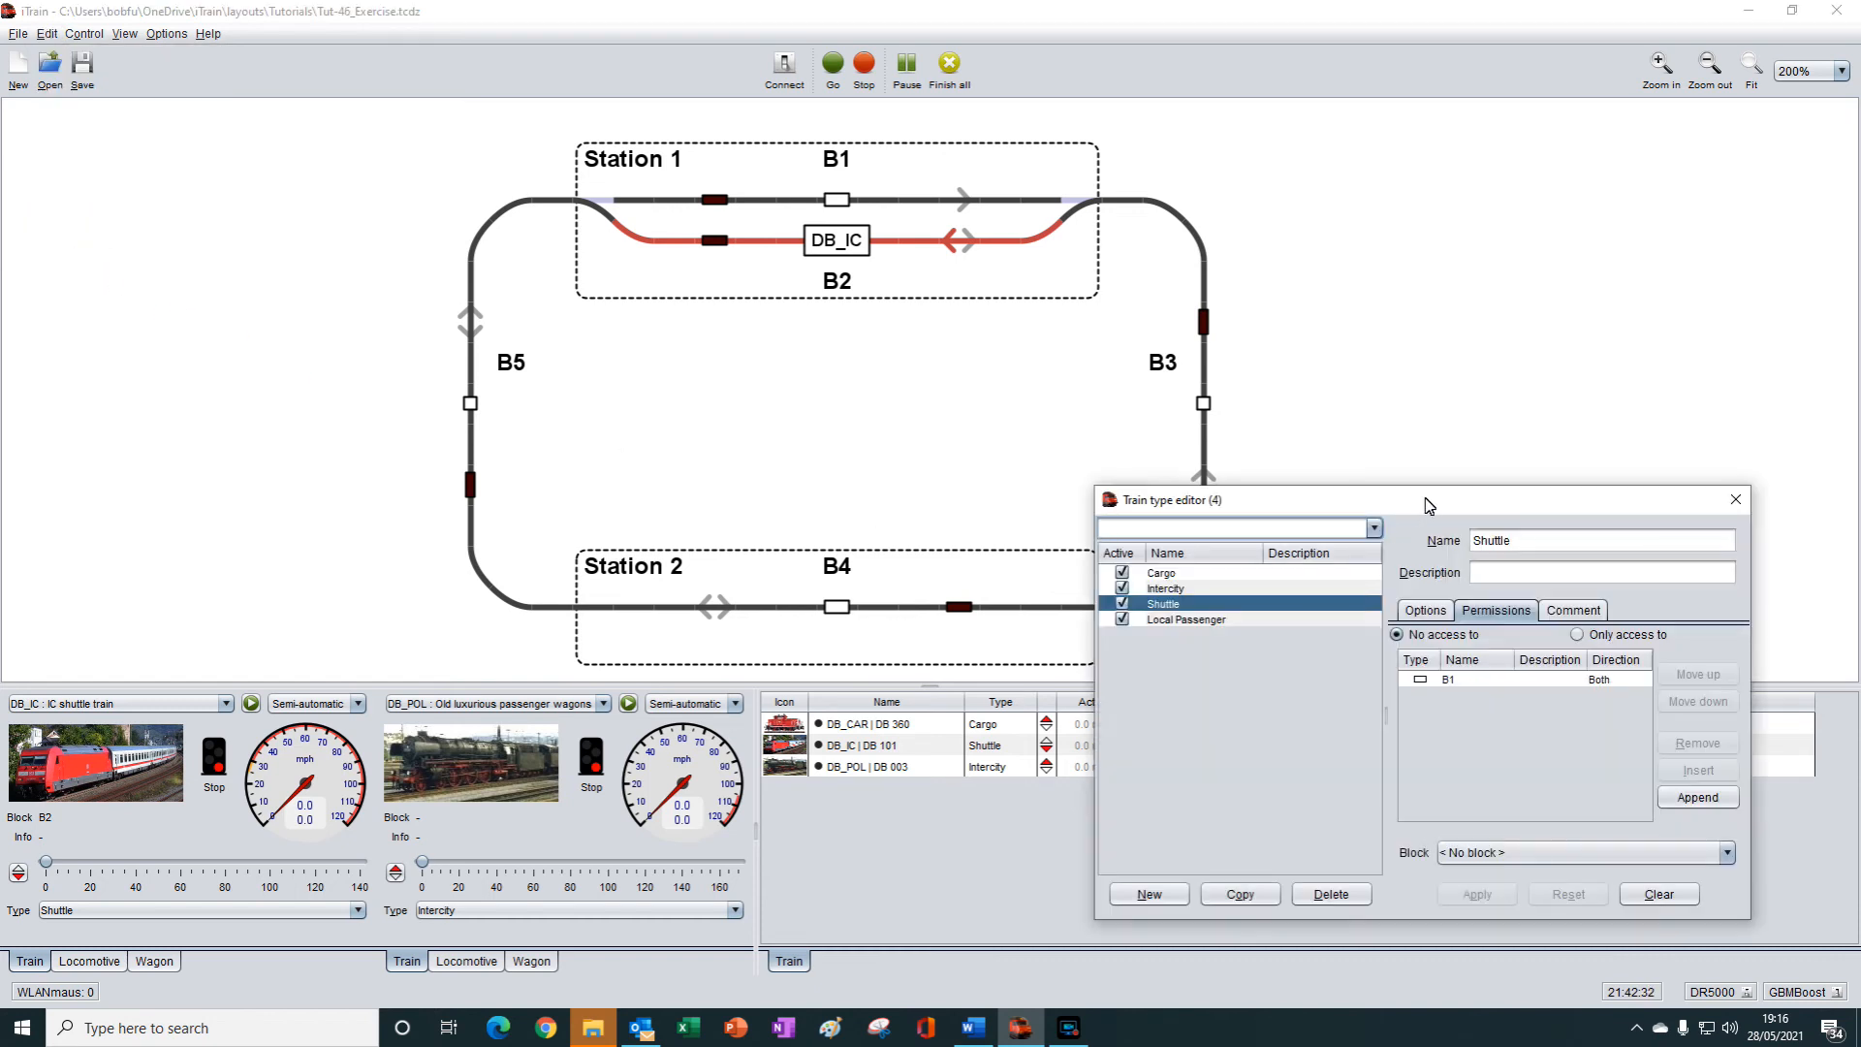
drag(1432, 504, 1513, 147)
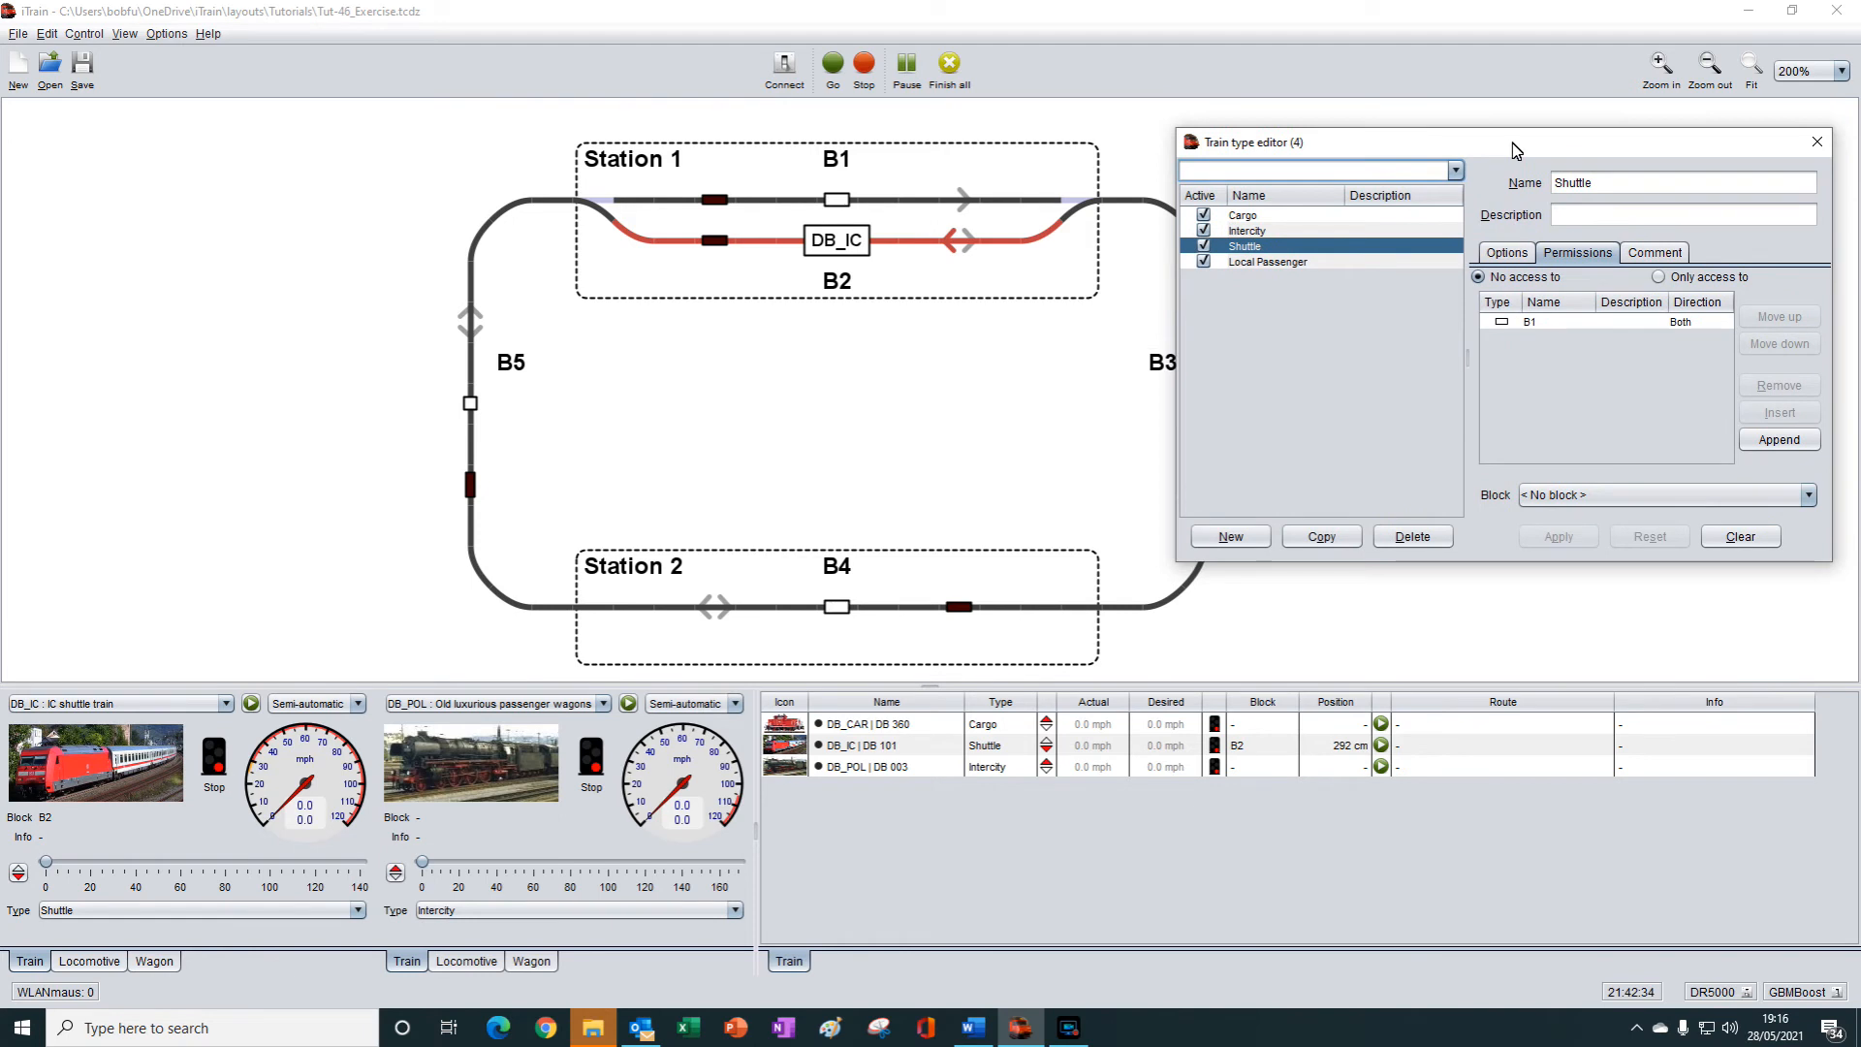
click(1273, 245)
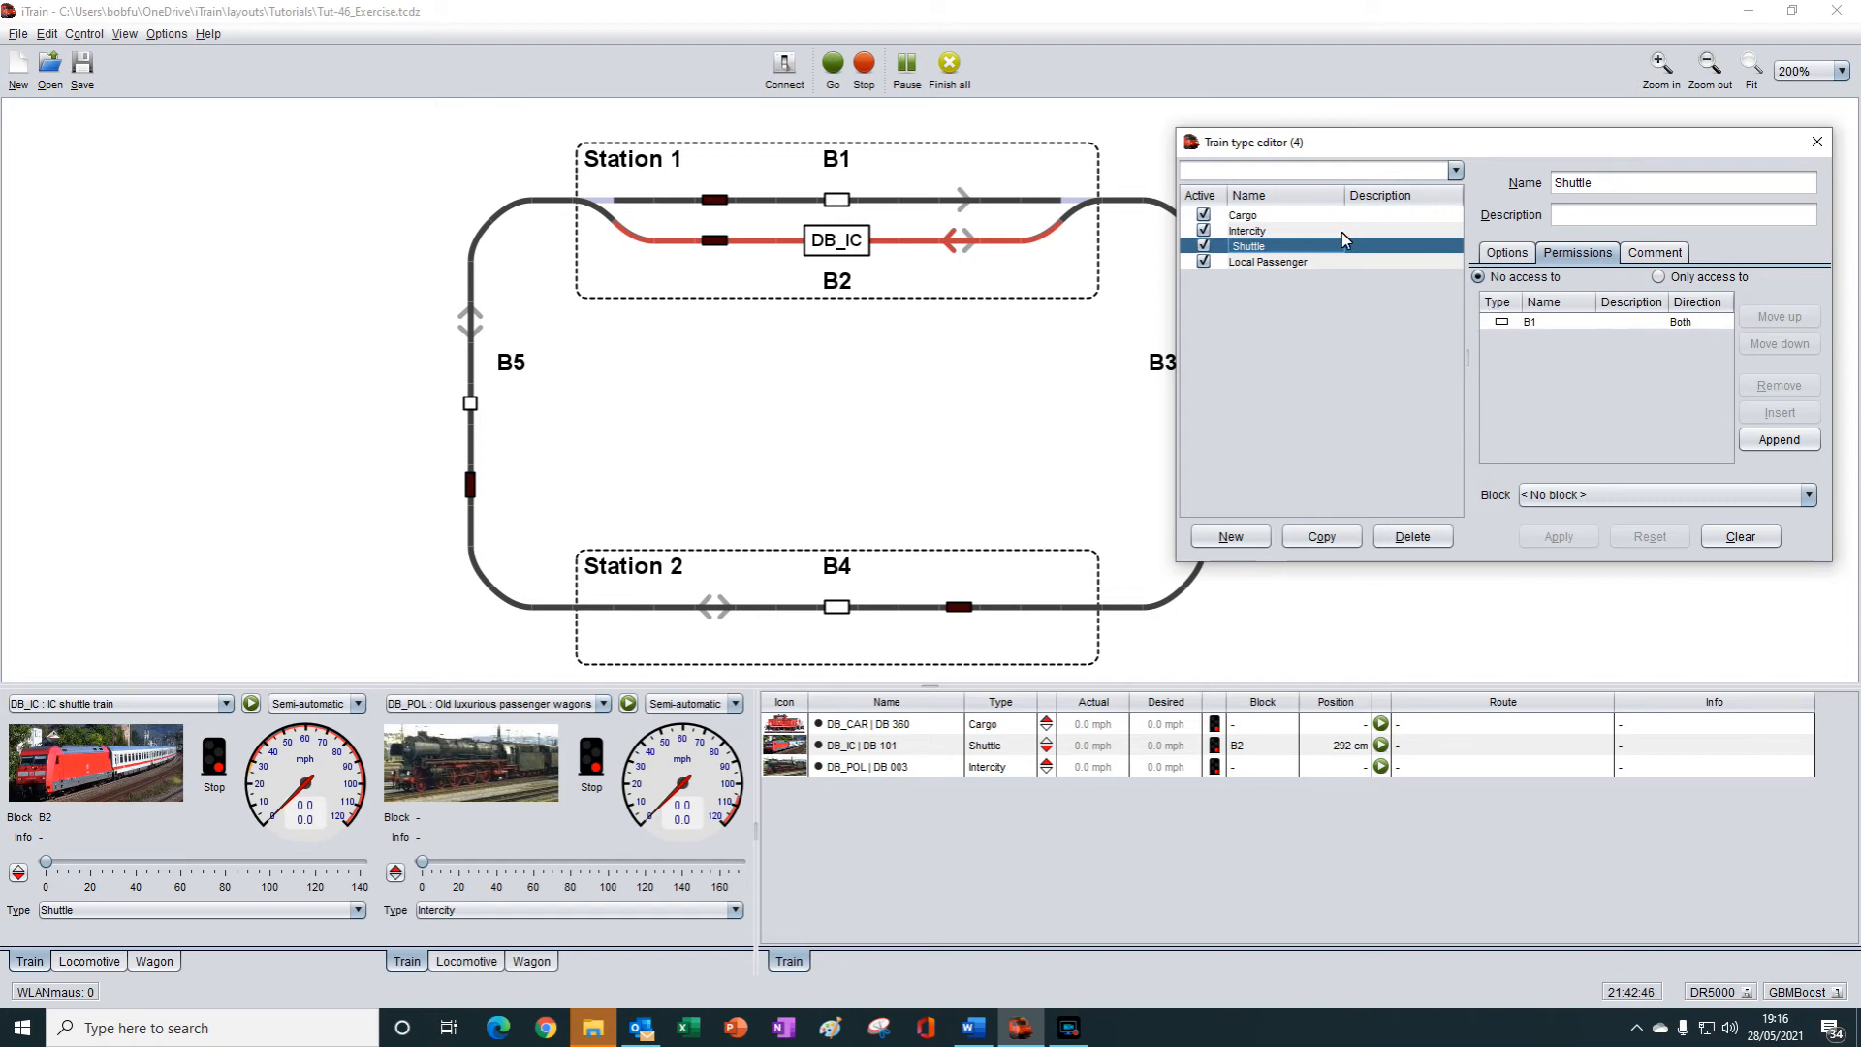
click(1518, 254)
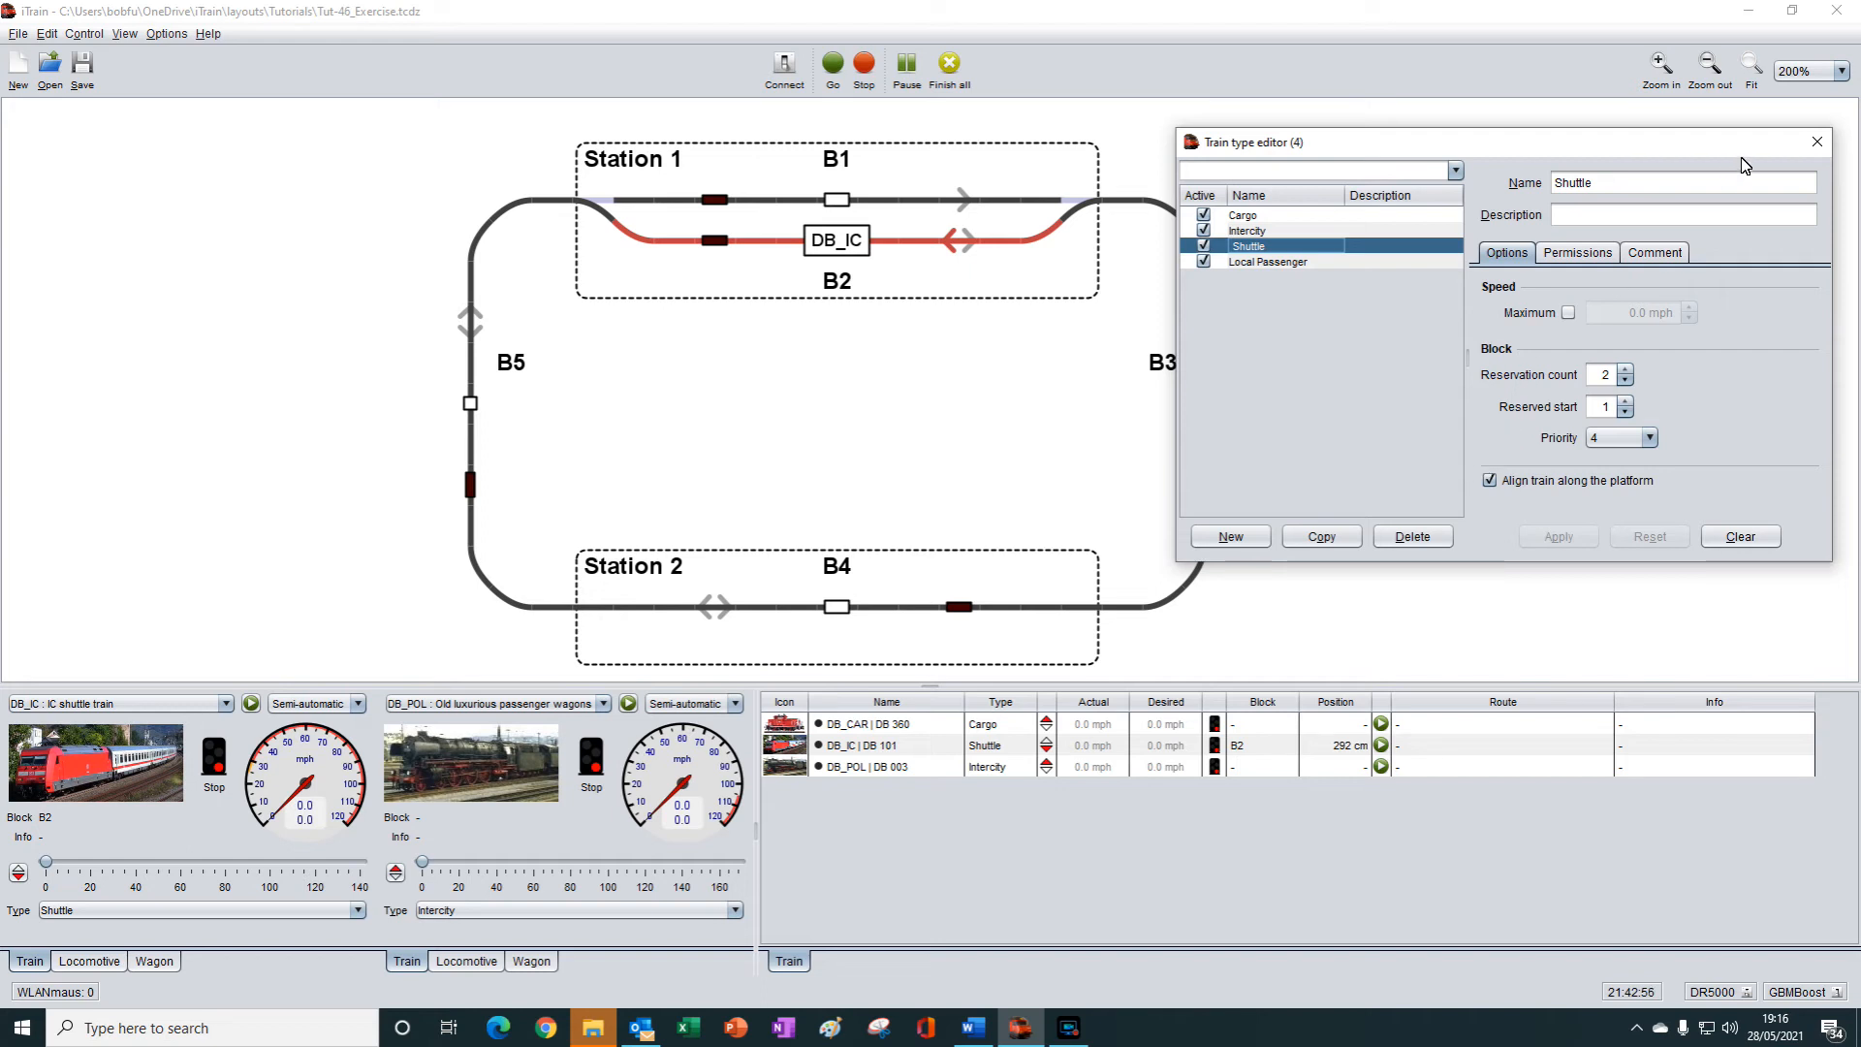
click(1816, 144)
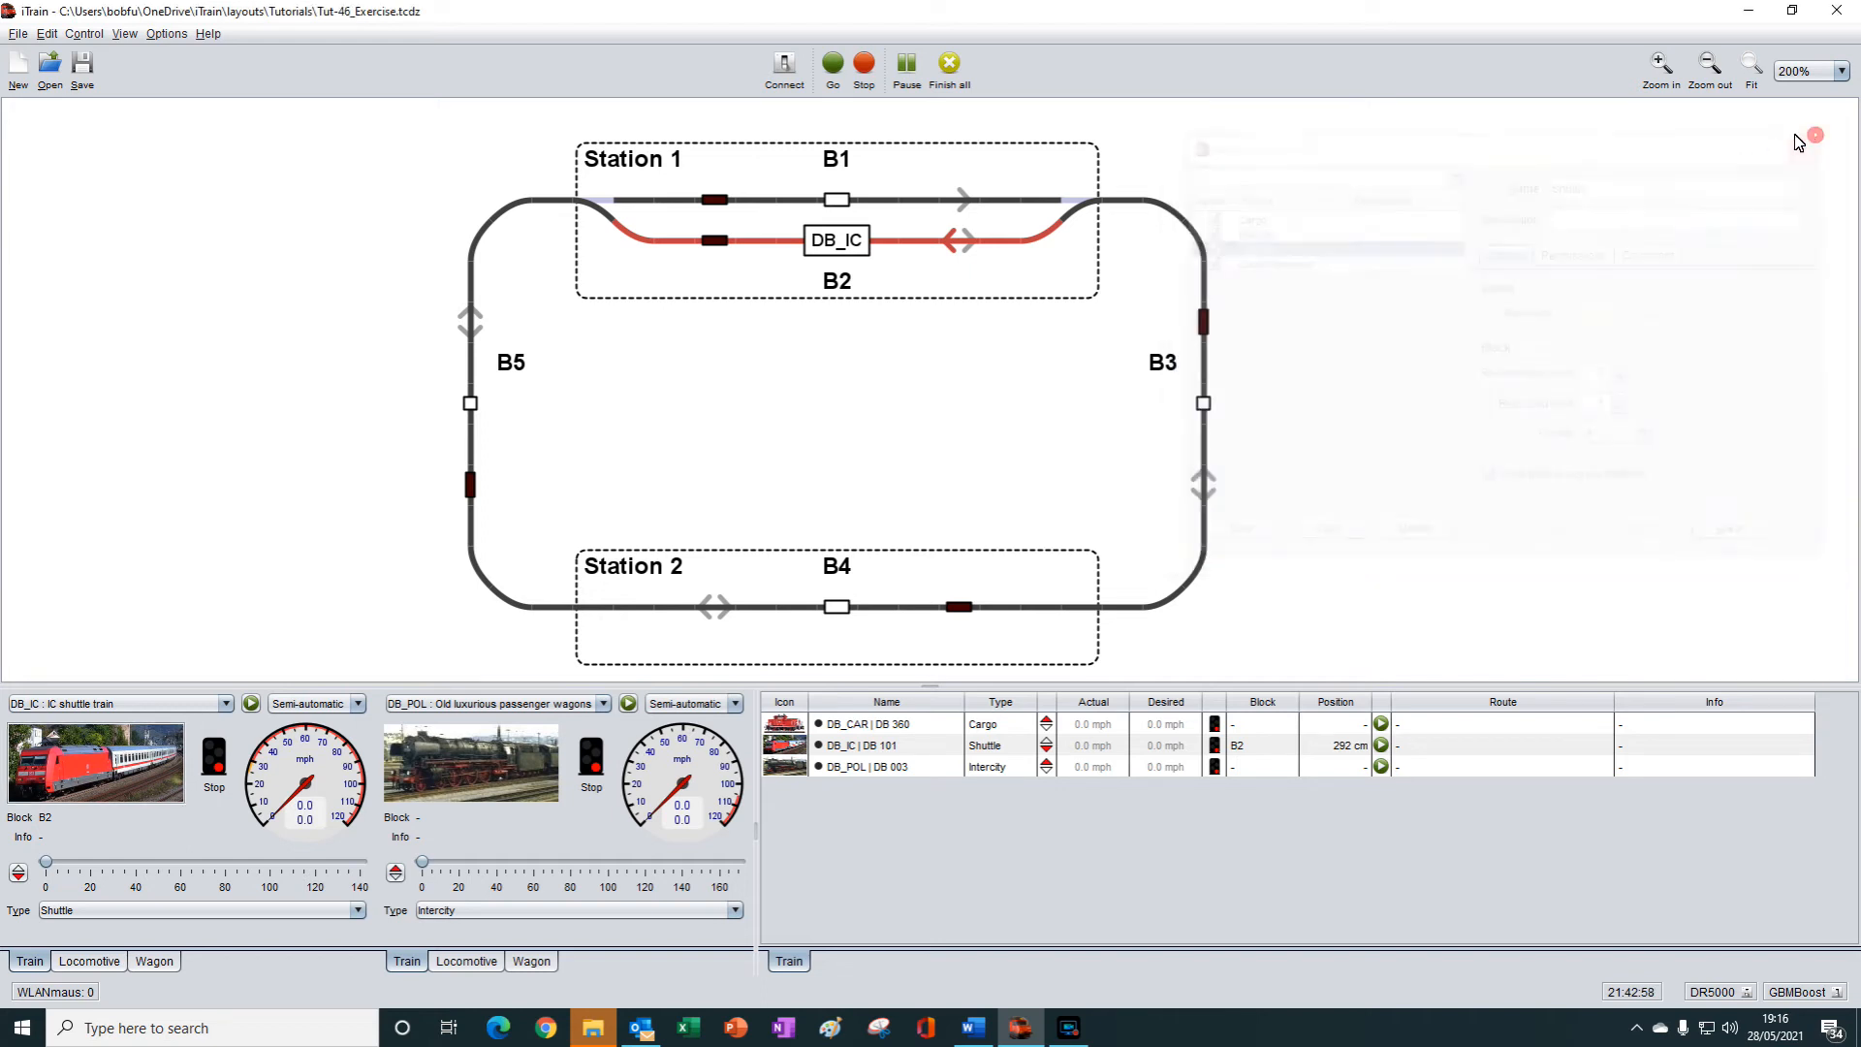
Open the block editor, place it clear of the Station 1 tracks and select block B2.
click(48, 35)
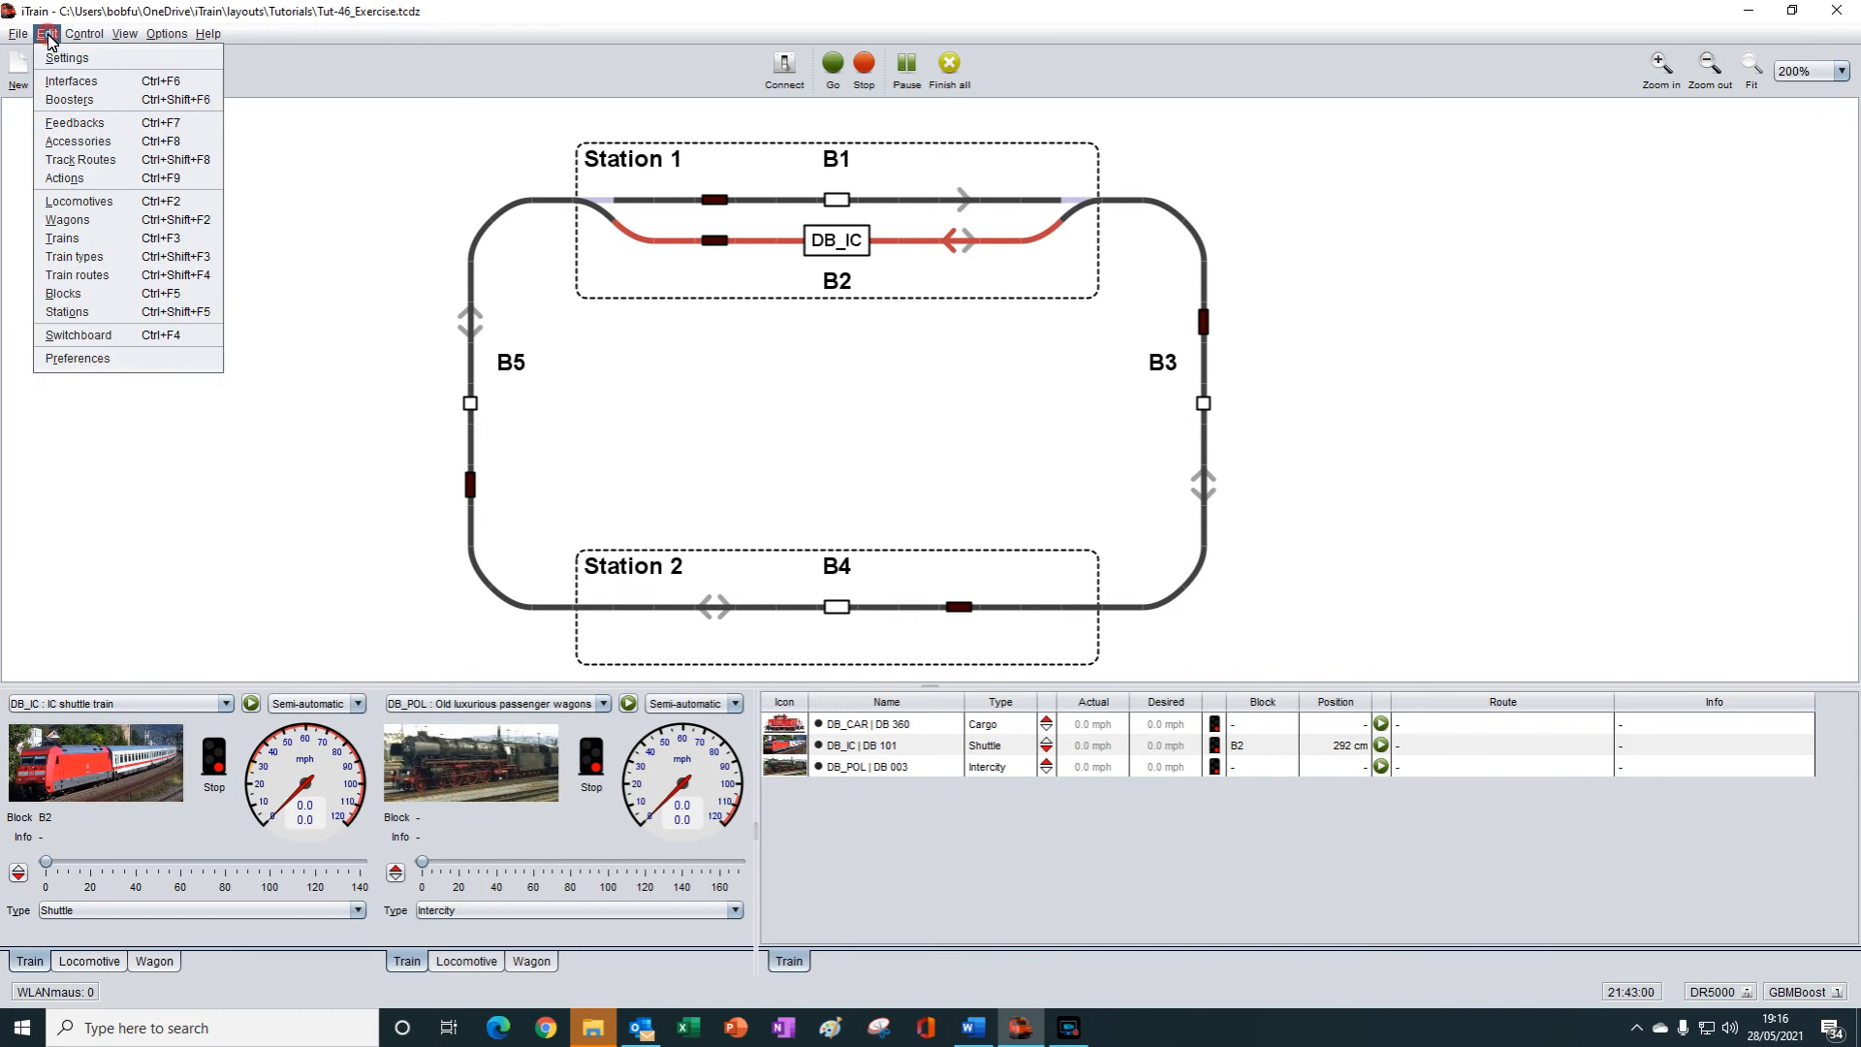
click(64, 296)
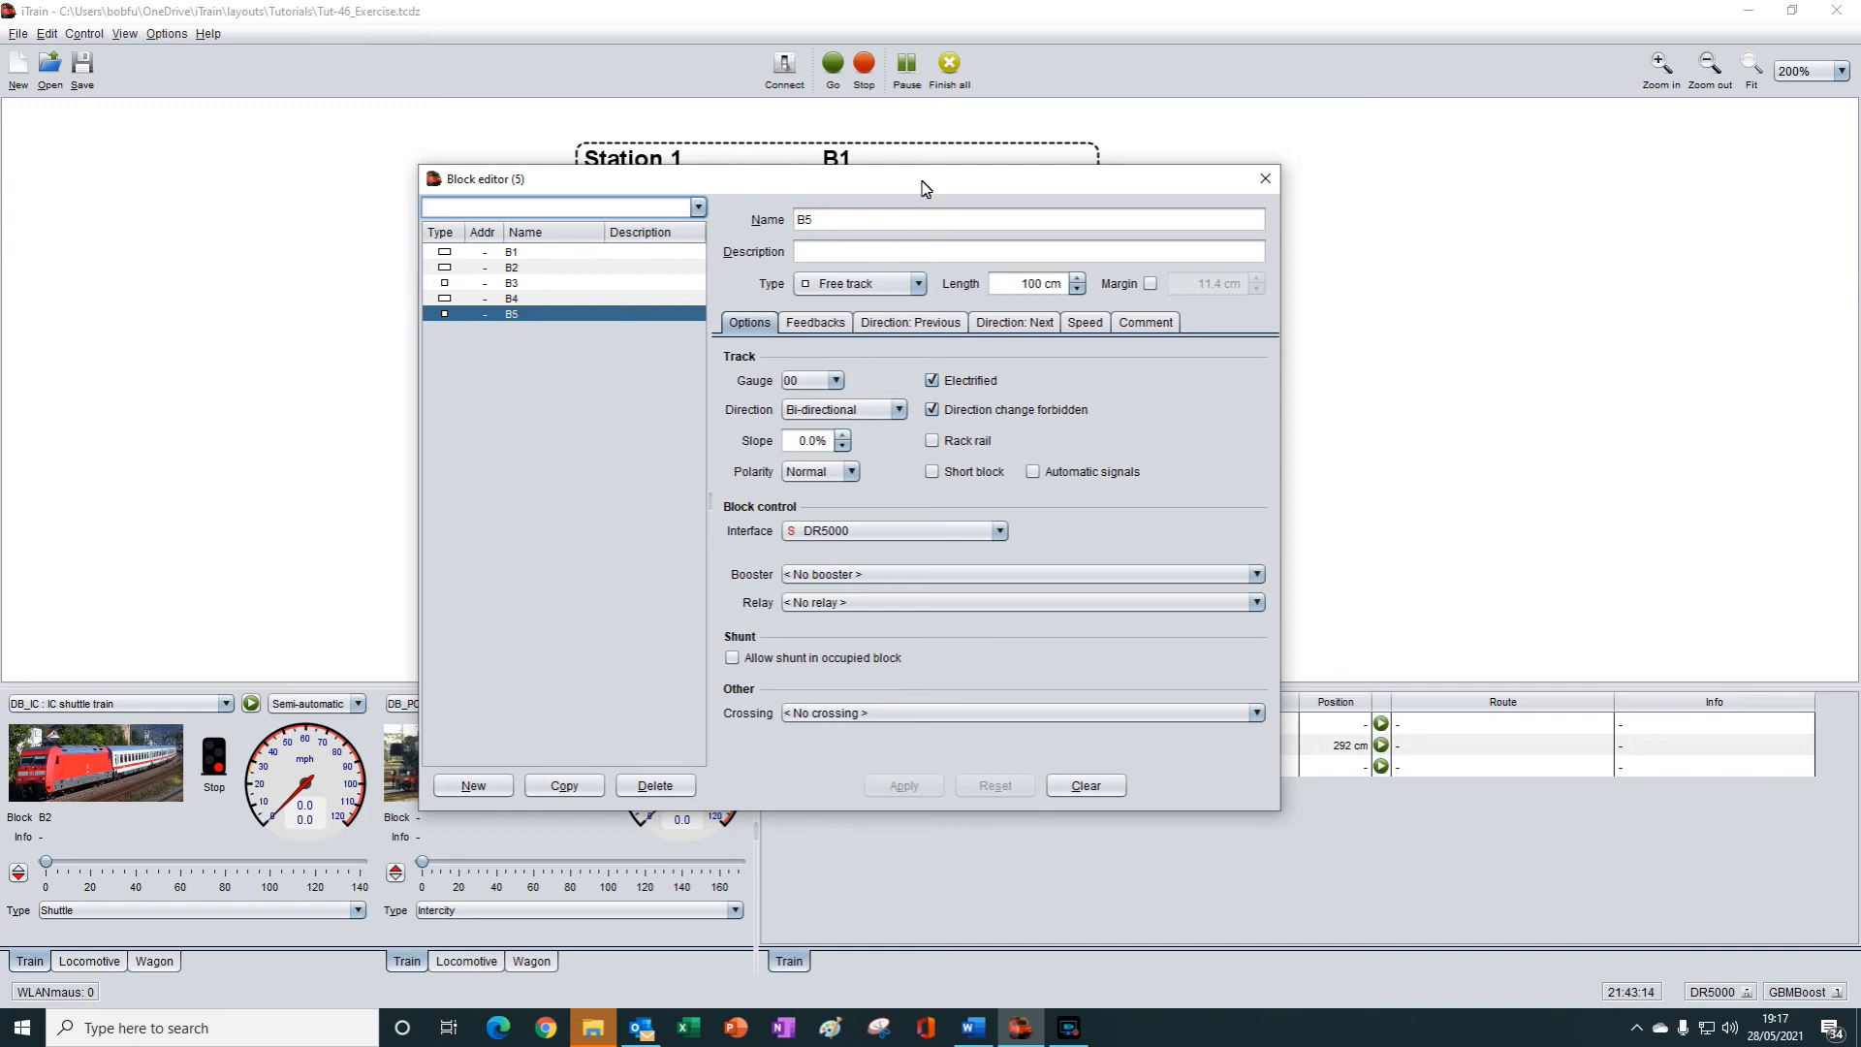
drag(926, 187, 1466, 75)
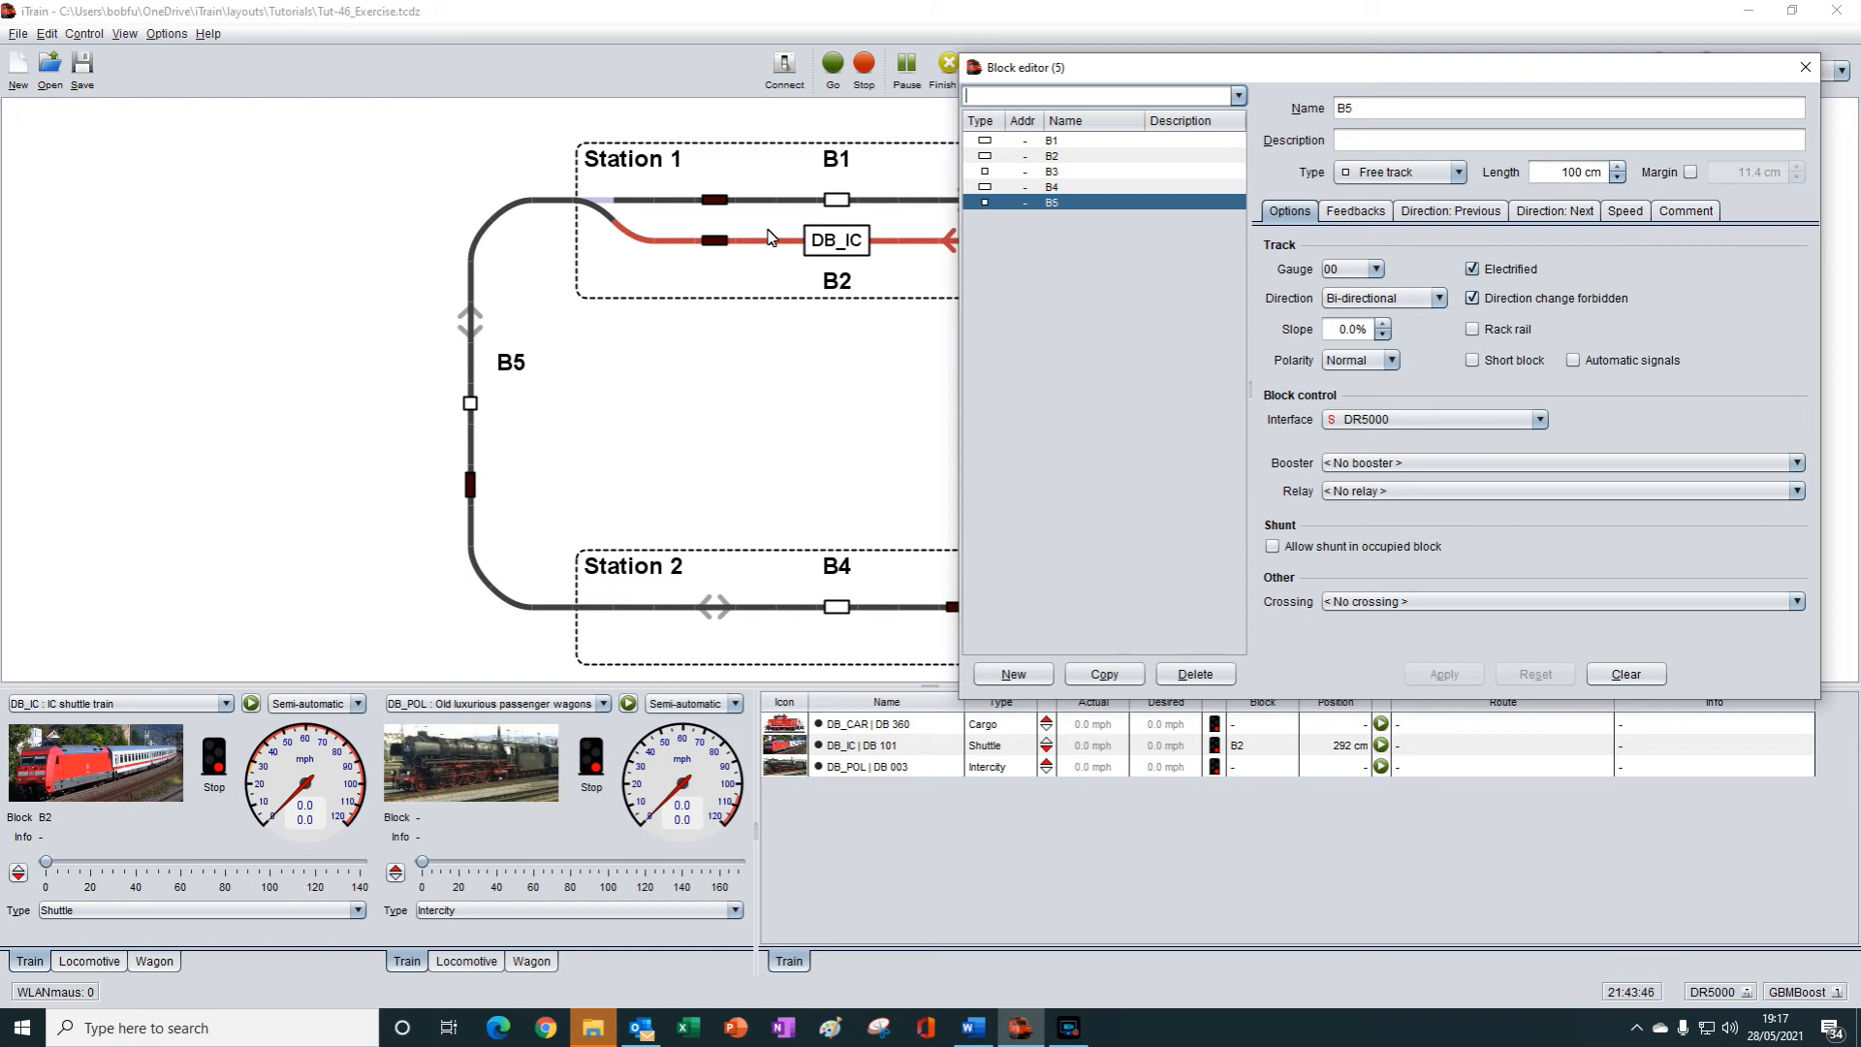
drag(1320, 74, 1584, 70)
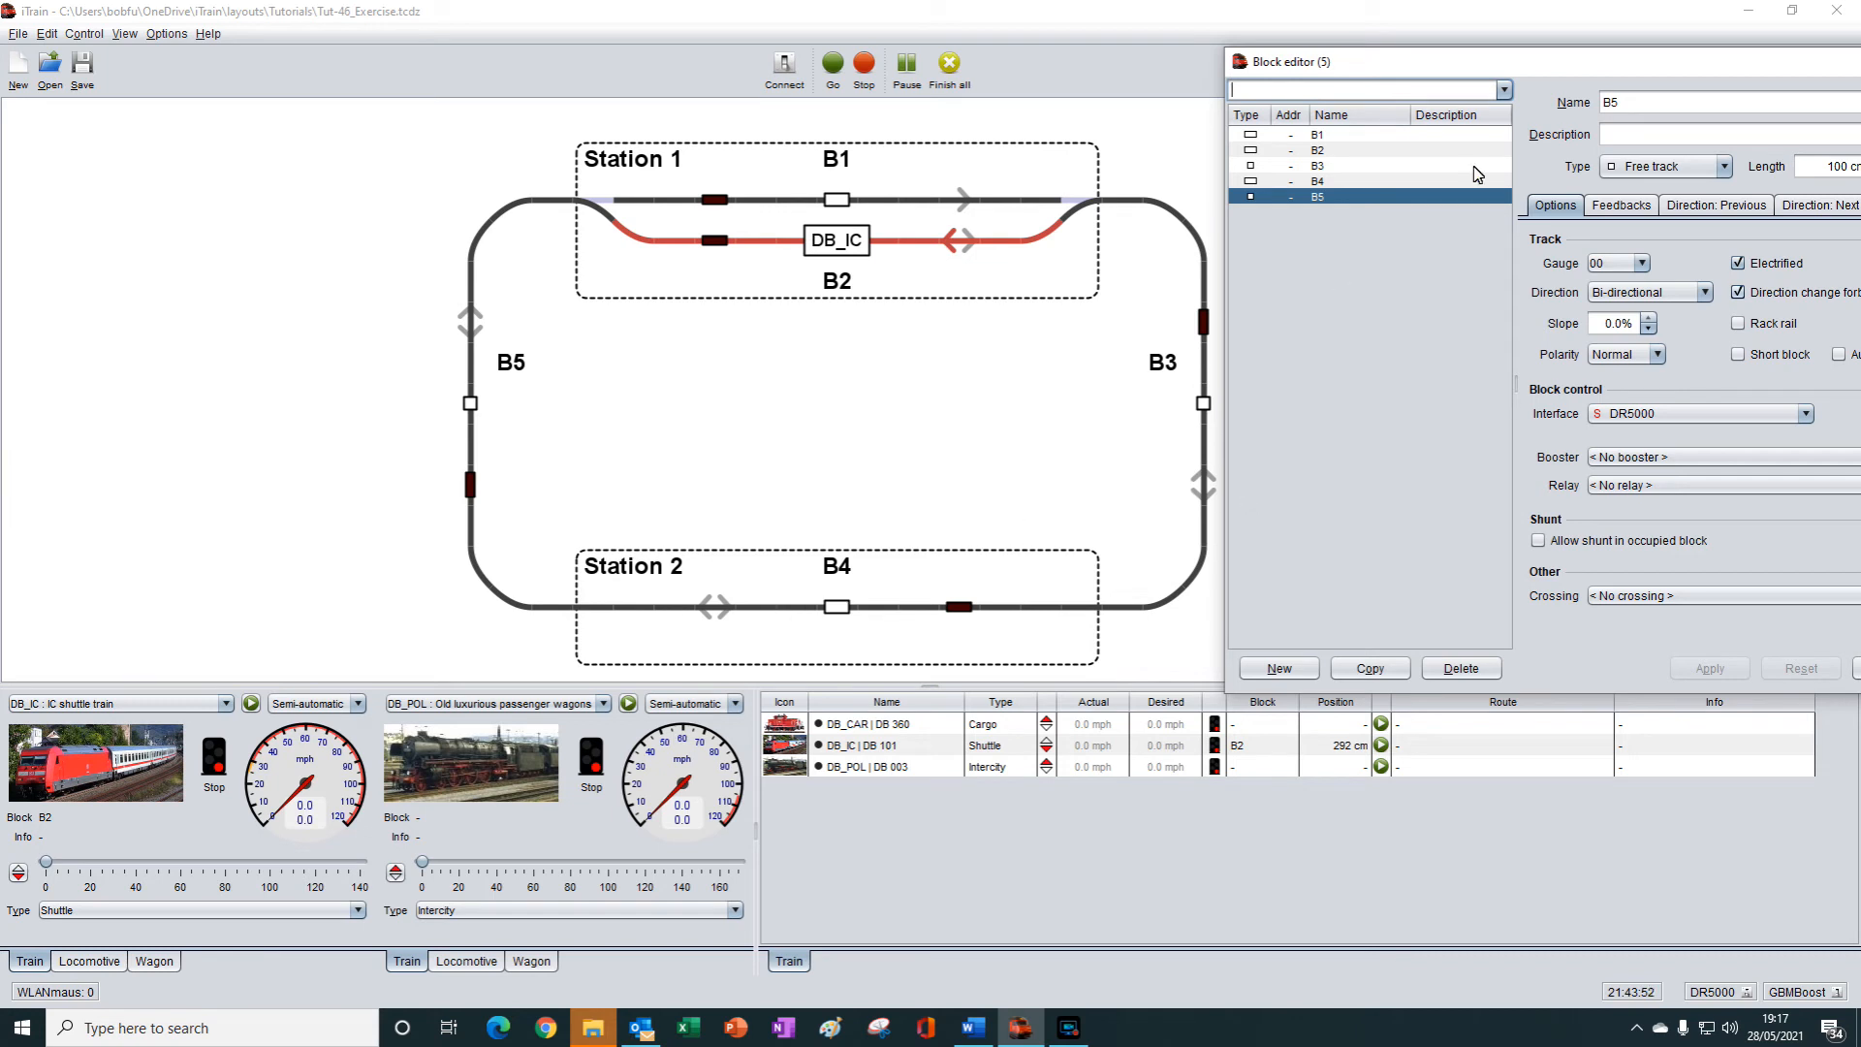
drag(1552, 68, 1255, 61)
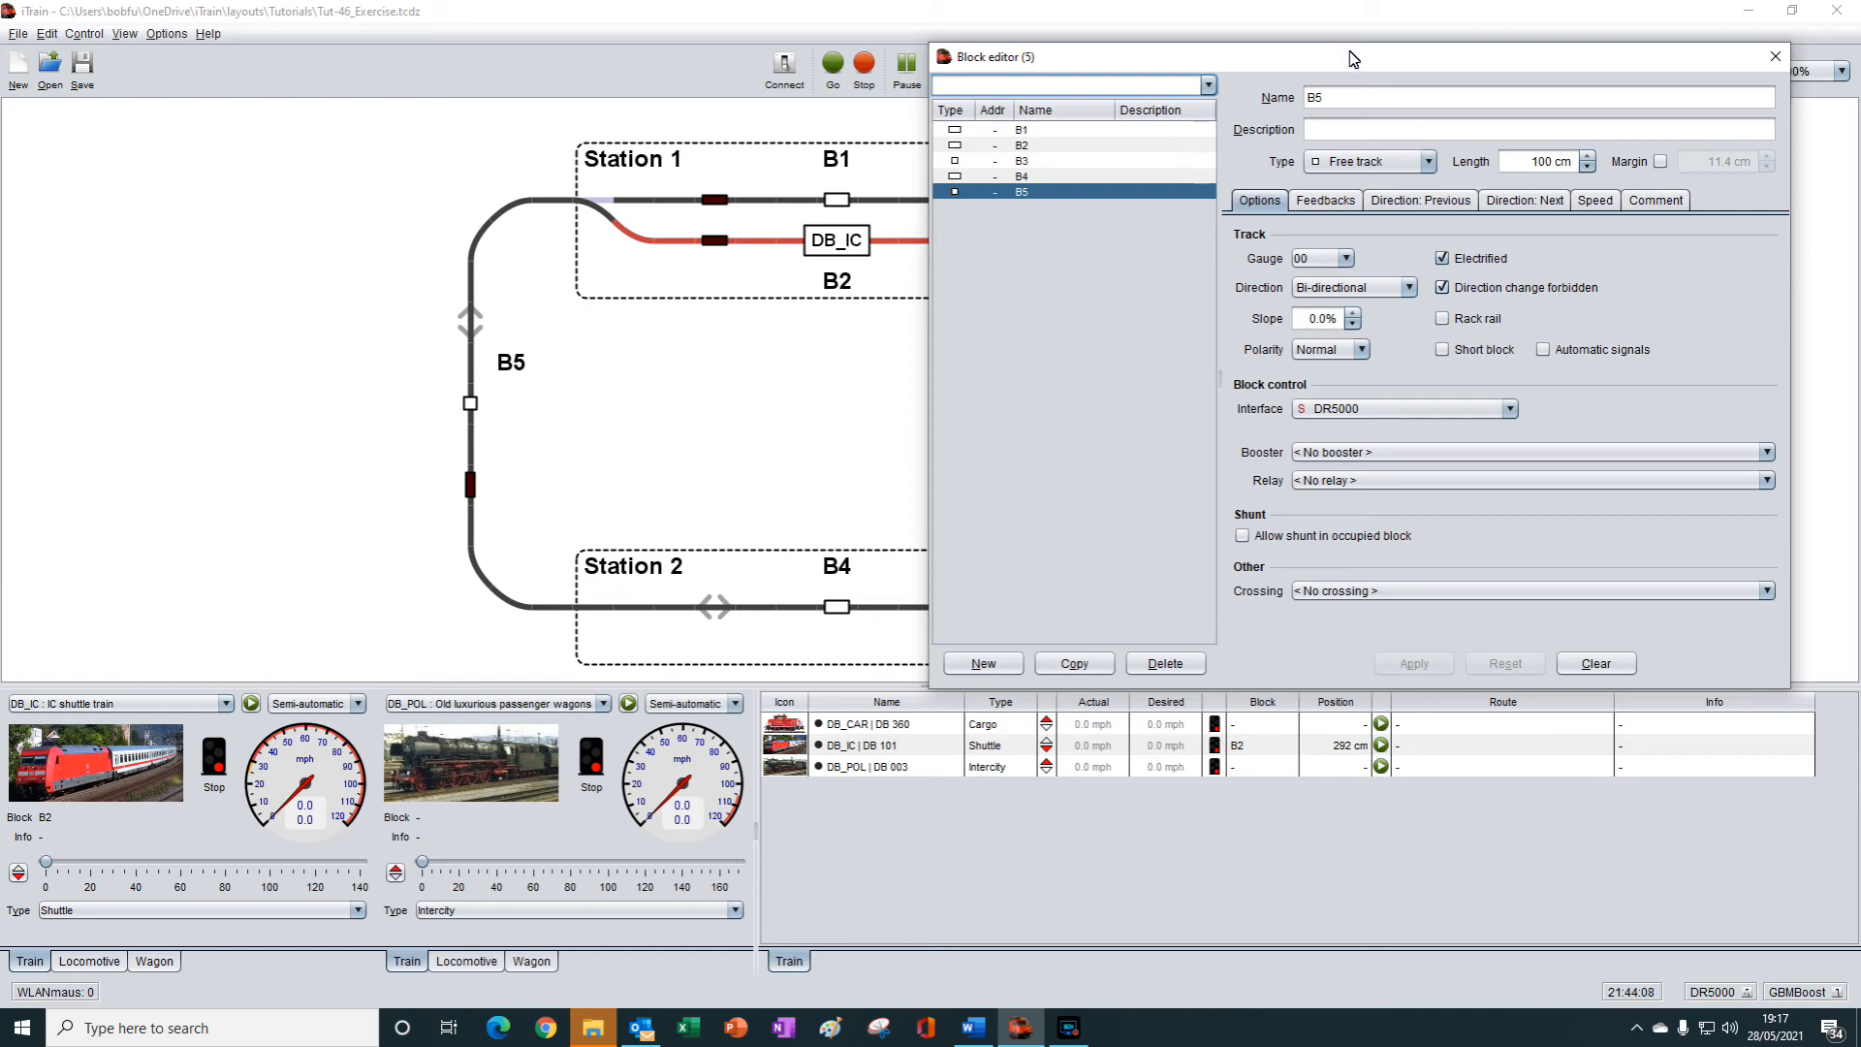
drag(1355, 70, 1578, 46)
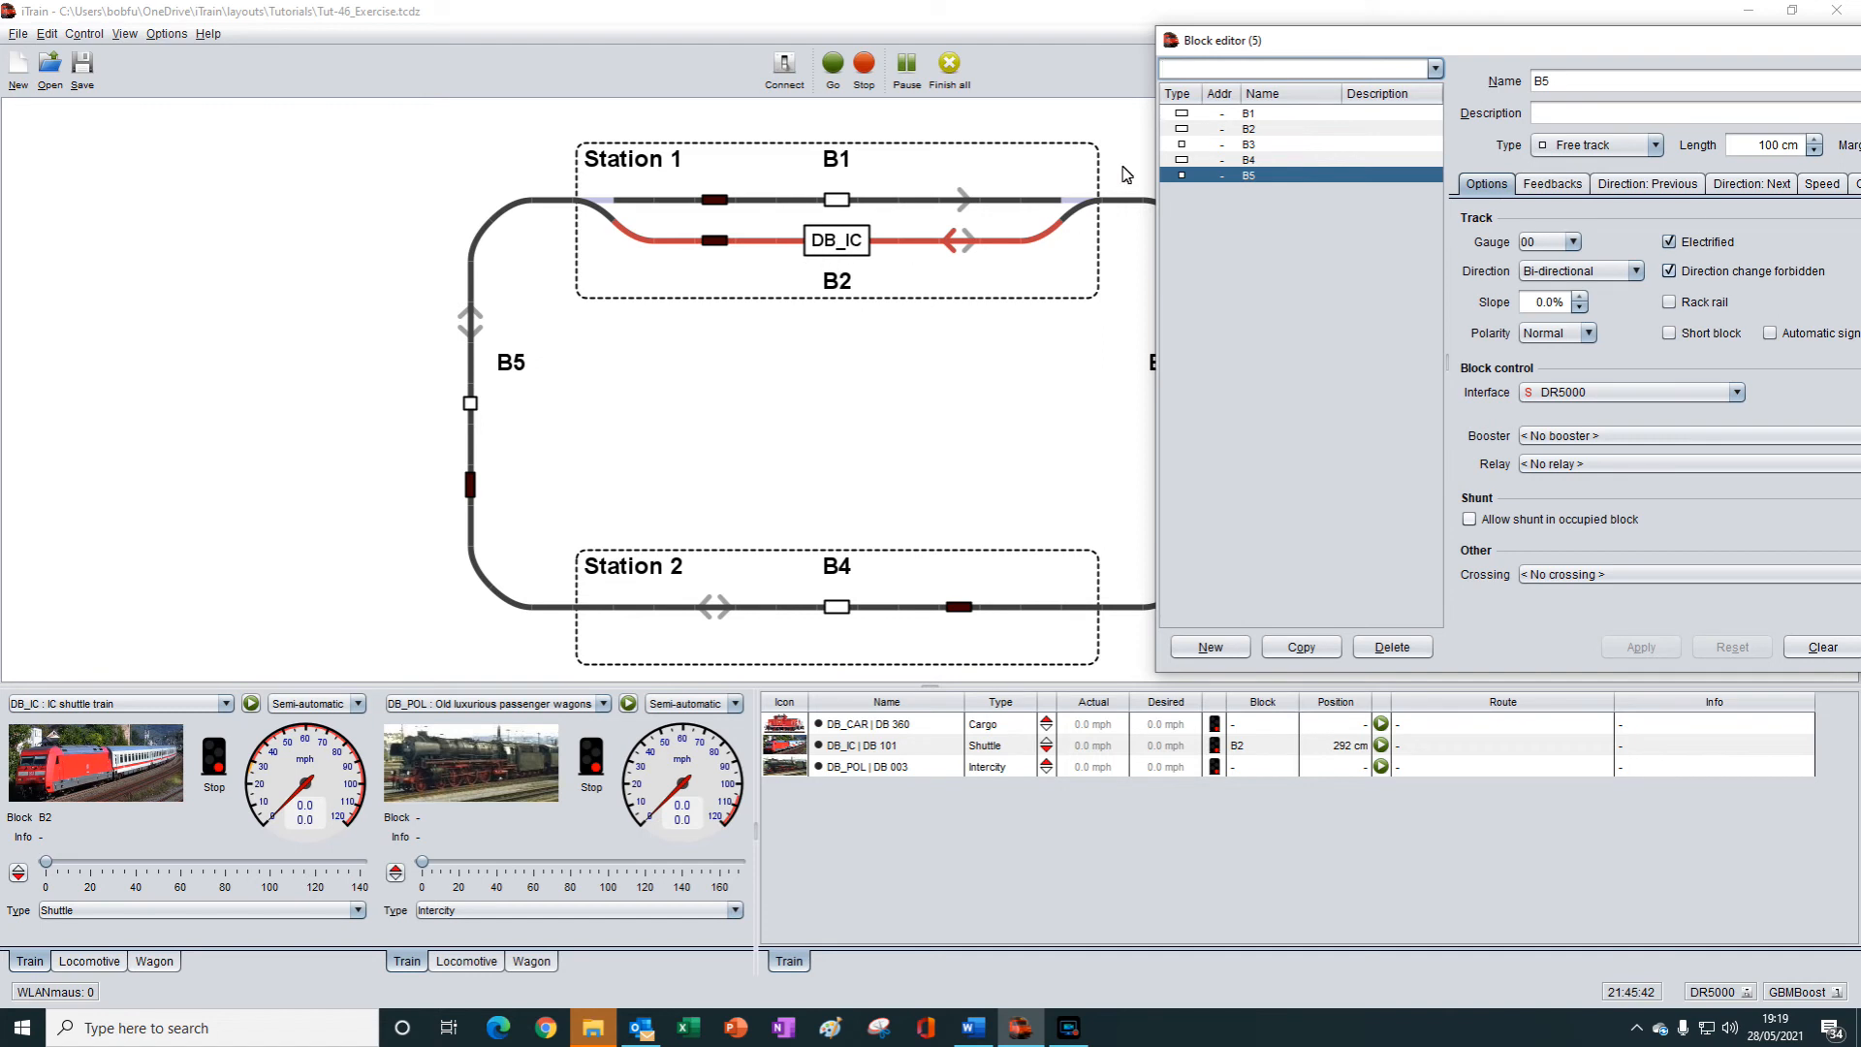
click(1270, 130)
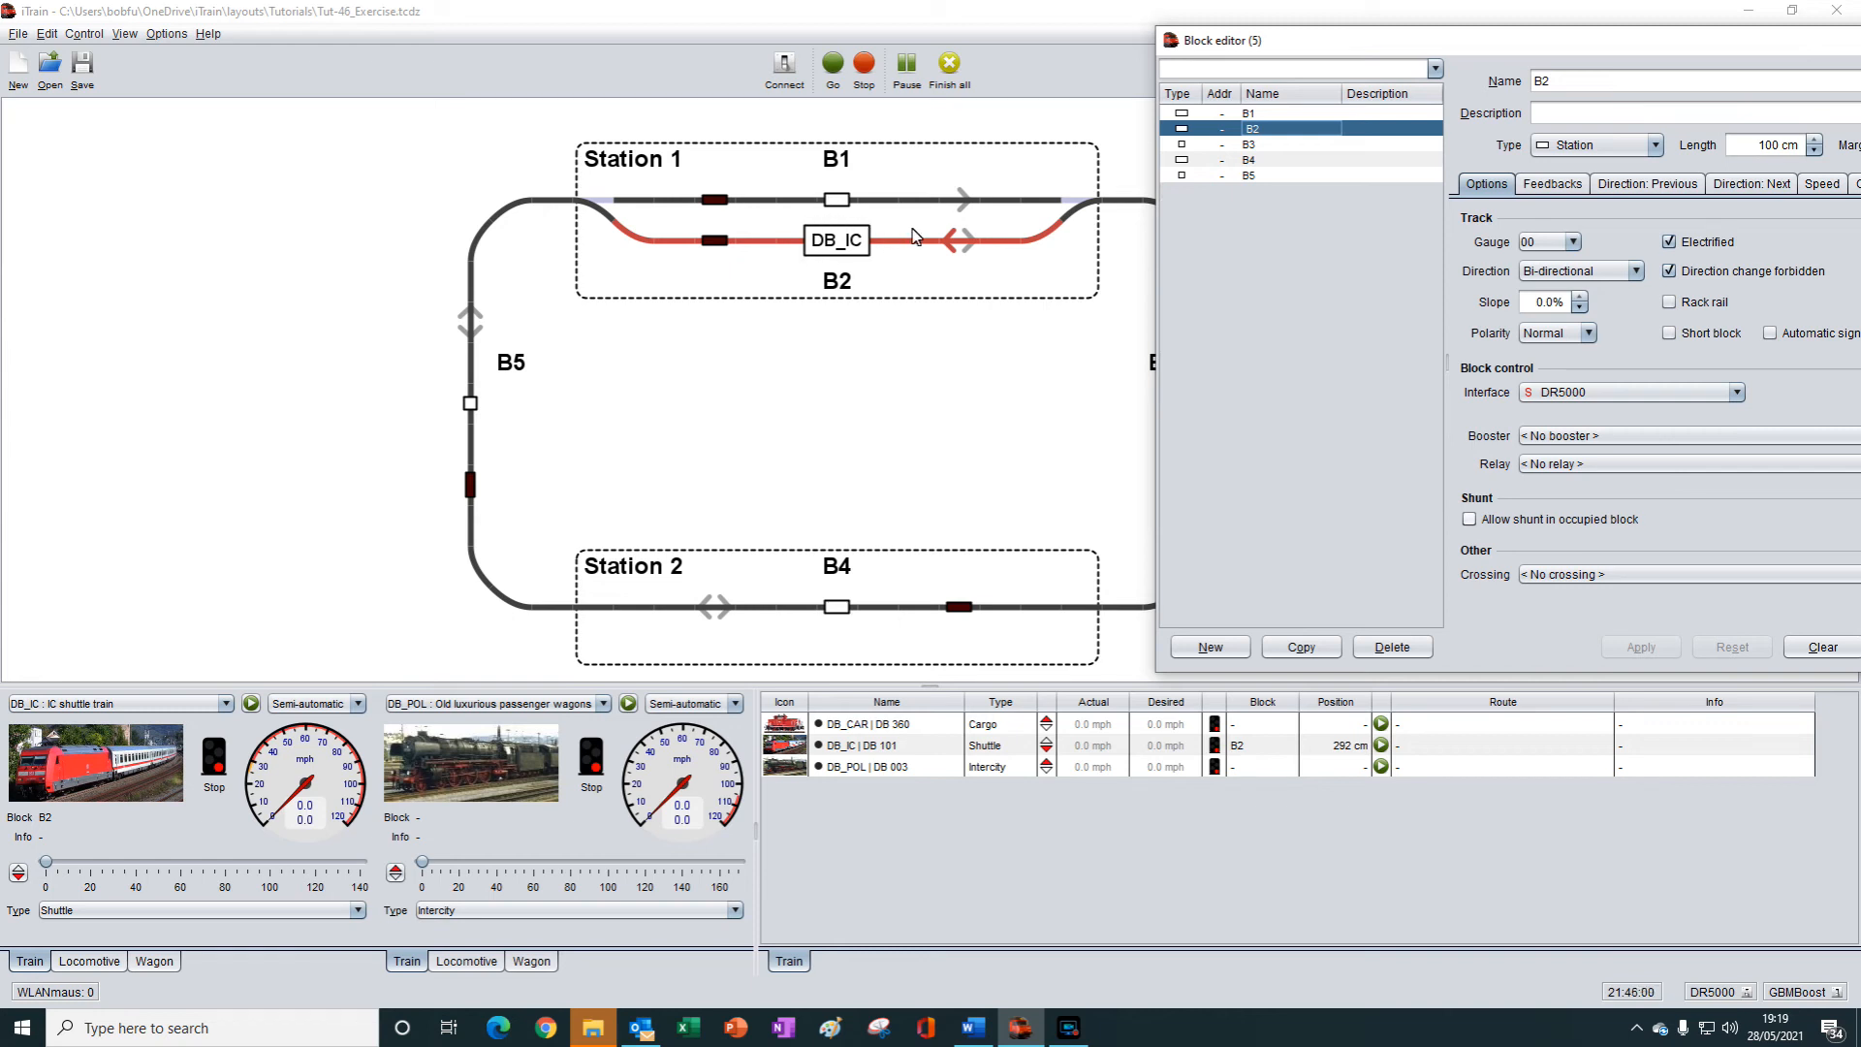
Try the Uni-directional setting on block B2 with direction change forbidden, and return its direction to Bi-directional.
click(1669, 273)
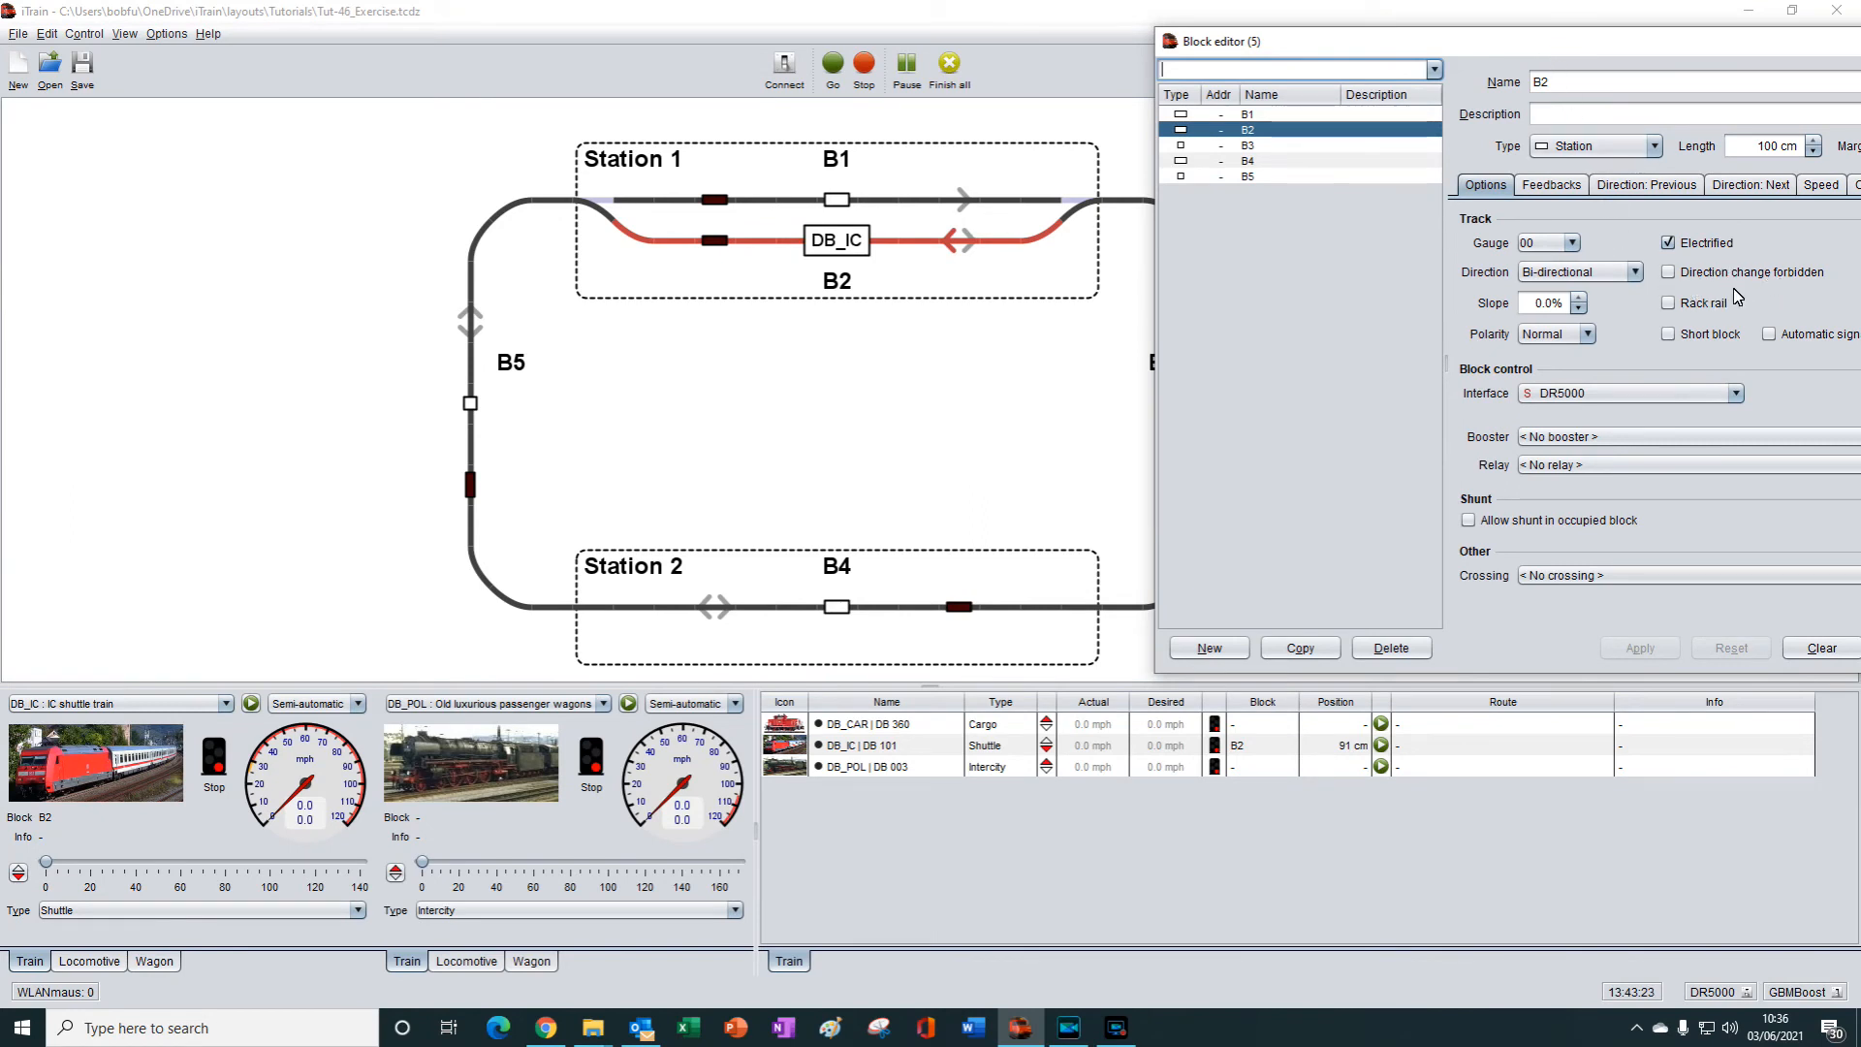
click(1670, 274)
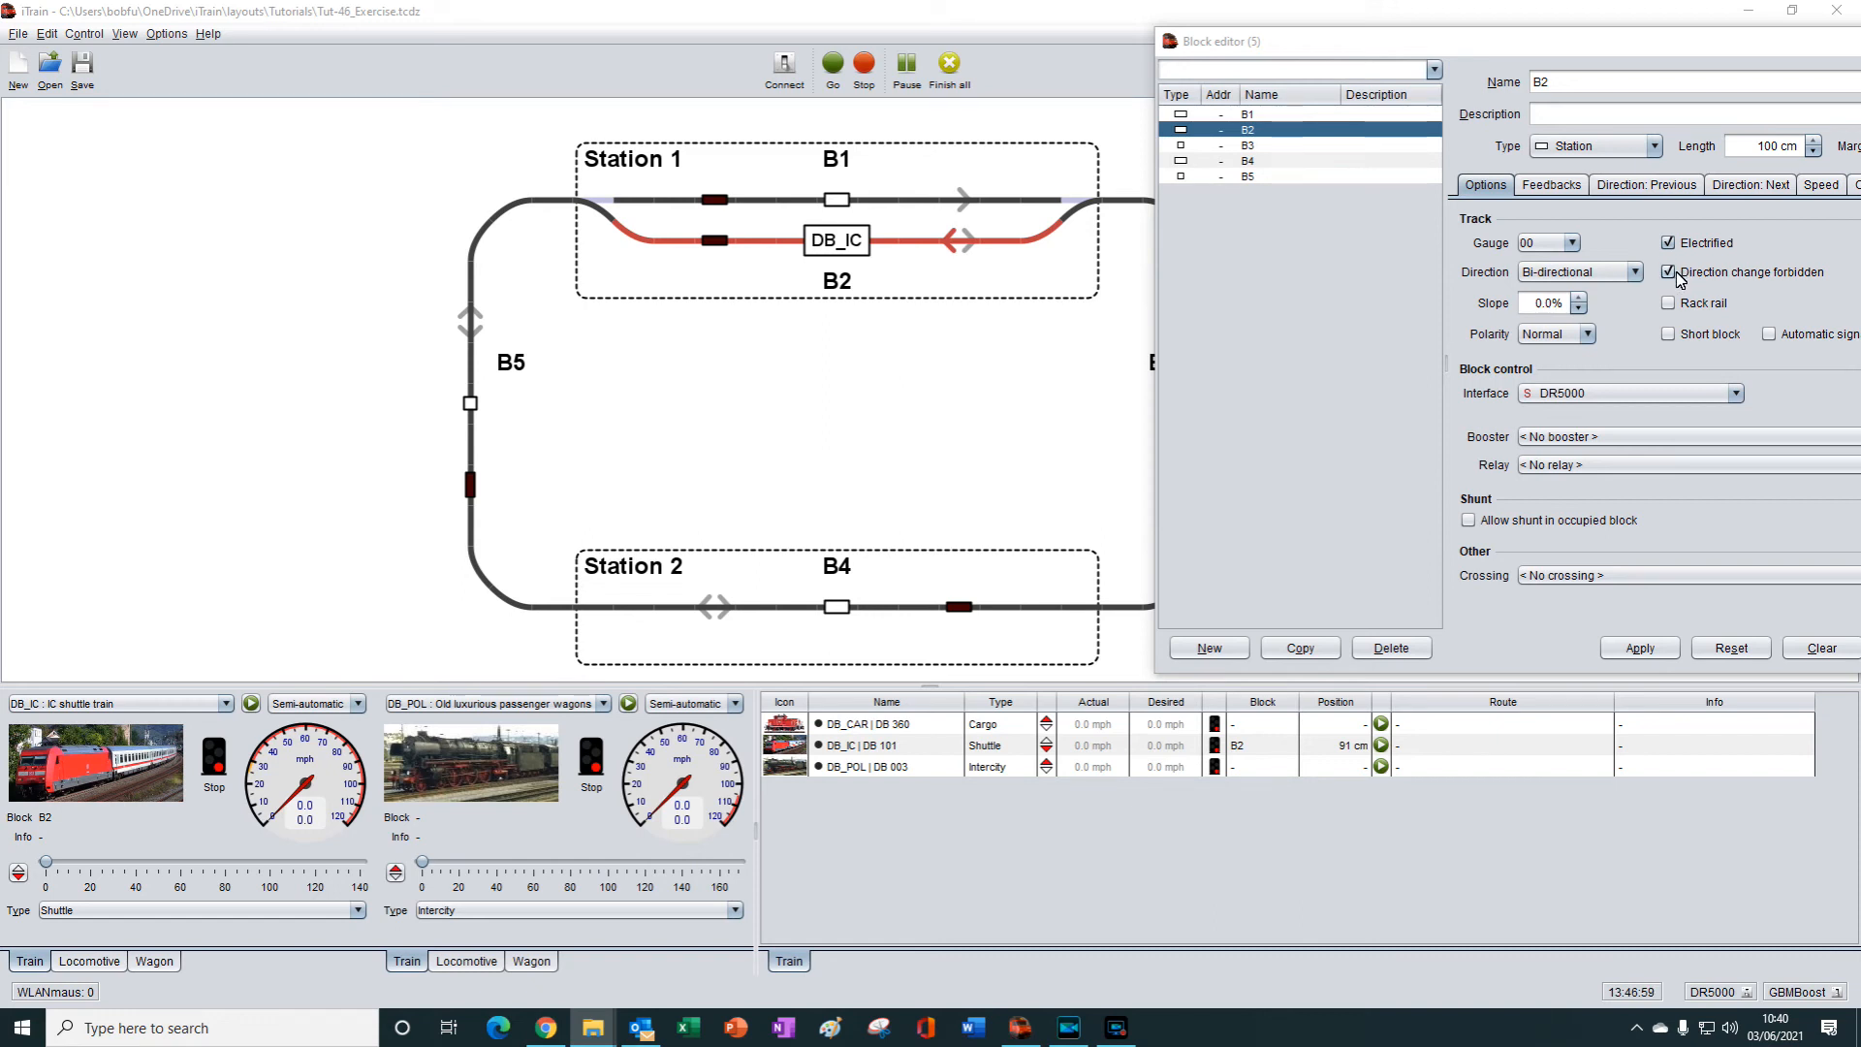
click(1563, 274)
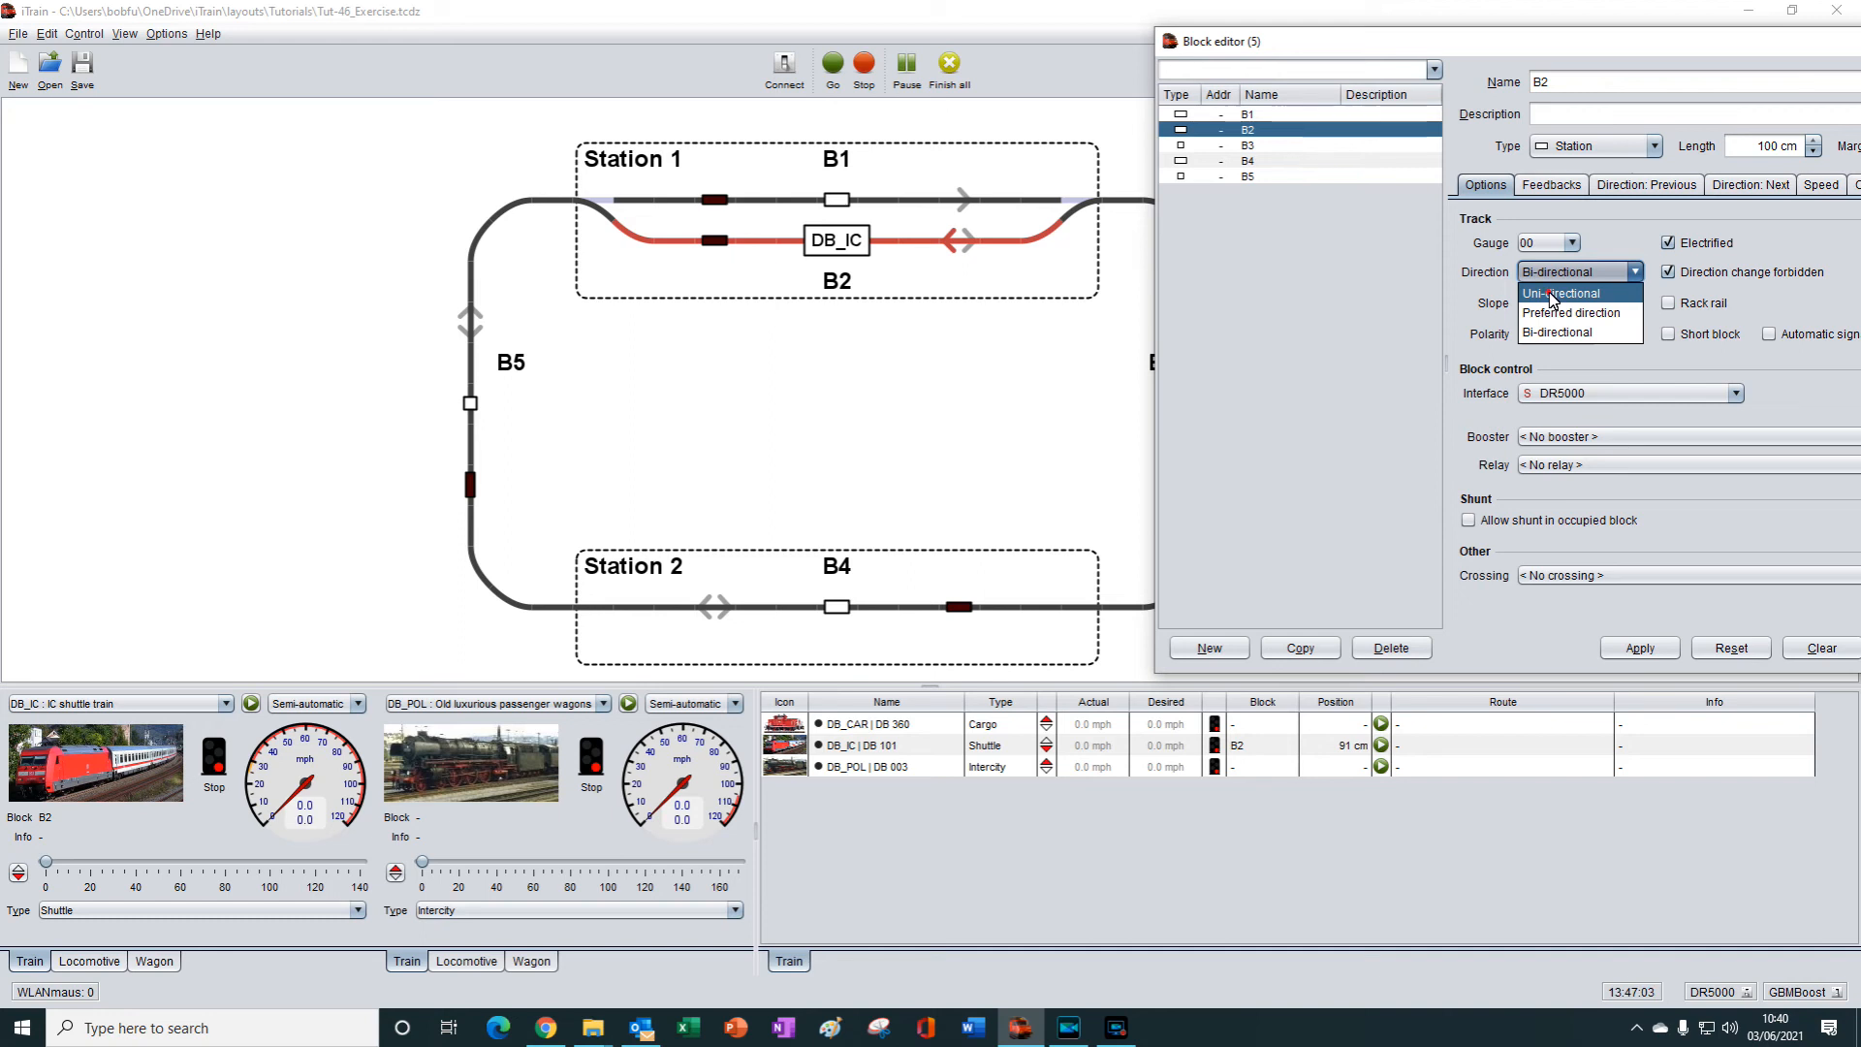
click(1555, 294)
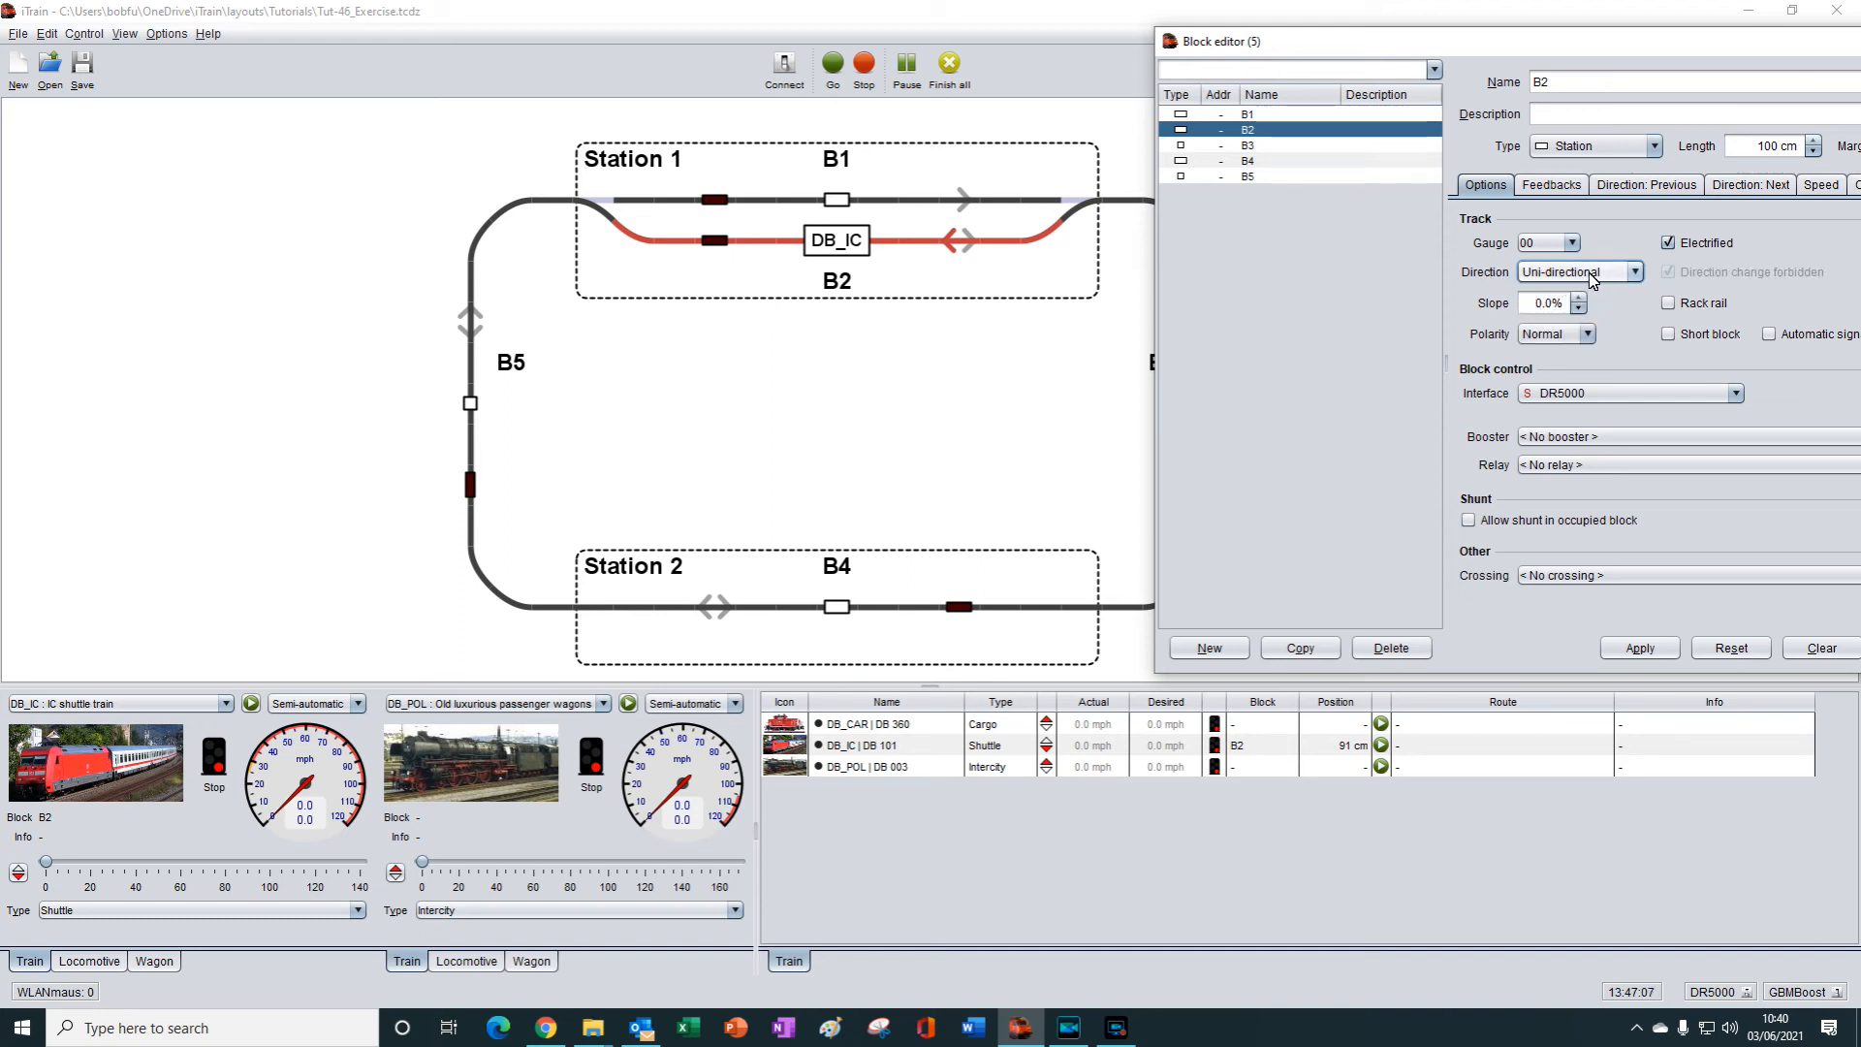
click(1590, 271)
click(1561, 333)
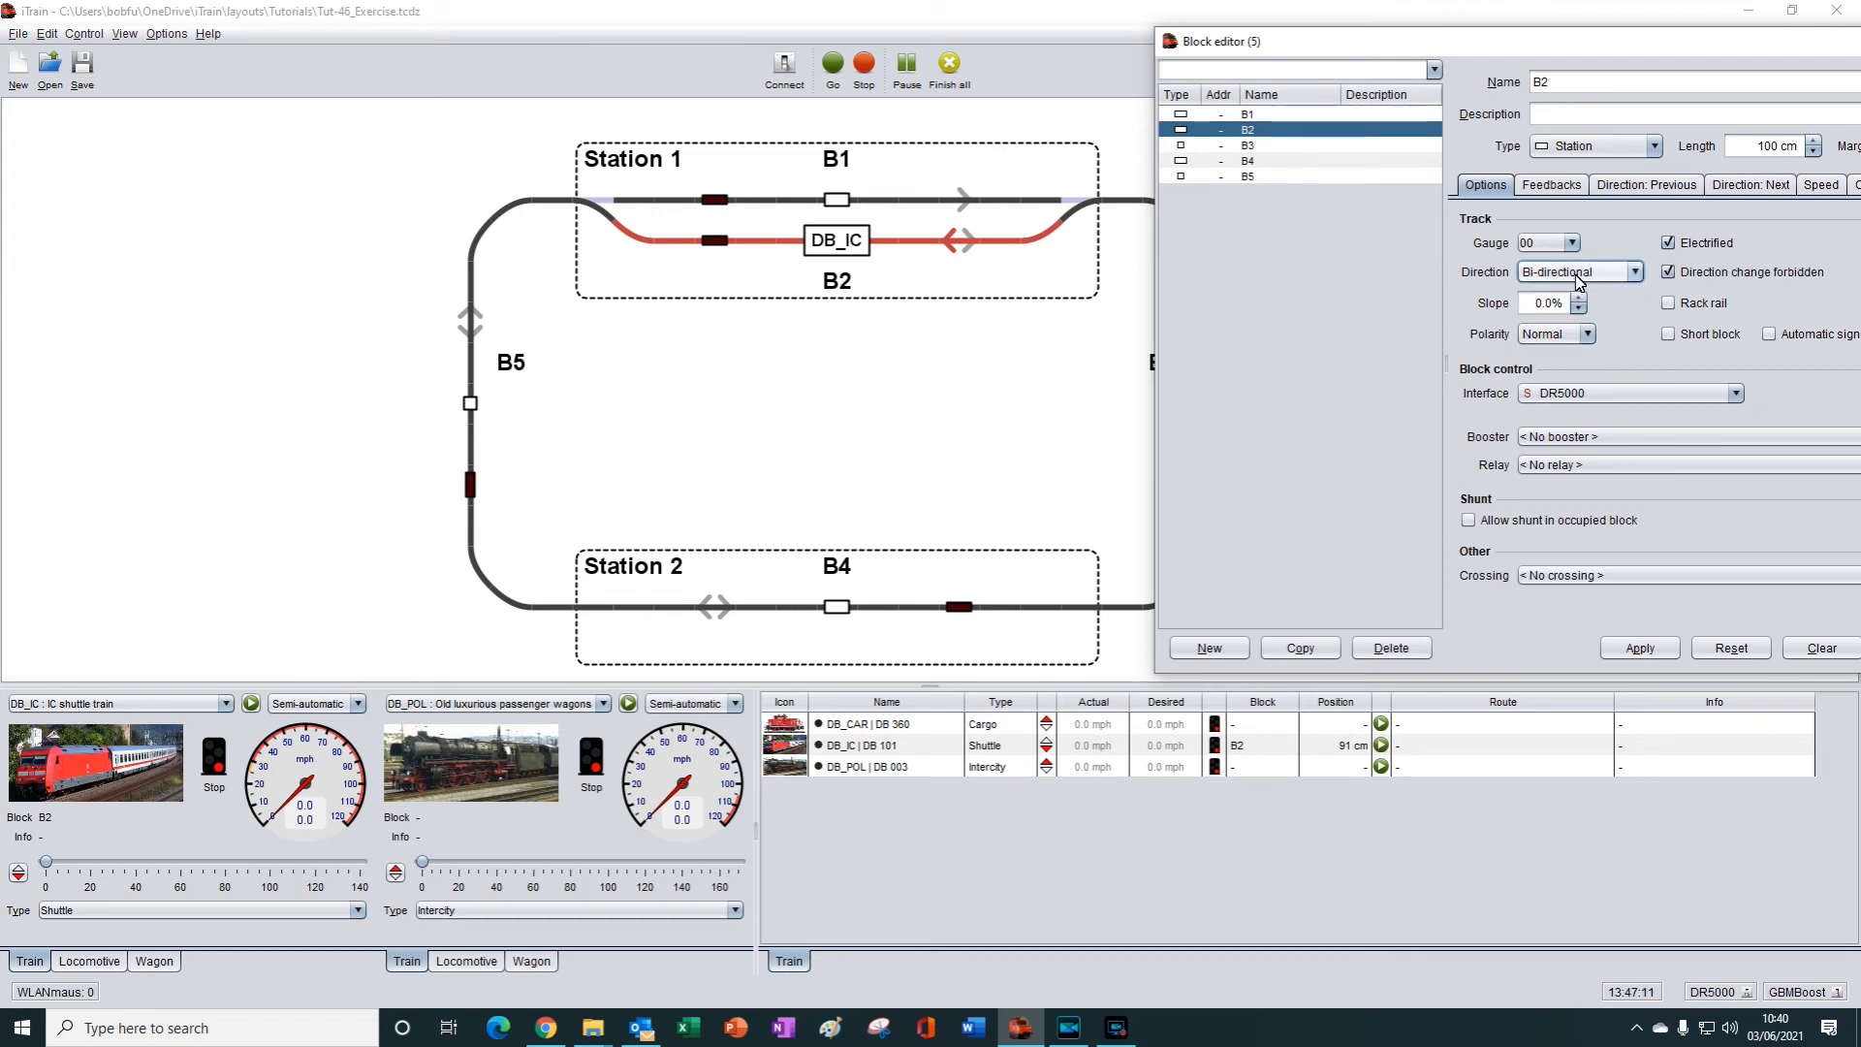
click(1580, 276)
click(1558, 290)
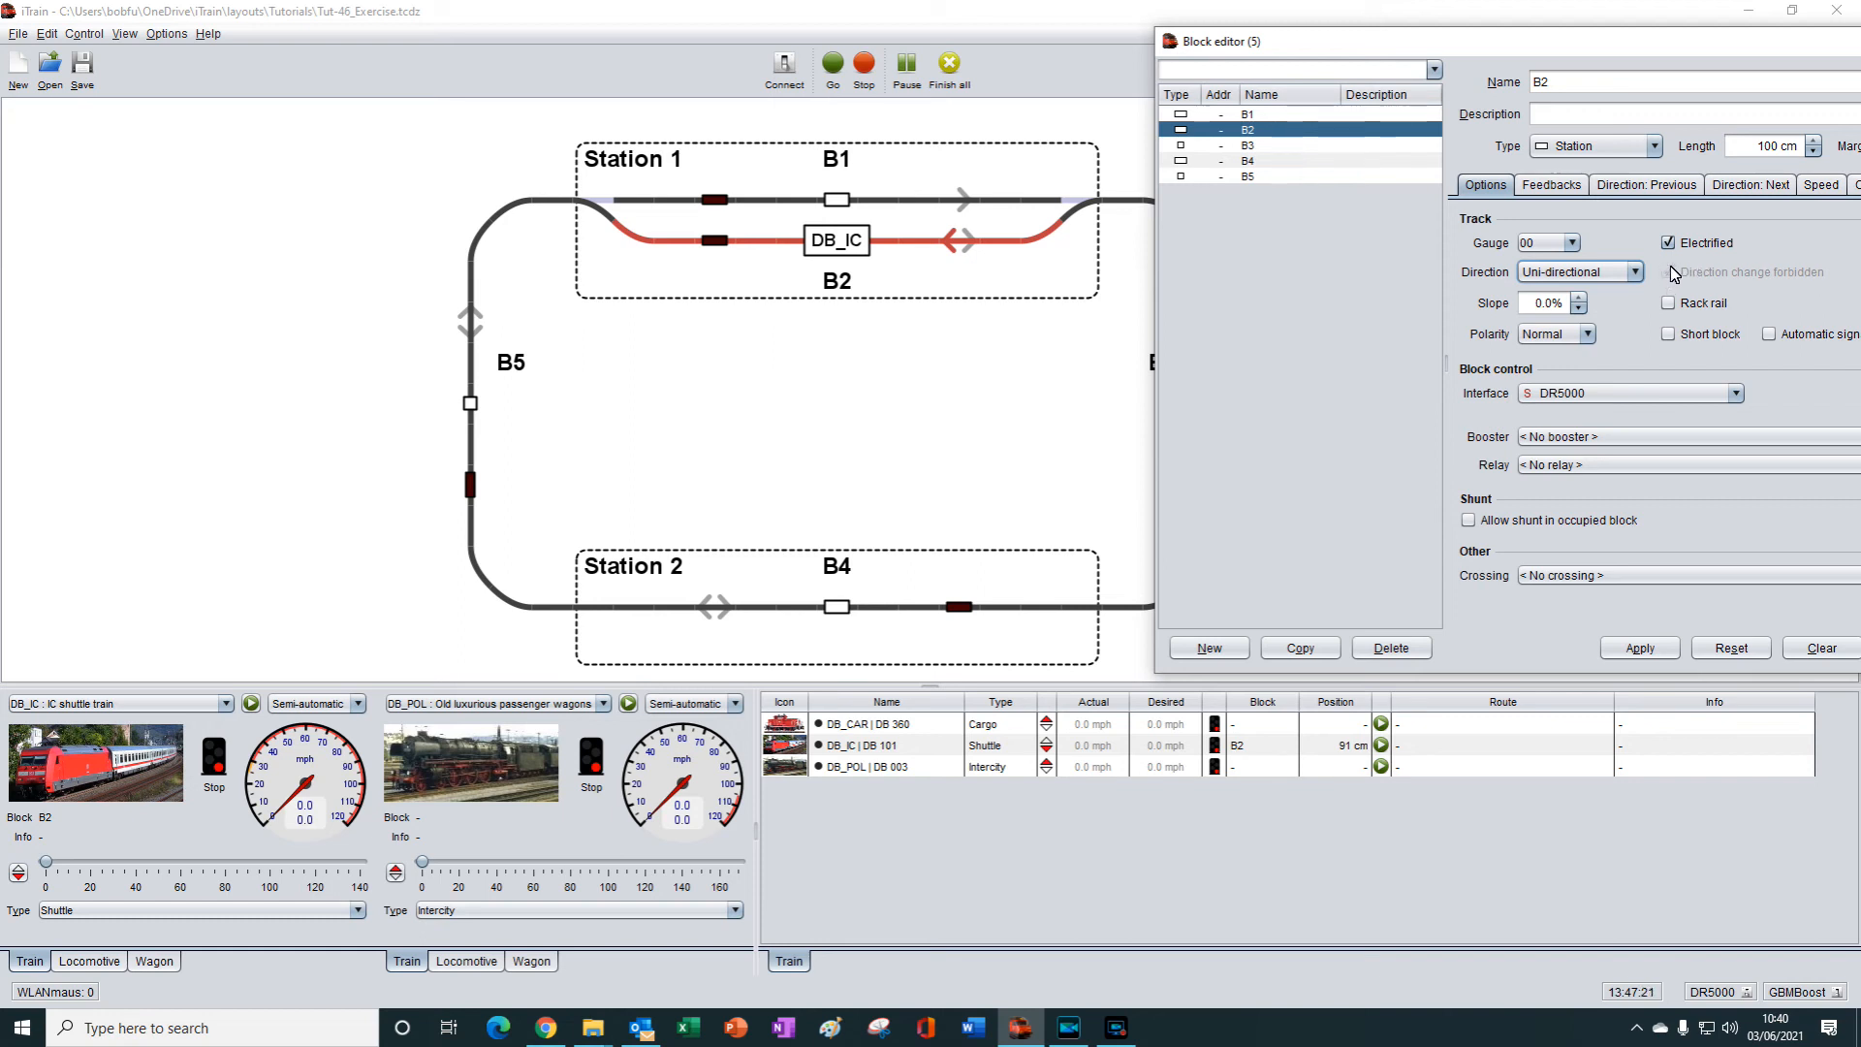
click(1590, 275)
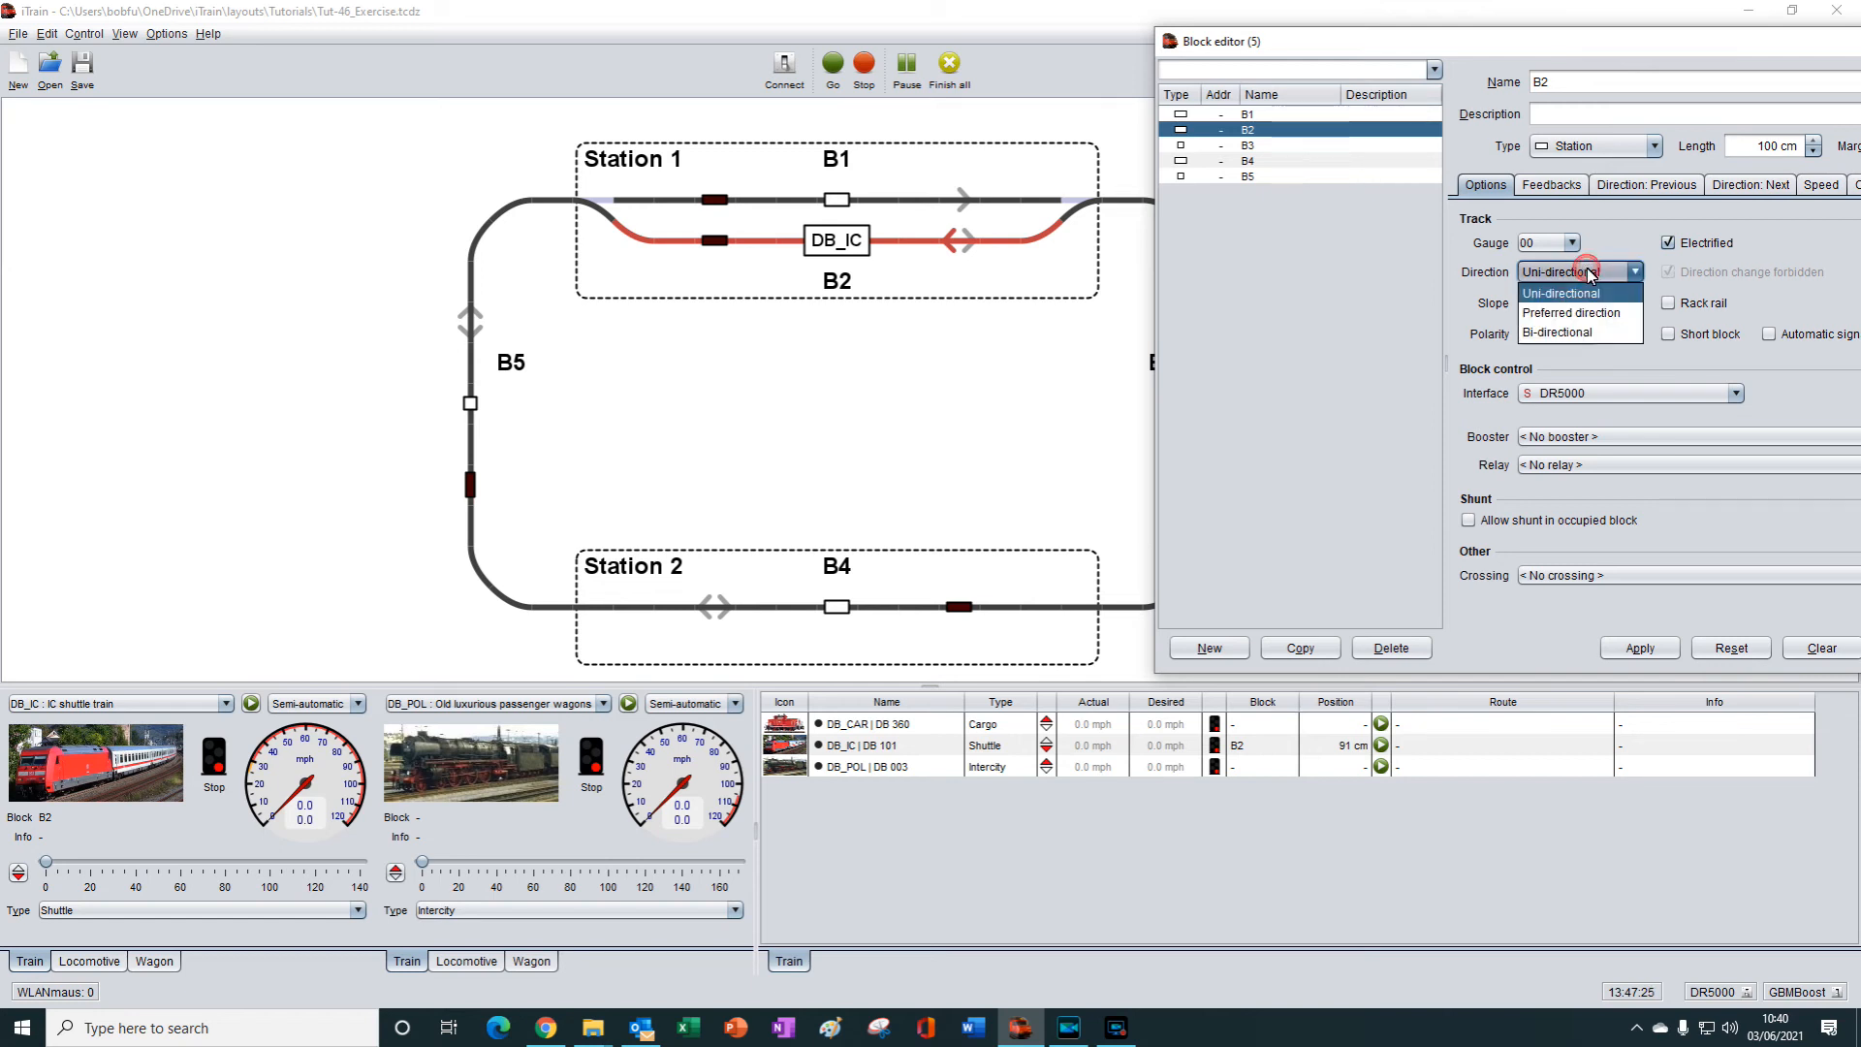
click(1568, 335)
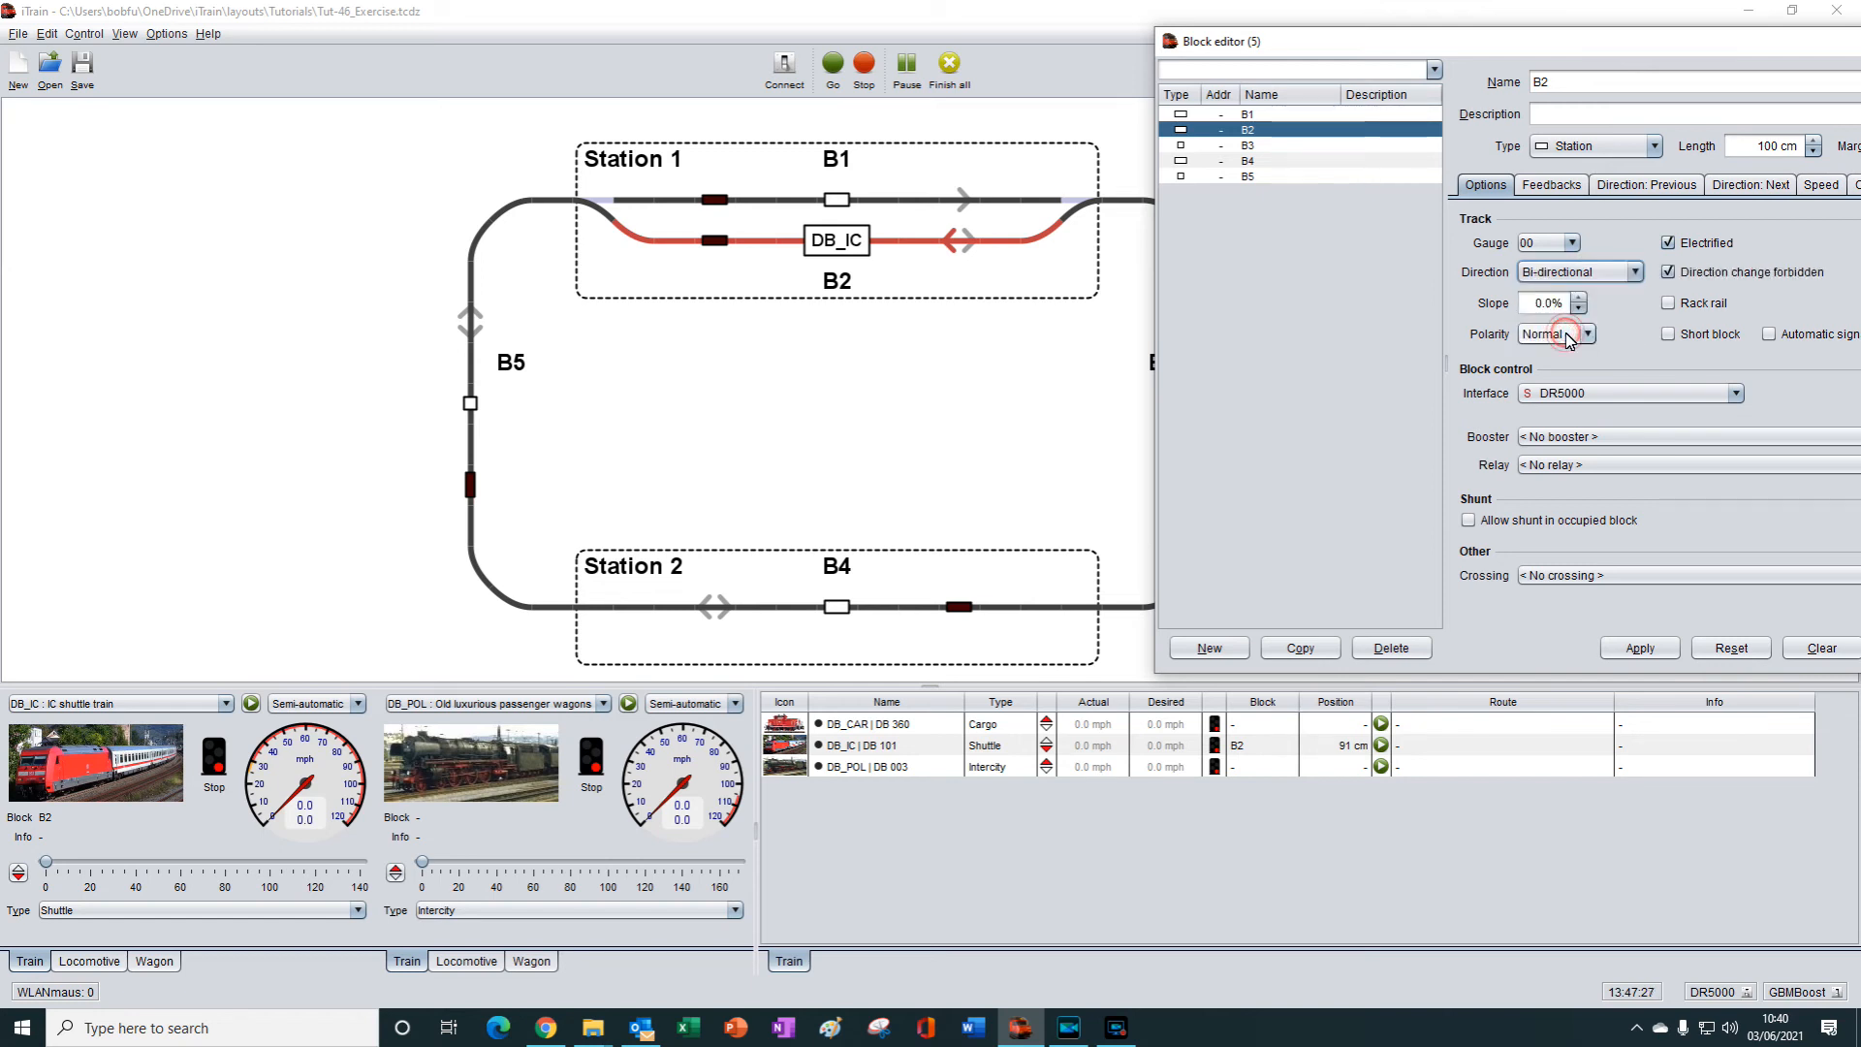
Keep block B2 Bi-directional, turn off Direction change forbidden, apply the change and close the block editor.
click(1668, 272)
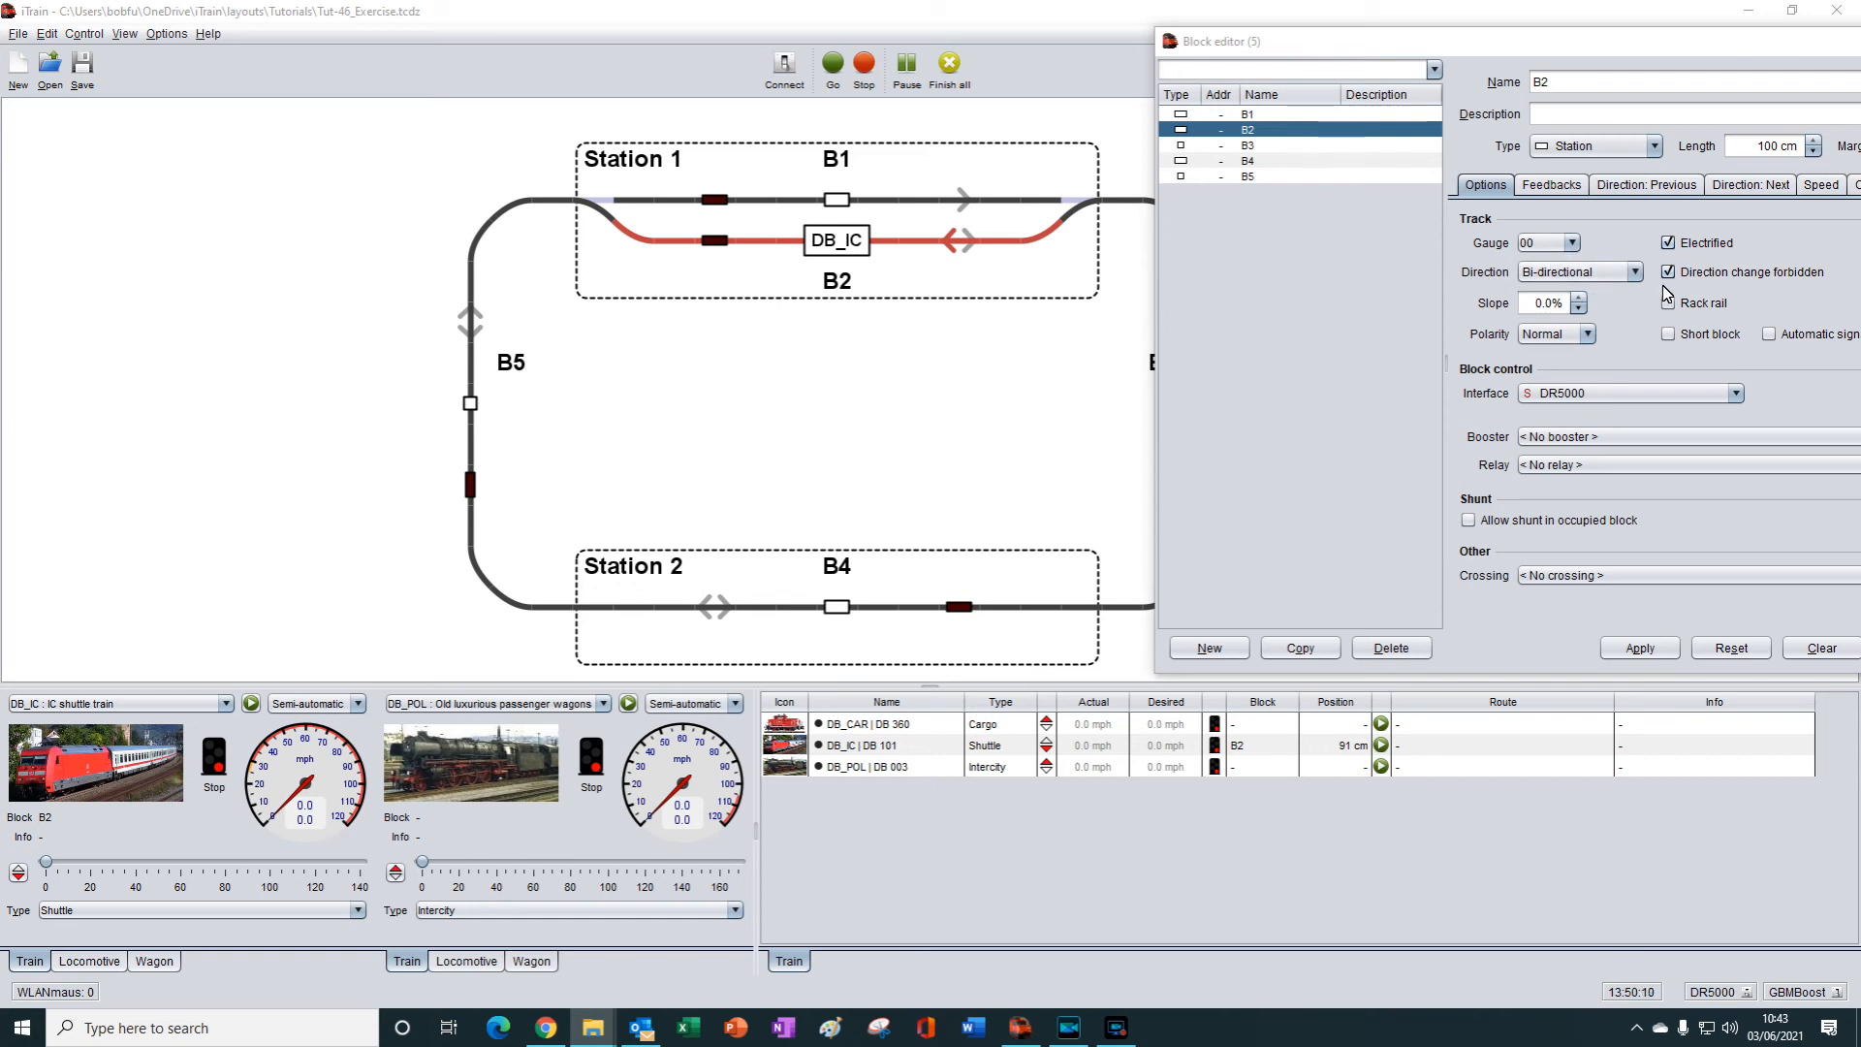
click(1577, 281)
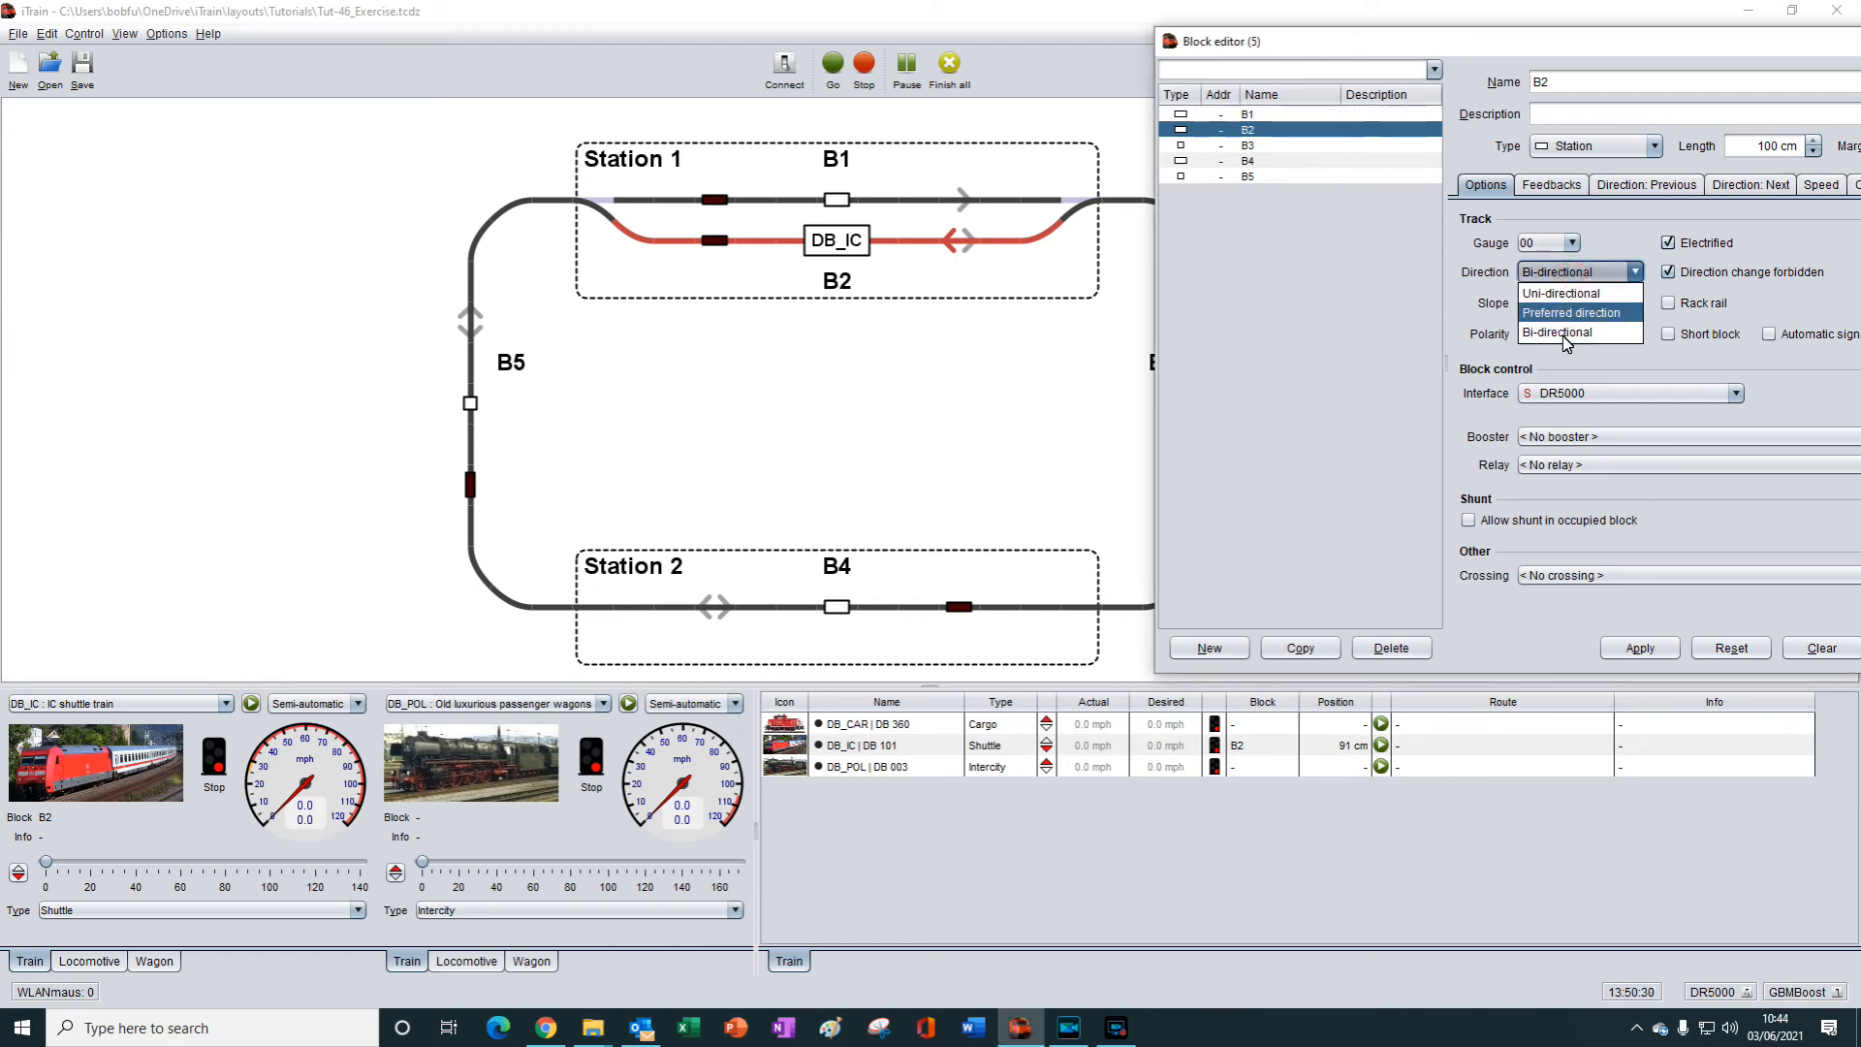
click(1668, 284)
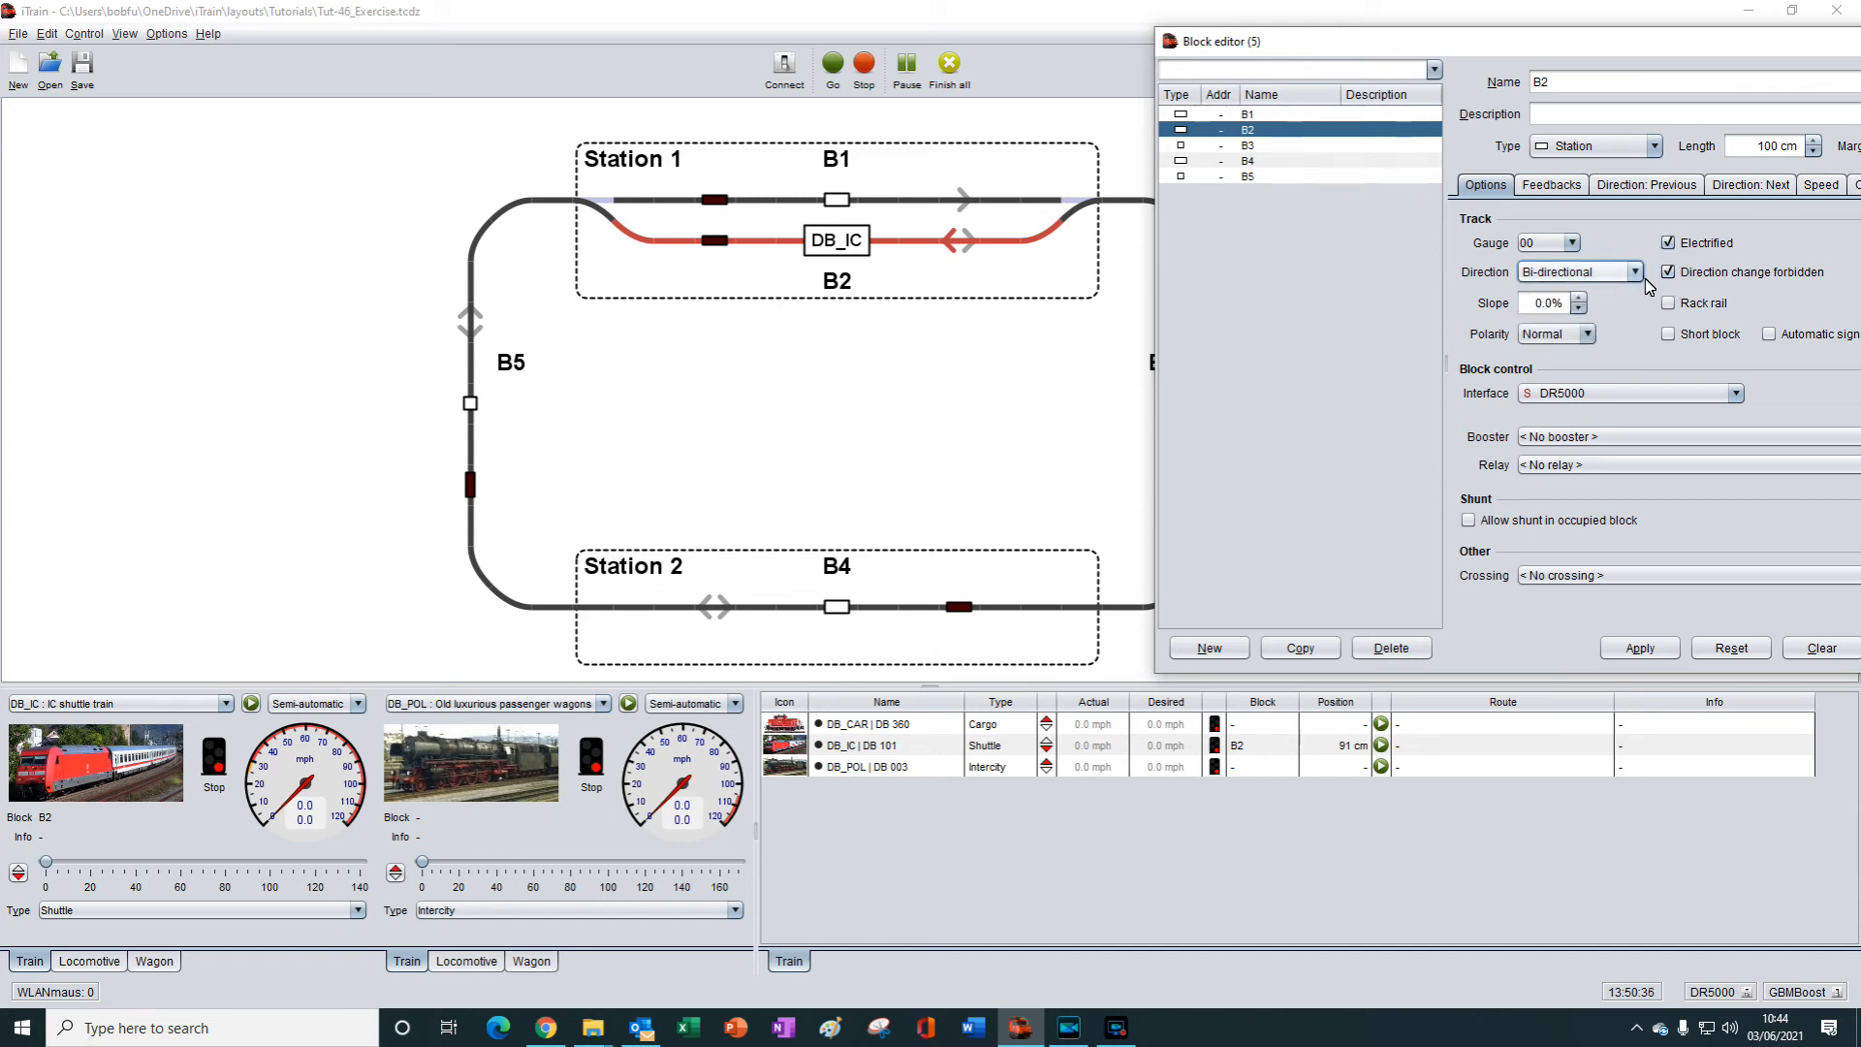
click(1668, 271)
click(1667, 270)
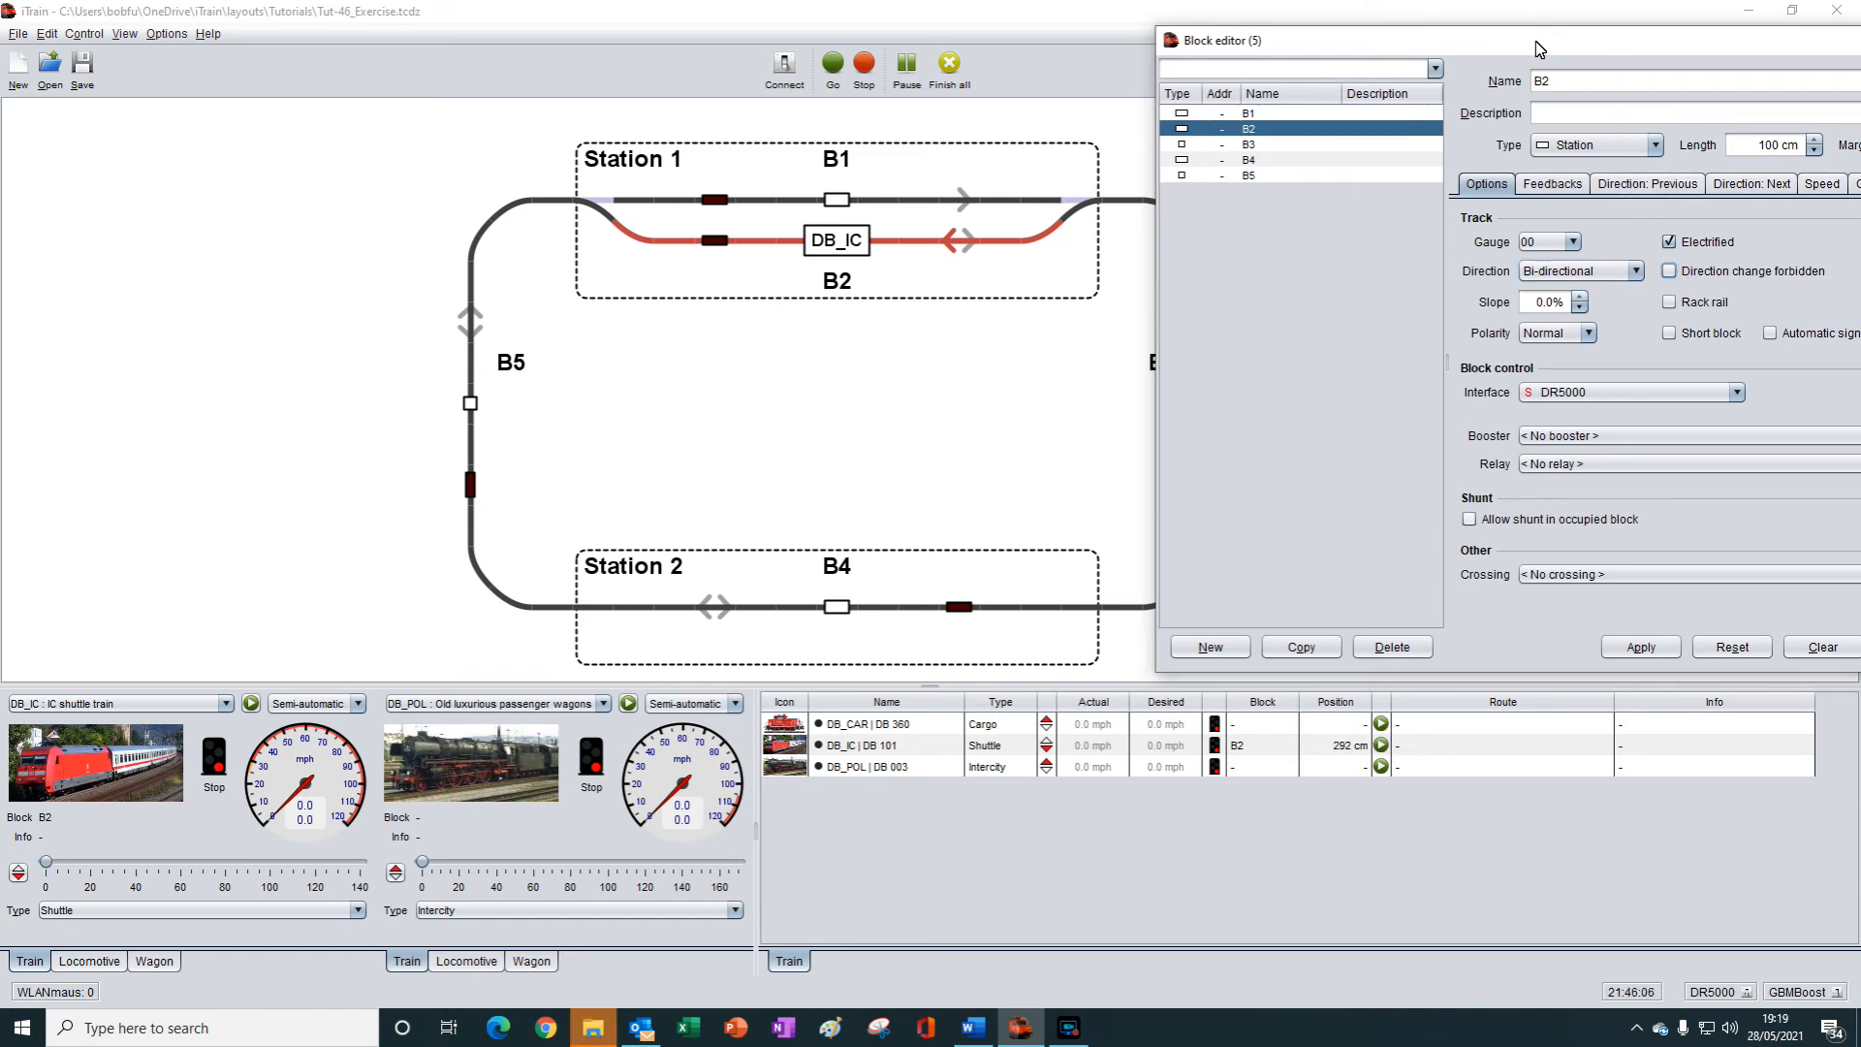
drag(1540, 49, 1307, 36)
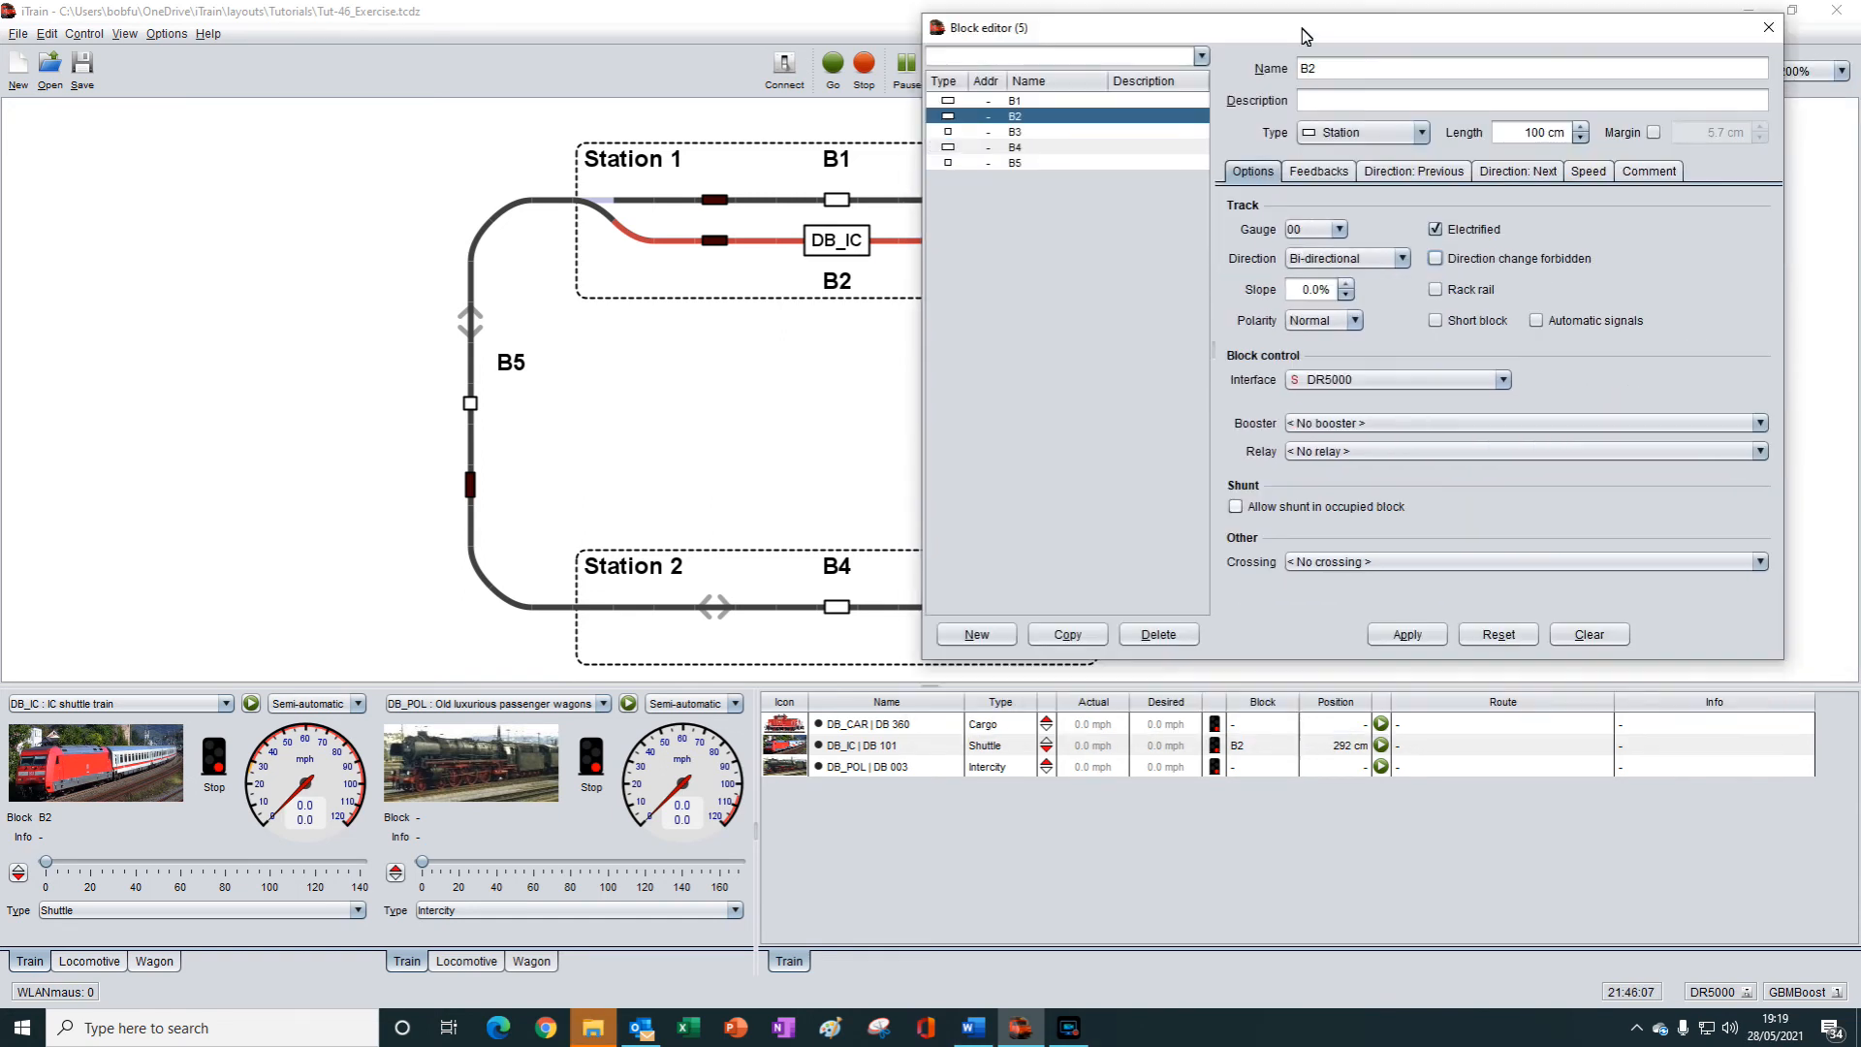
click(1414, 640)
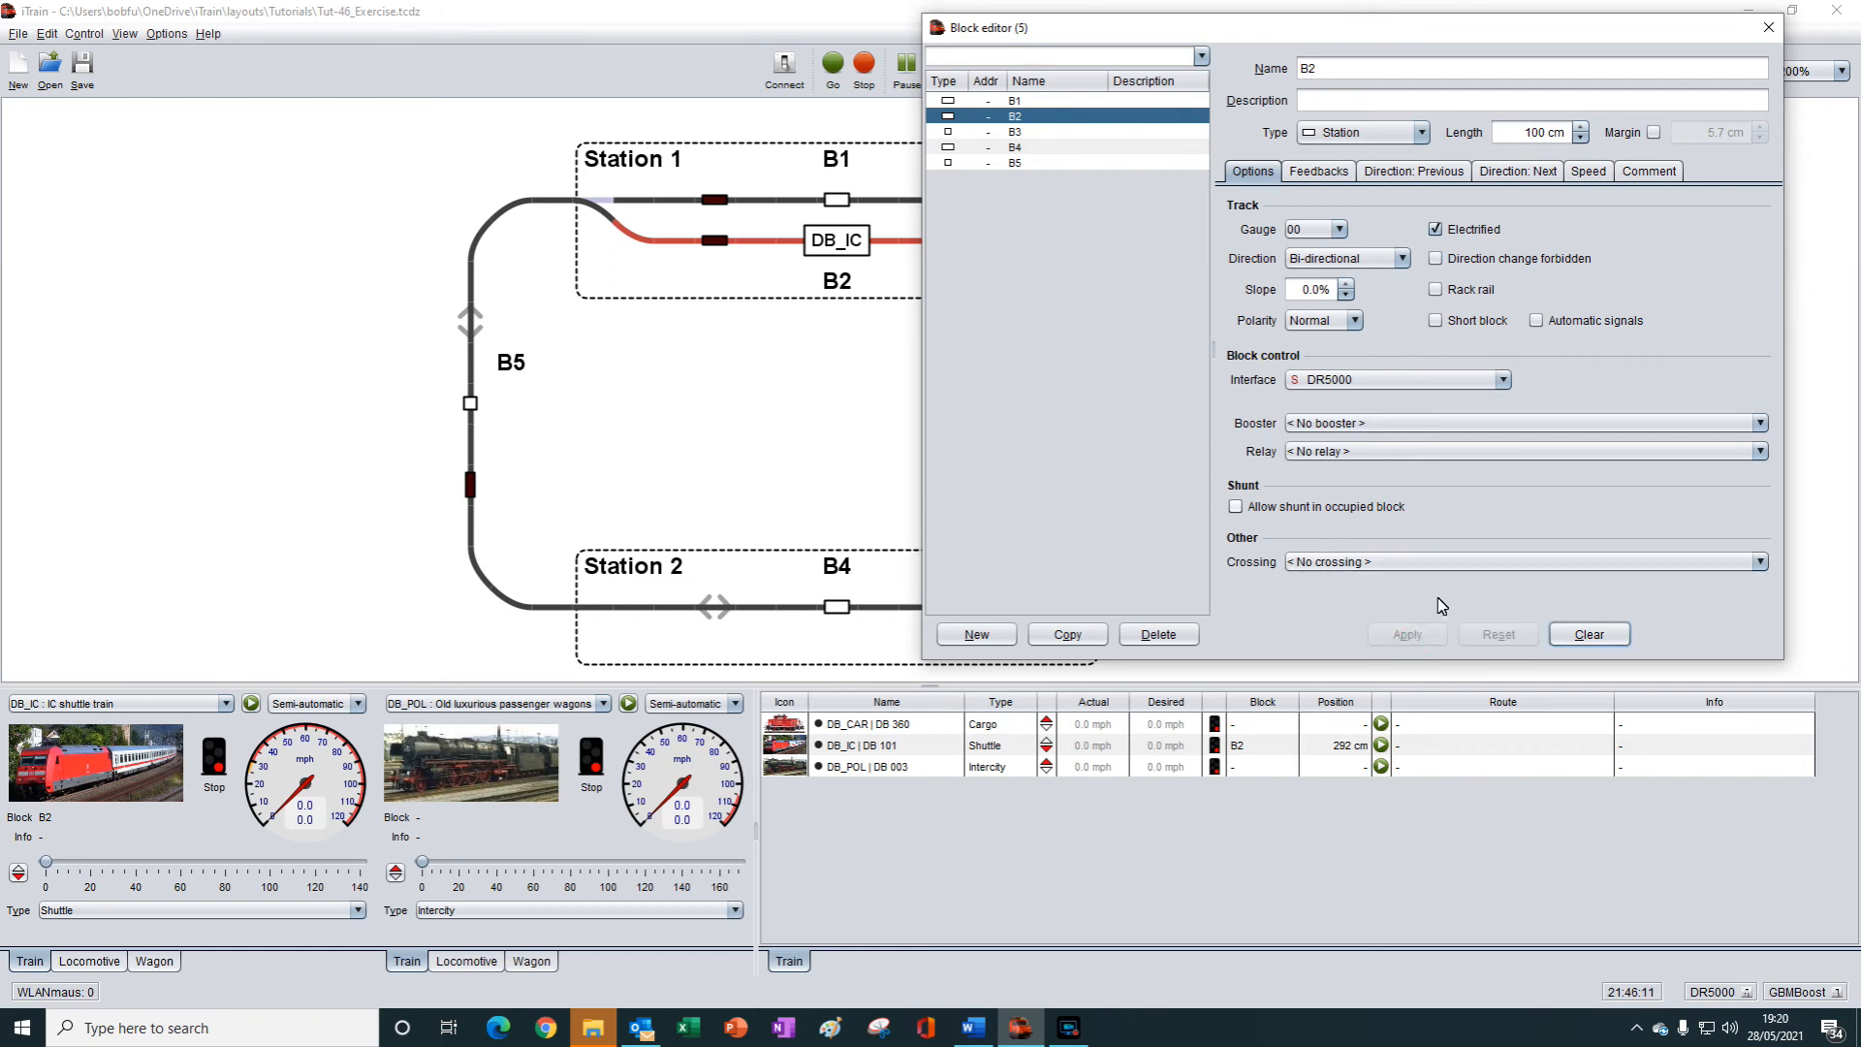
click(1762, 32)
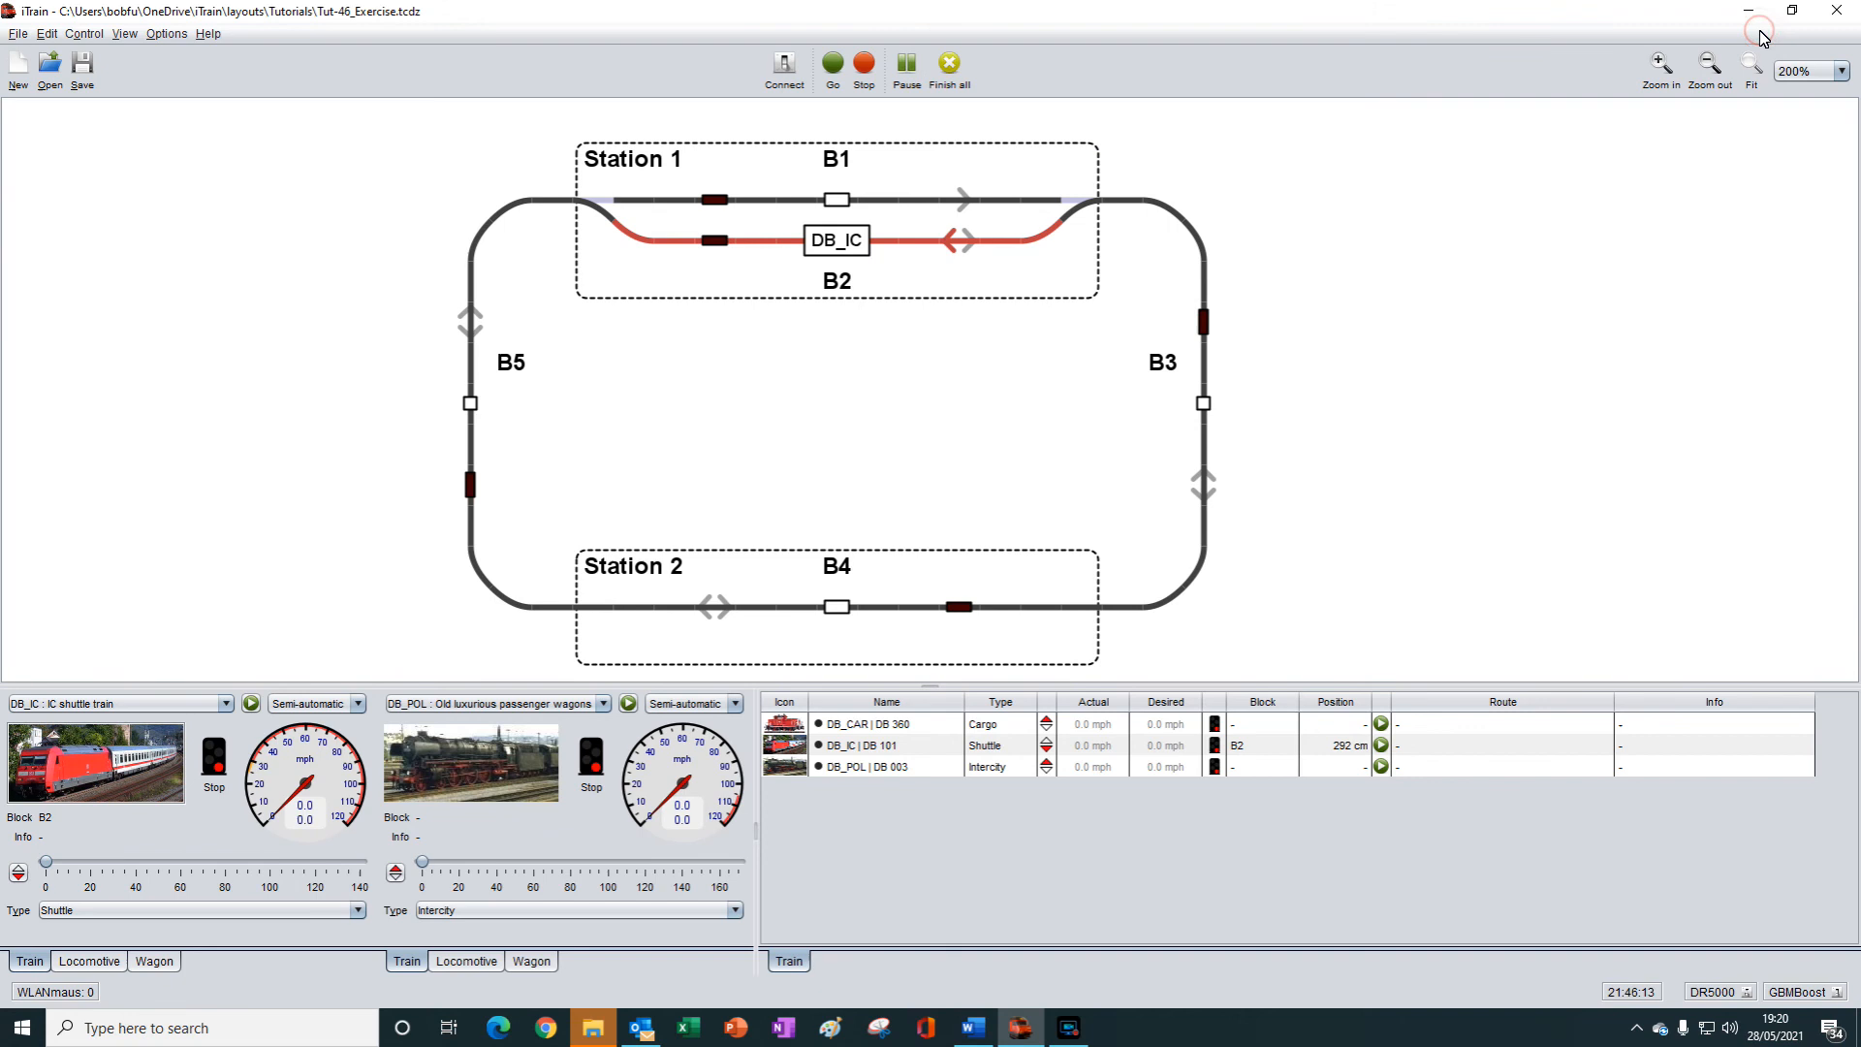
Run the DB_IC shuttle automatically and simulate its feedbacks for trips from Station 1 to B4, including one through B3.
click(252, 706)
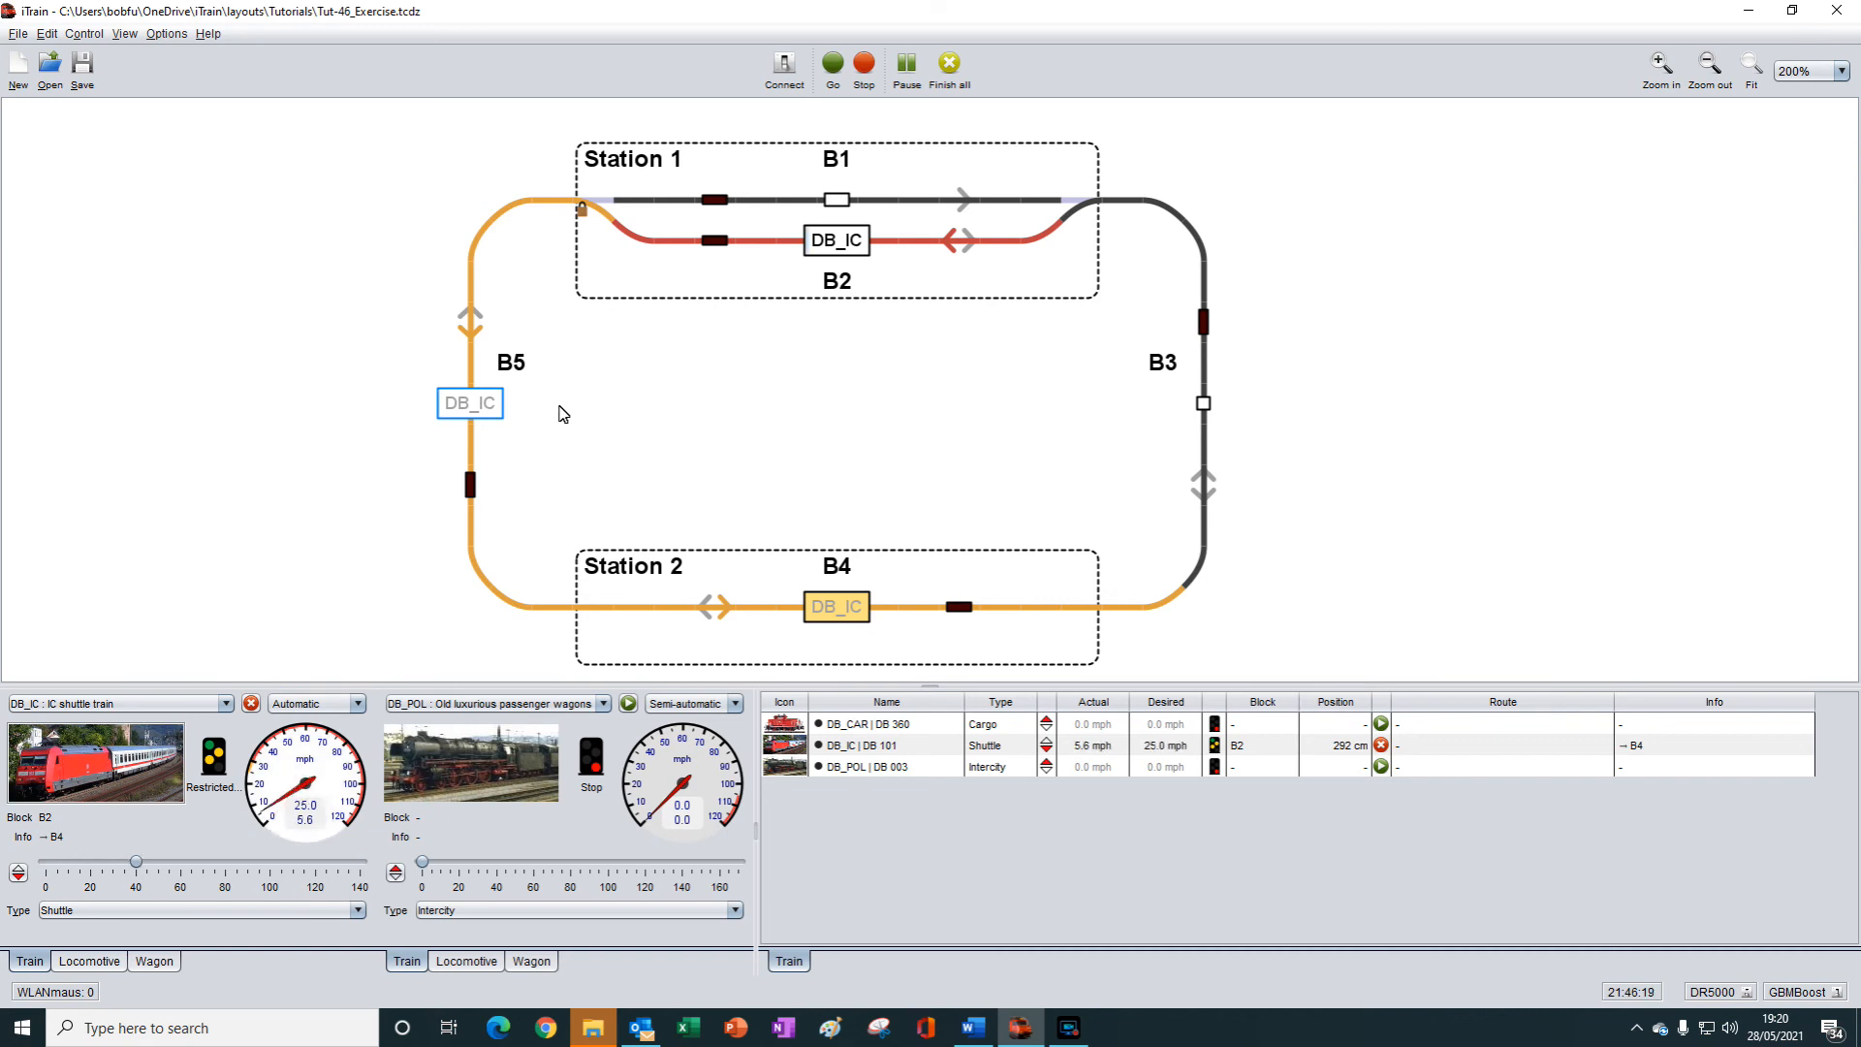
click(962, 611)
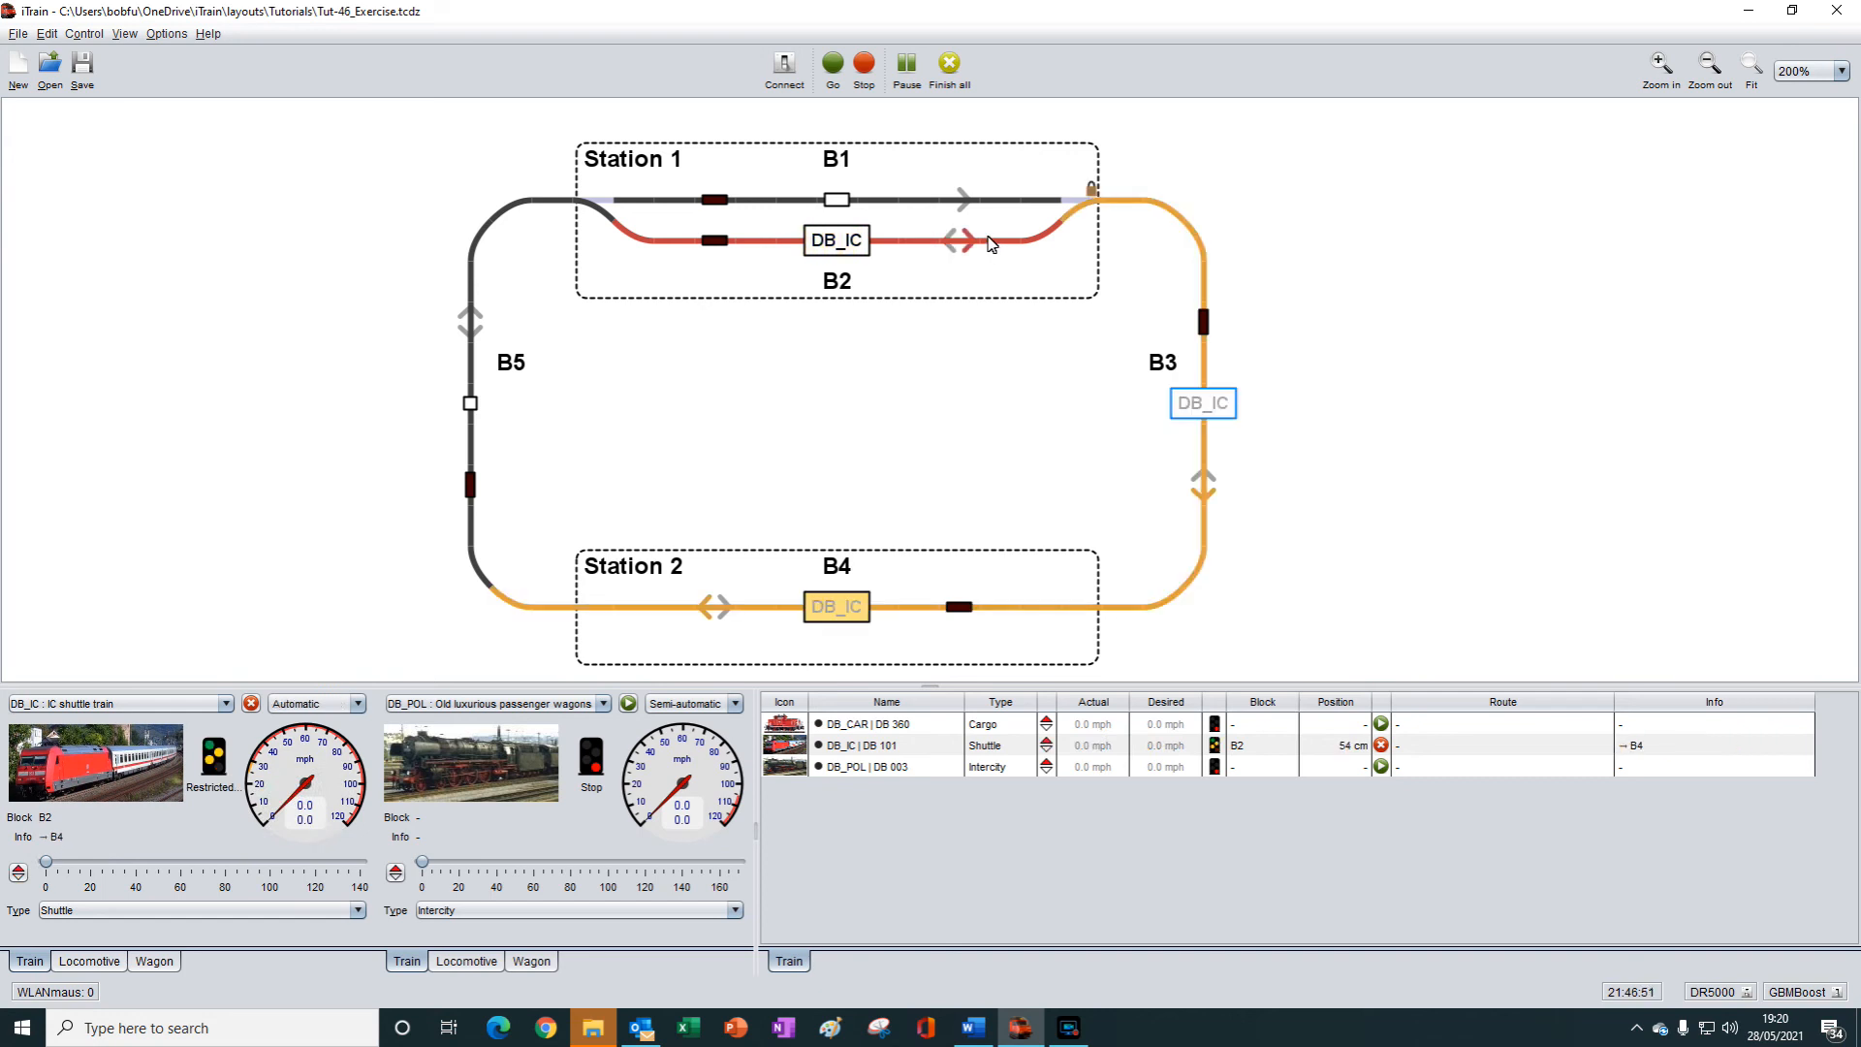
click(1202, 320)
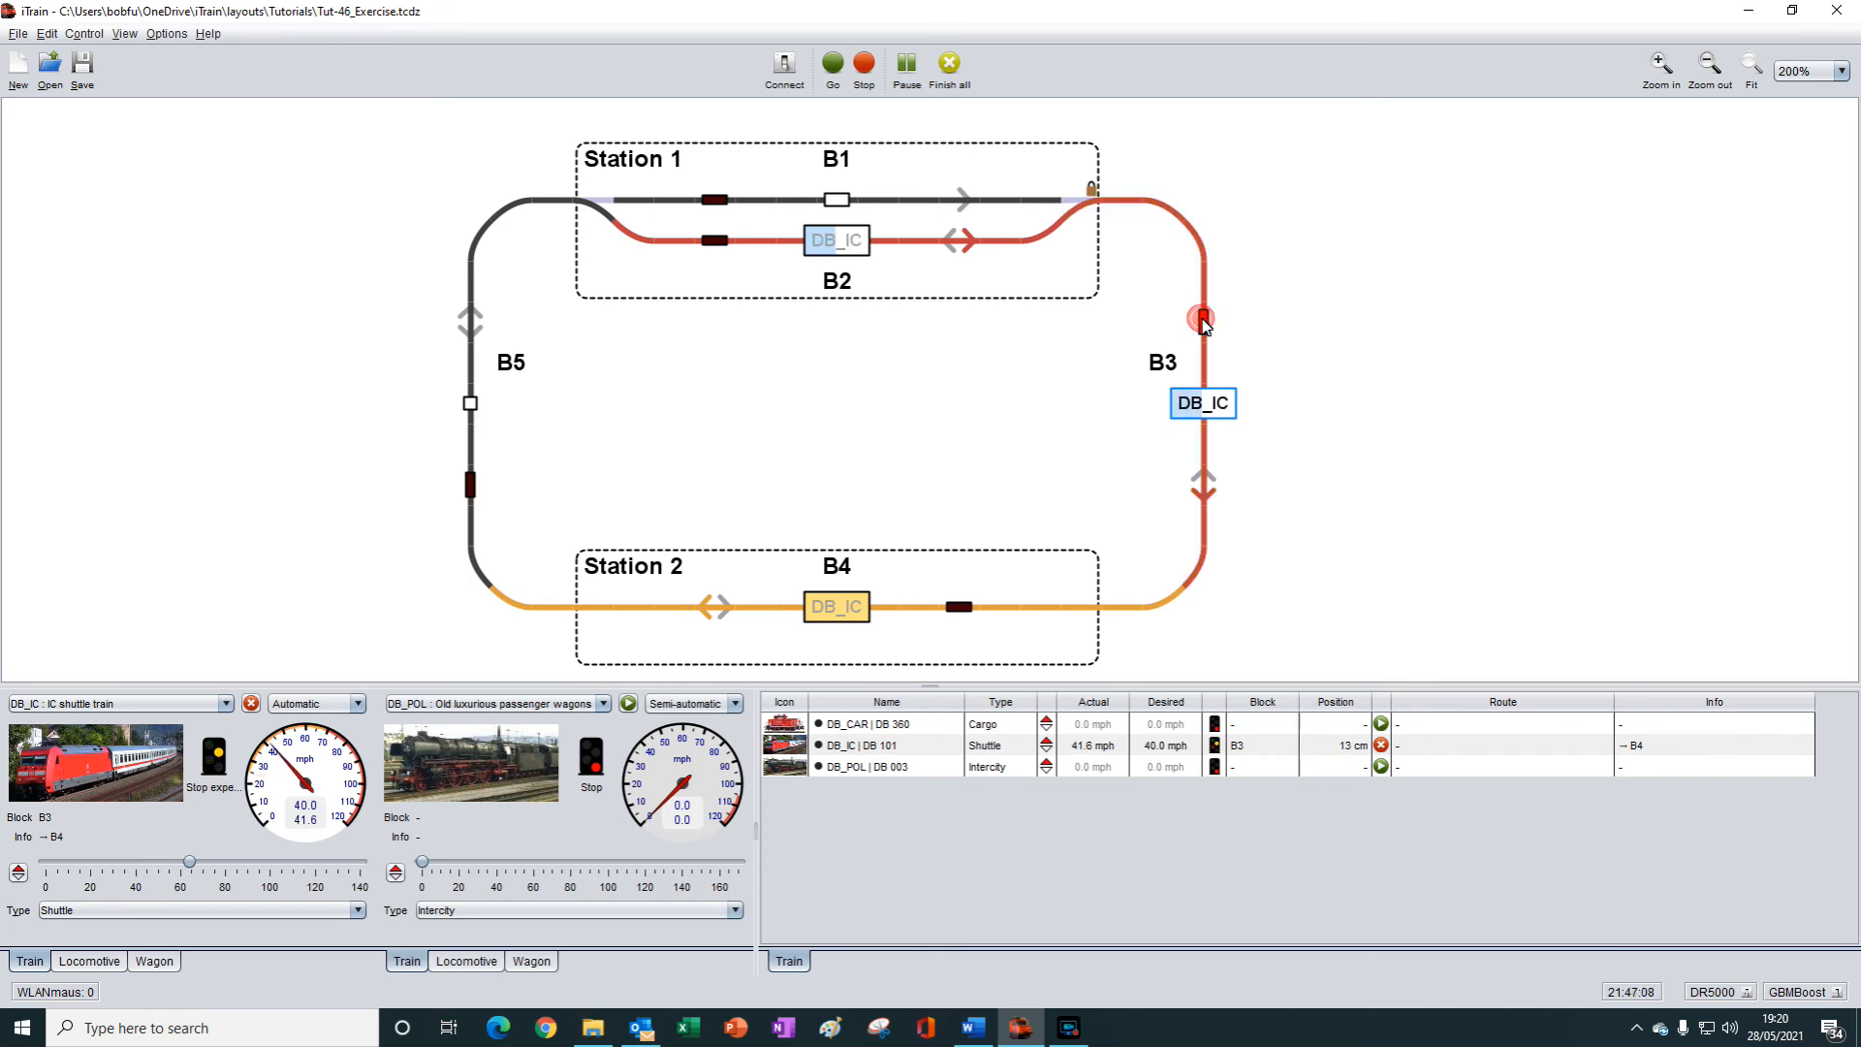
click(965, 611)
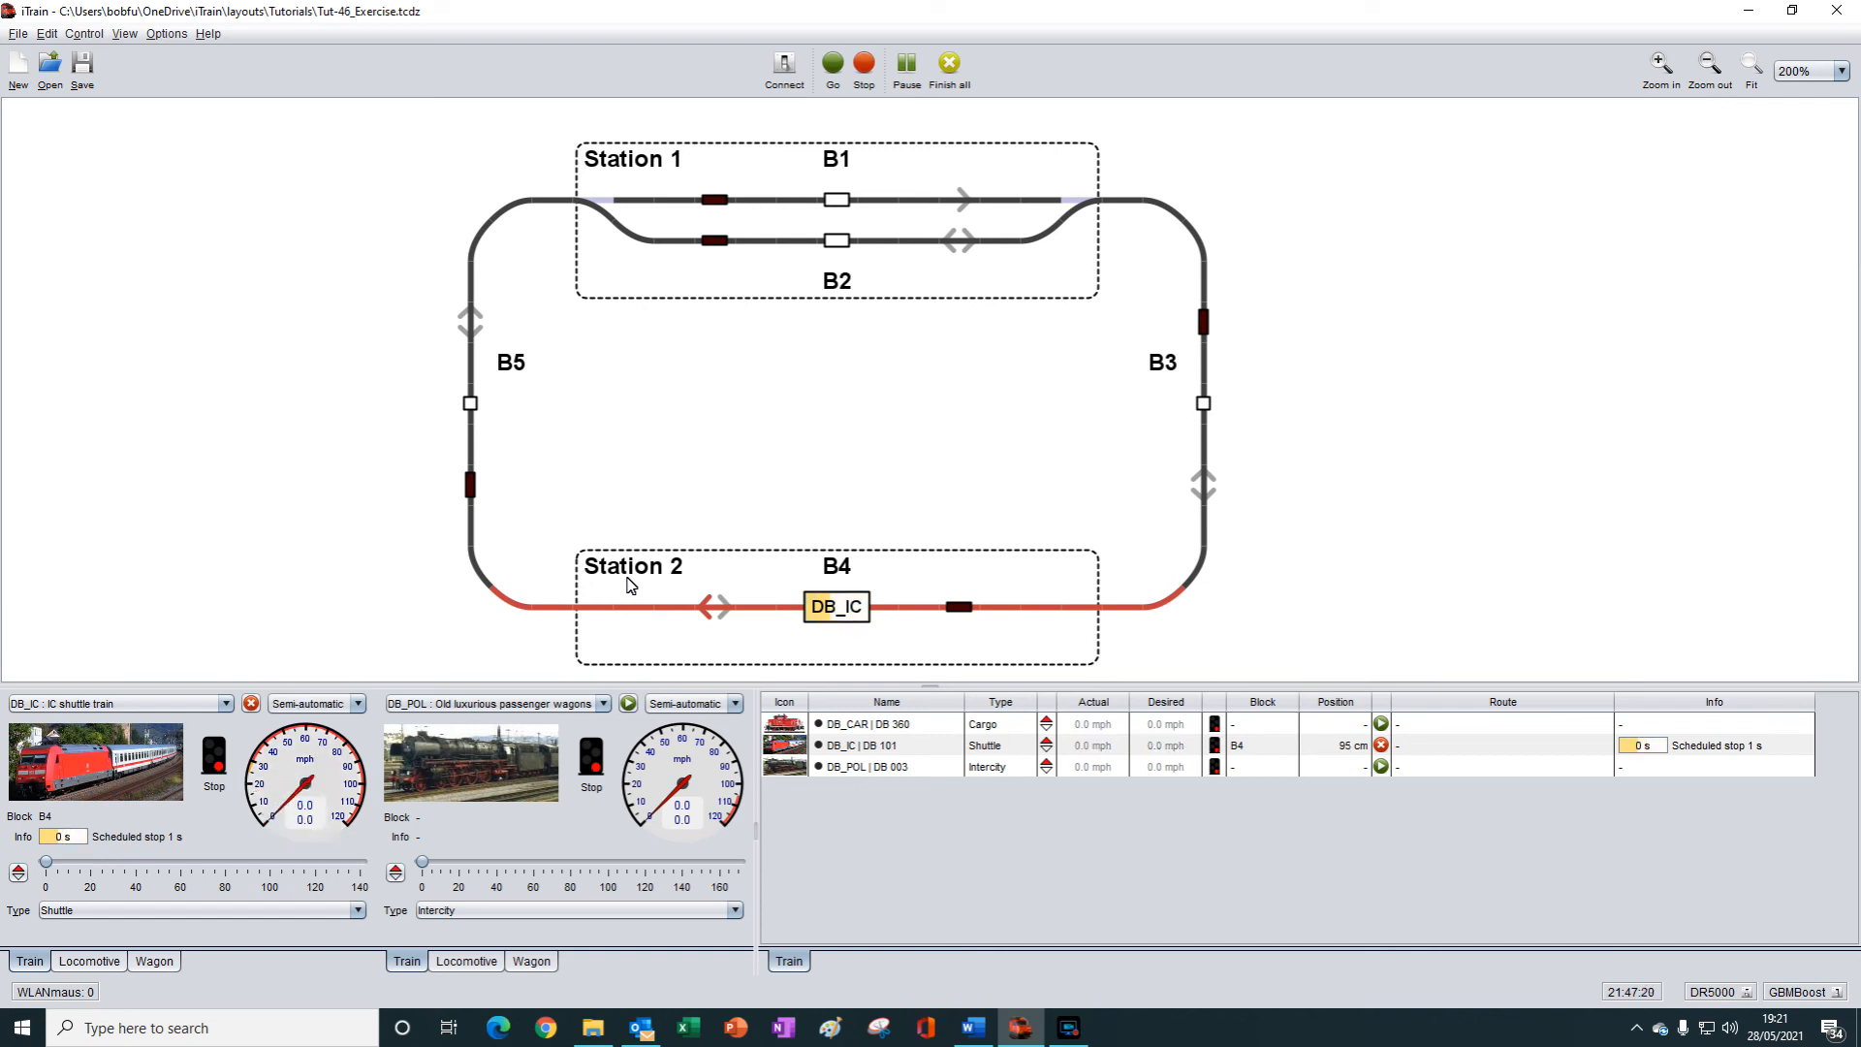
Simulate the DB_IC shuttle's trip from B4 through B5 into B2, and its return through B5 to B4.
click(472, 486)
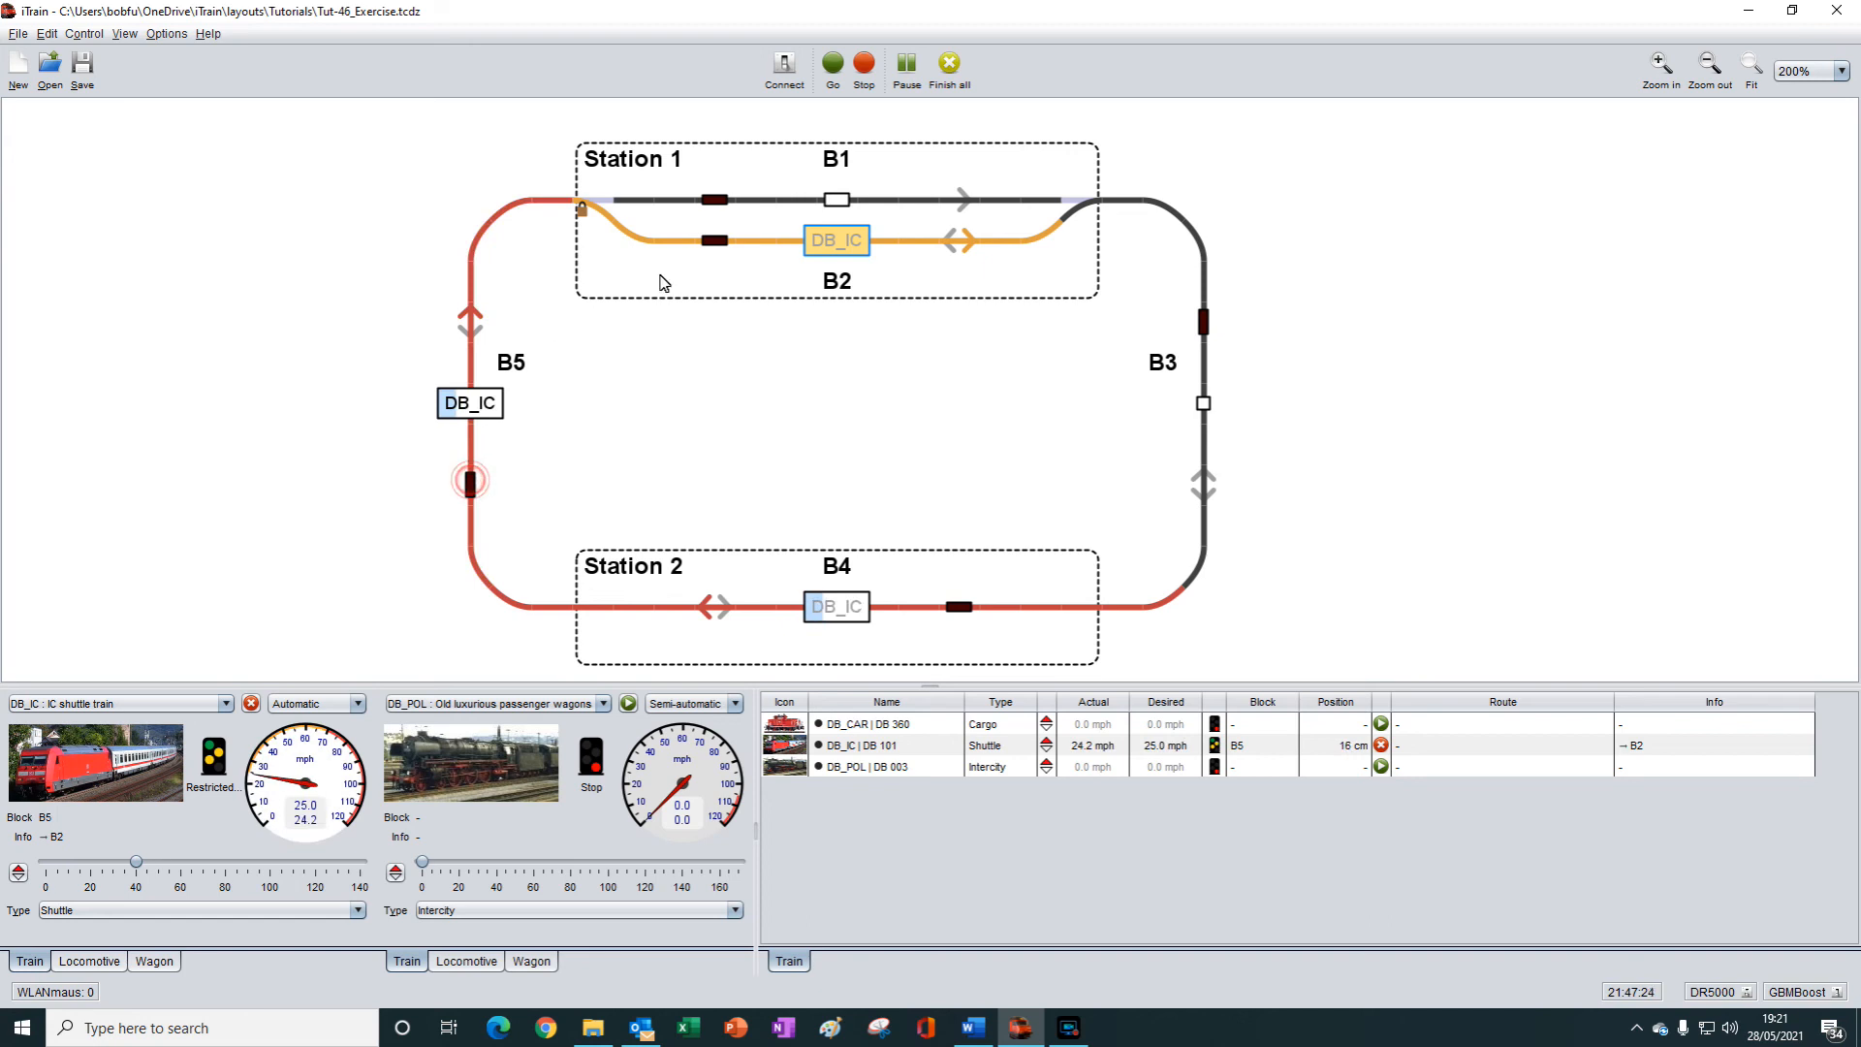
click(721, 249)
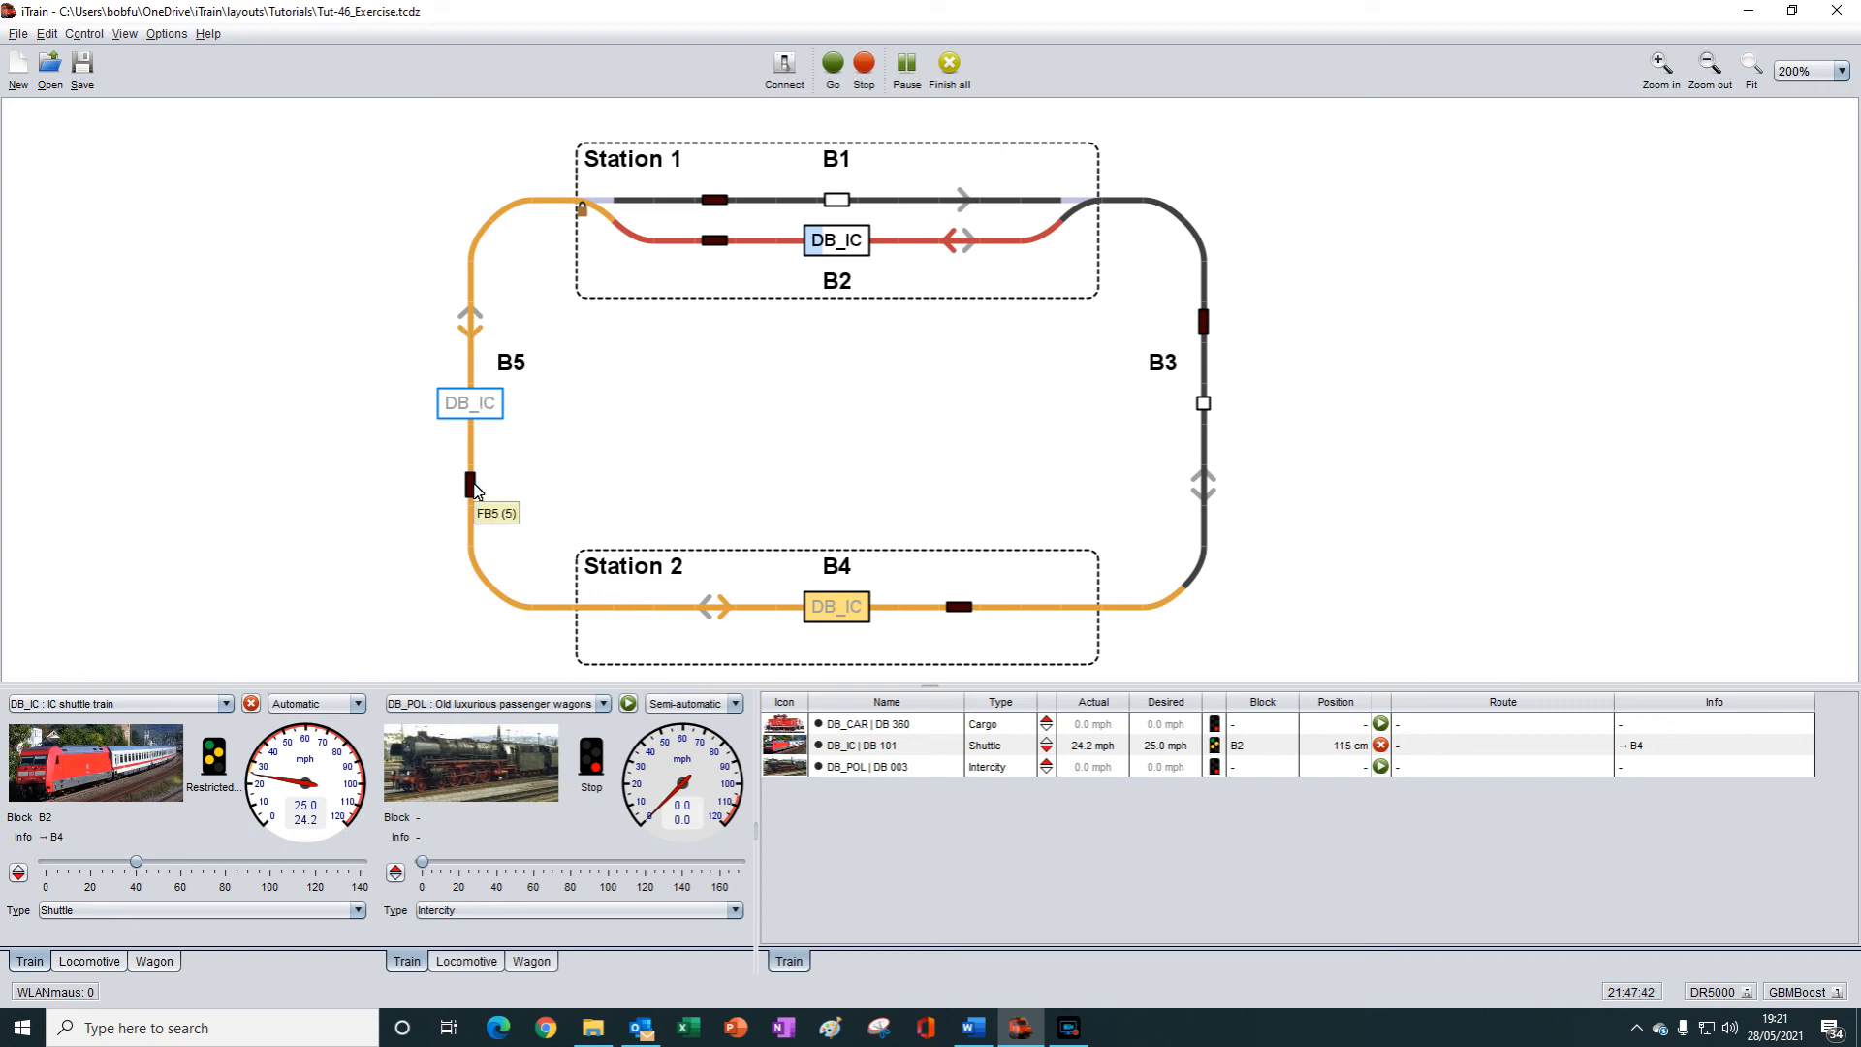
click(471, 487)
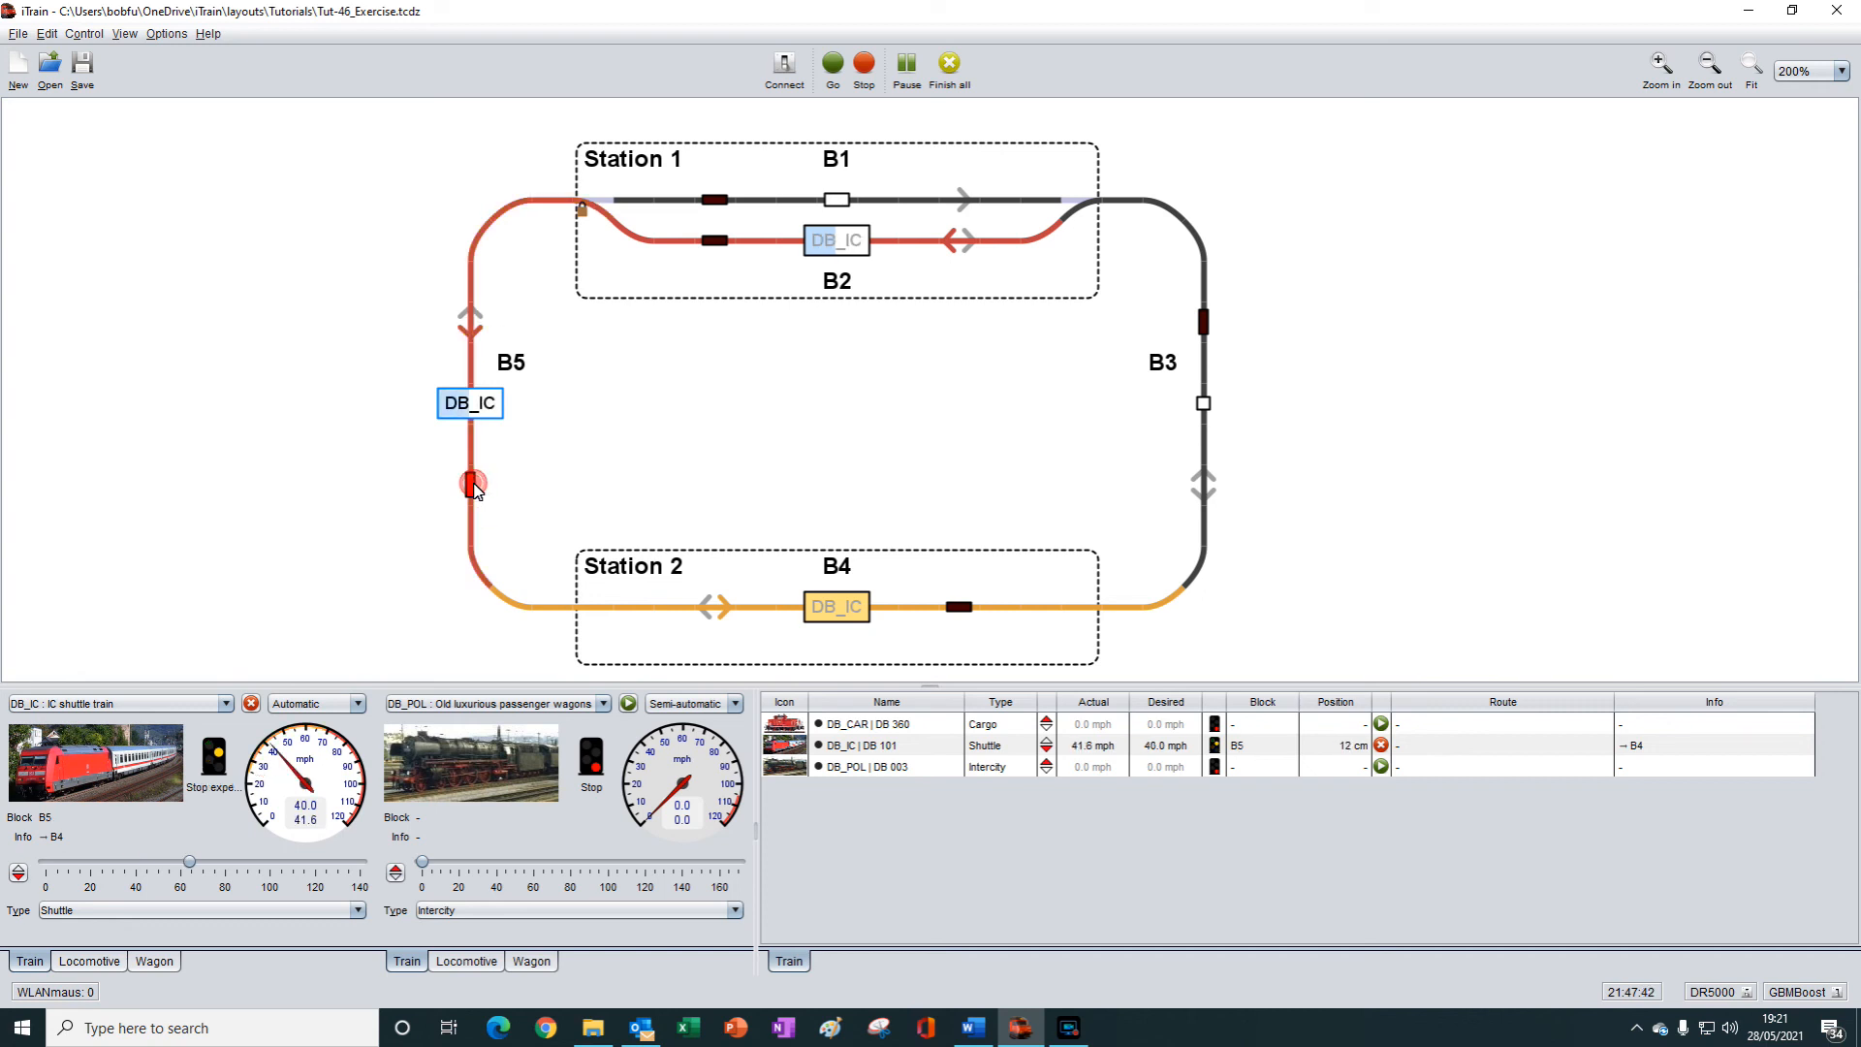
click(960, 609)
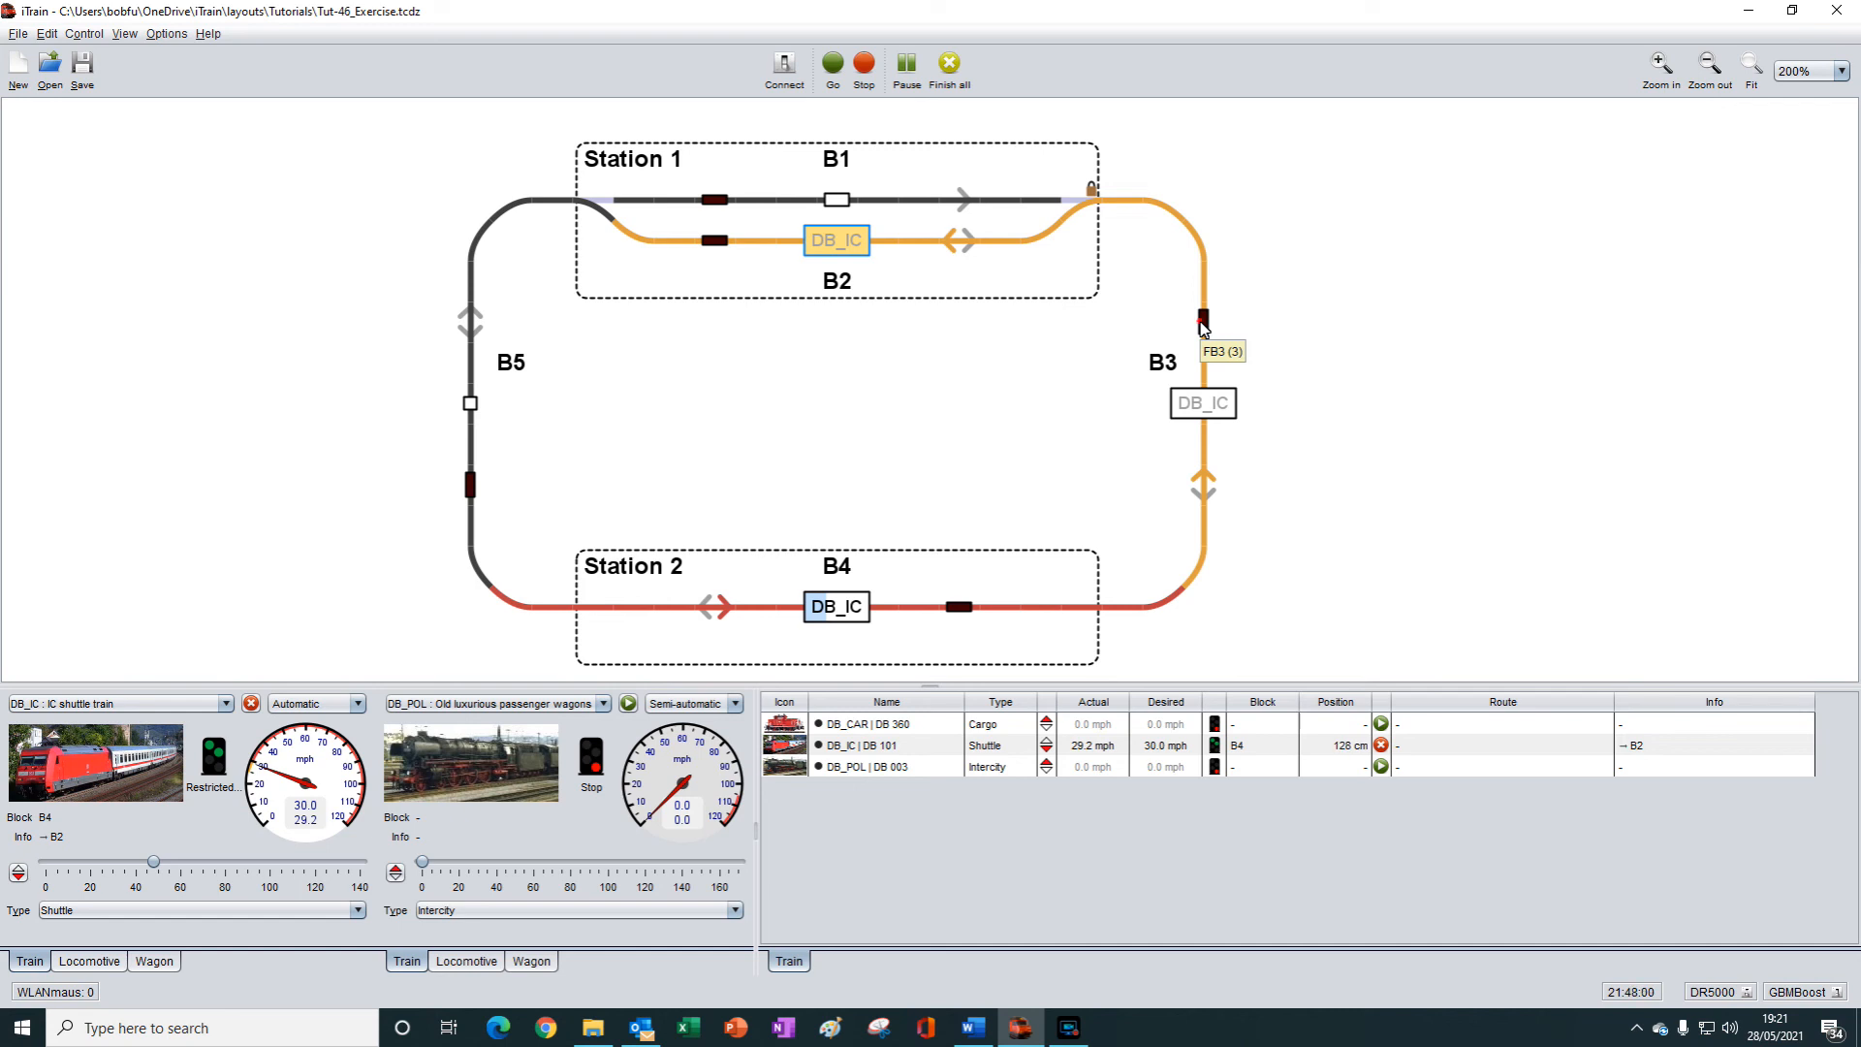
Simulate the shuttle's trip from B4 through B3 into B2 and stop DB_IC's automatic run.
click(1203, 320)
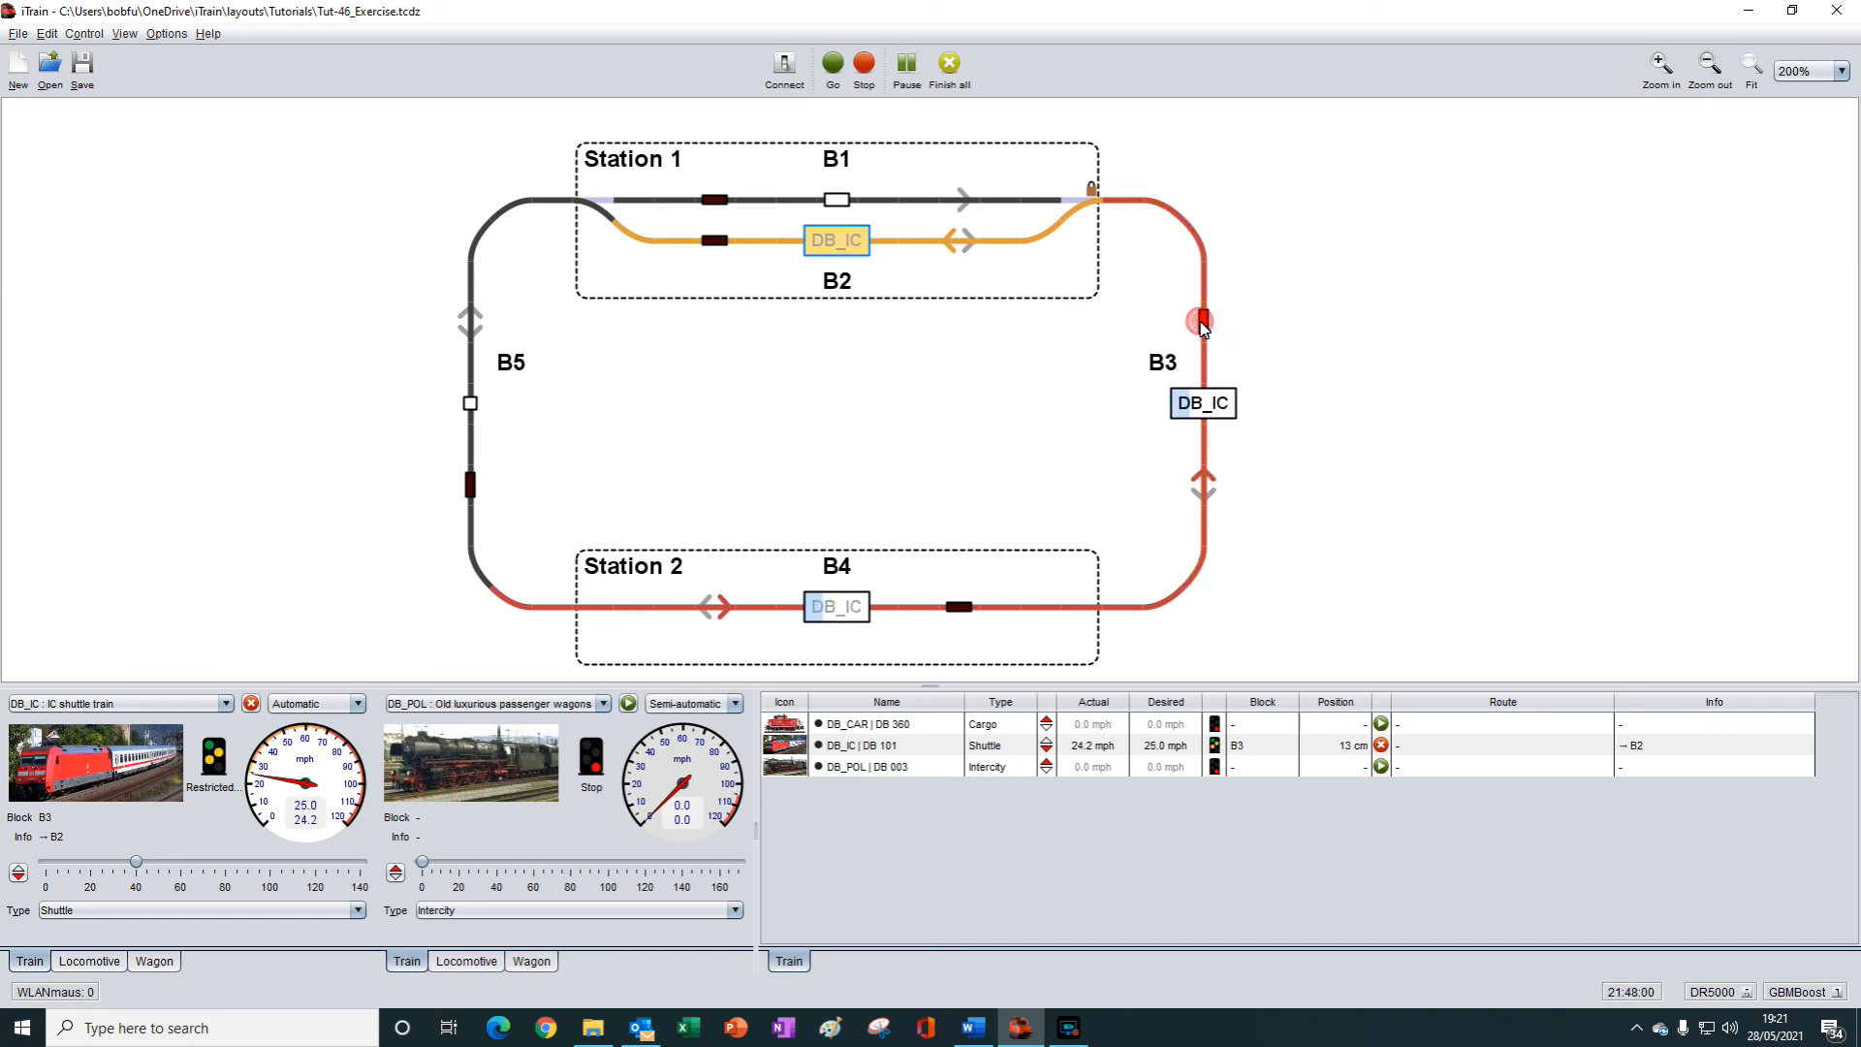
click(714, 241)
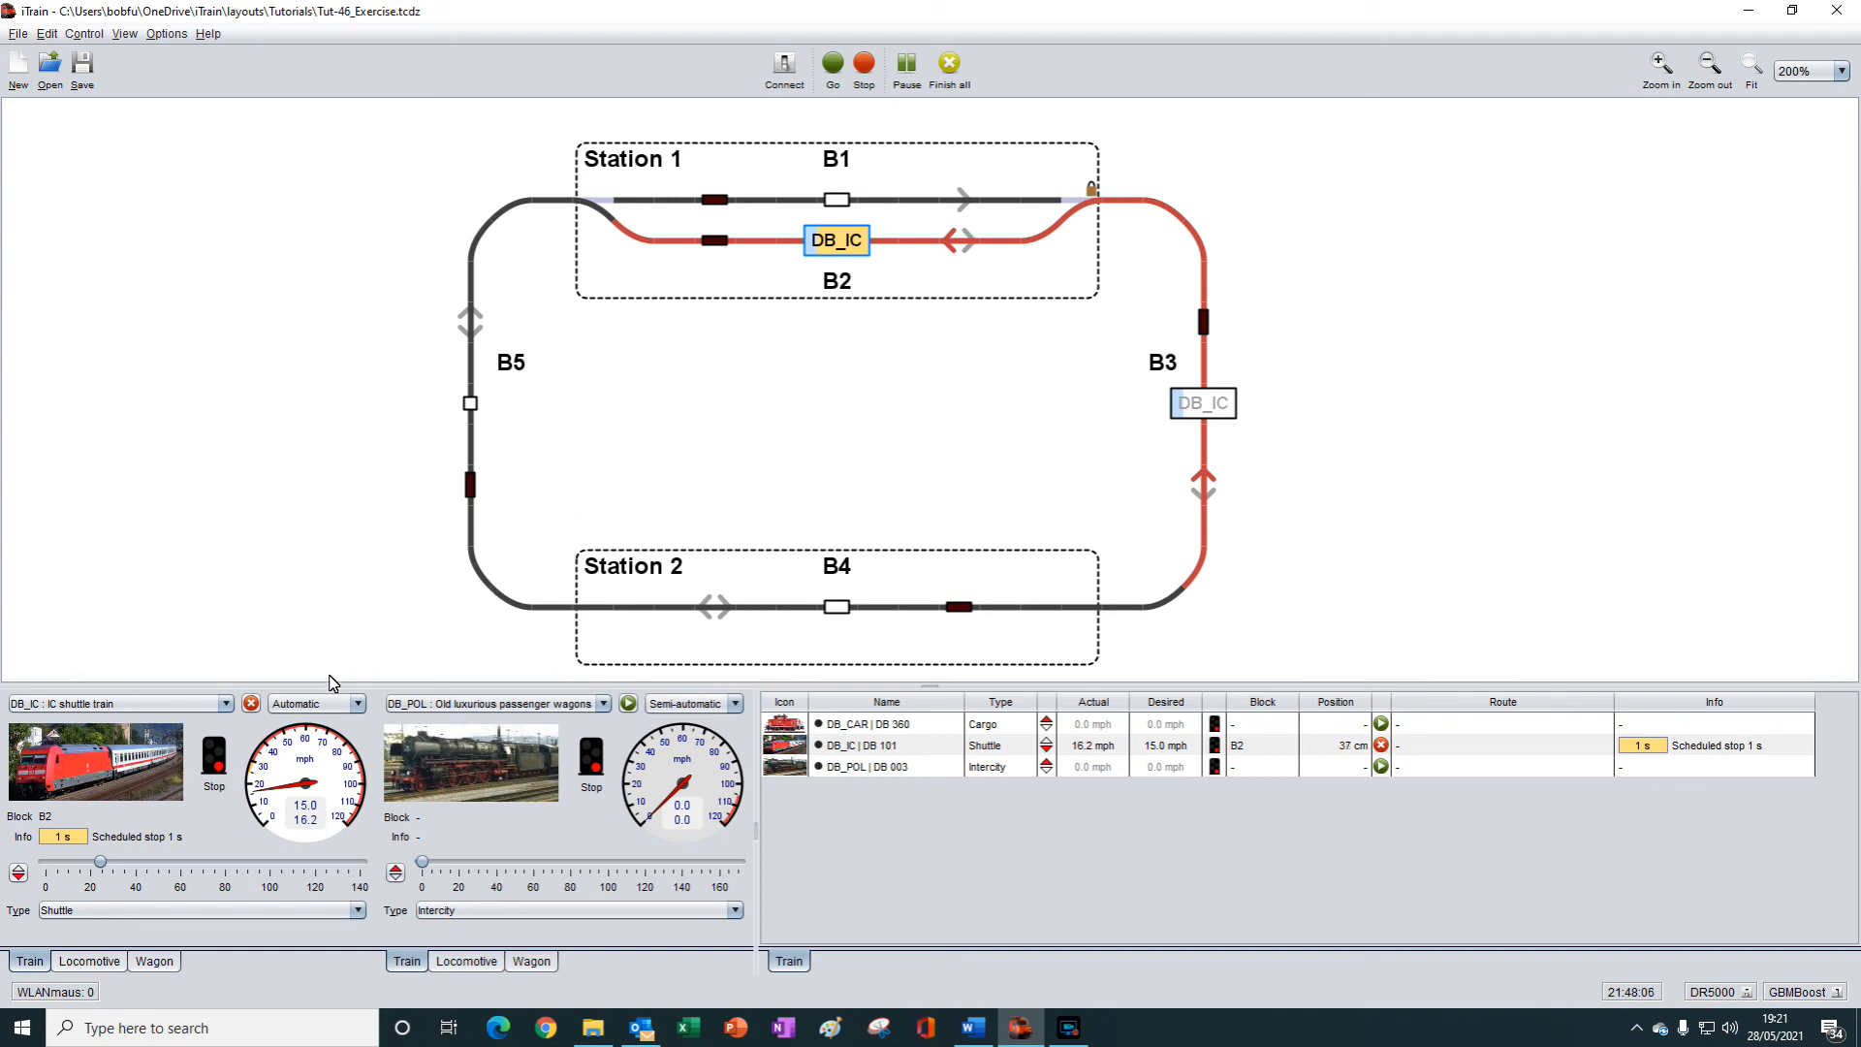
click(251, 704)
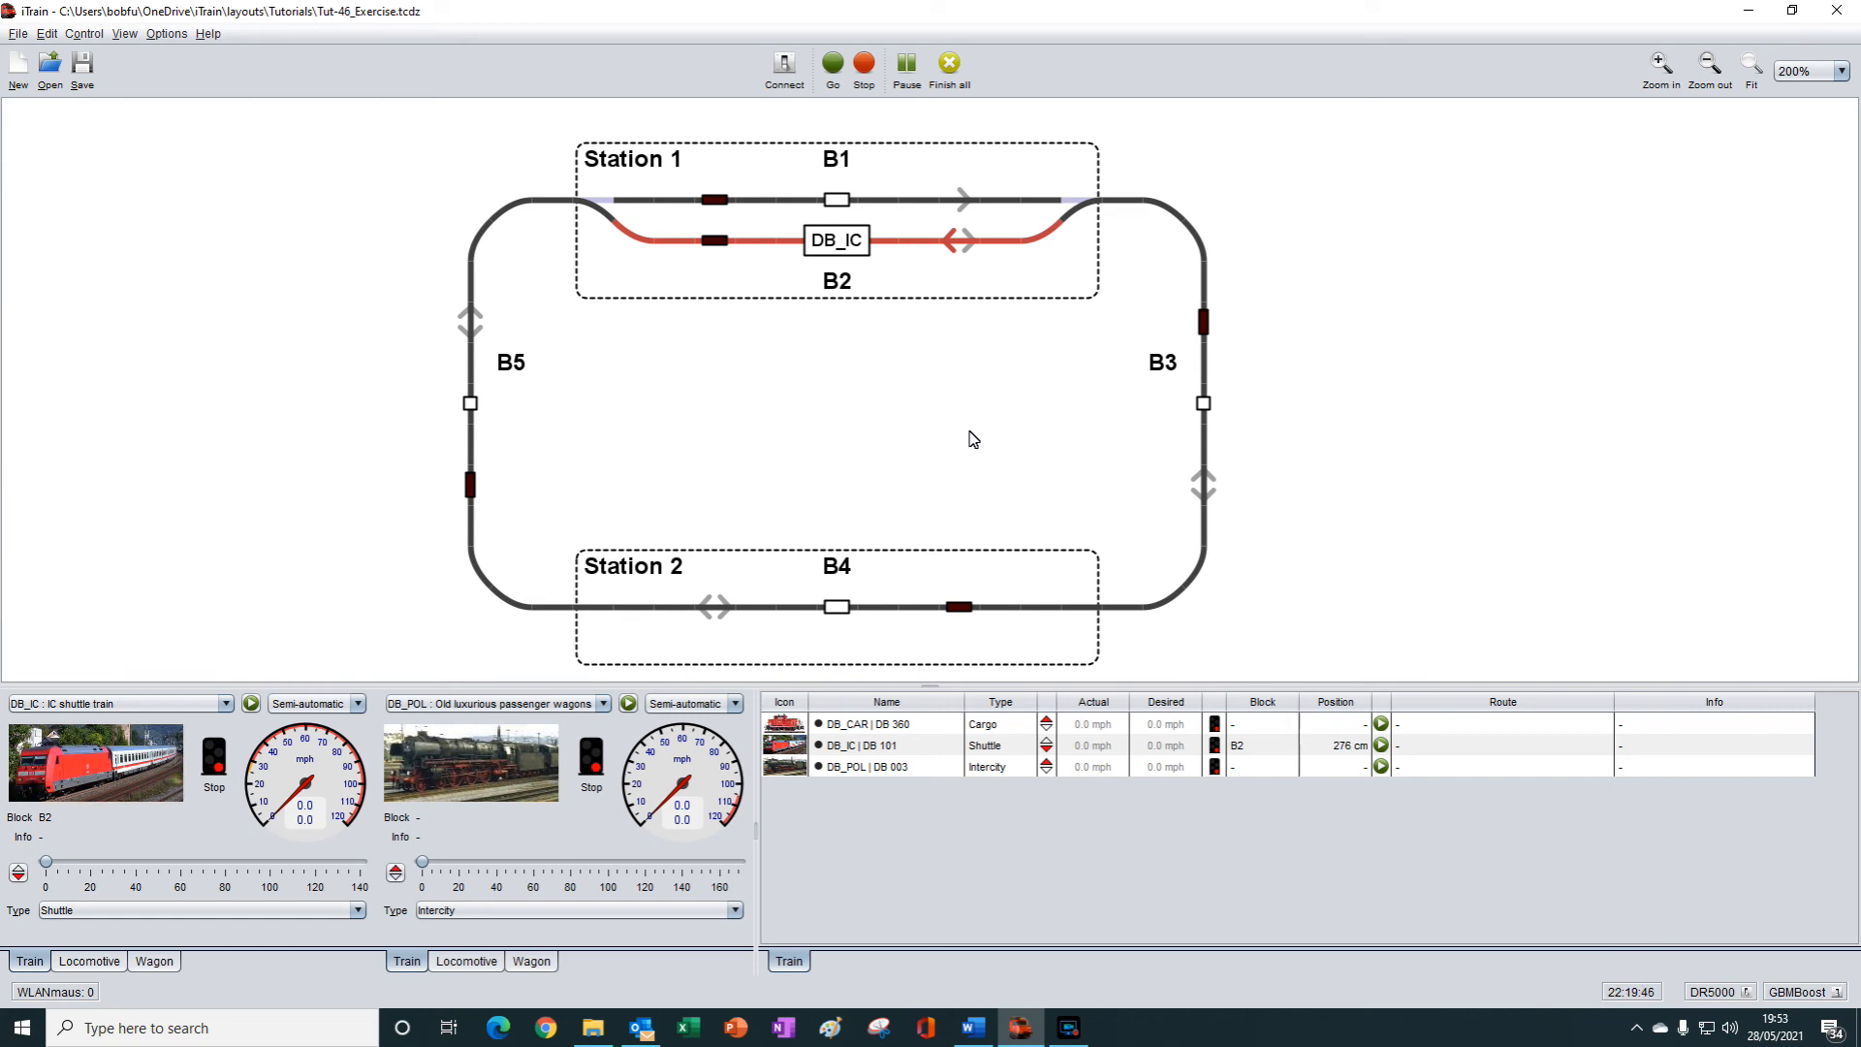
In the Station 1 properties, set the Shuttle train type's change direction chance to 65 % and accept the change.
right_click(976, 282)
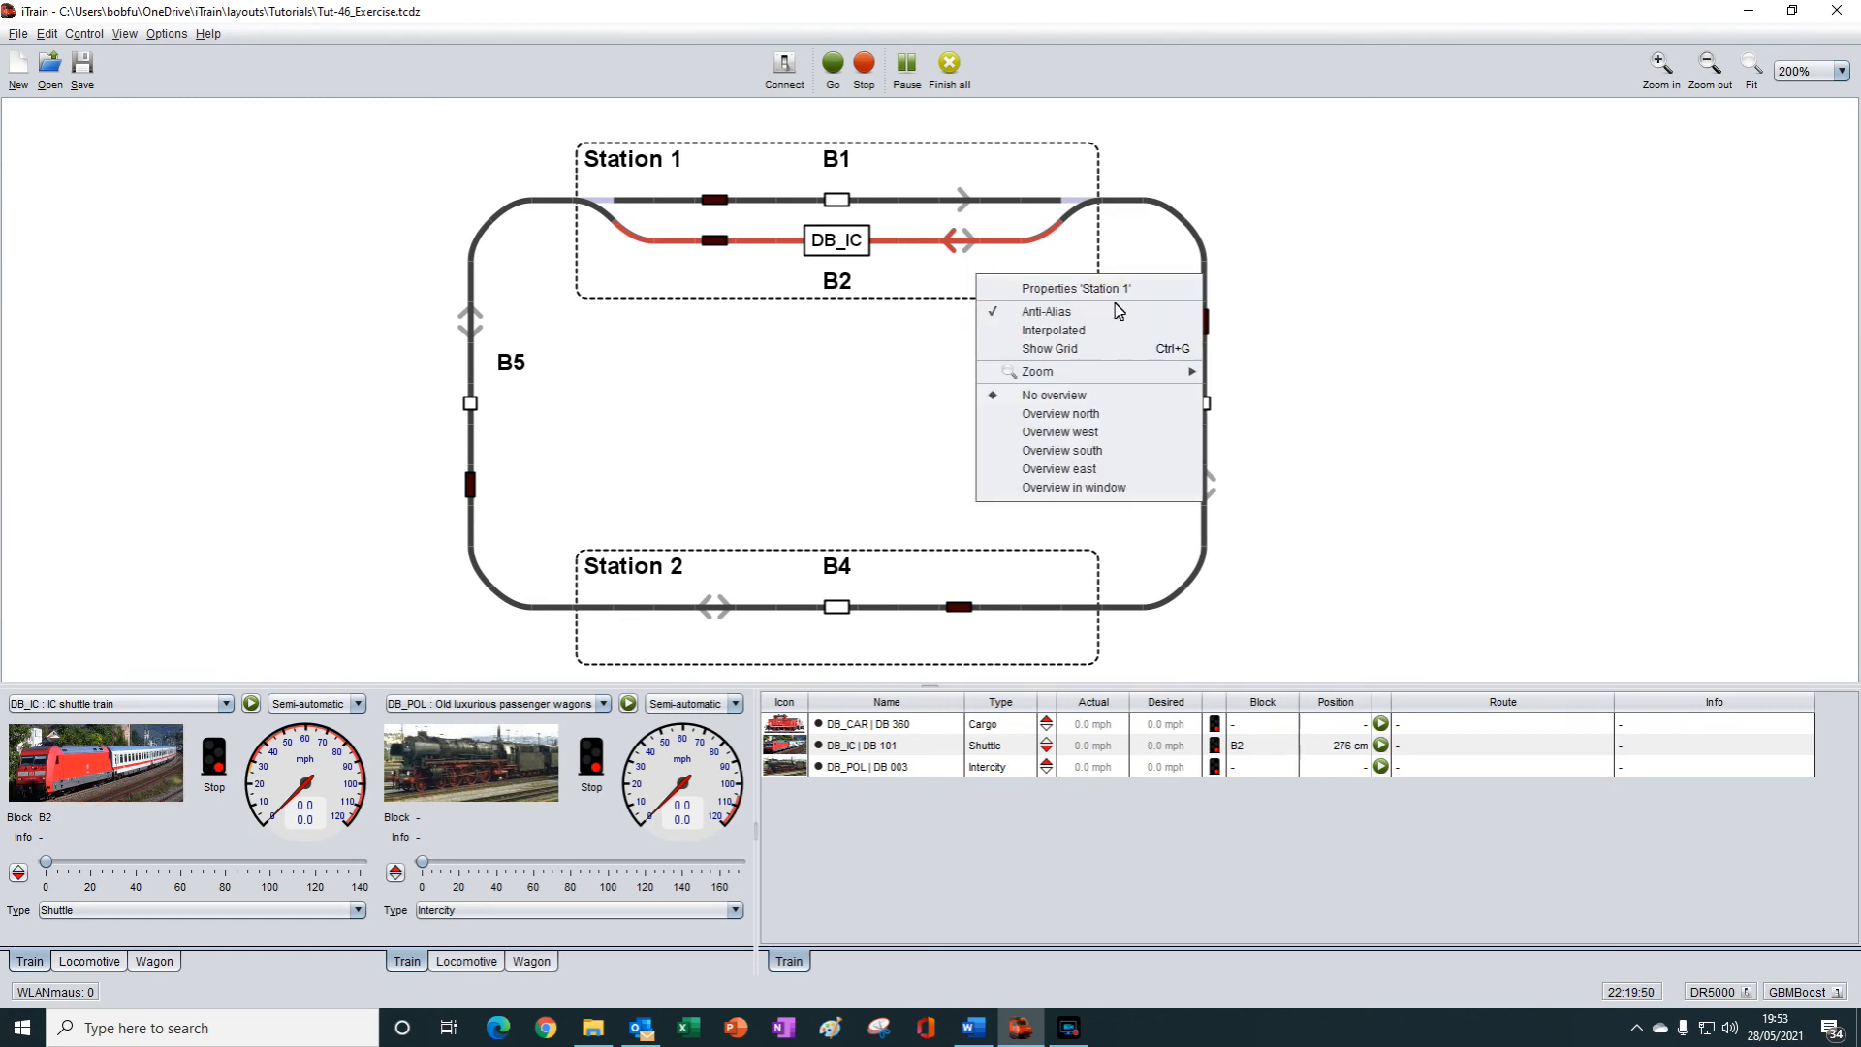
click(1071, 290)
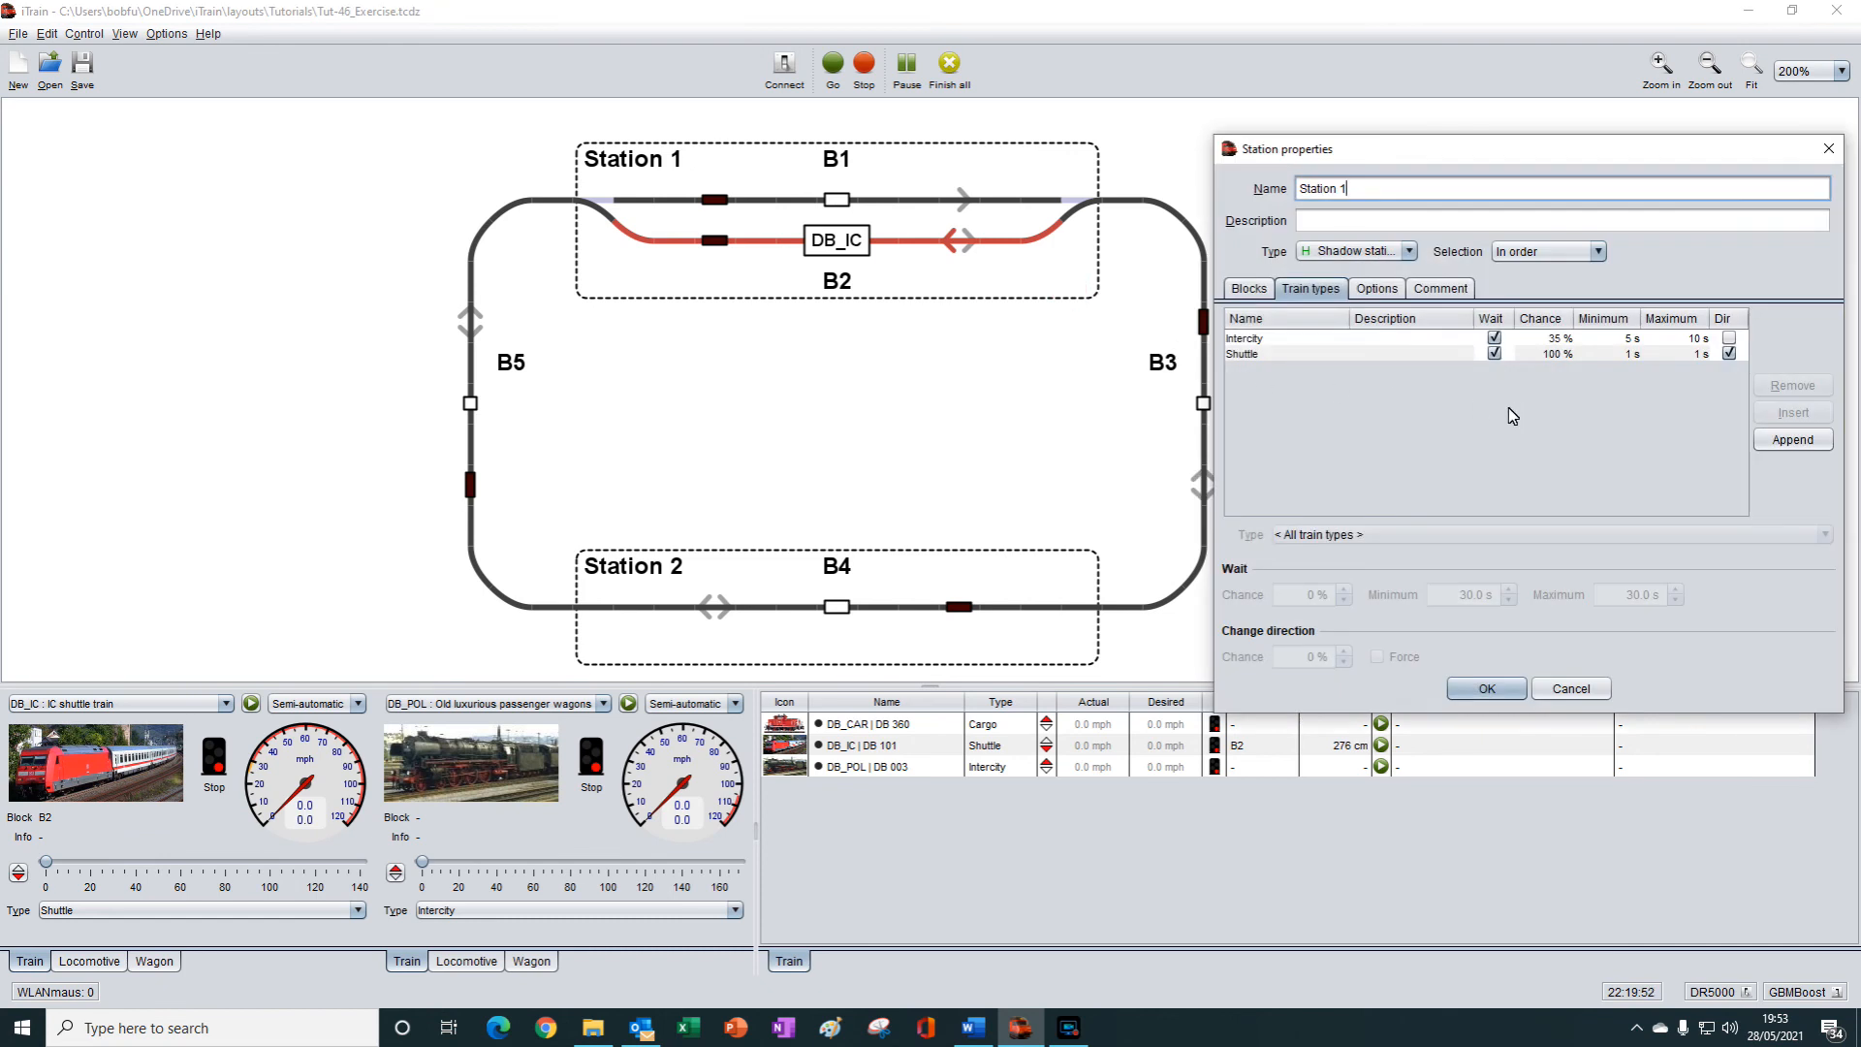
click(1399, 355)
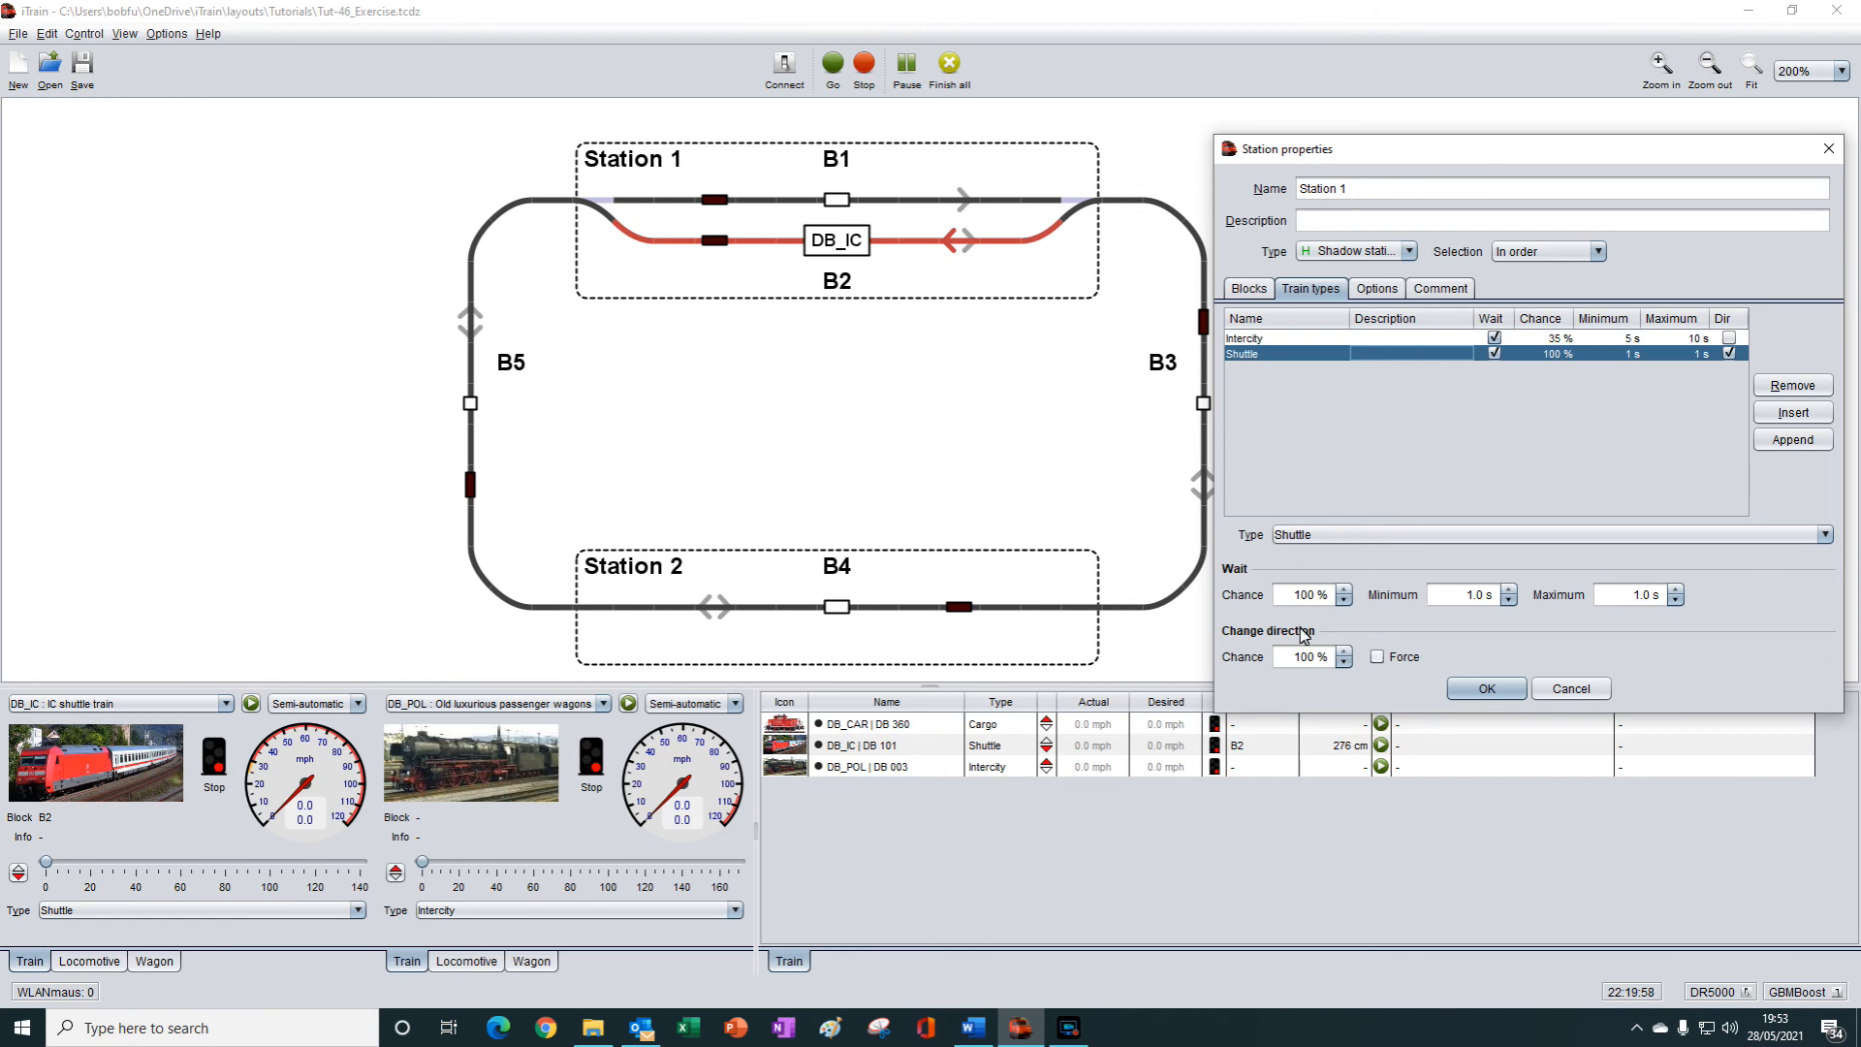
click(1345, 663)
click(1345, 663)
click(1488, 689)
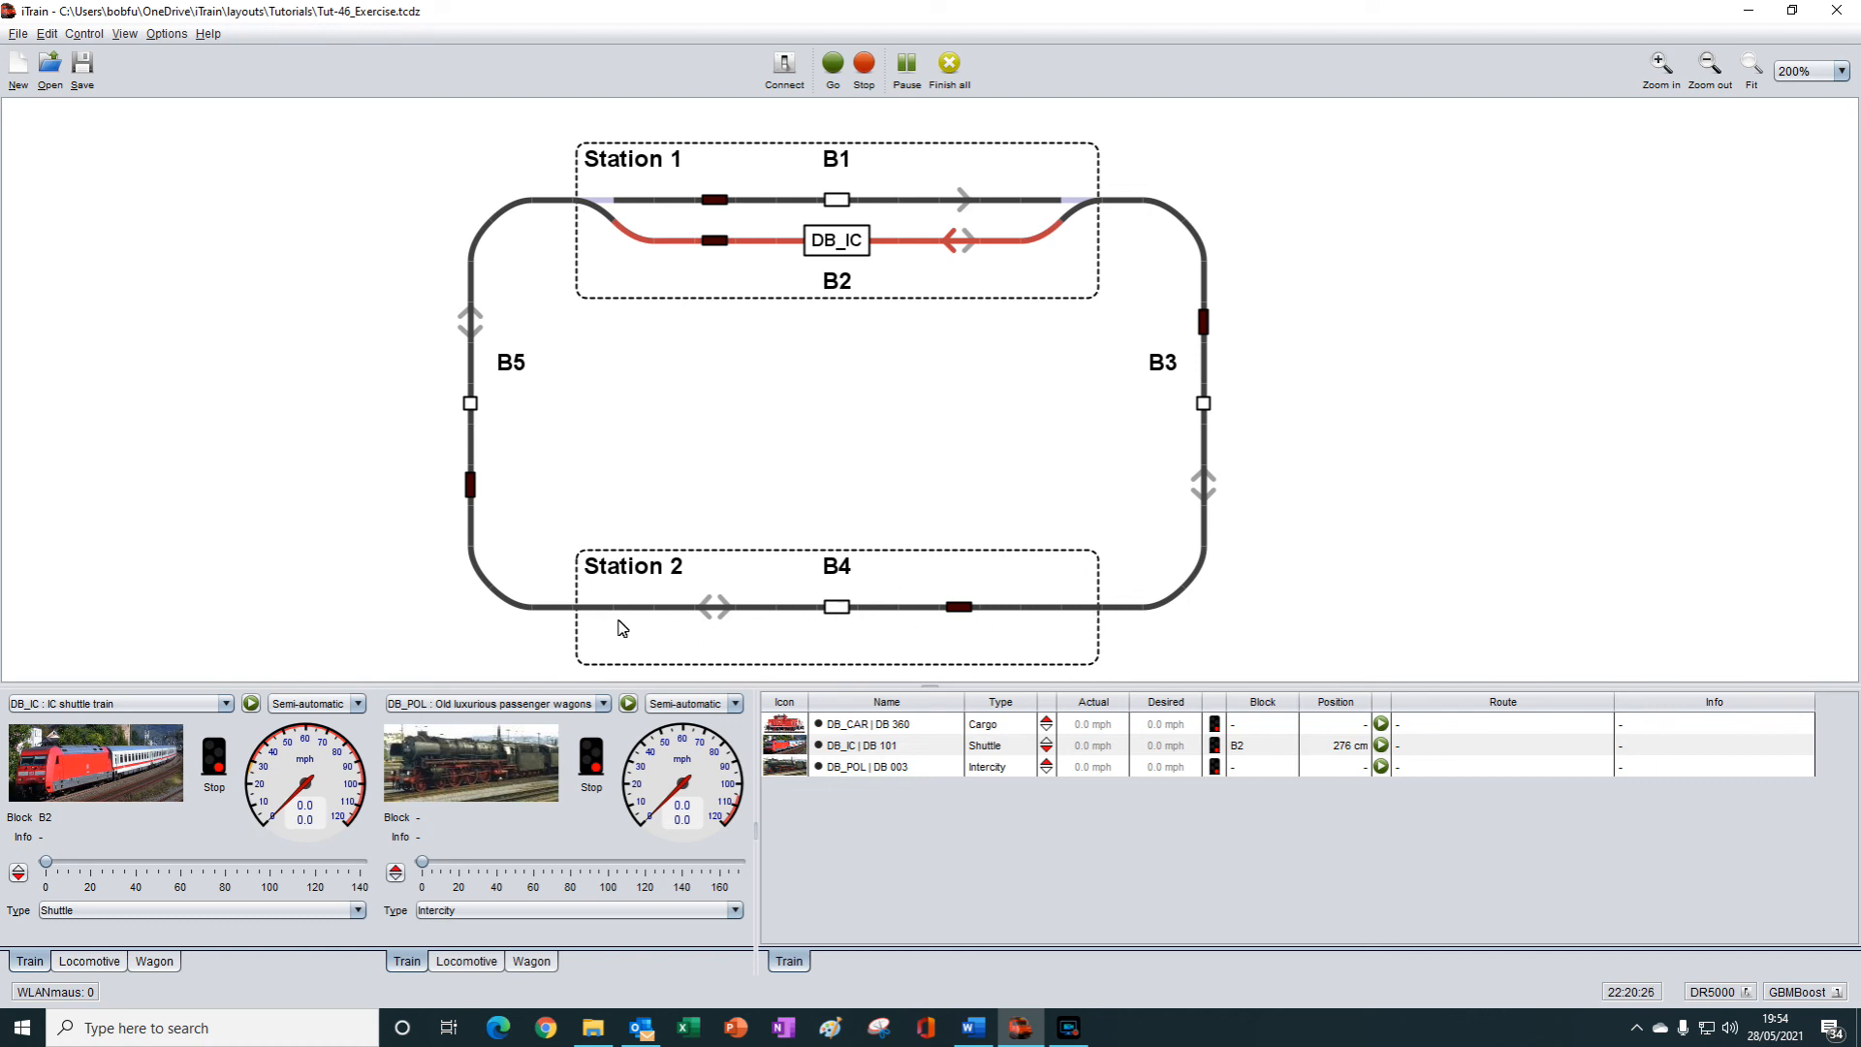
Deactivate Station 2, start DB_IC automatically and simulate a full lap through B5, B4 and B3 into B2.
click(1028, 568)
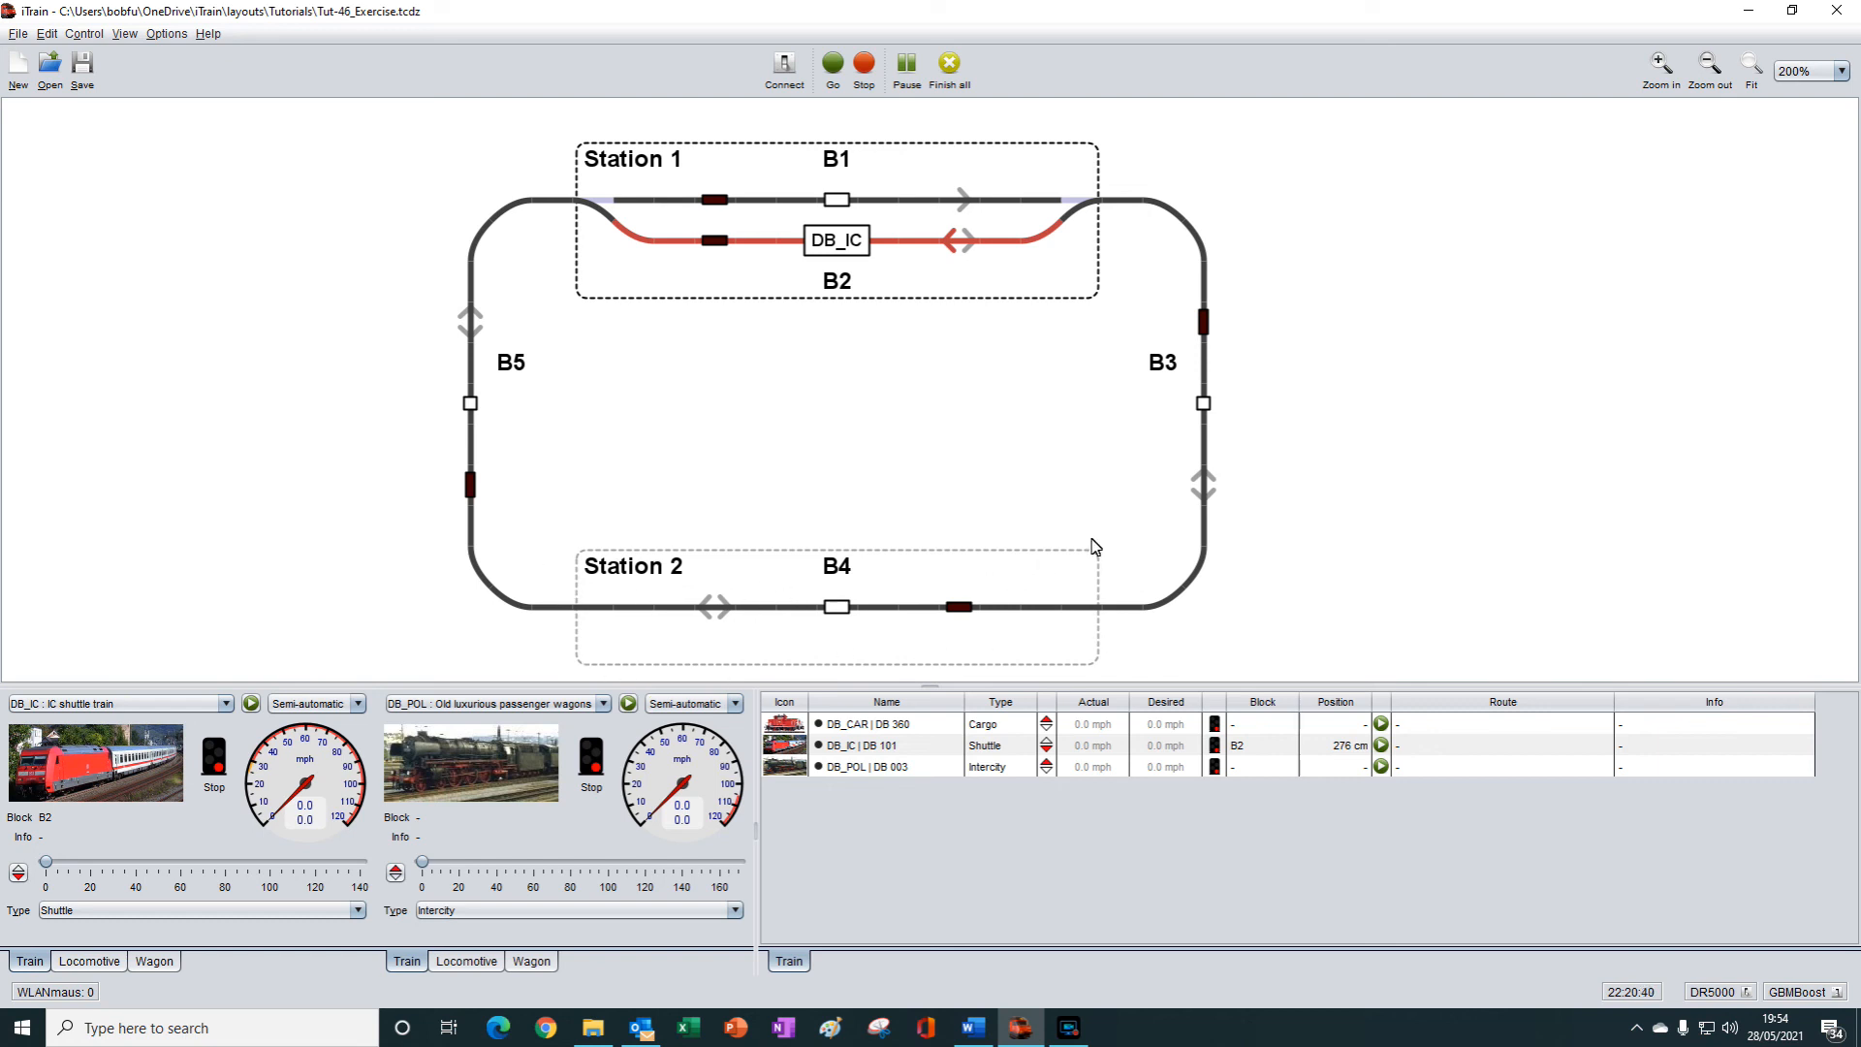
click(251, 704)
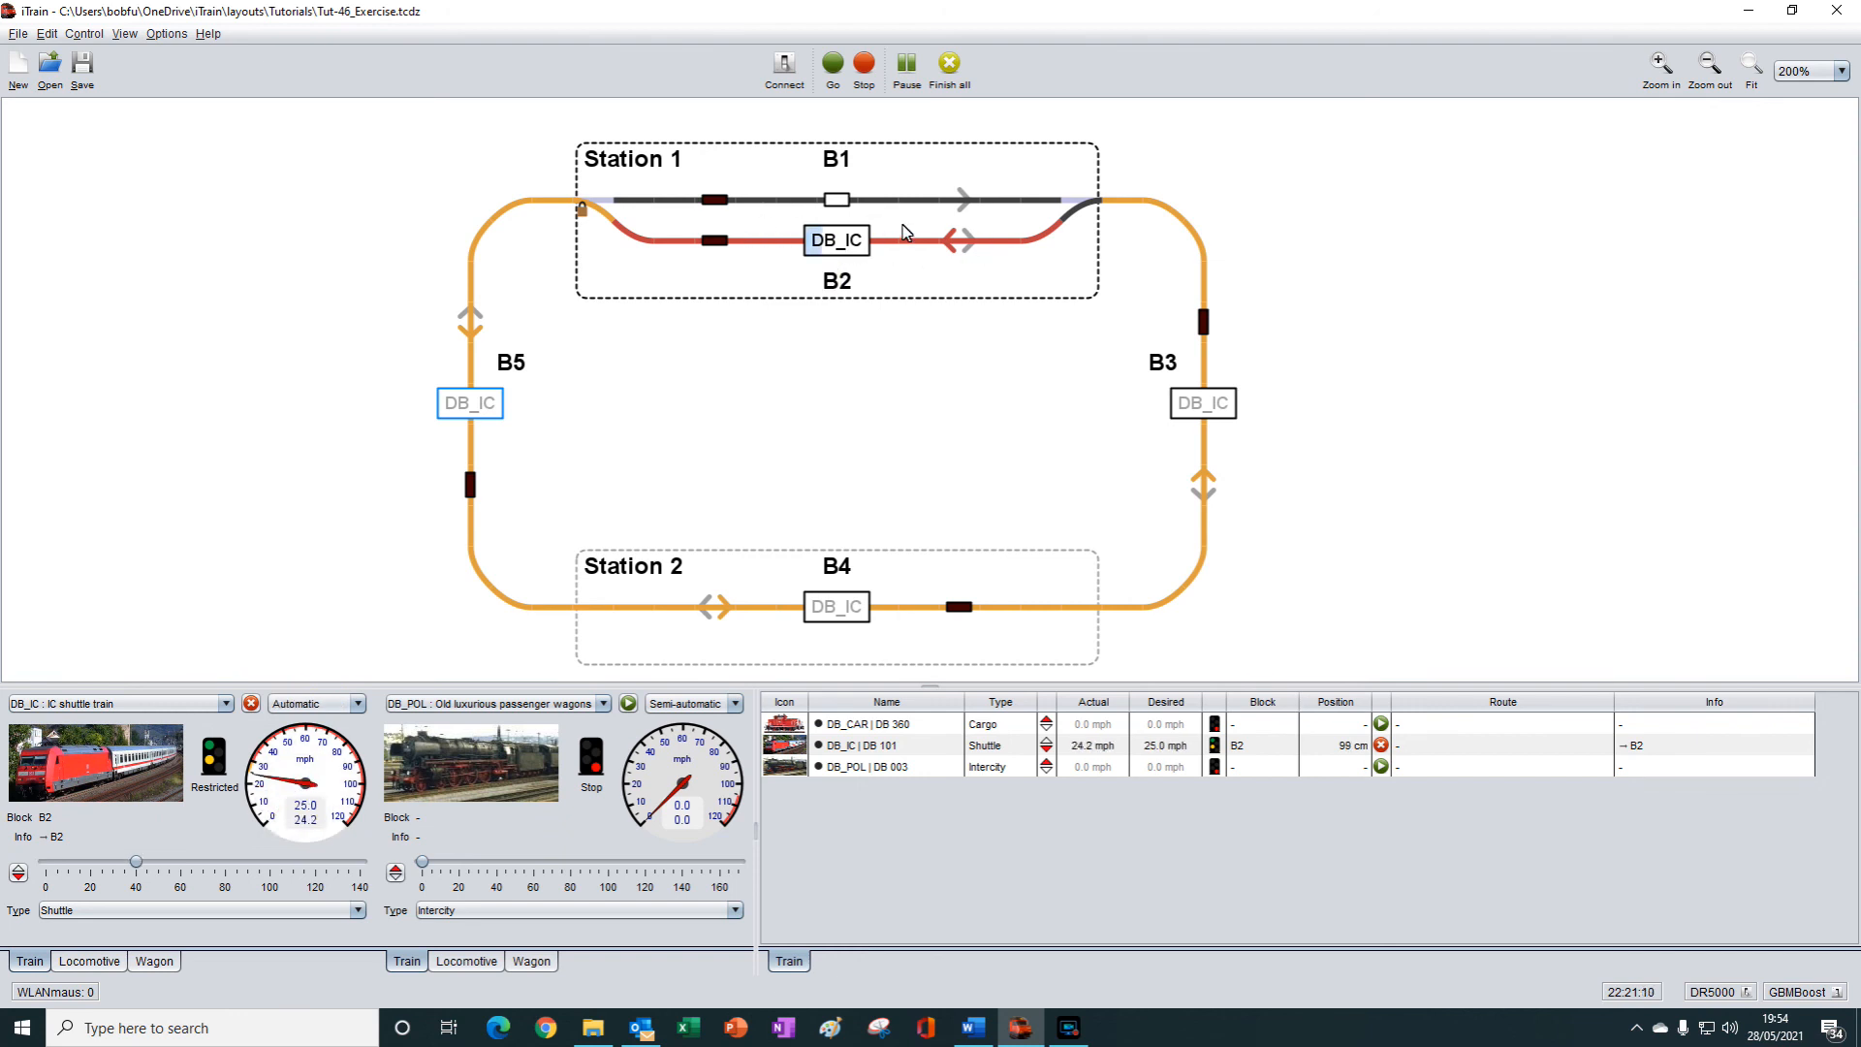
click(471, 485)
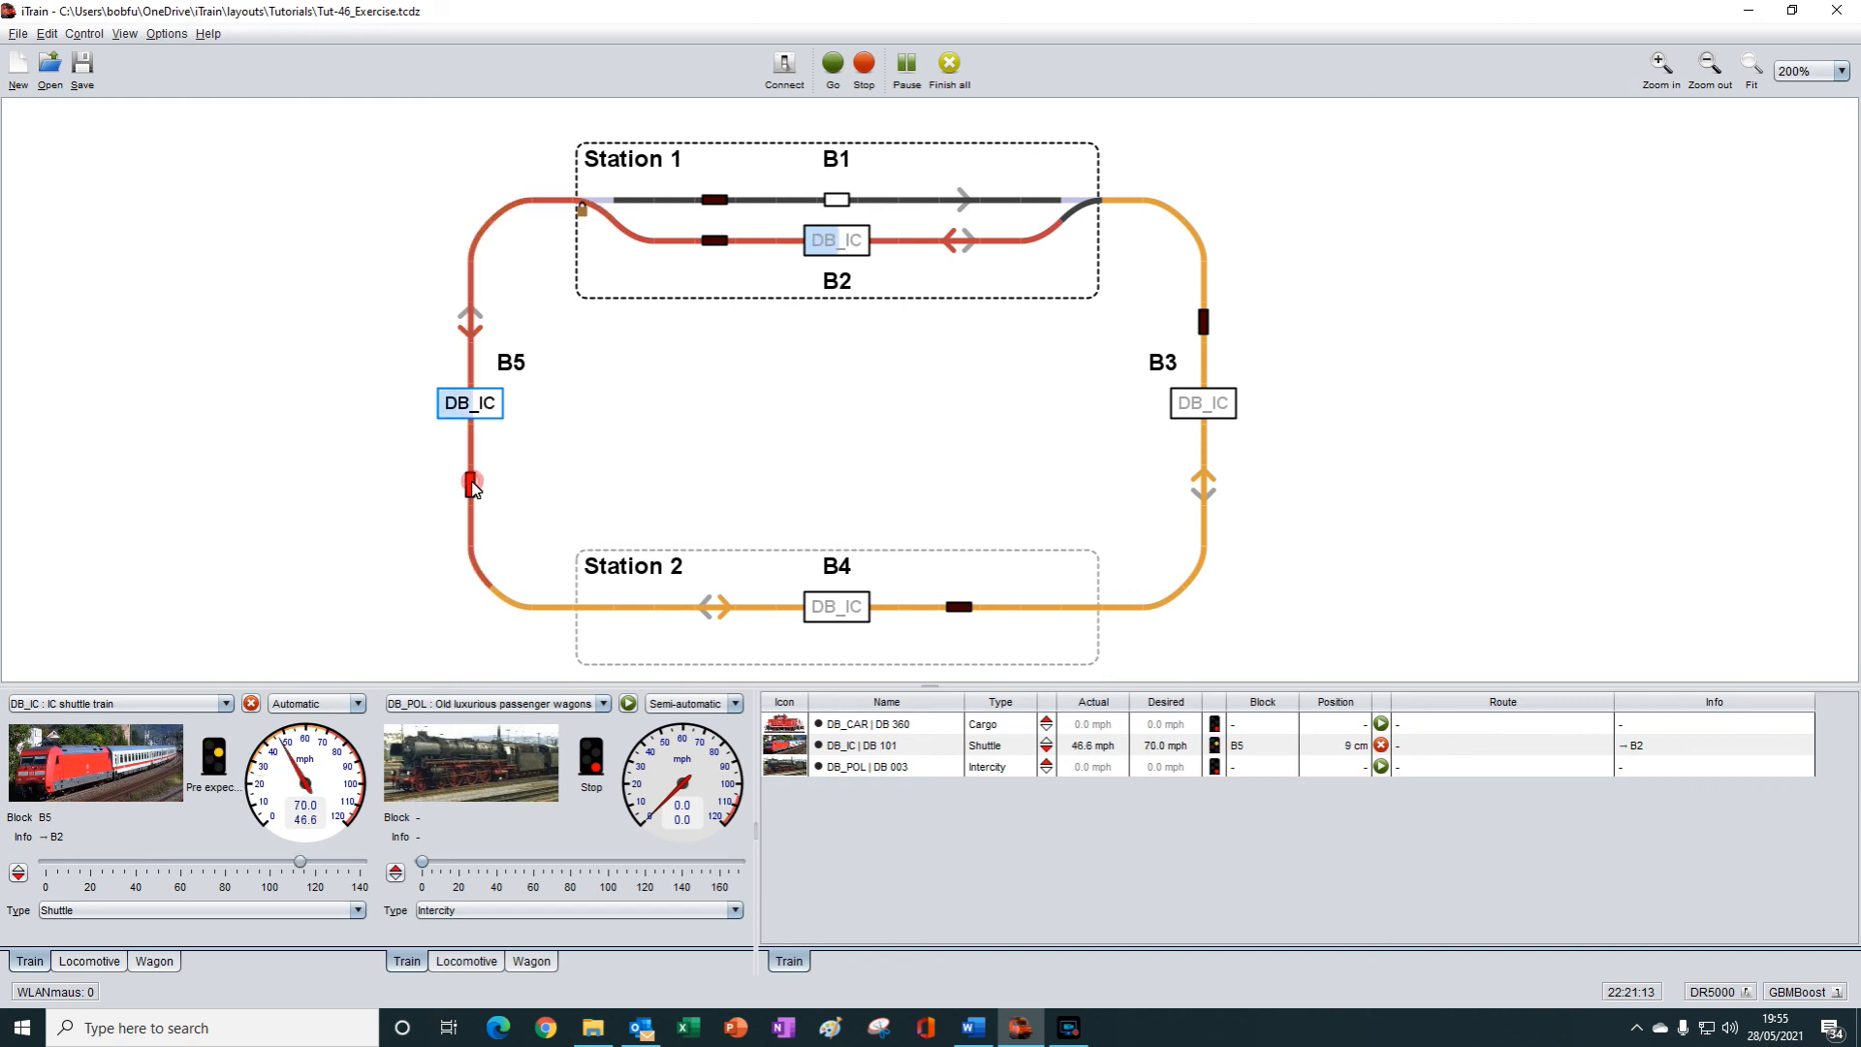
click(959, 608)
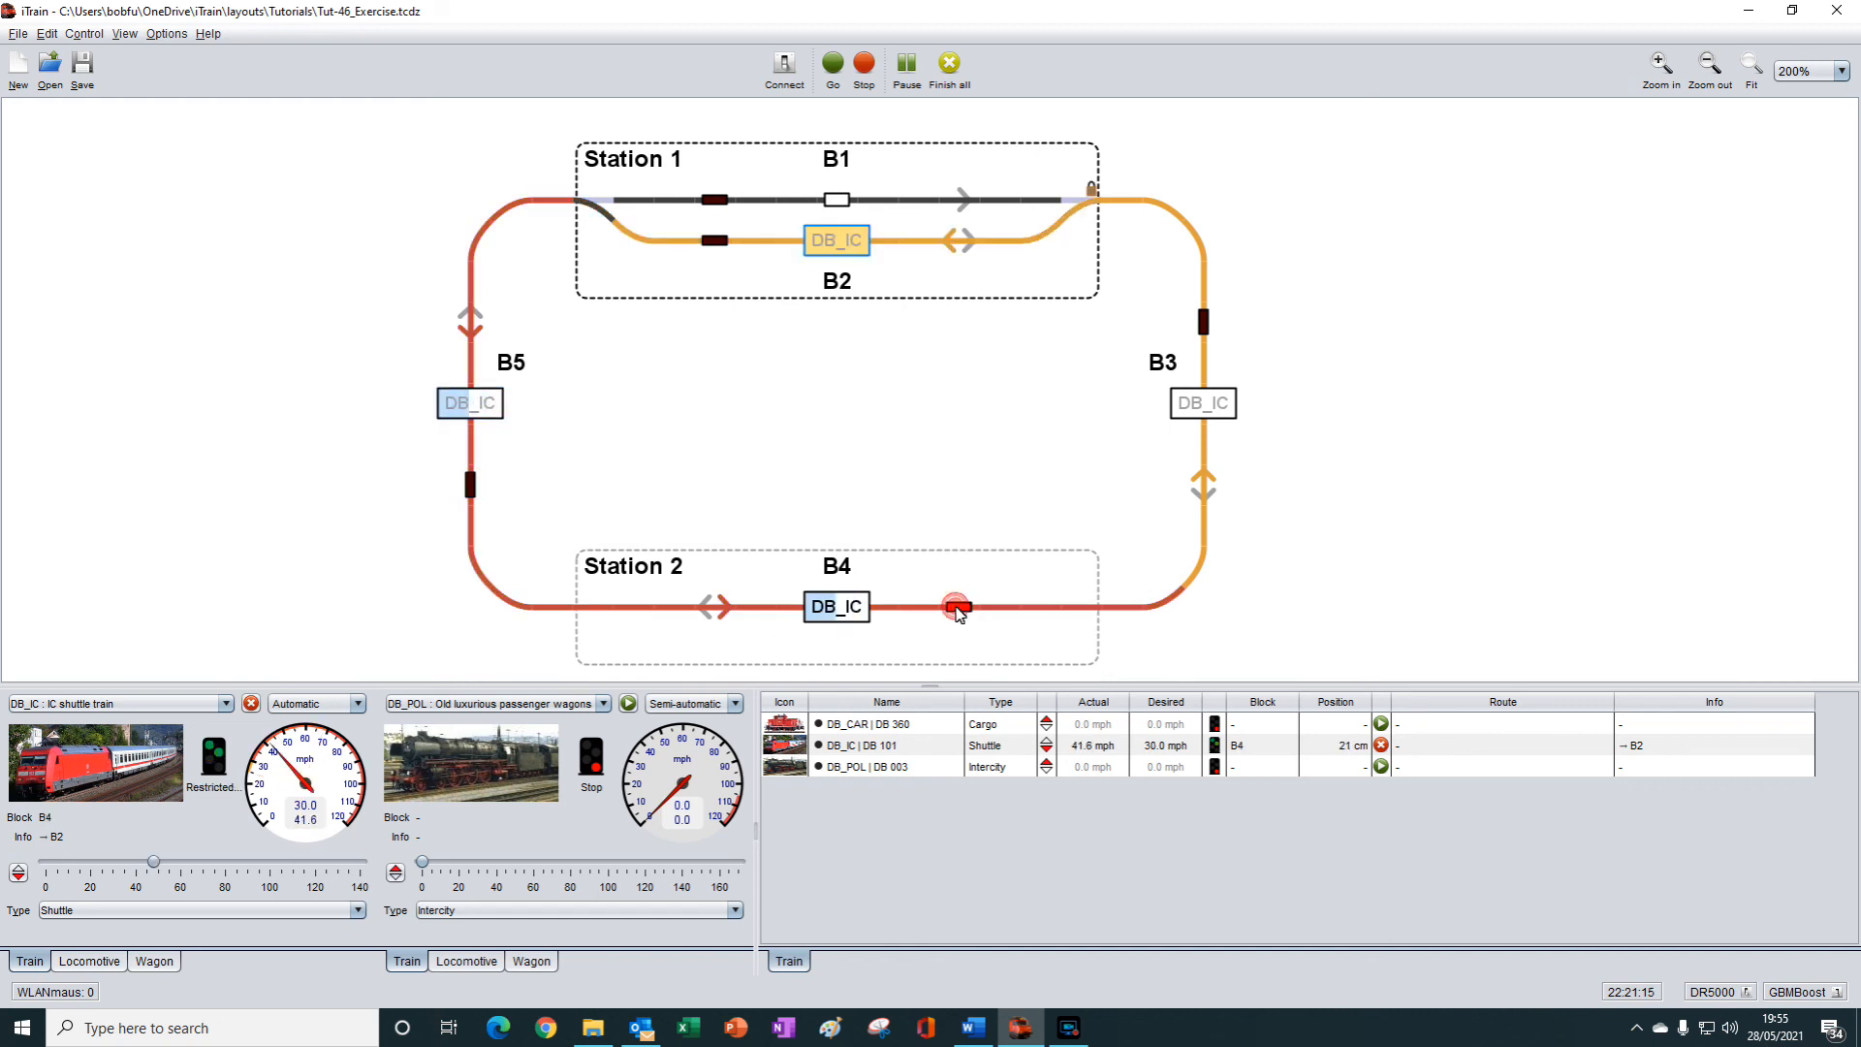
click(1204, 325)
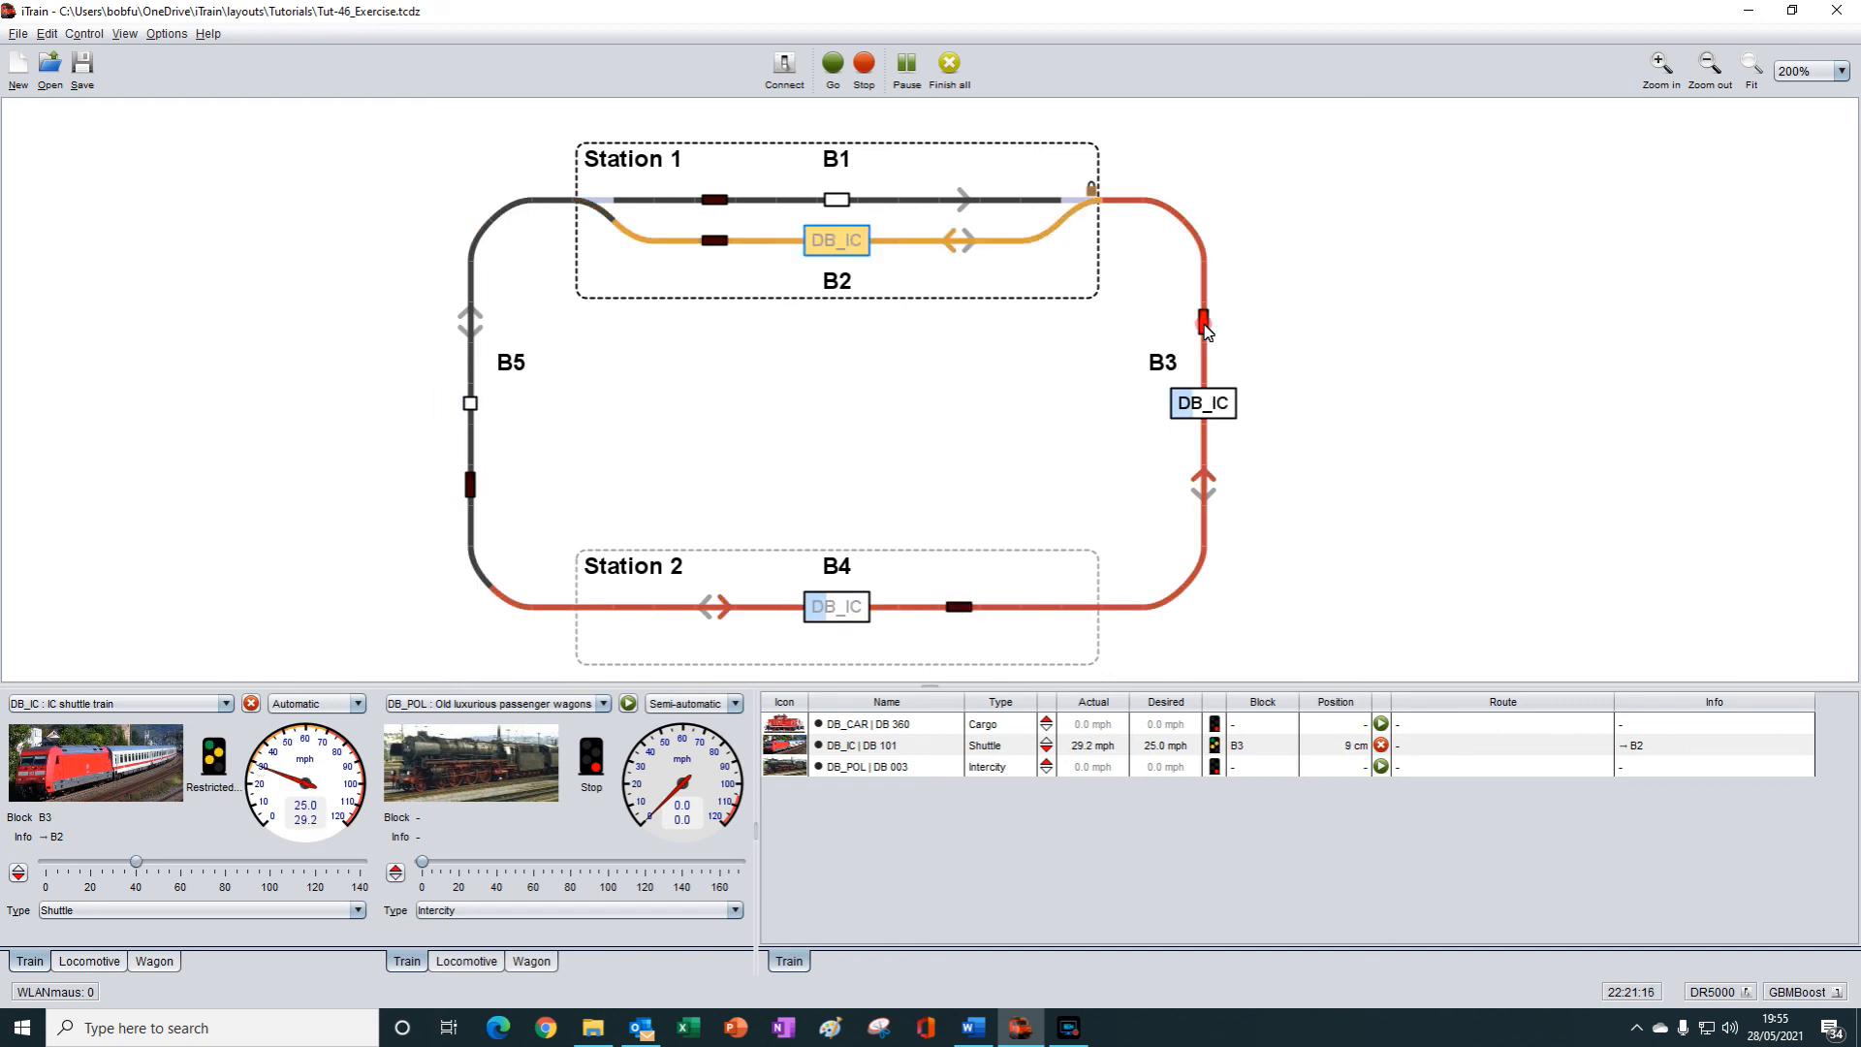
click(714, 243)
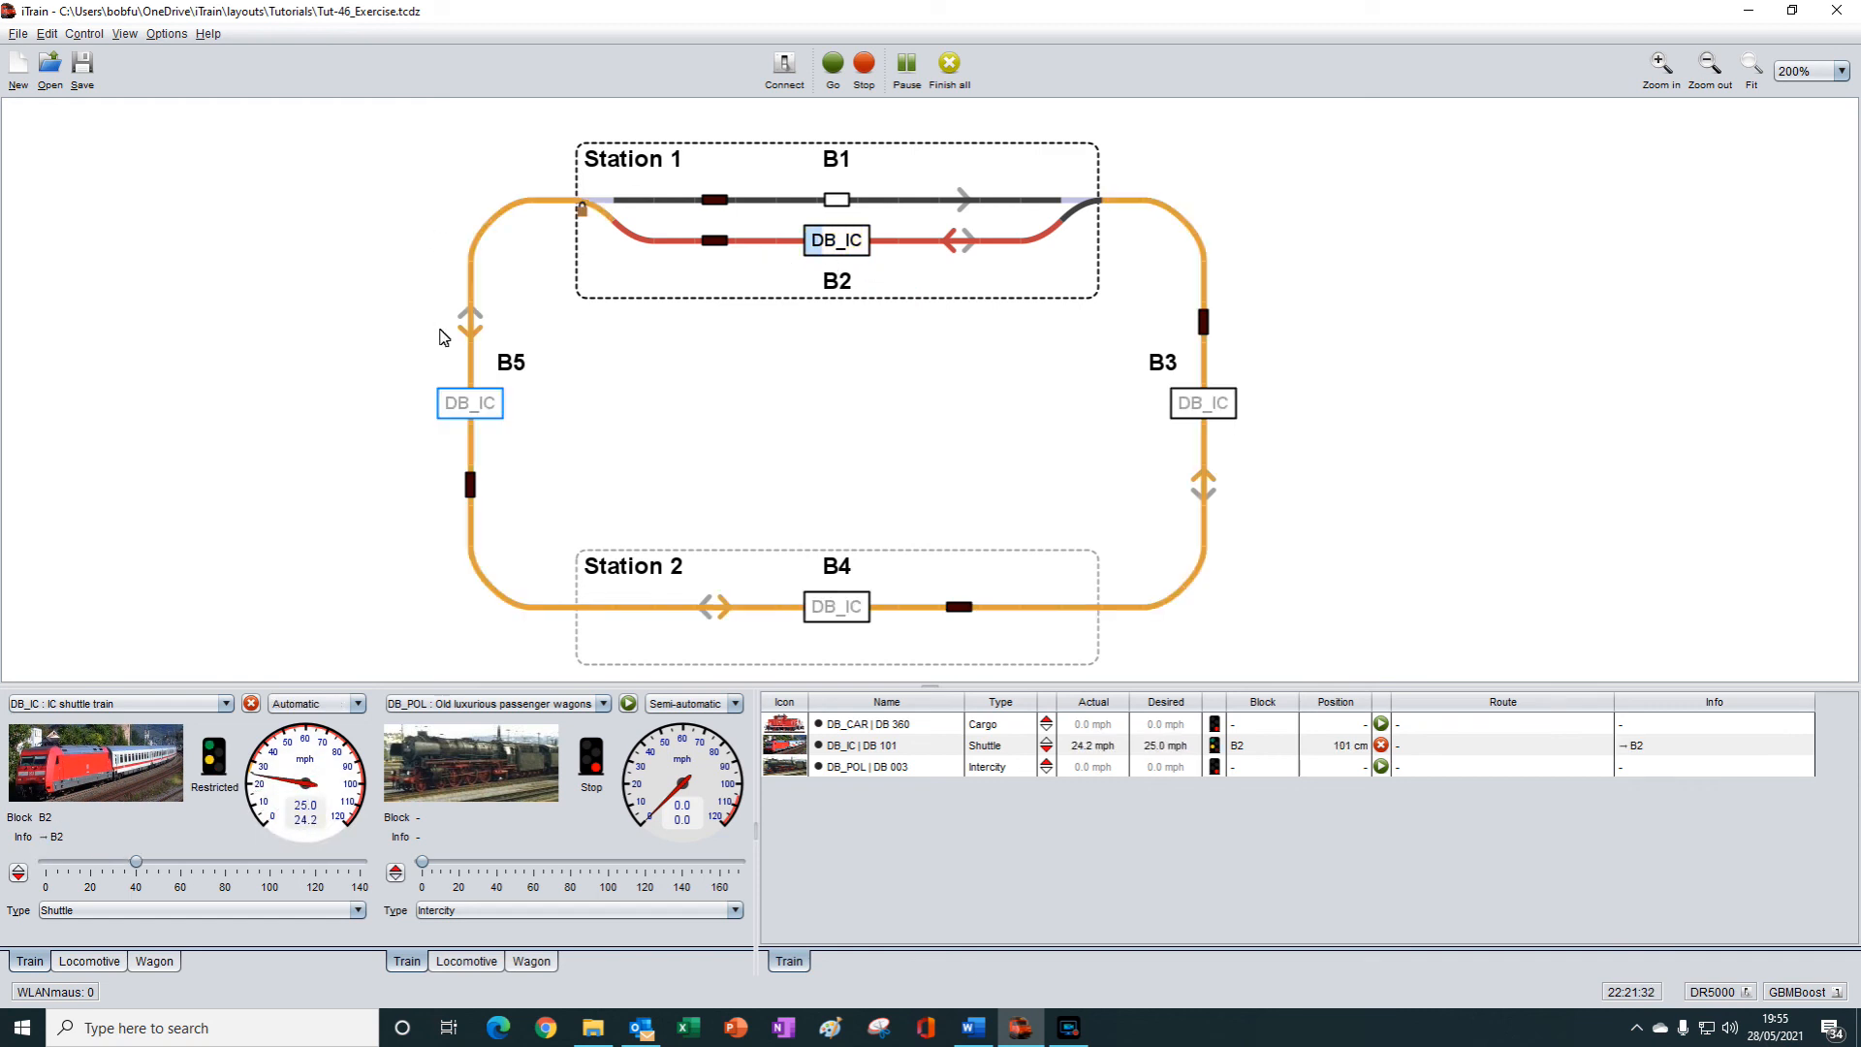
Simulate a second lap of DB_IC through B5, B4 and B3 back to B2, and stop its automatic run.
click(471, 486)
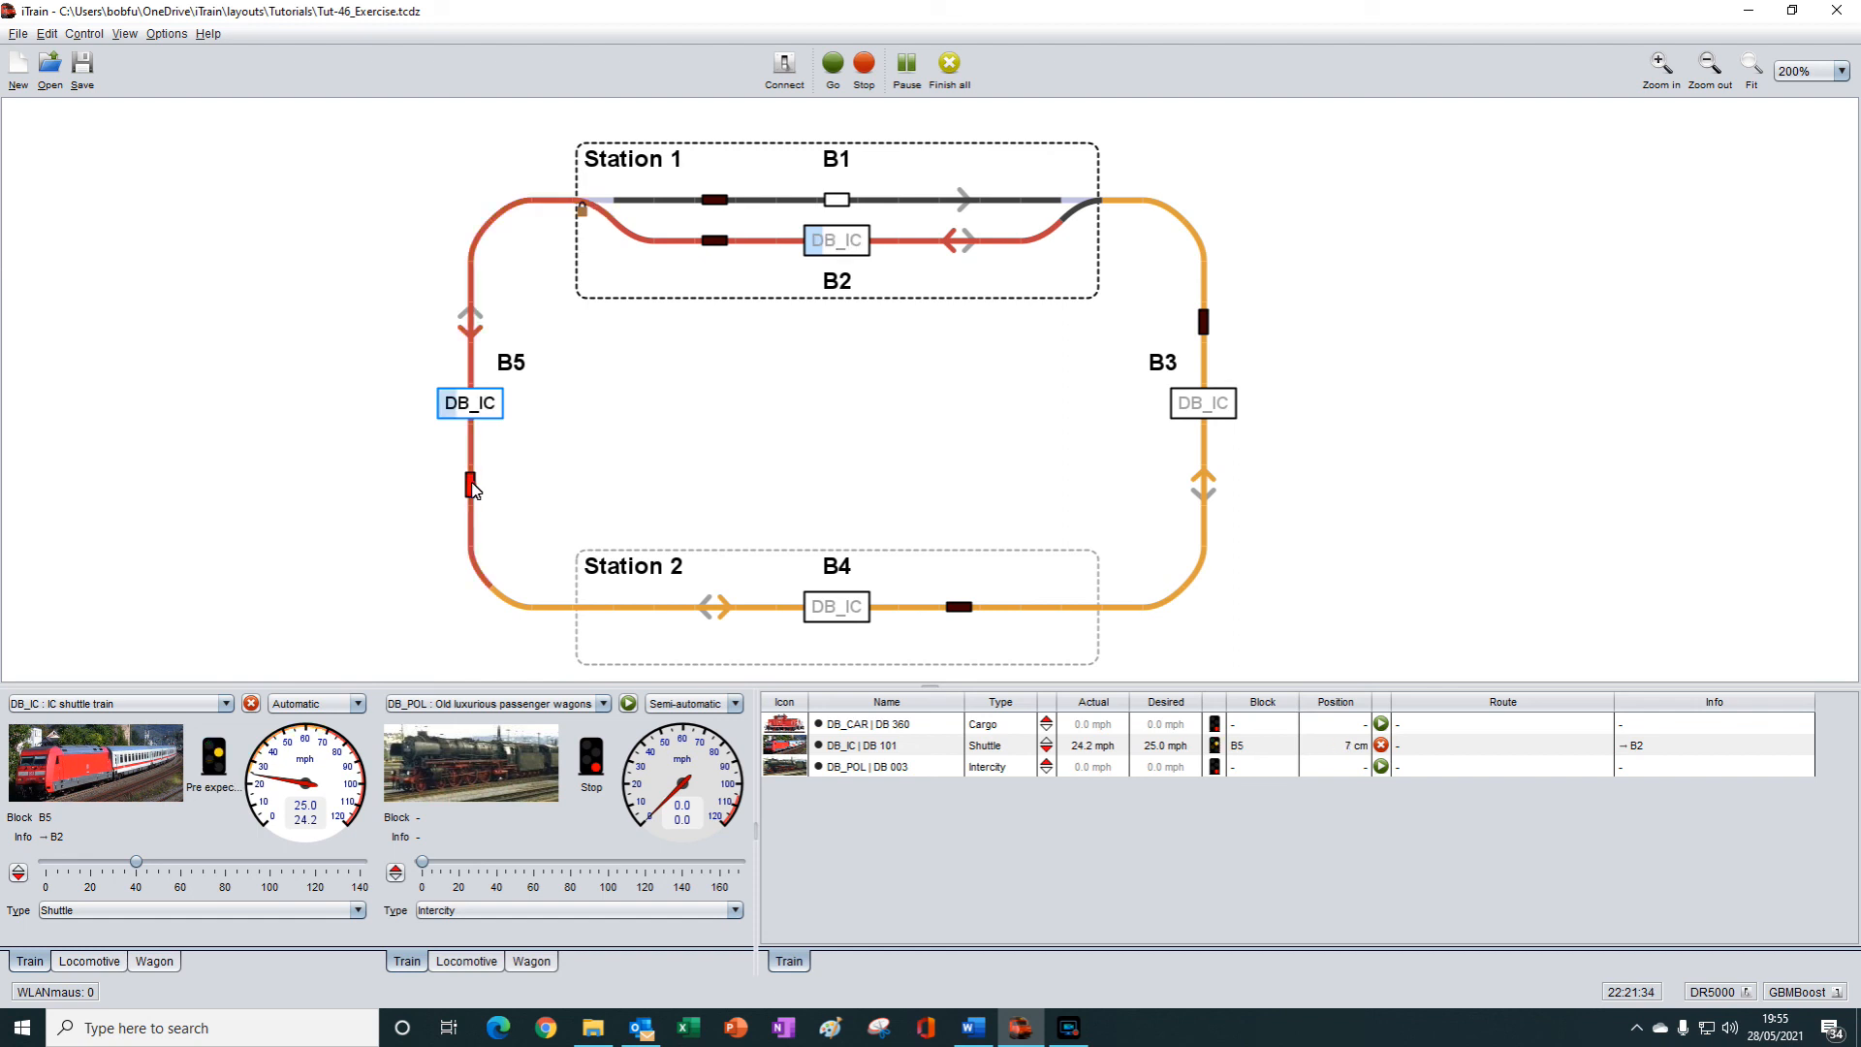
click(967, 612)
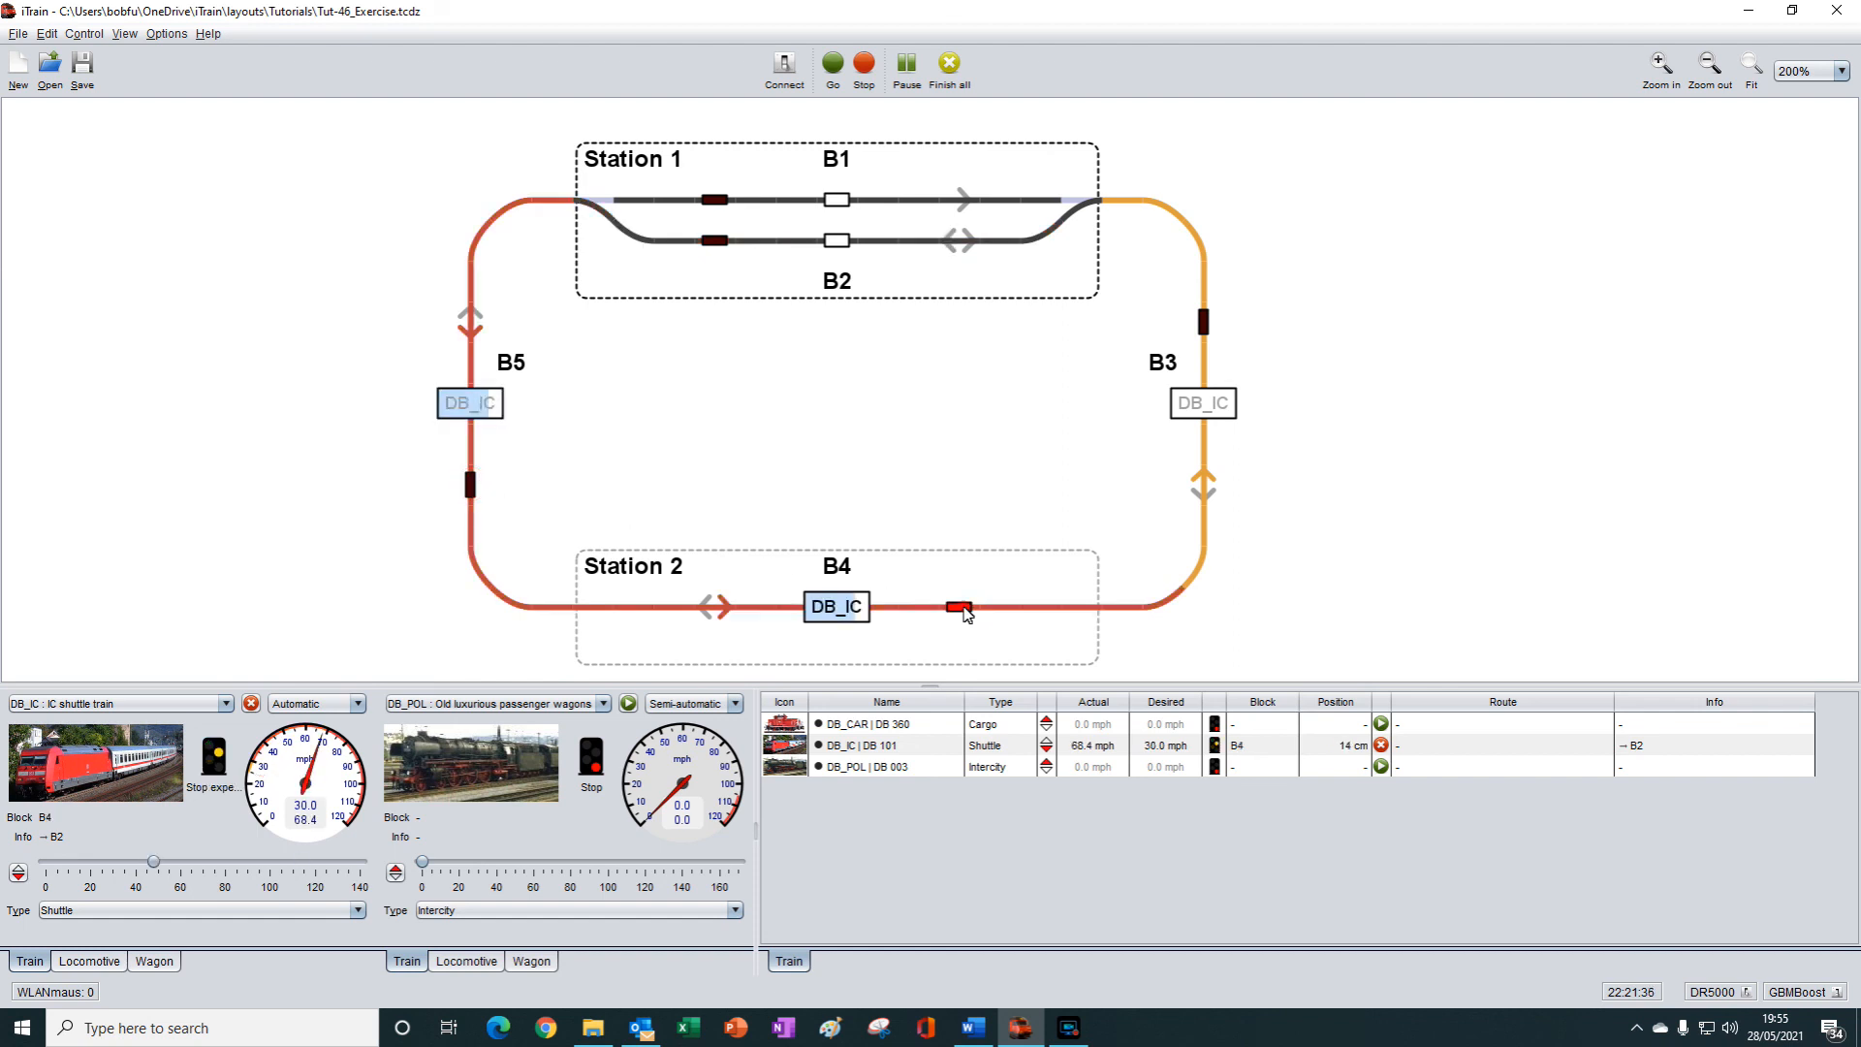
click(1204, 322)
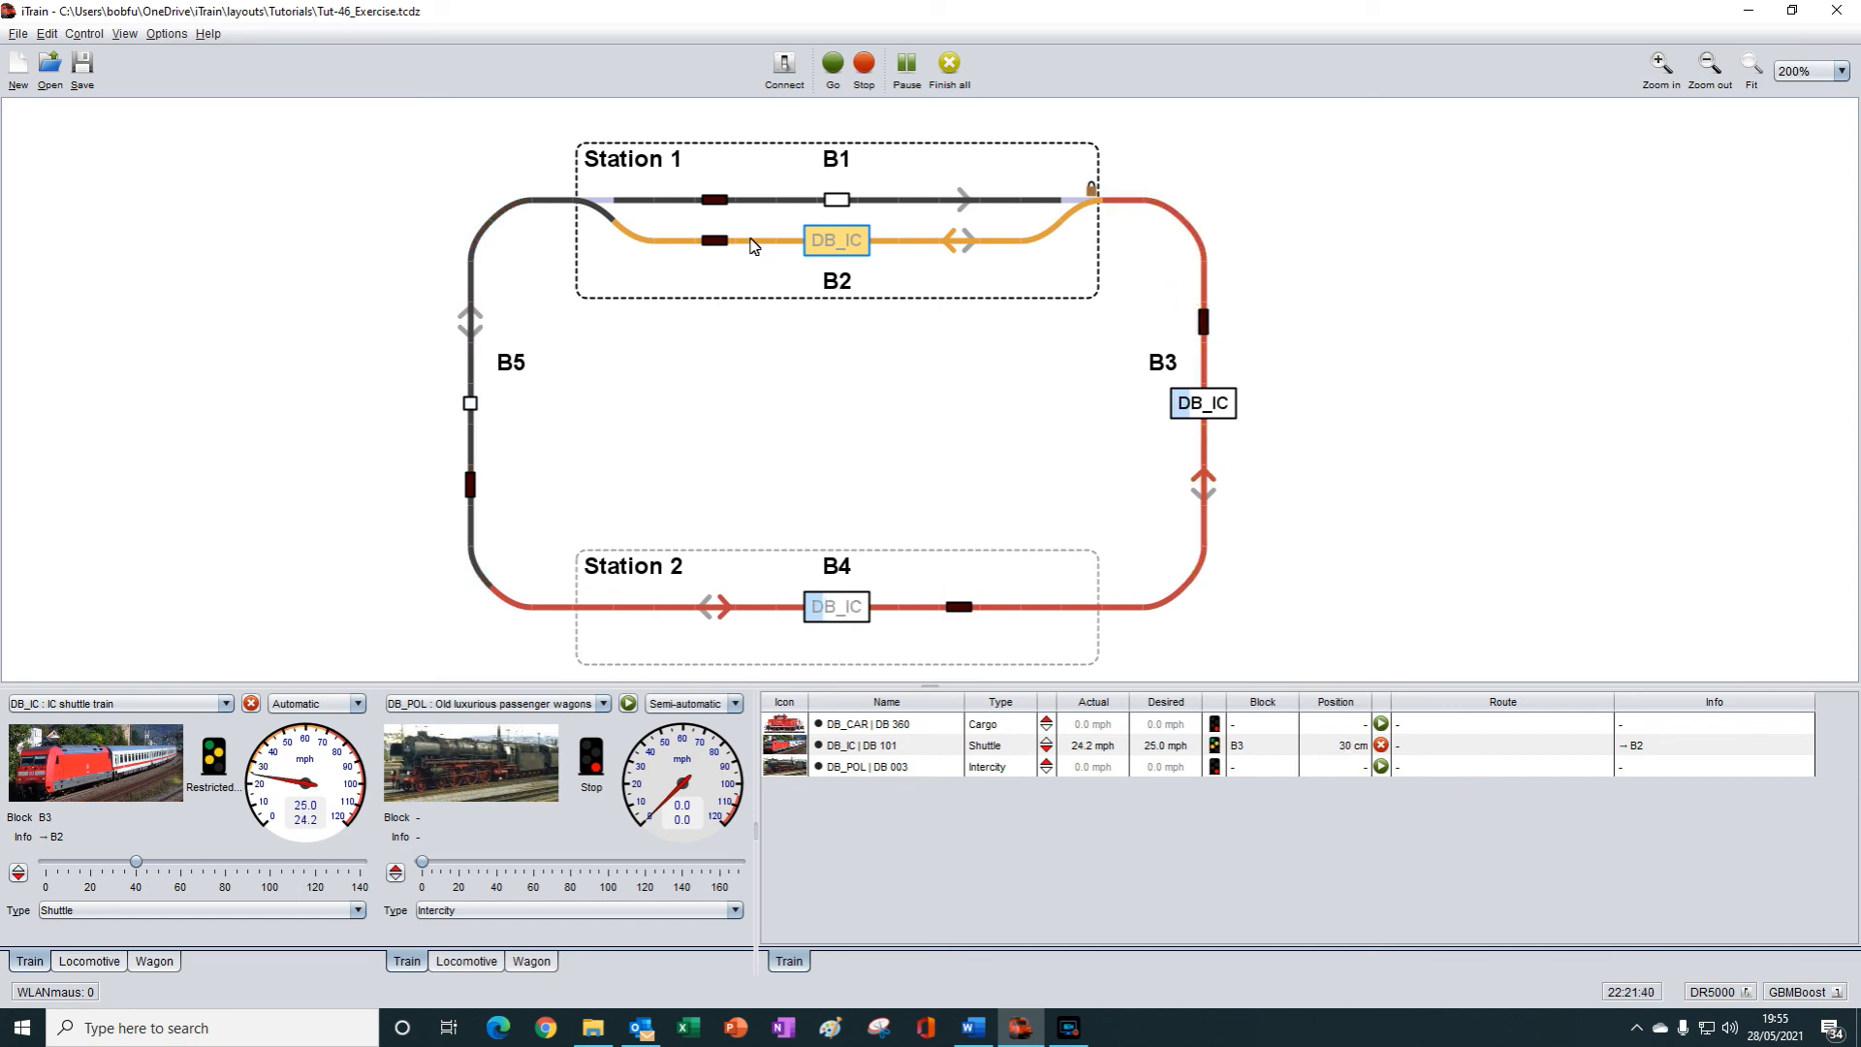
click(718, 241)
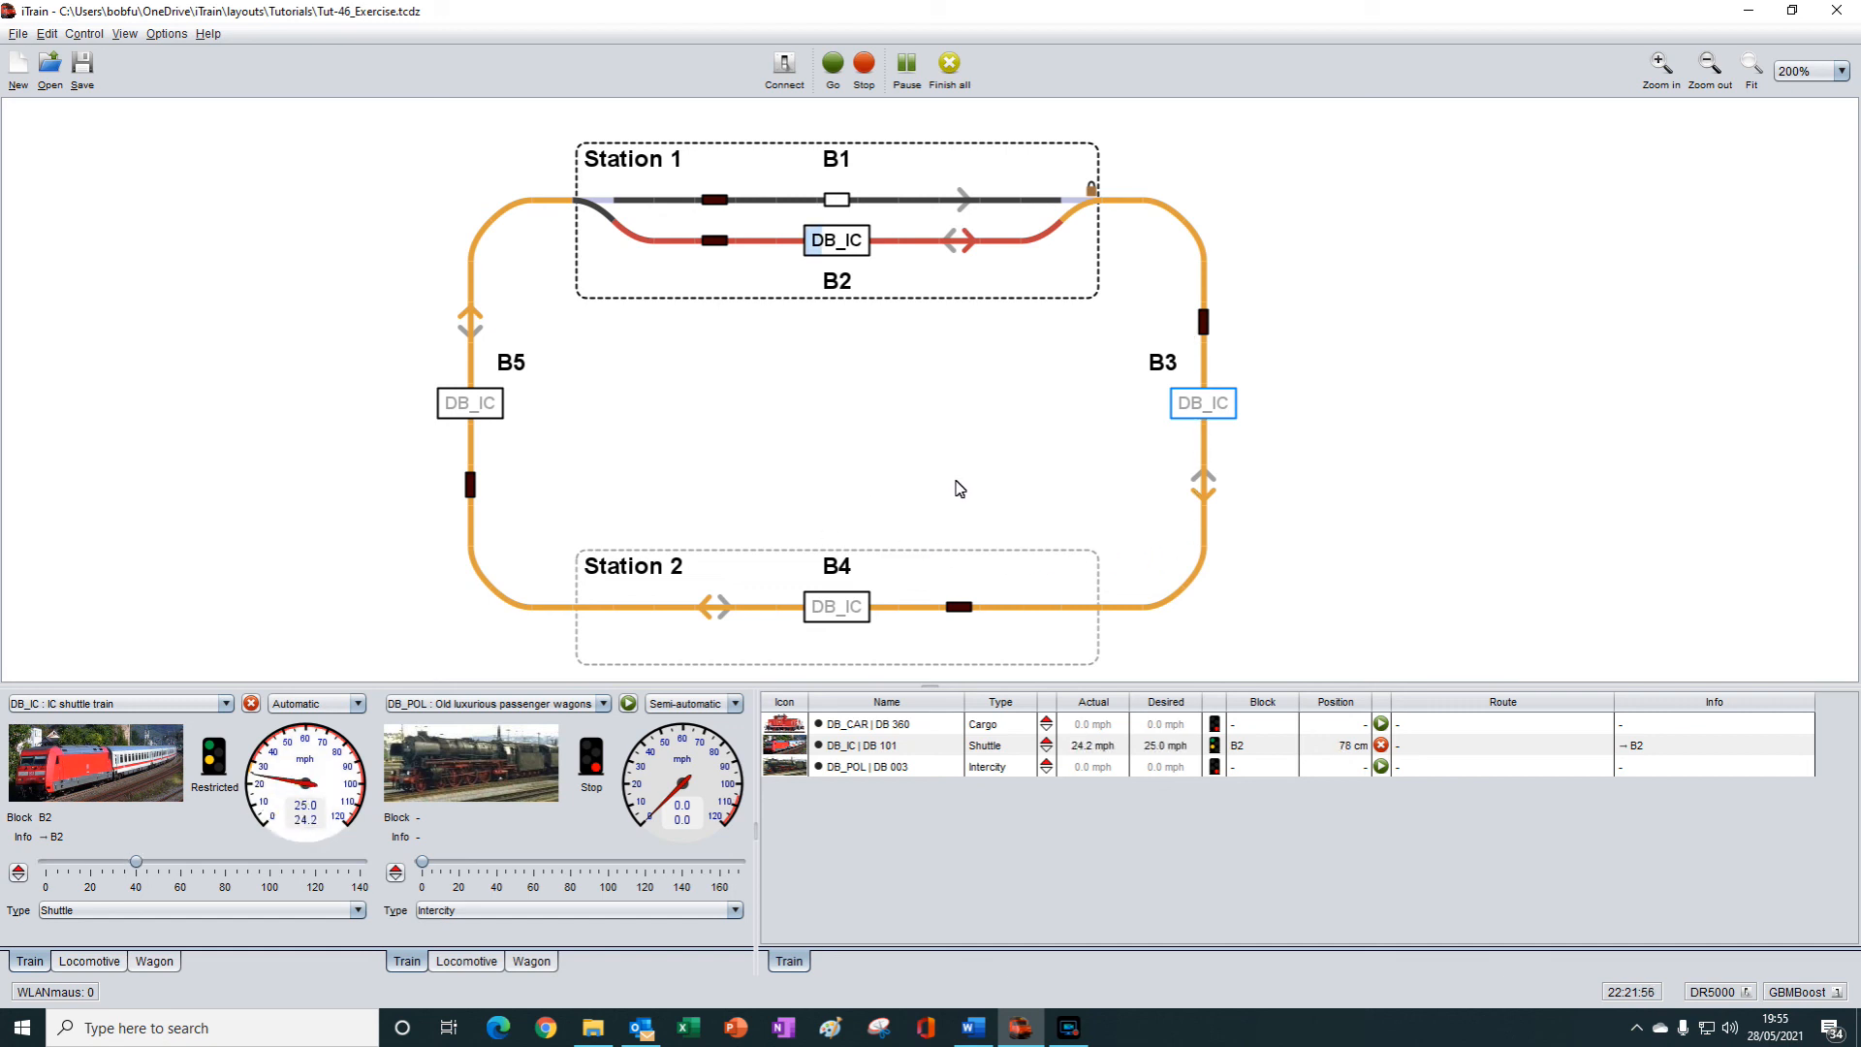
click(251, 705)
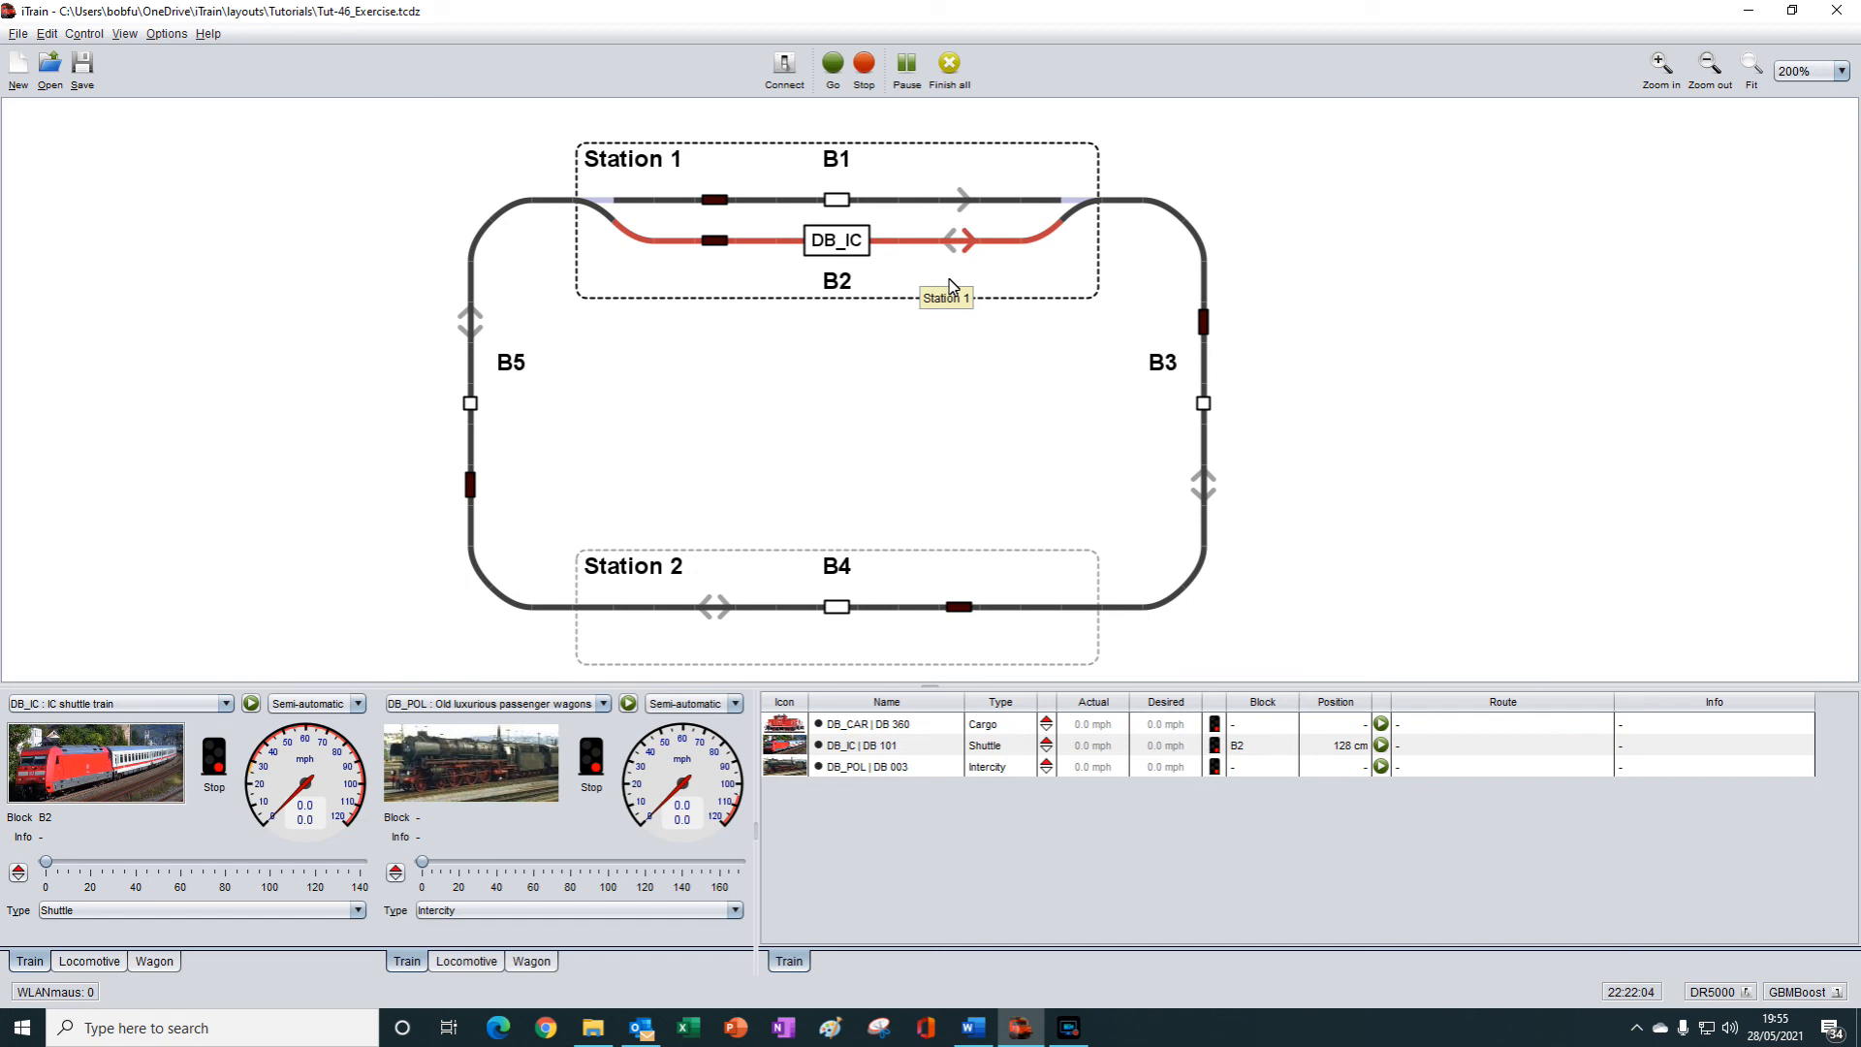
In the Station 1 properties, set the Shuttle's minimum wait to 10 s, change its maximum wait and accept.
right_click(950, 286)
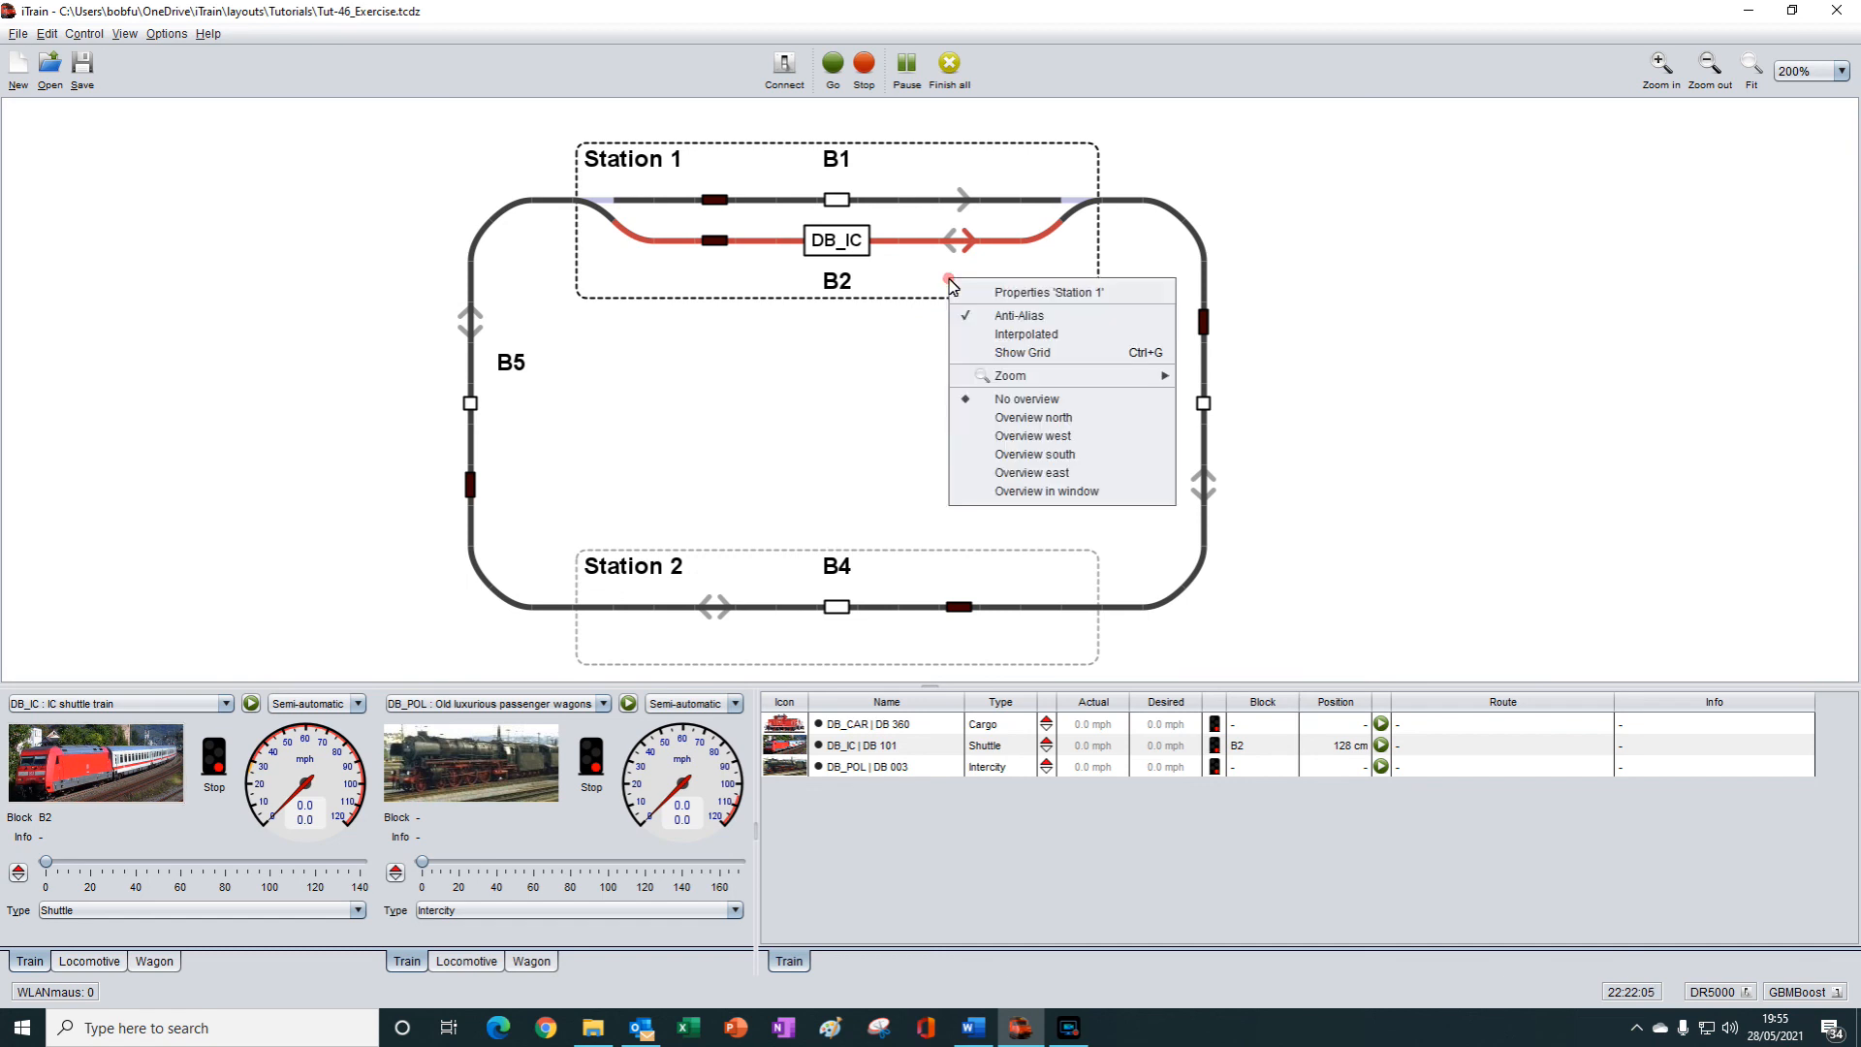
click(1041, 289)
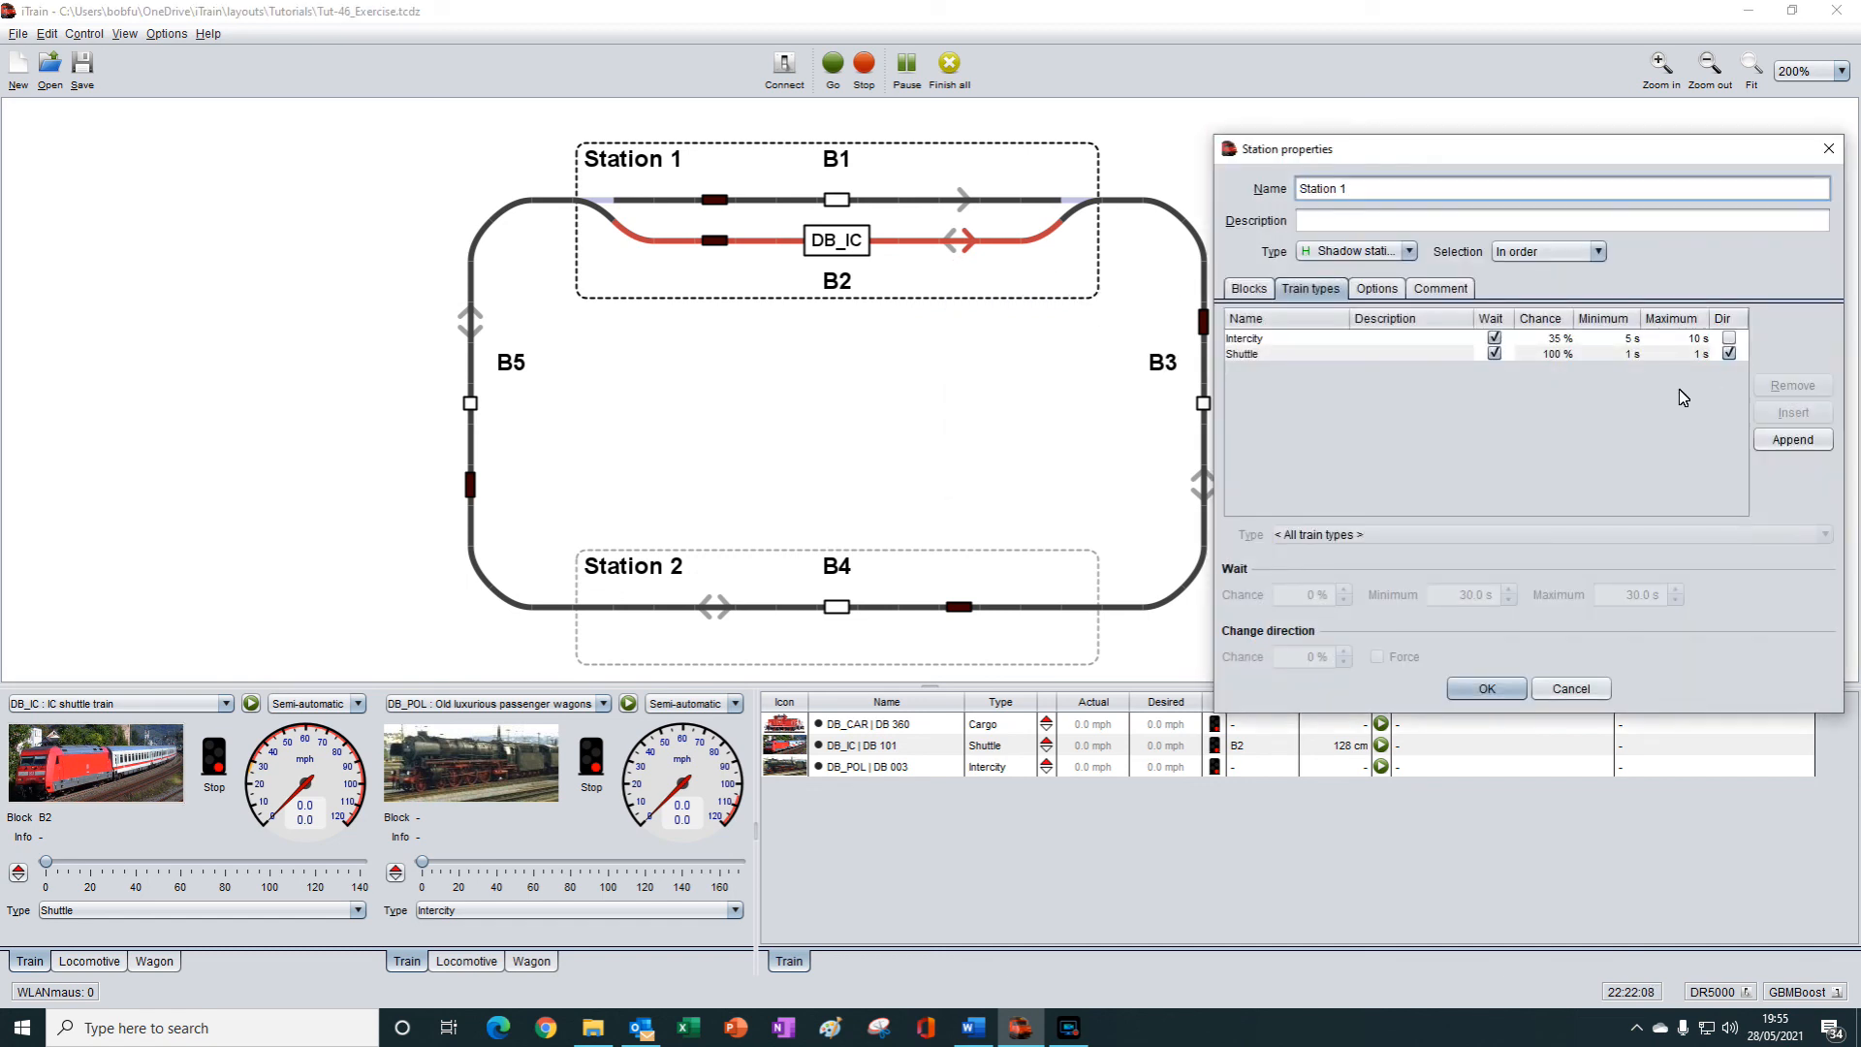
click(1420, 354)
click(1462, 602)
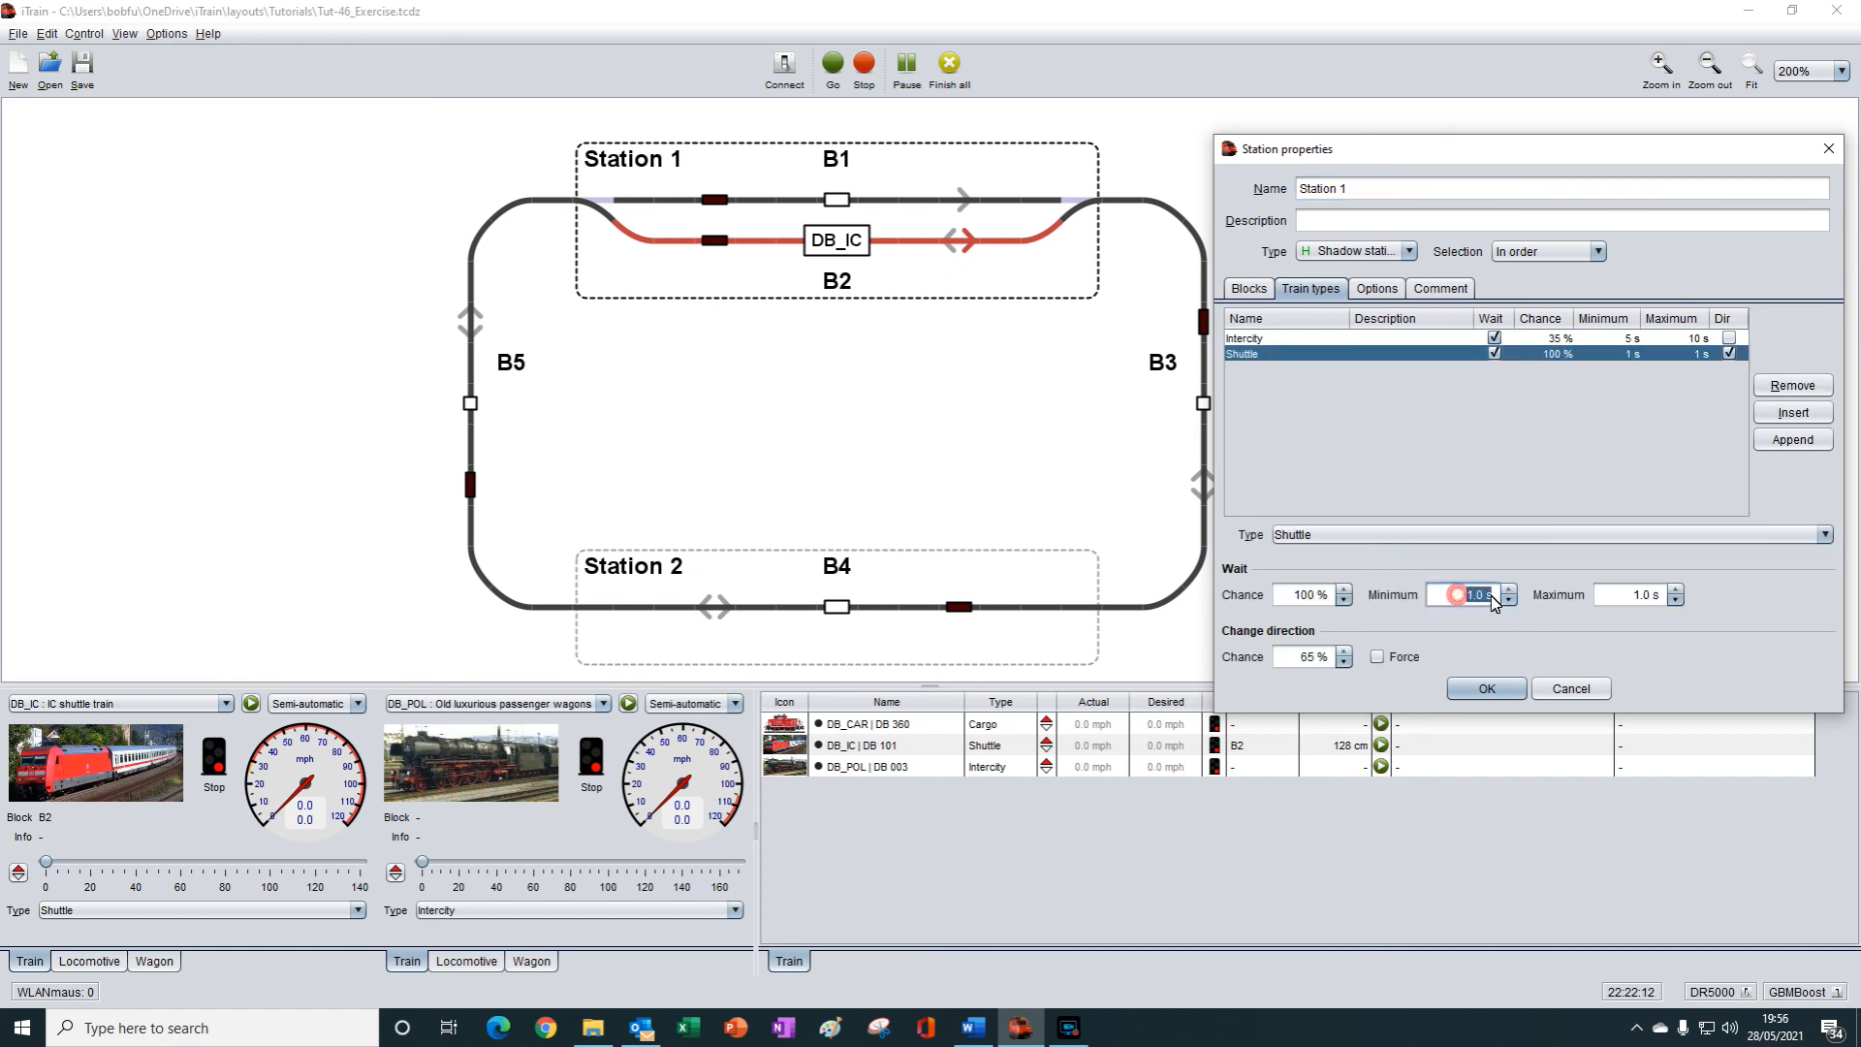
text(10)
click(1629, 603)
text(1)
click(1489, 691)
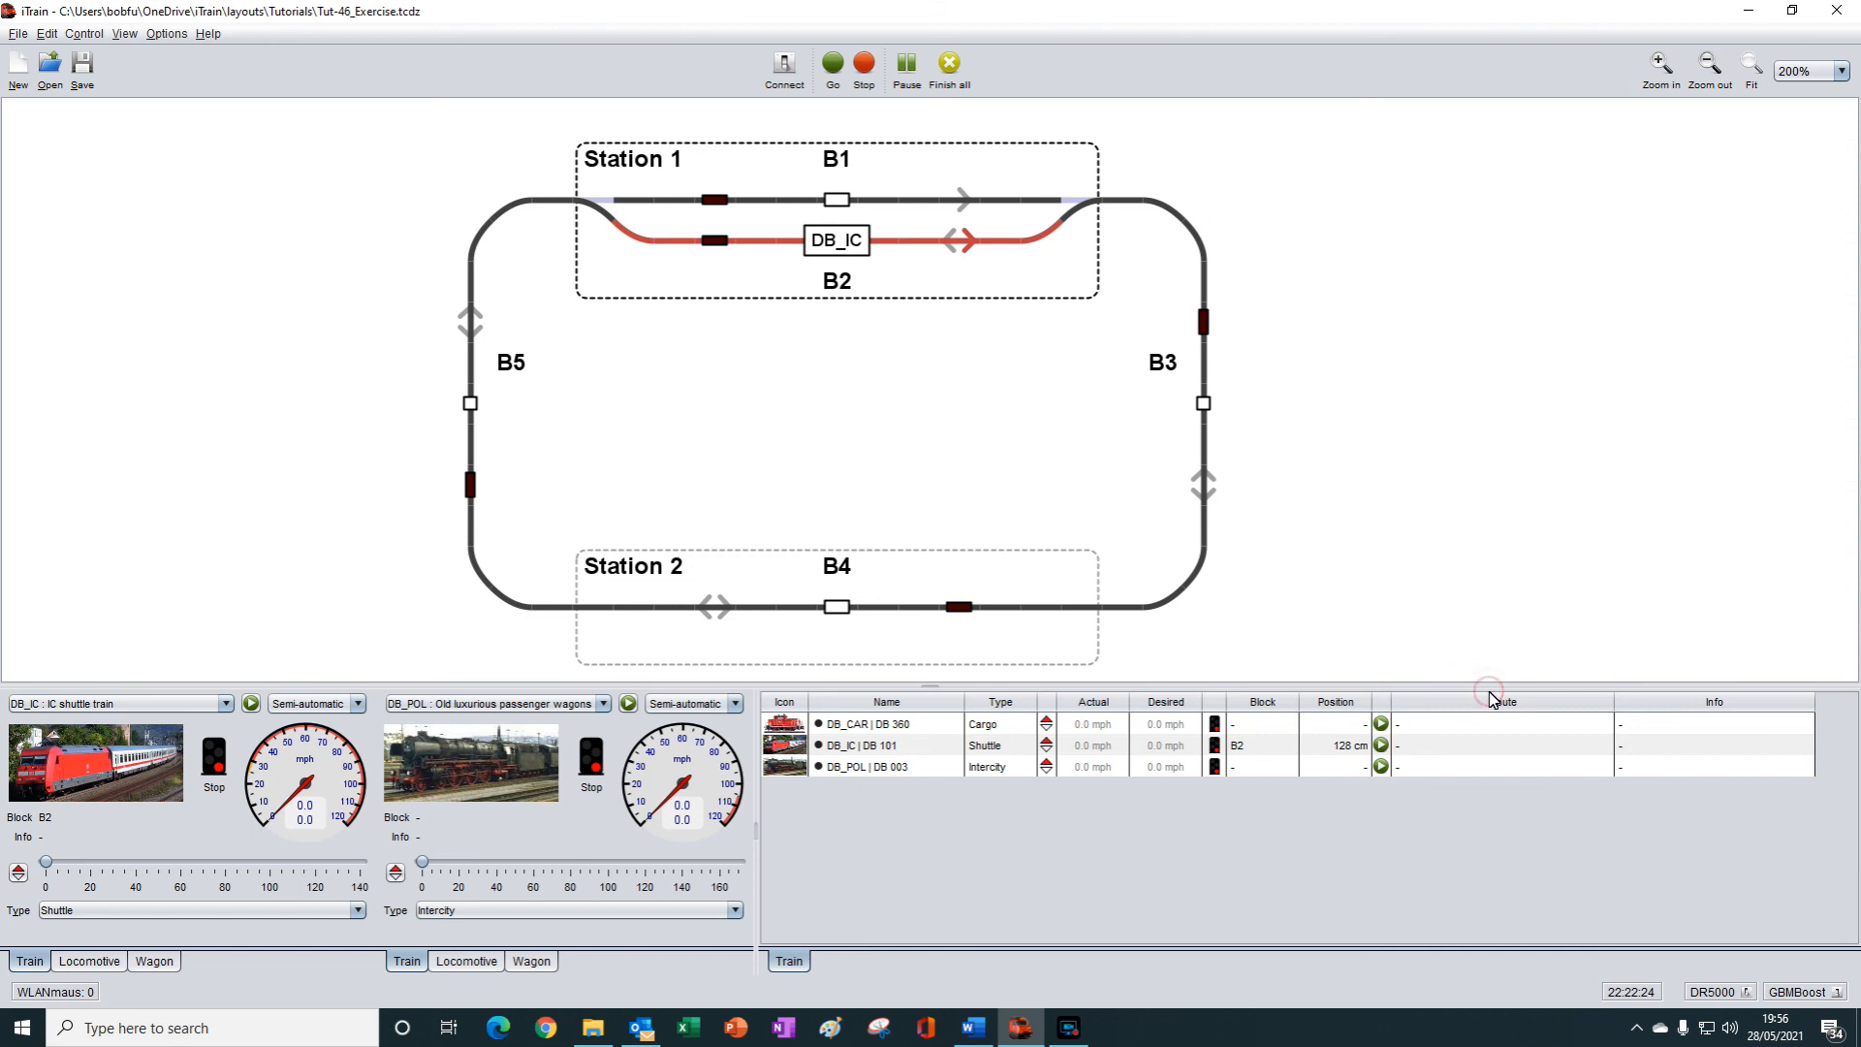
Reactivate Station 2, start DB_IC automatically and simulate its trip to B4 and back through B5 into B2.
click(1052, 577)
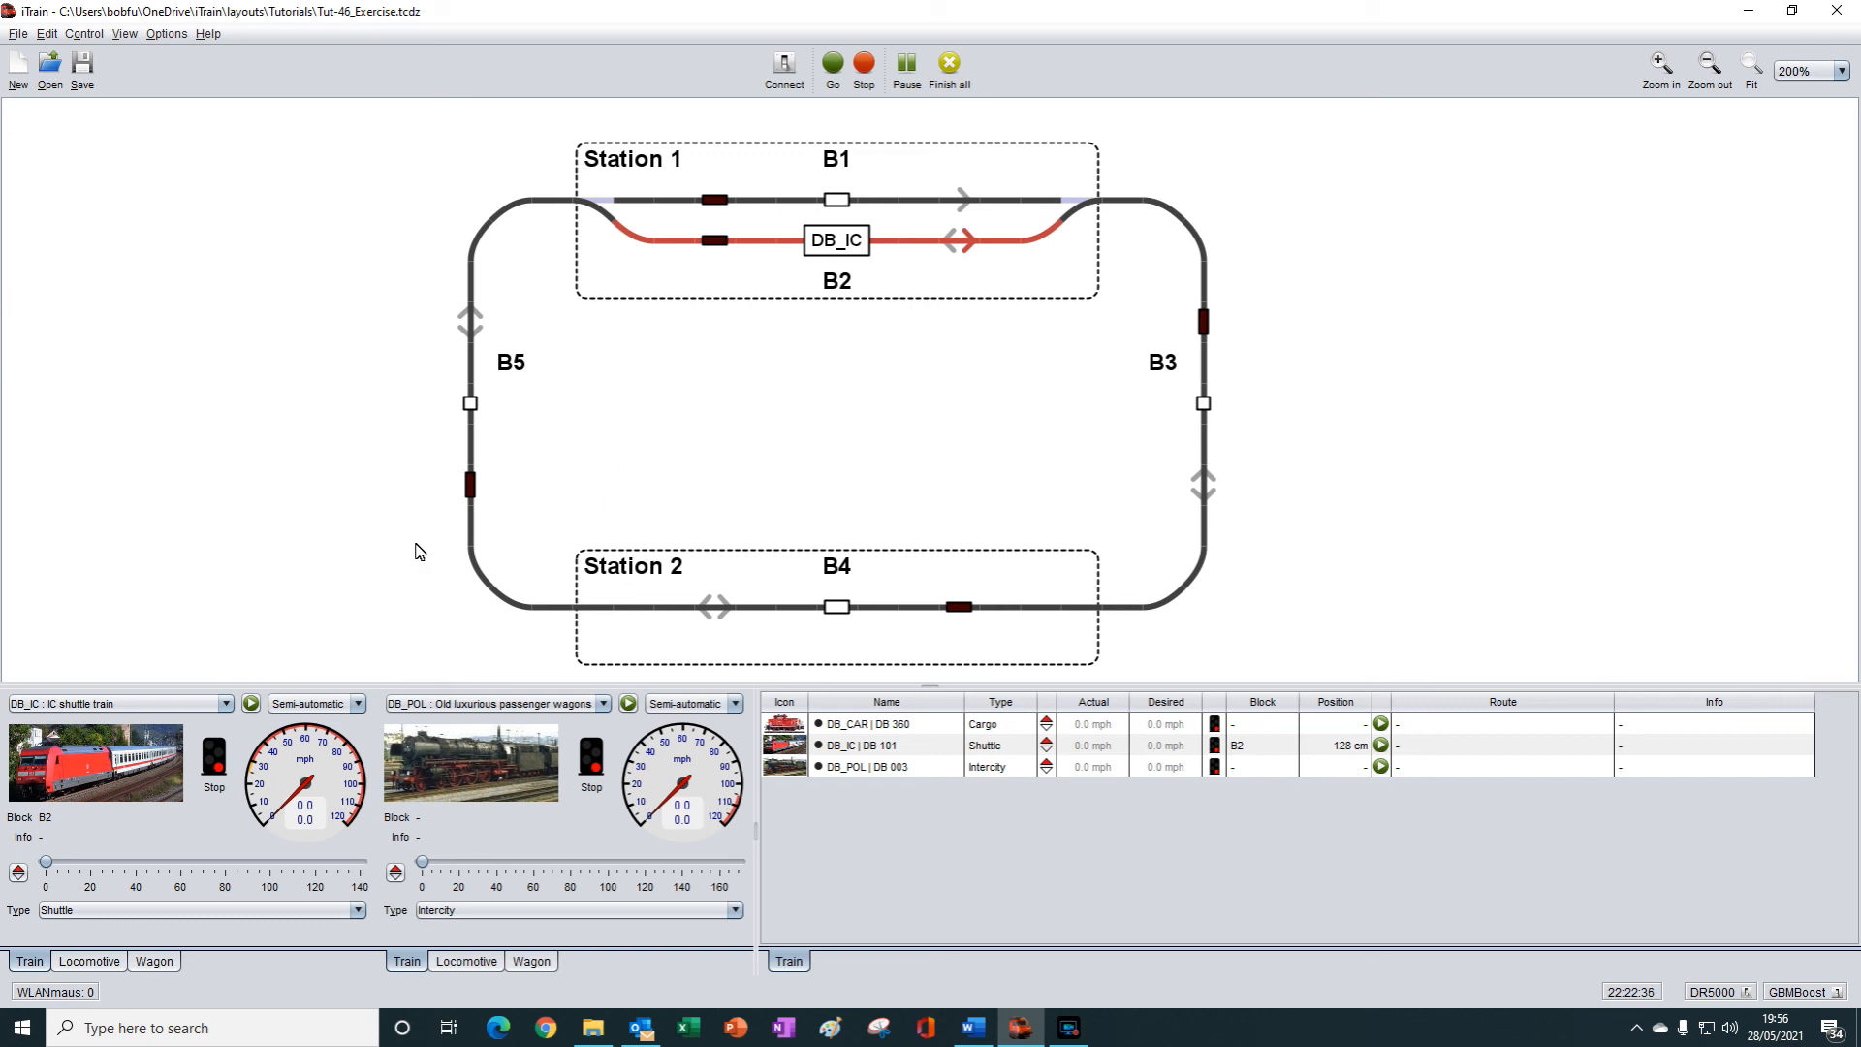
click(251, 703)
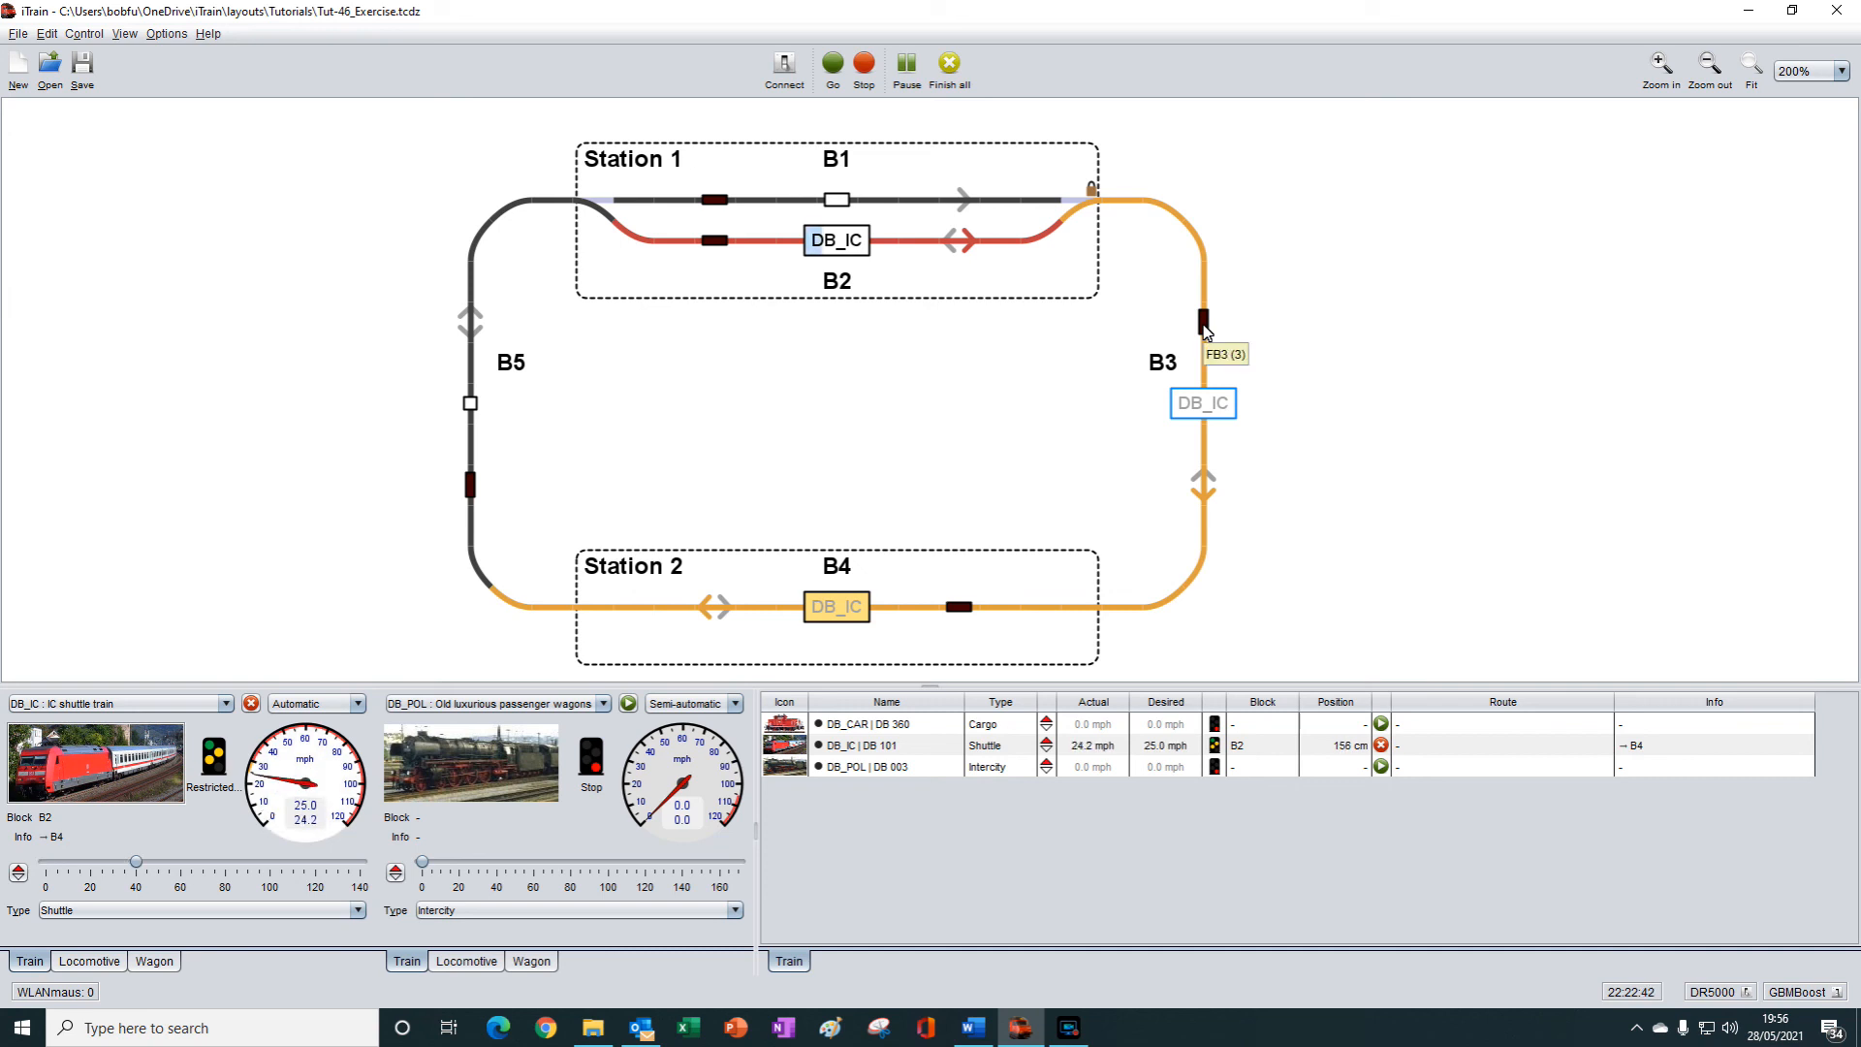
click(958, 610)
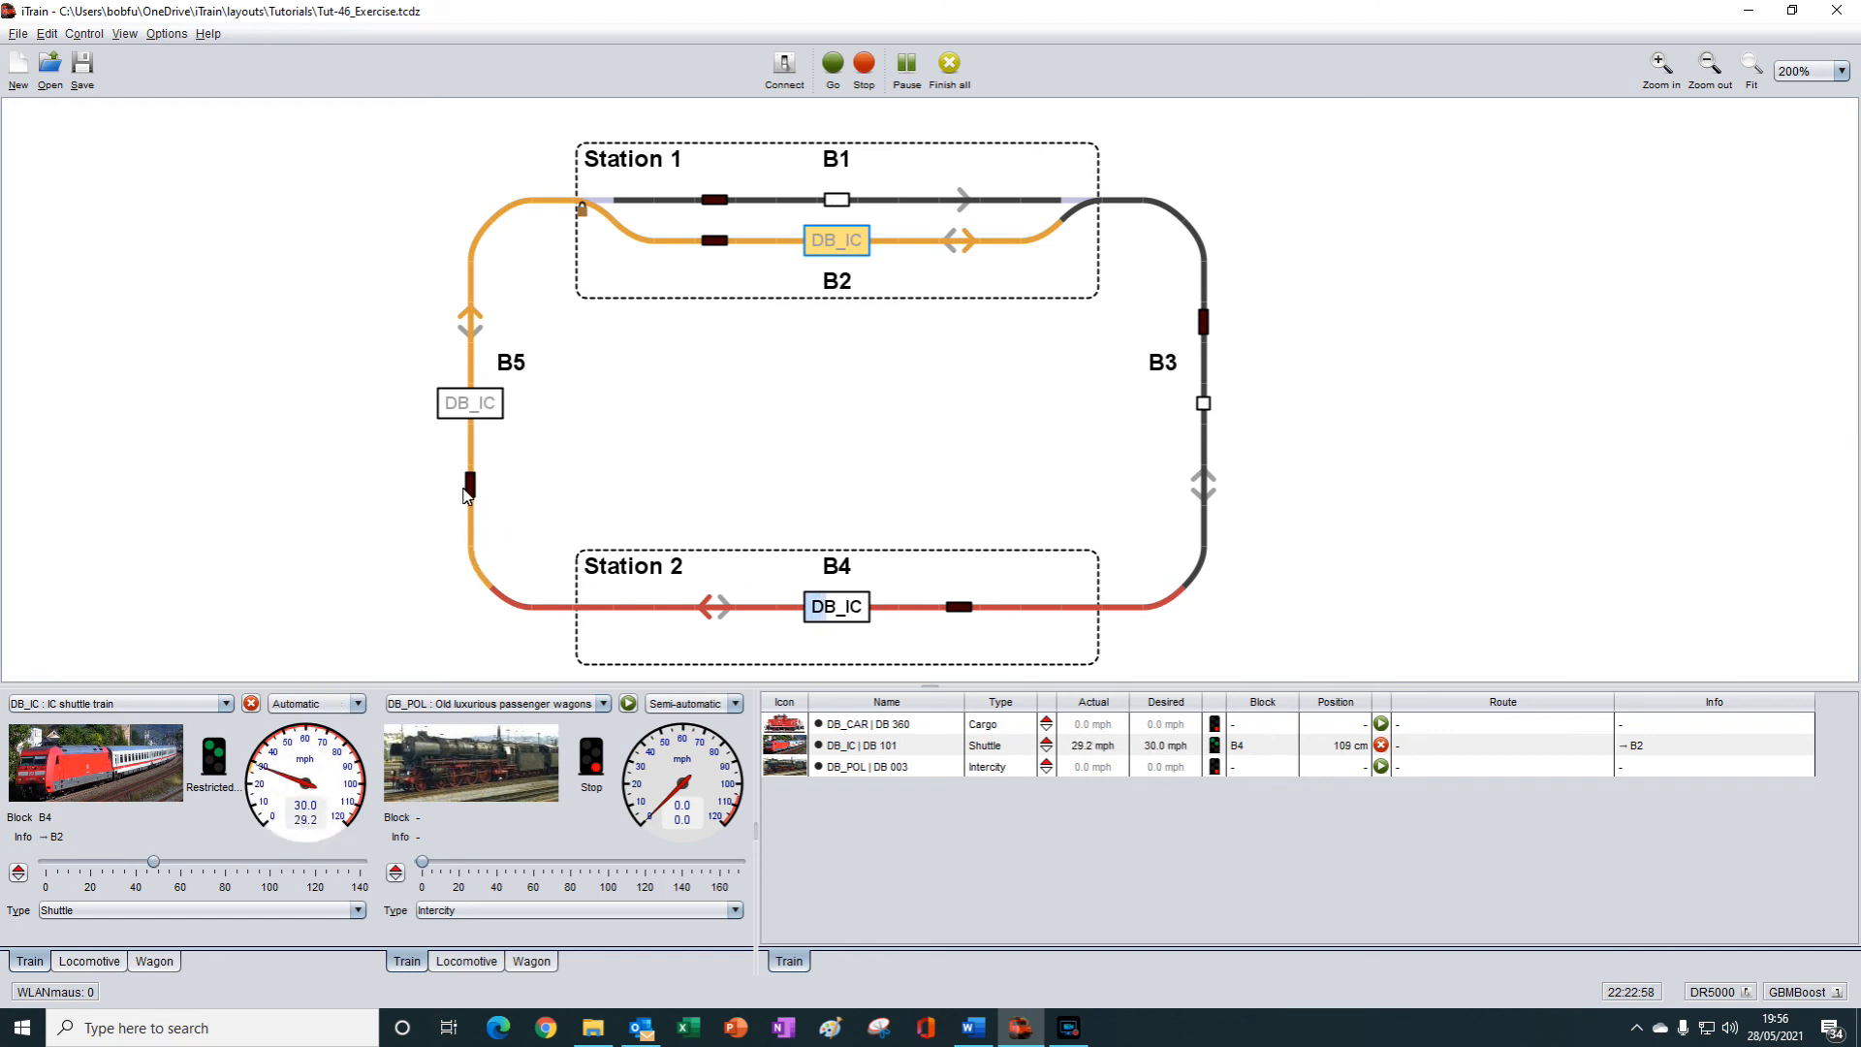
click(471, 485)
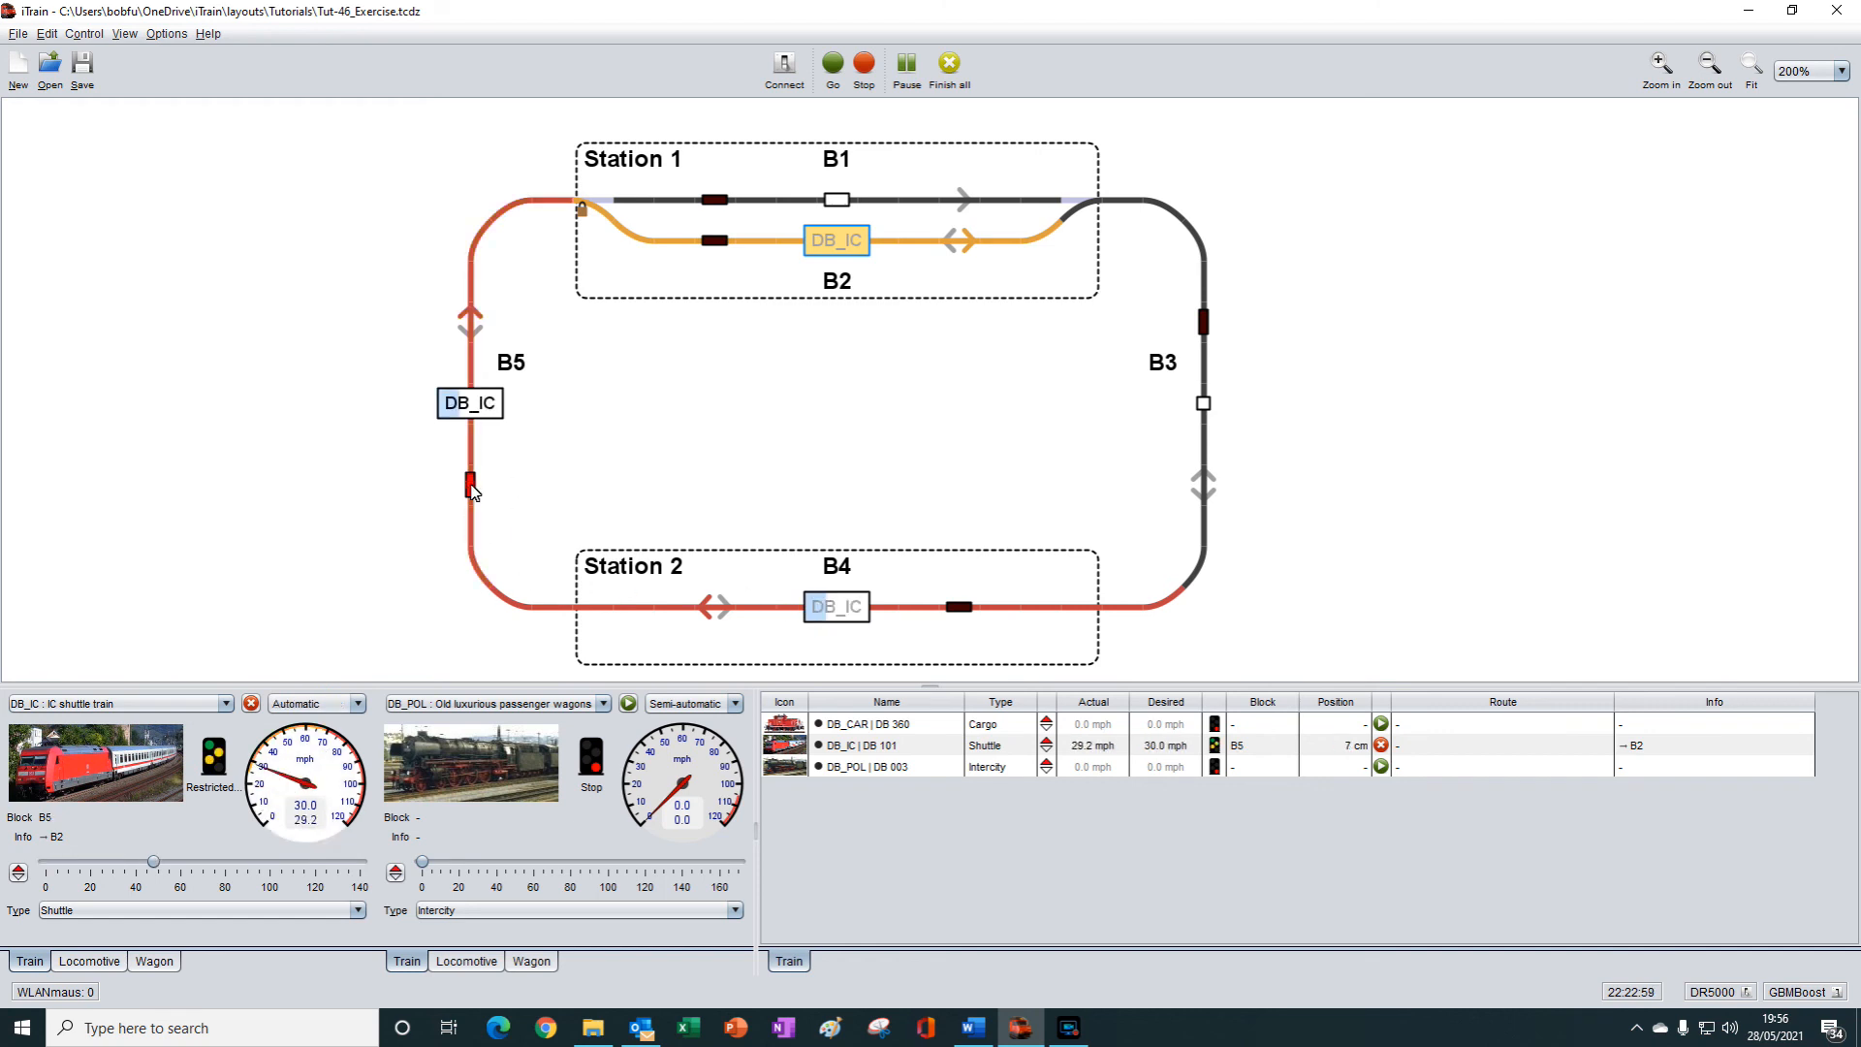
click(712, 241)
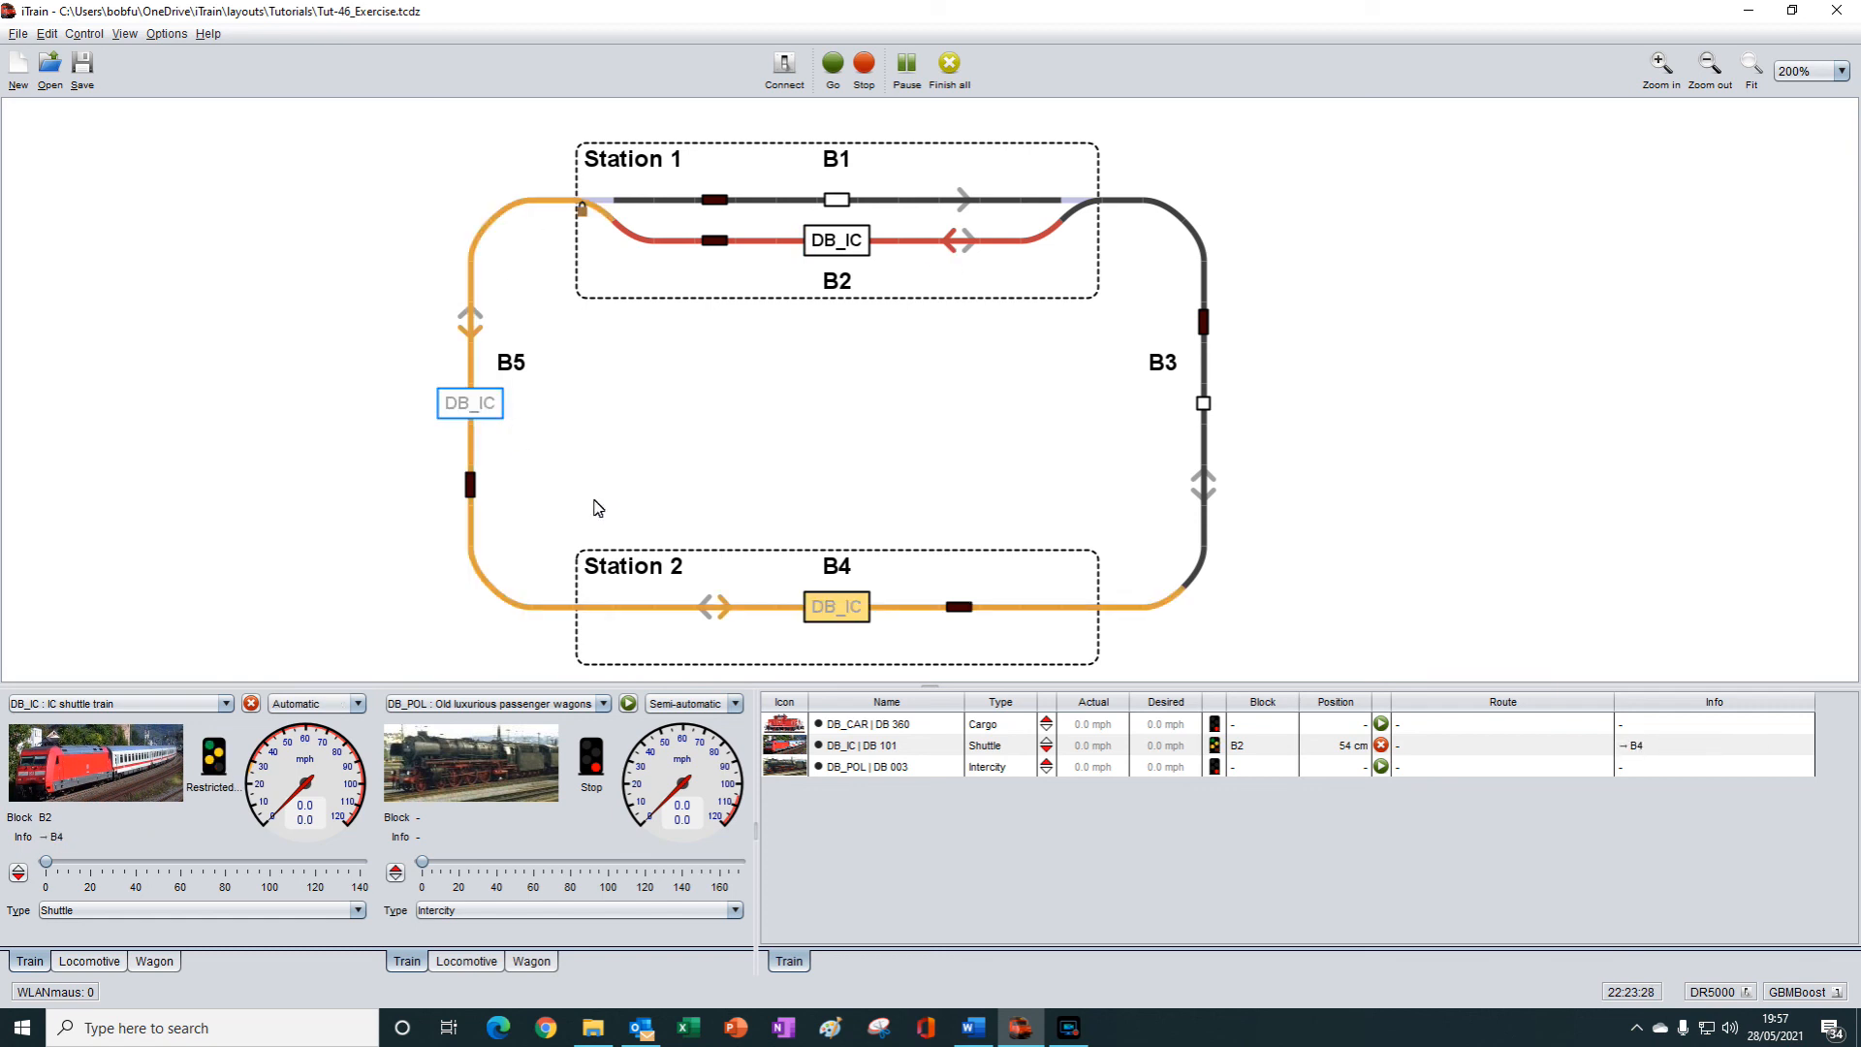
Stop the automatic run of DB_IC in B2.
click(251, 704)
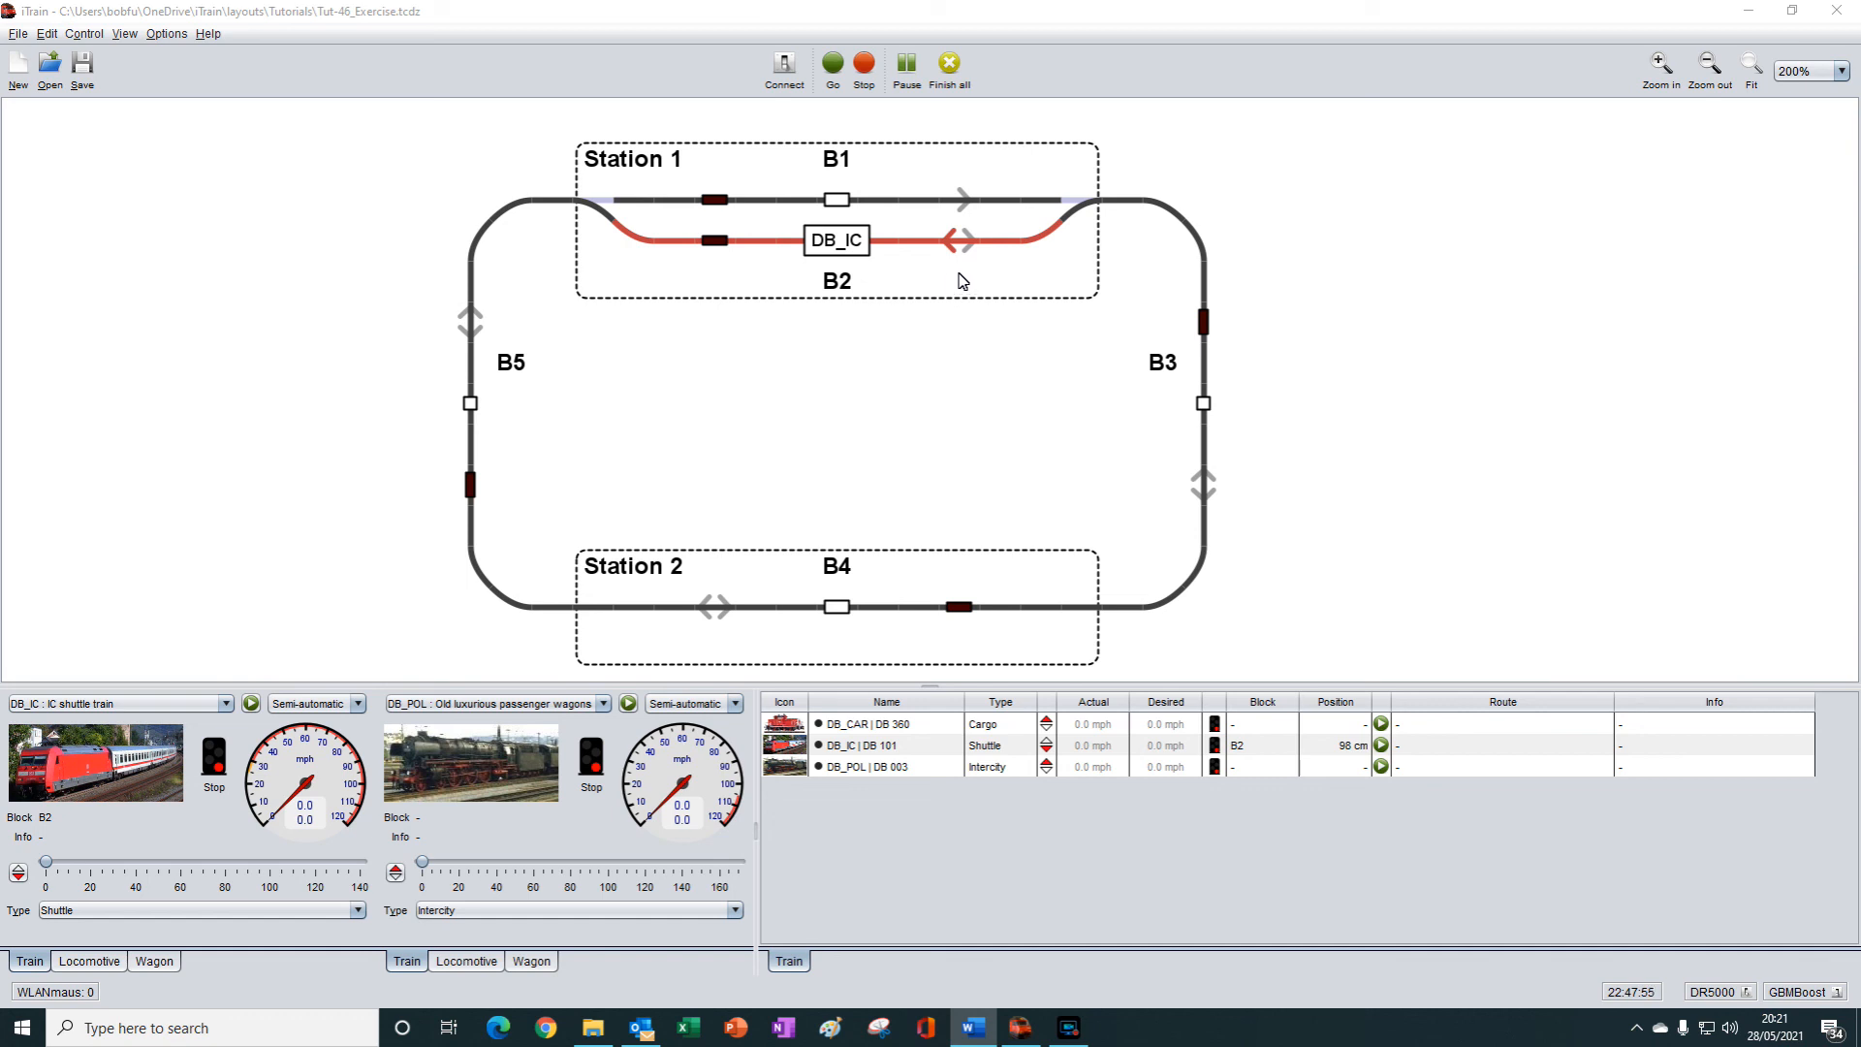
In block B2's properties, try the Uni-directional setting, return to Bi-directional and close without saving.
right_click(857, 245)
mouse_move(916, 254)
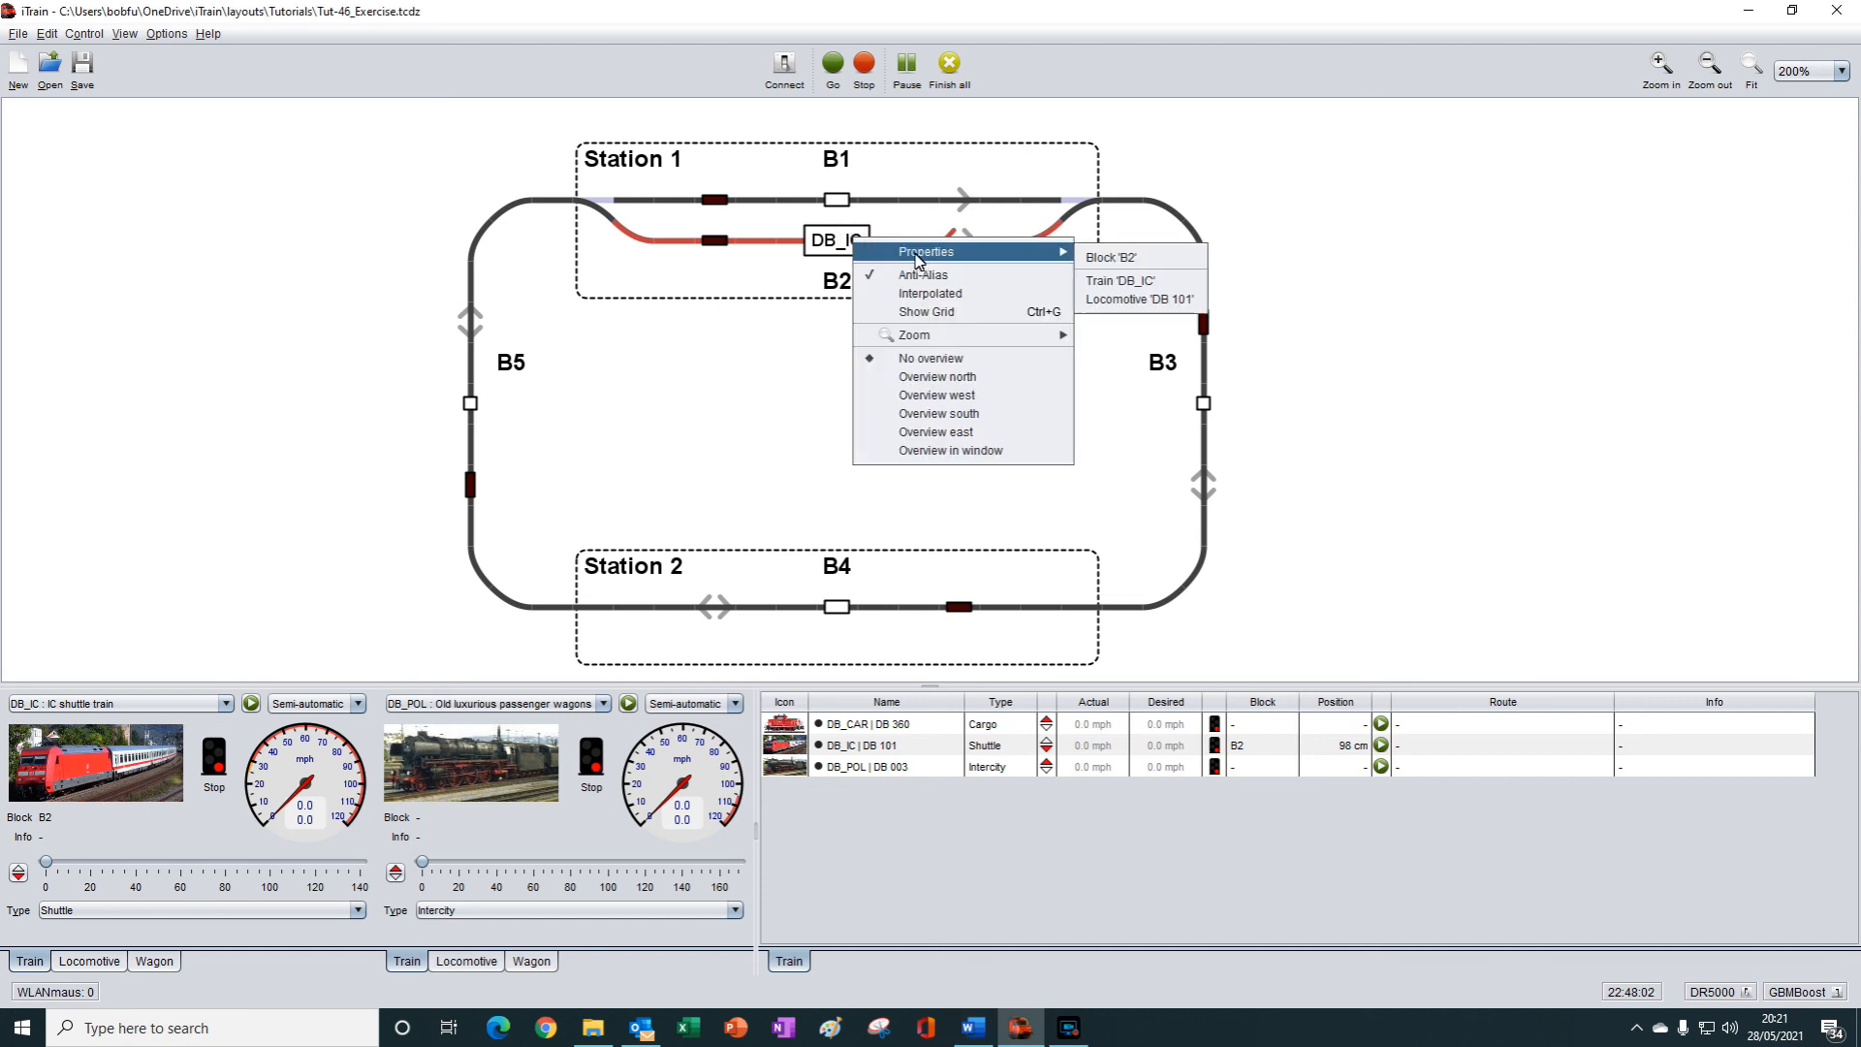
click(1095, 260)
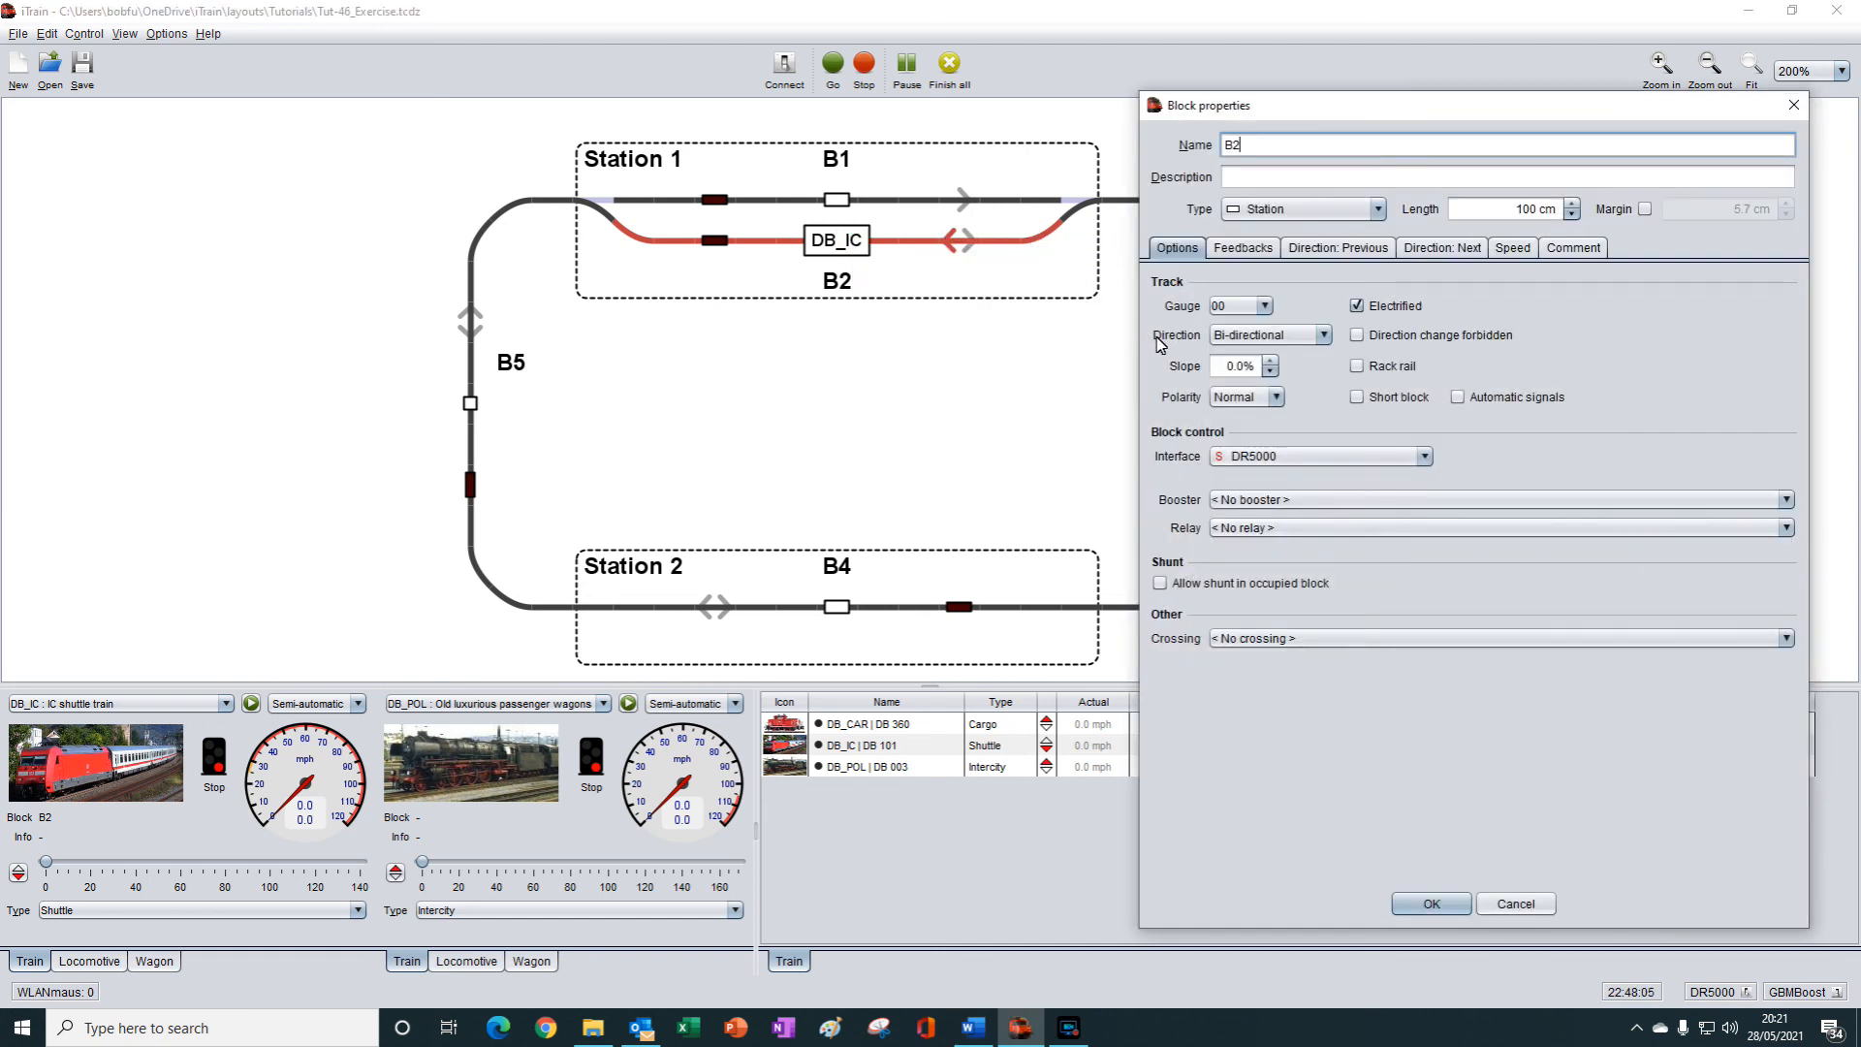
click(1299, 337)
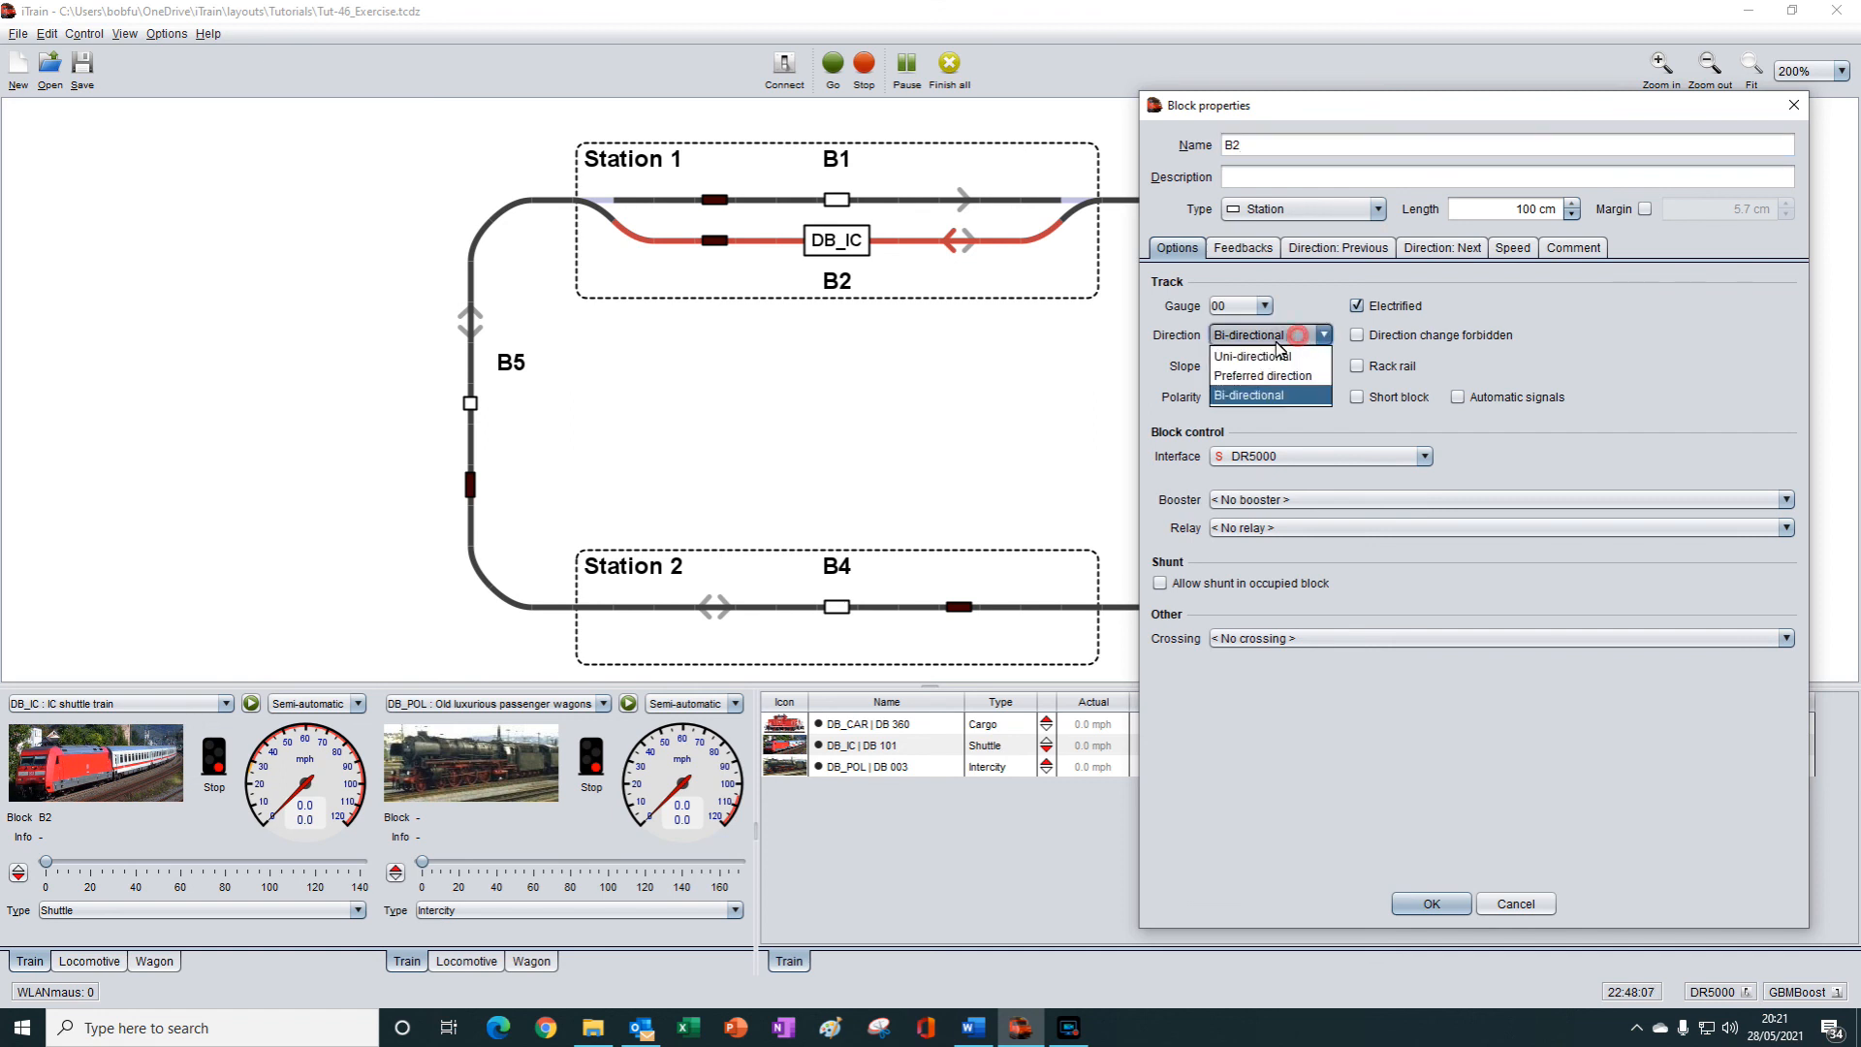
click(1260, 357)
click(1251, 335)
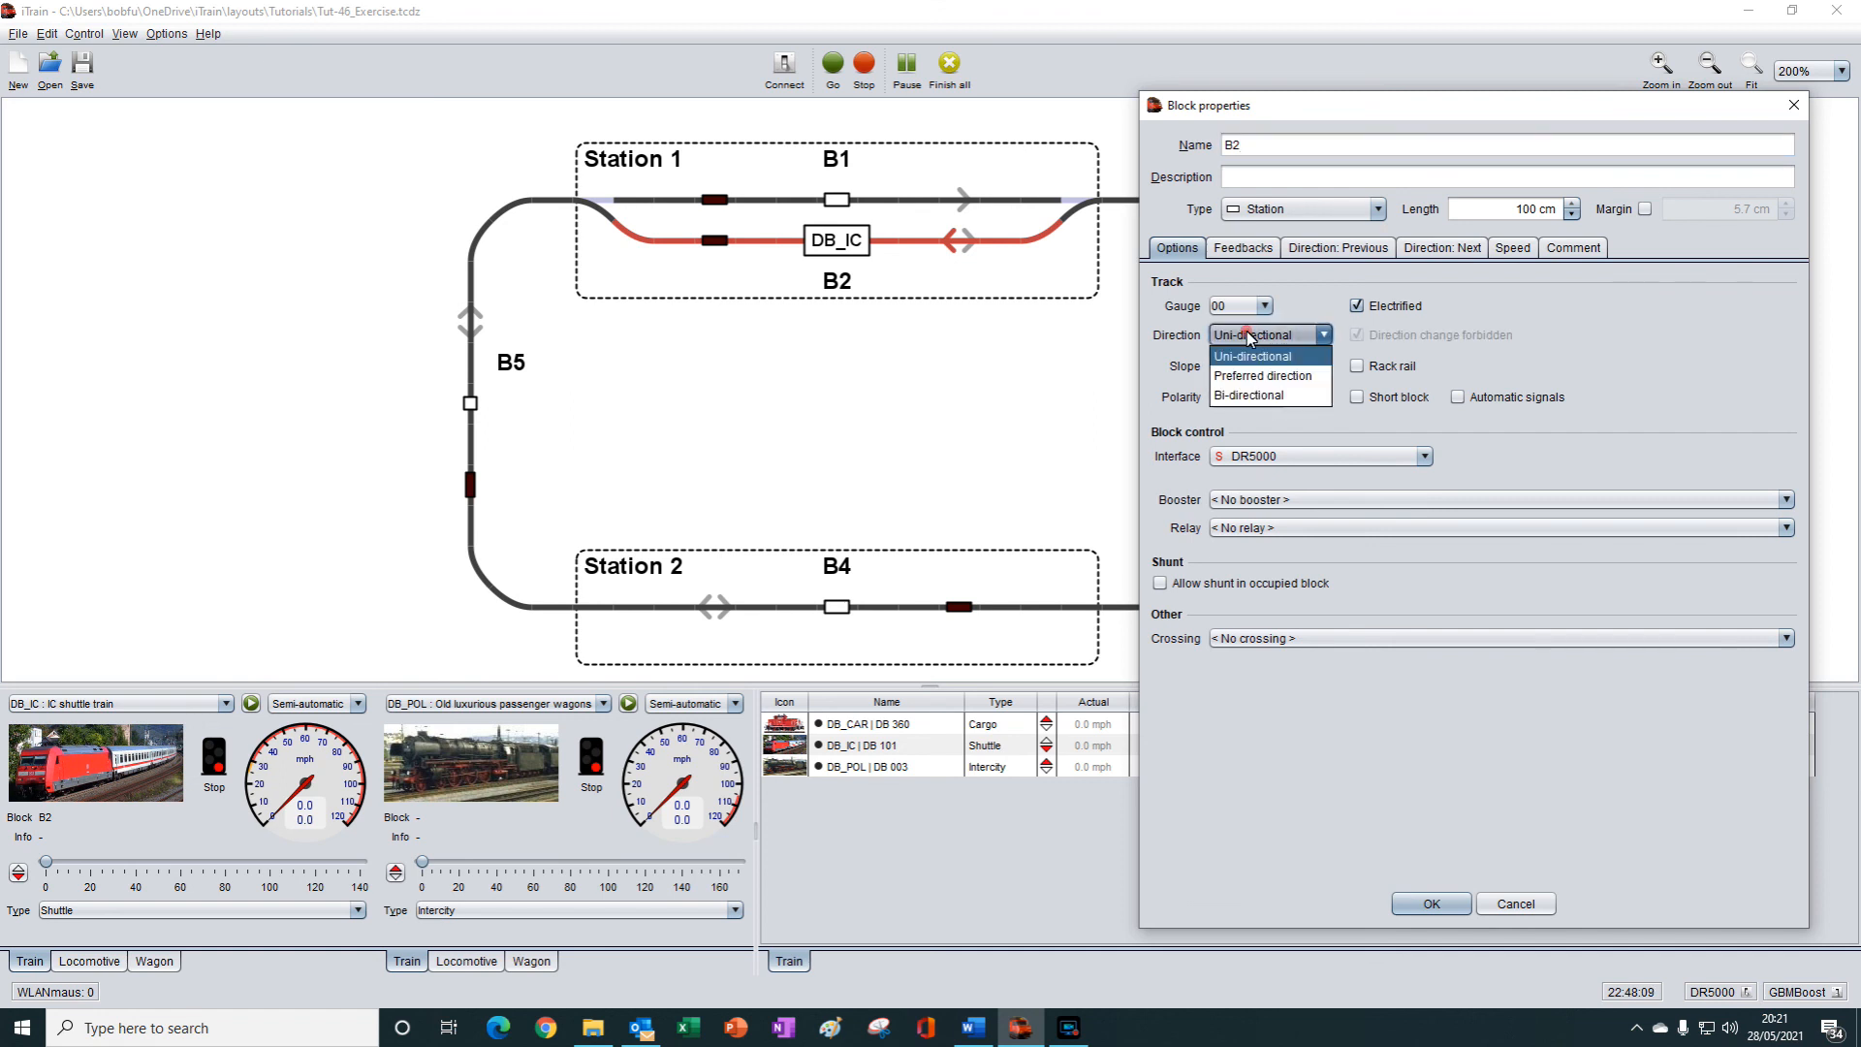
click(1260, 396)
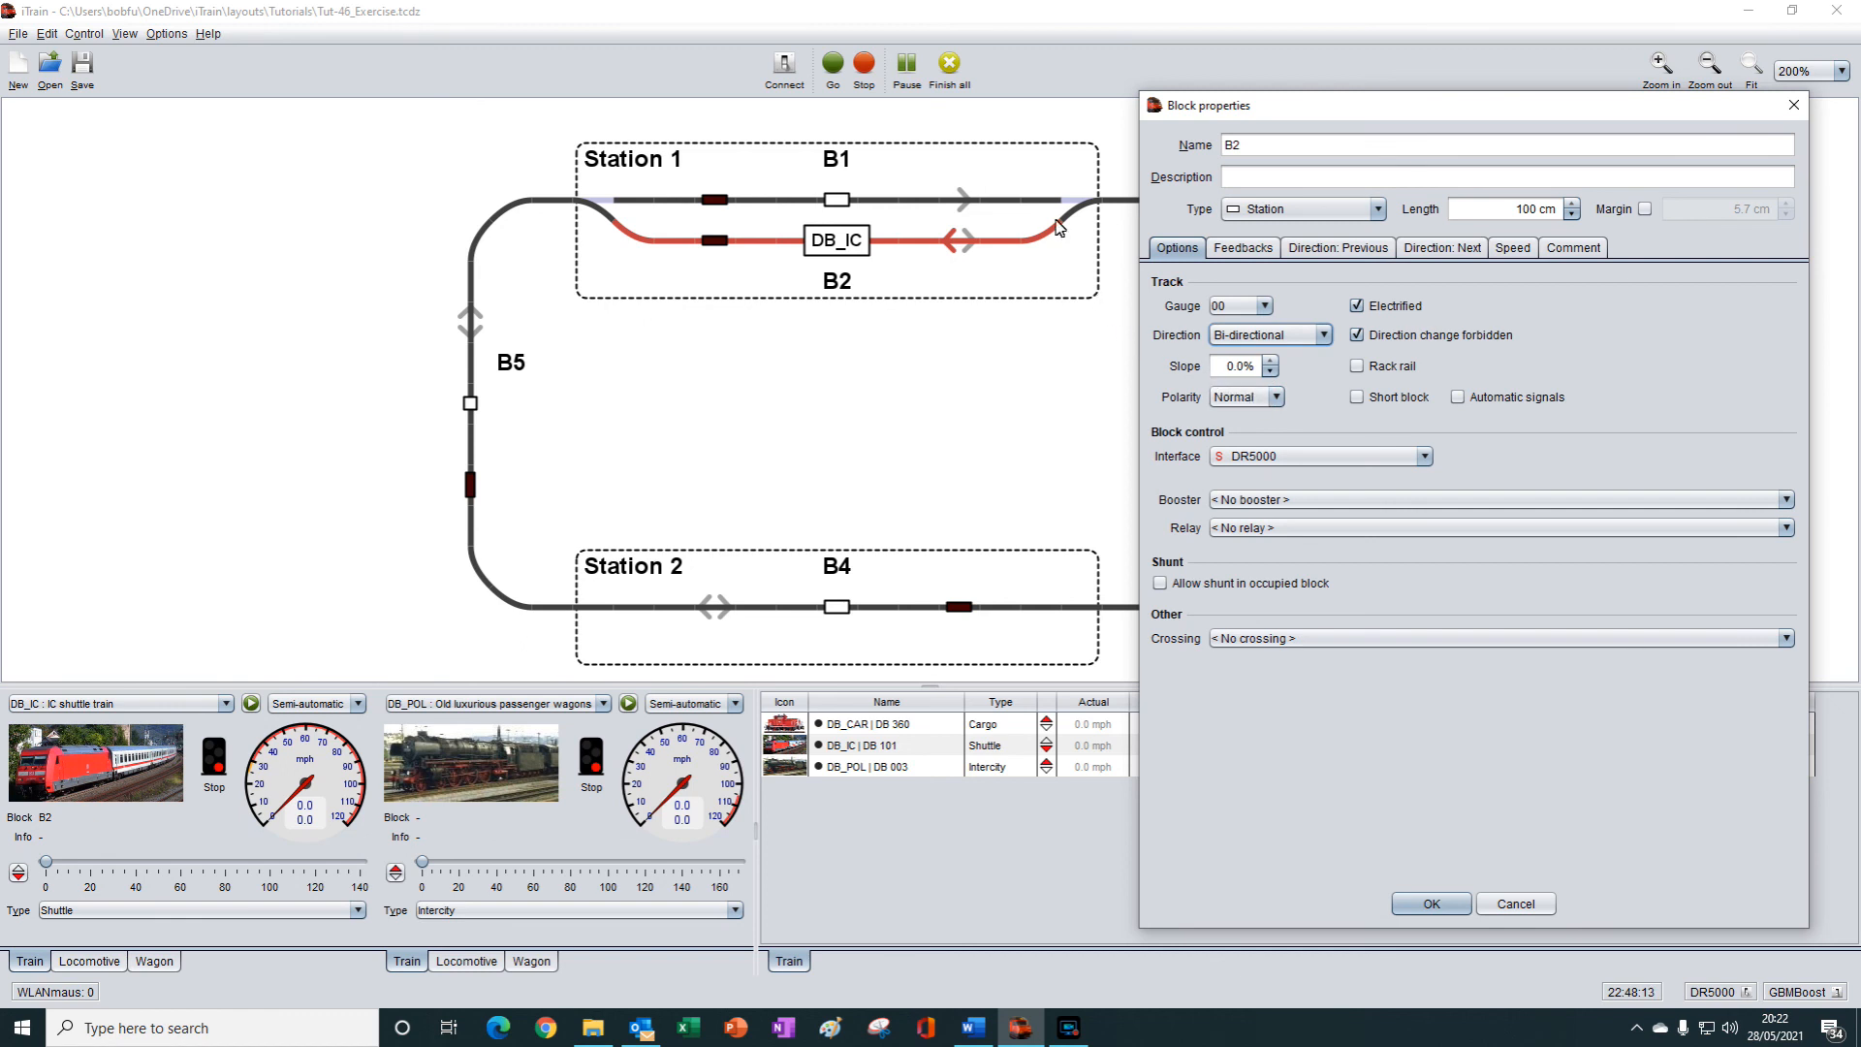
click(1794, 105)
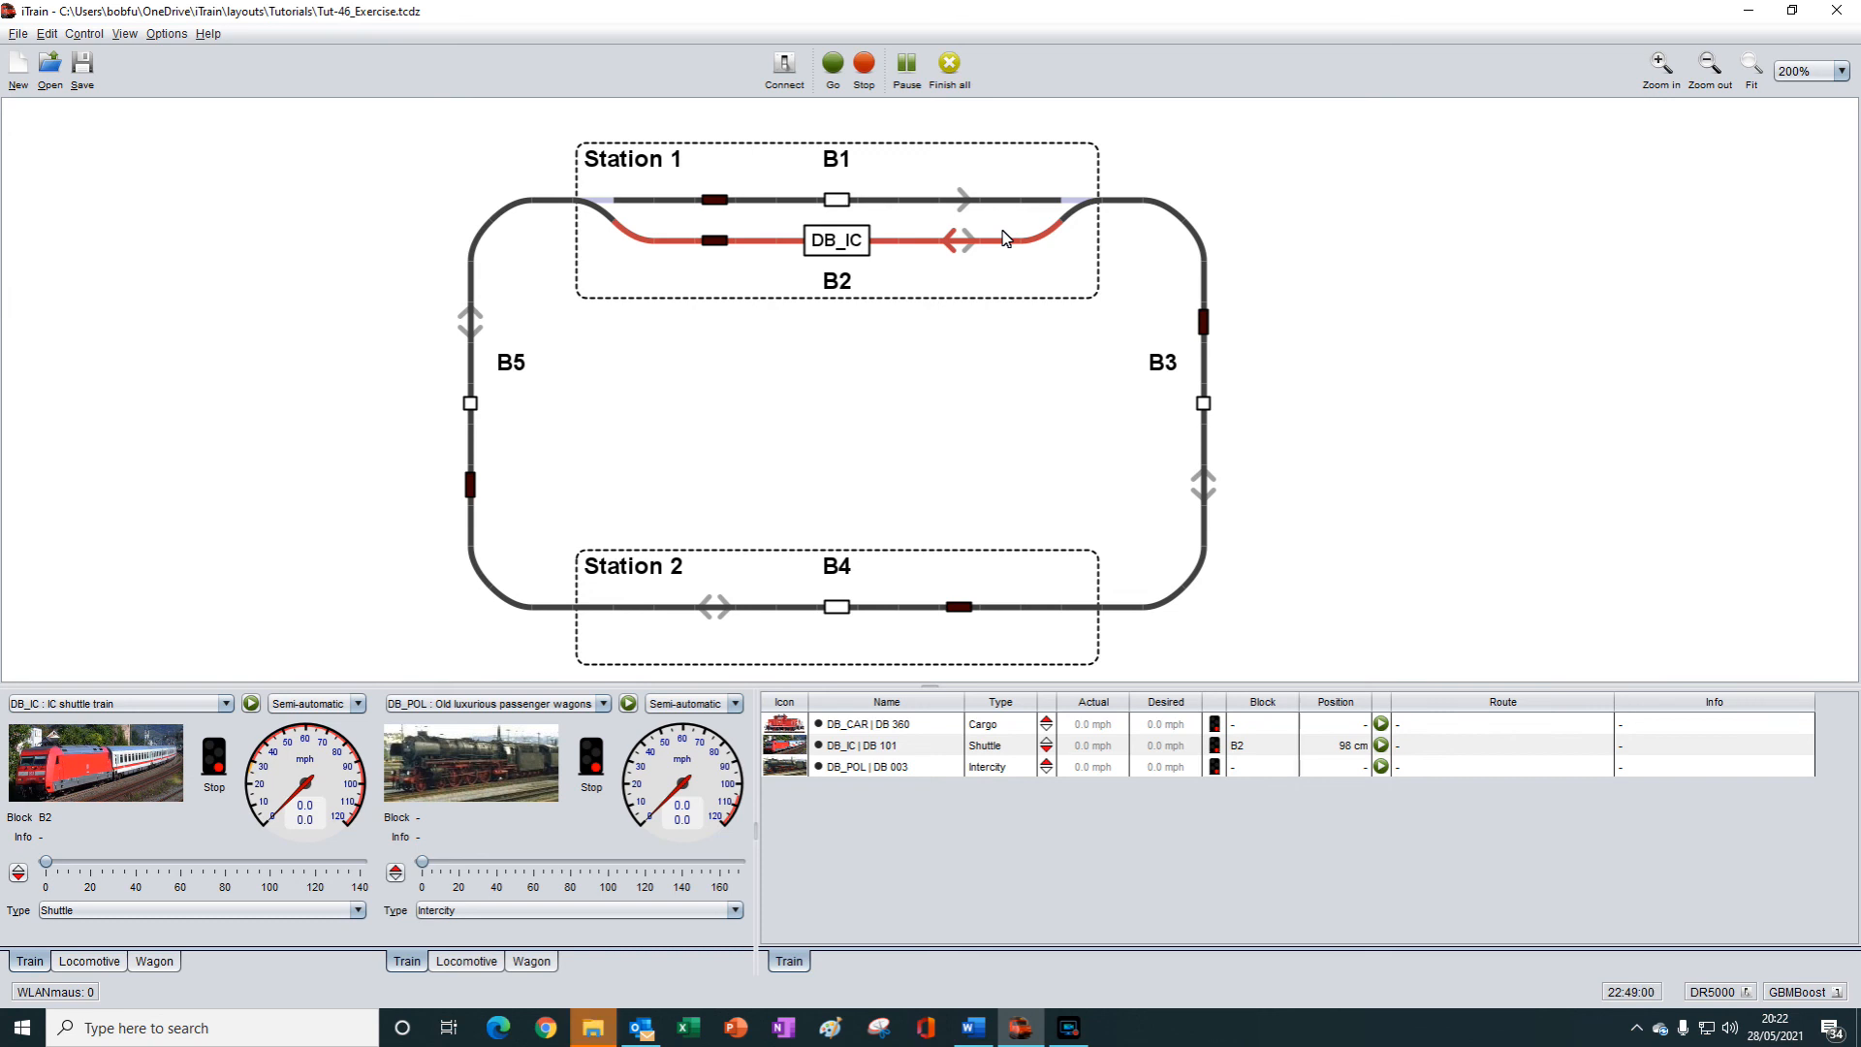
In the Station 1 properties, try limiting block B2's direction to Next and set it back to Both.
right_click(1017, 169)
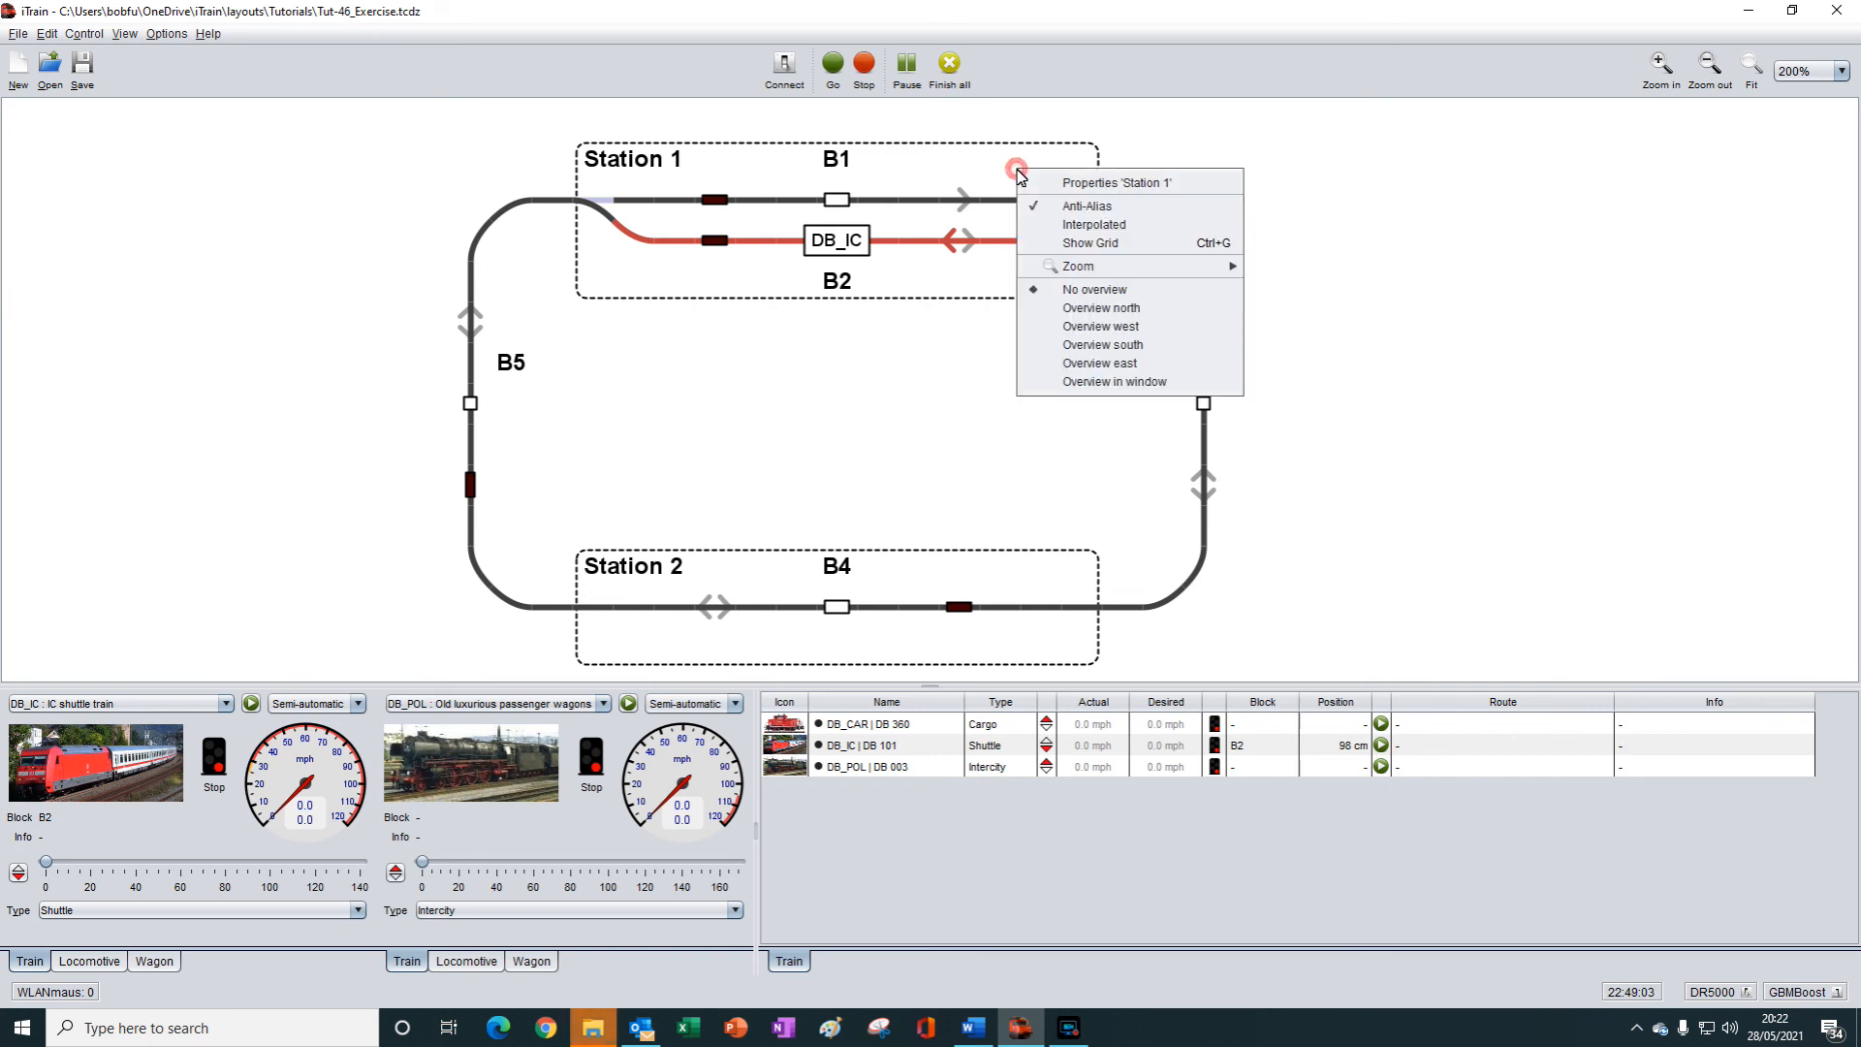
click(1072, 184)
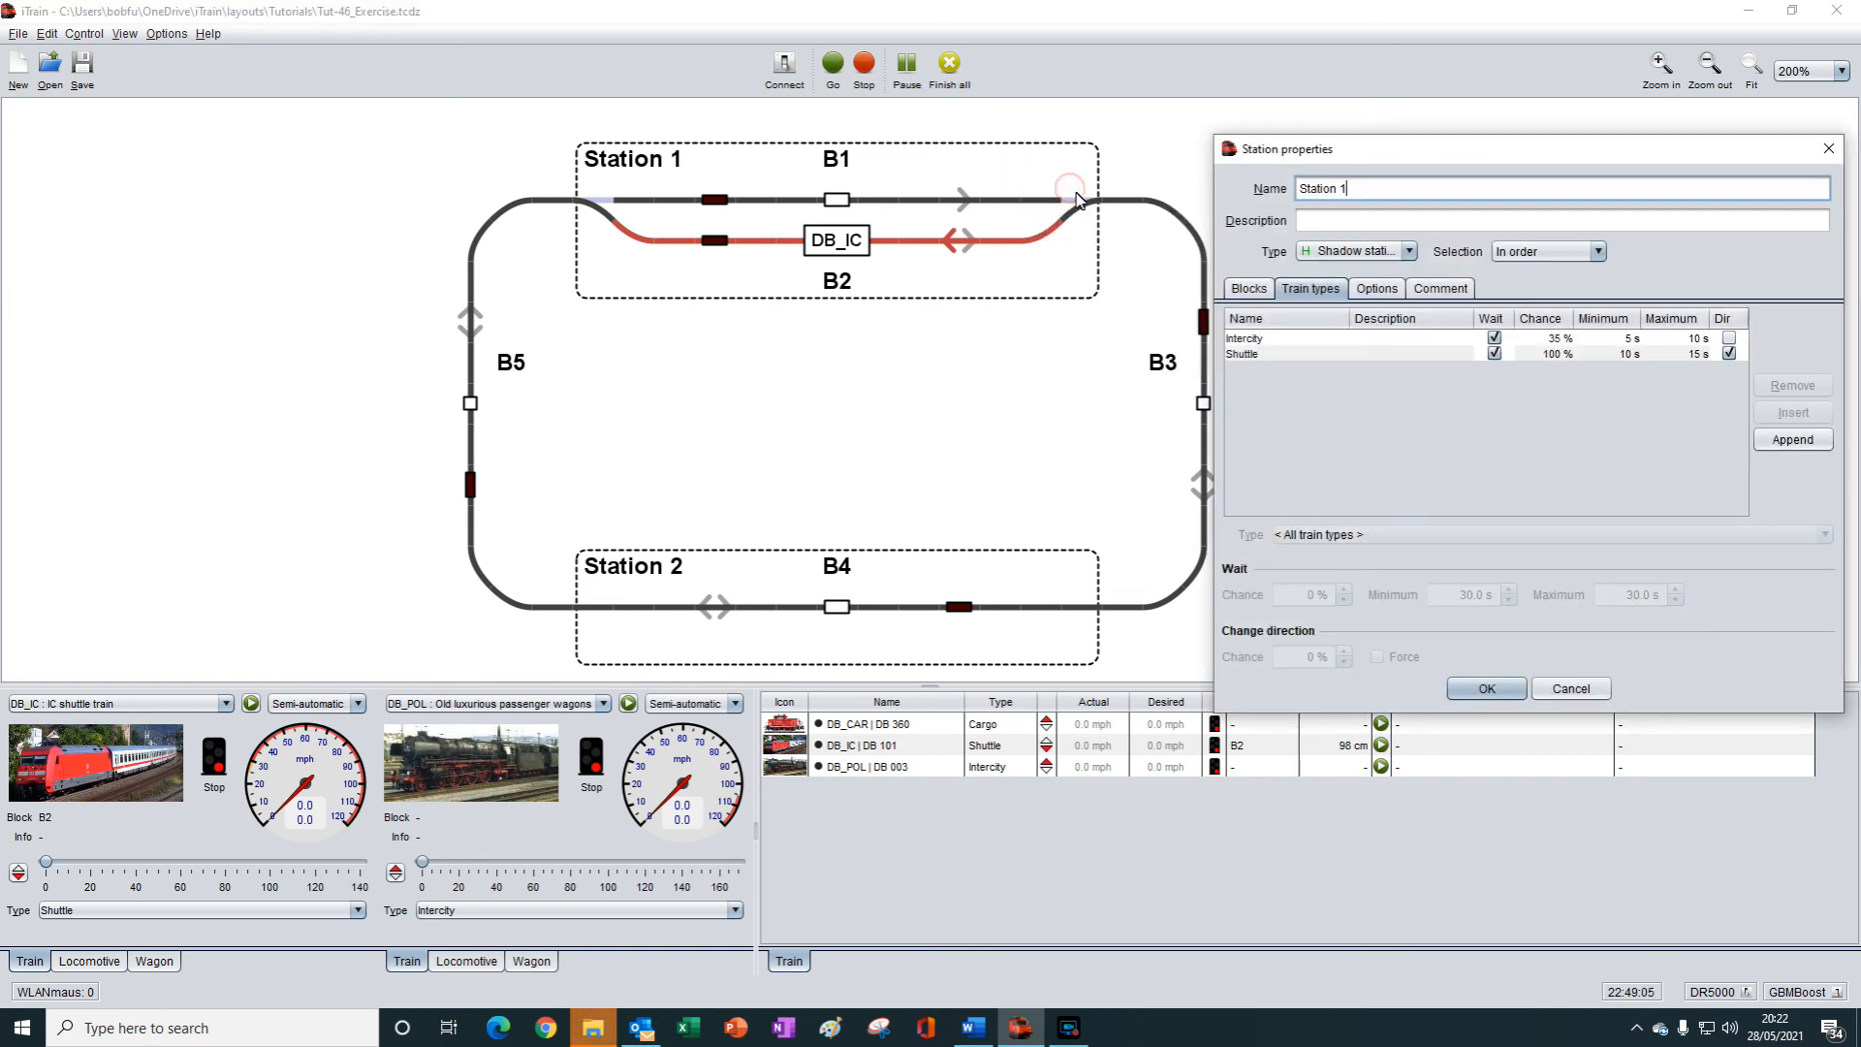
click(1251, 290)
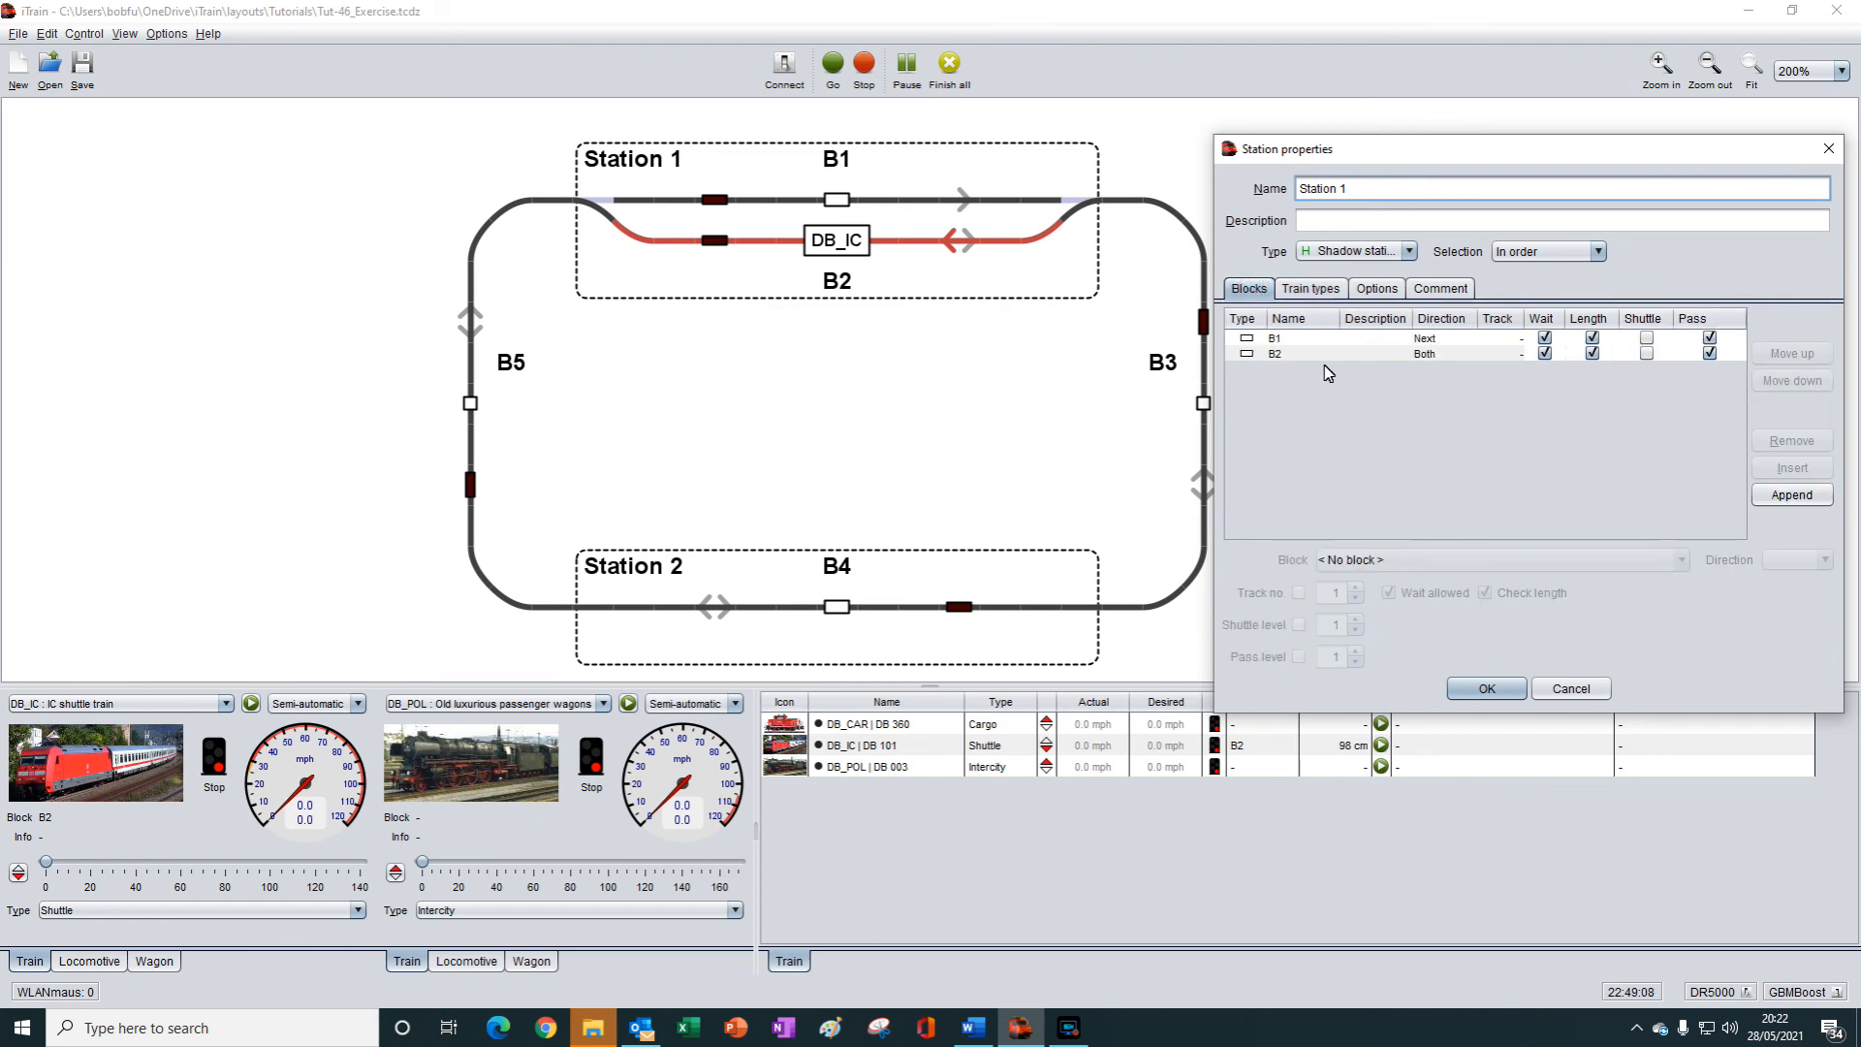
click(1437, 355)
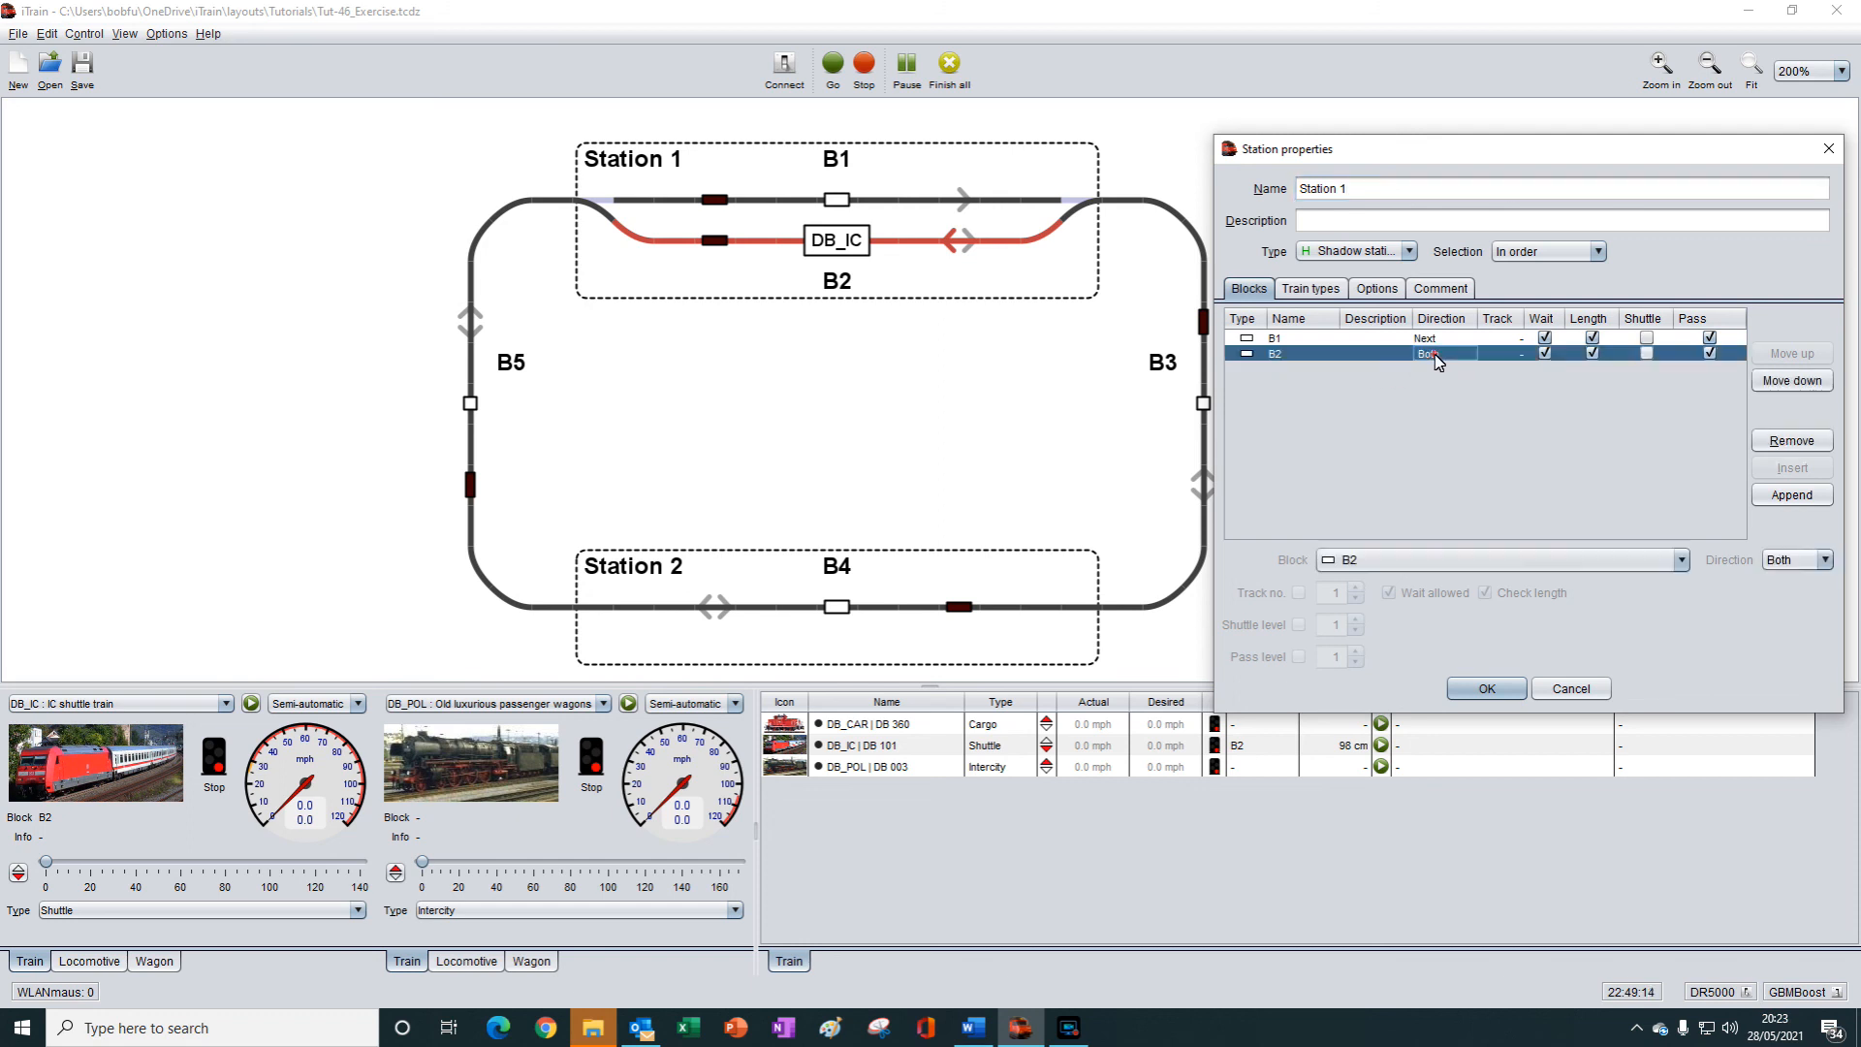
click(1797, 560)
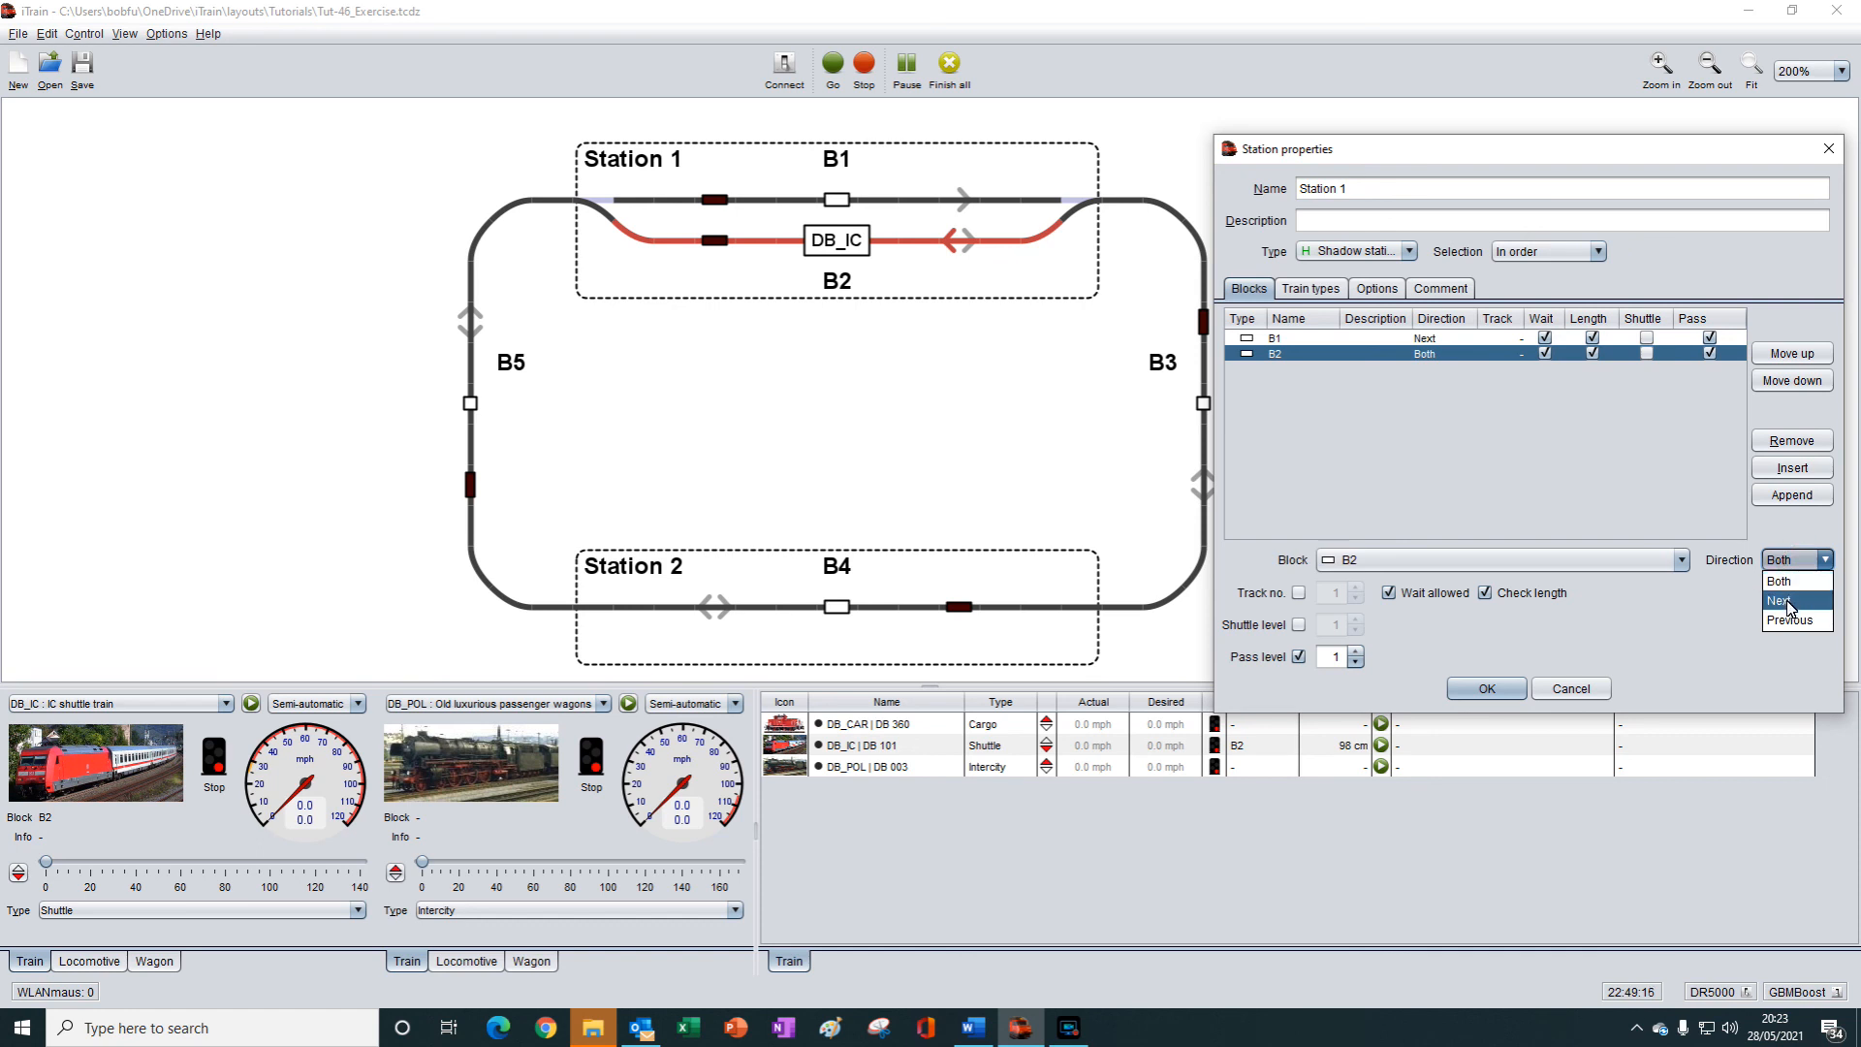
click(1788, 602)
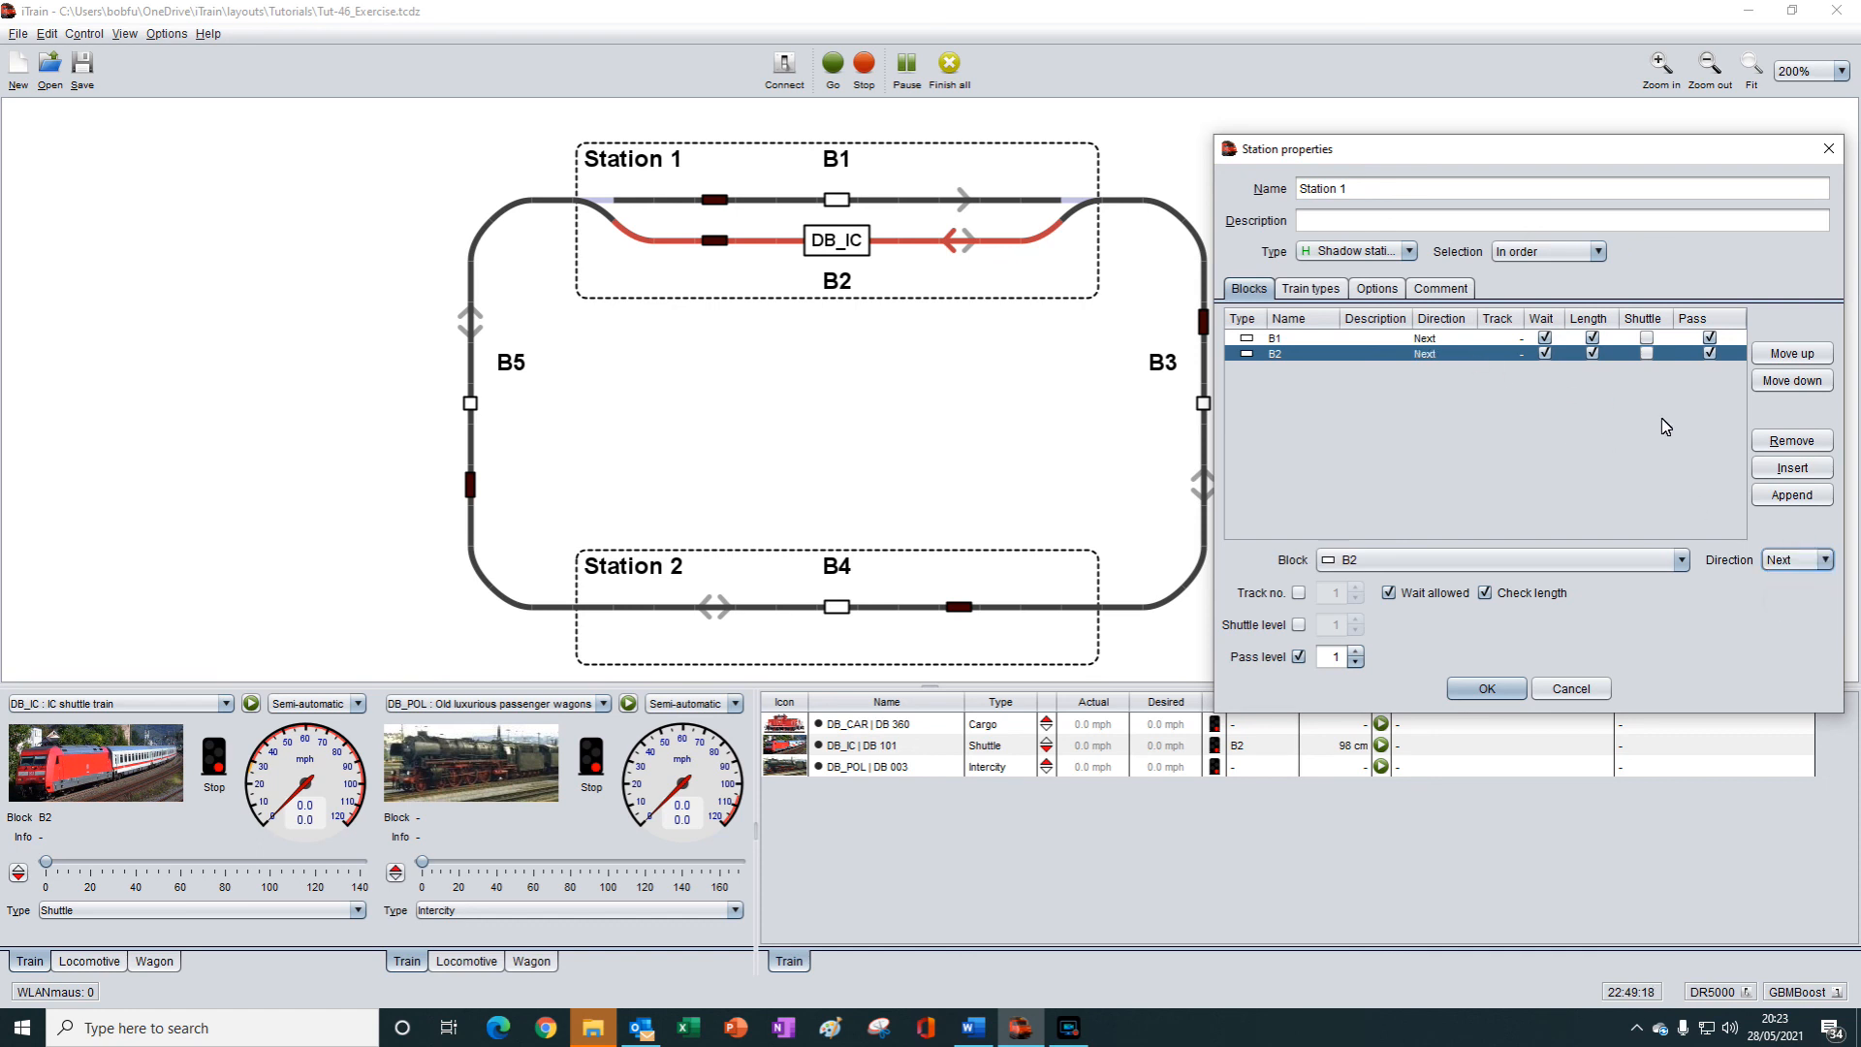
click(1781, 562)
click(1780, 581)
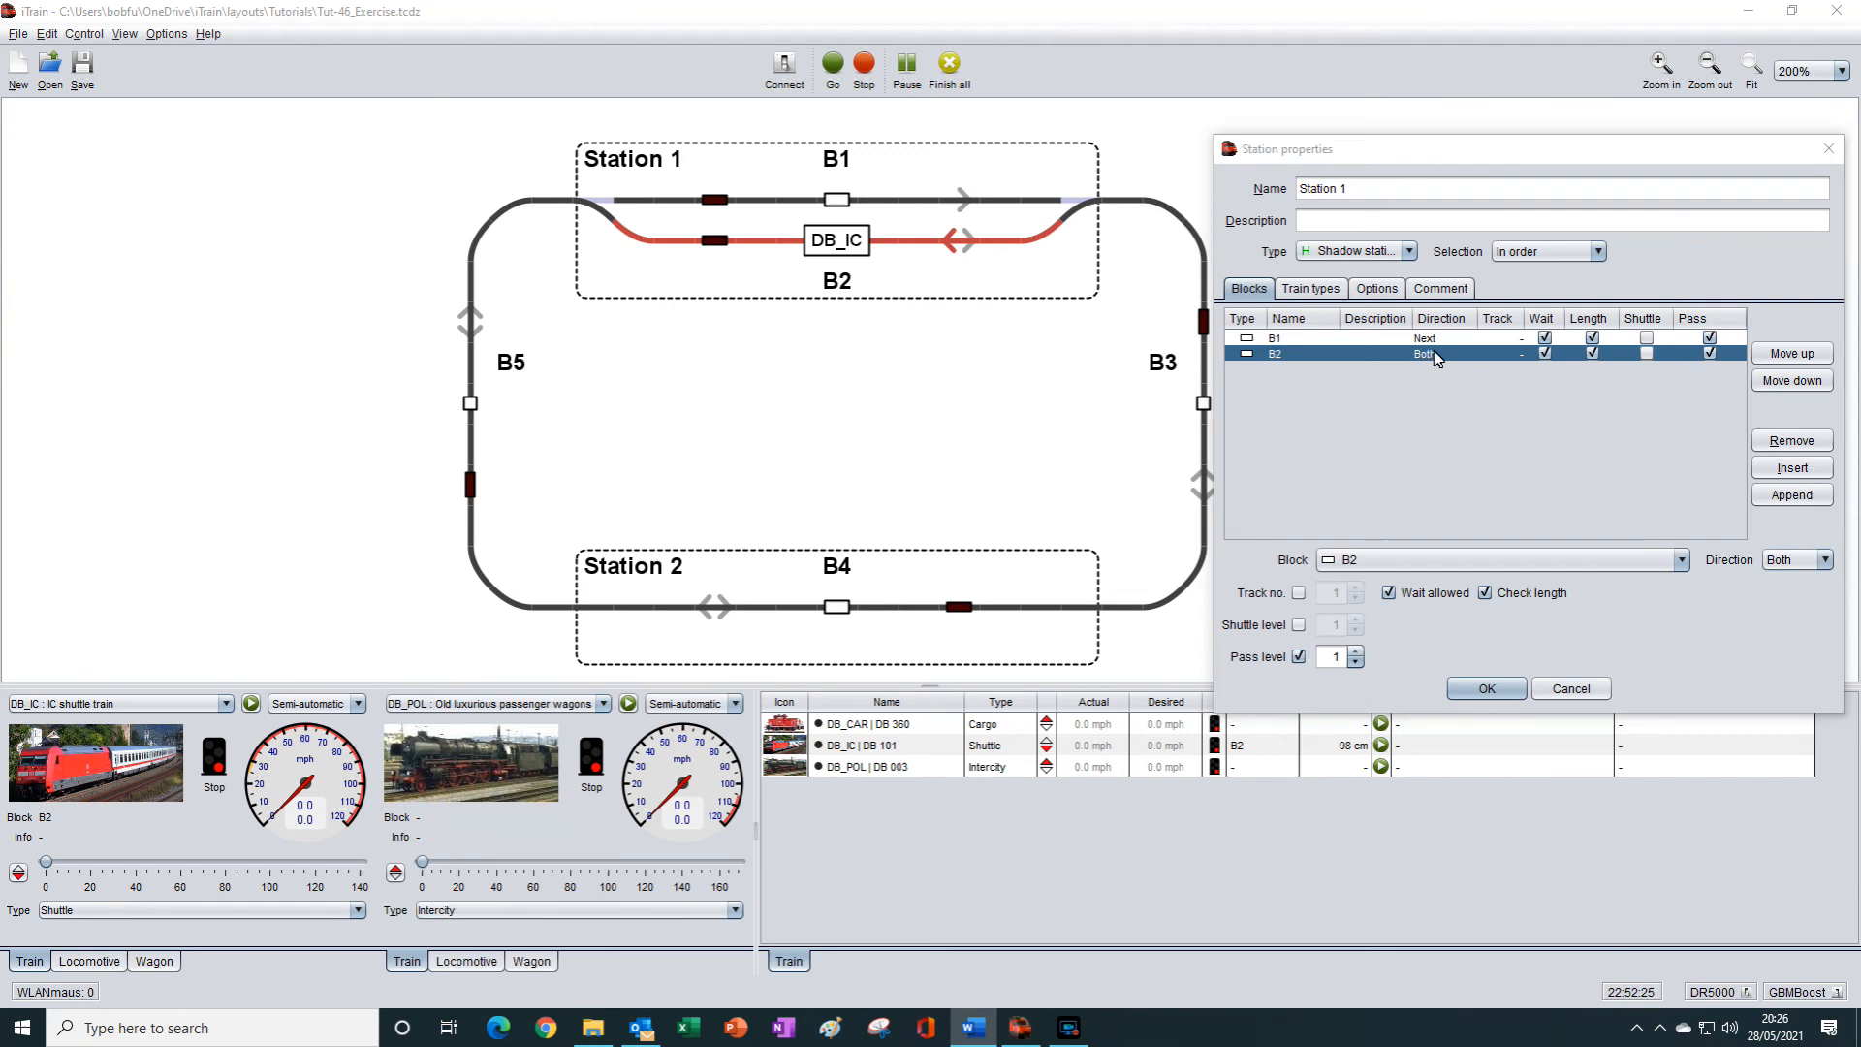
Review the Shuttle train type's wait and change direction settings for Station 1 and close the properties without saving.
click(1326, 296)
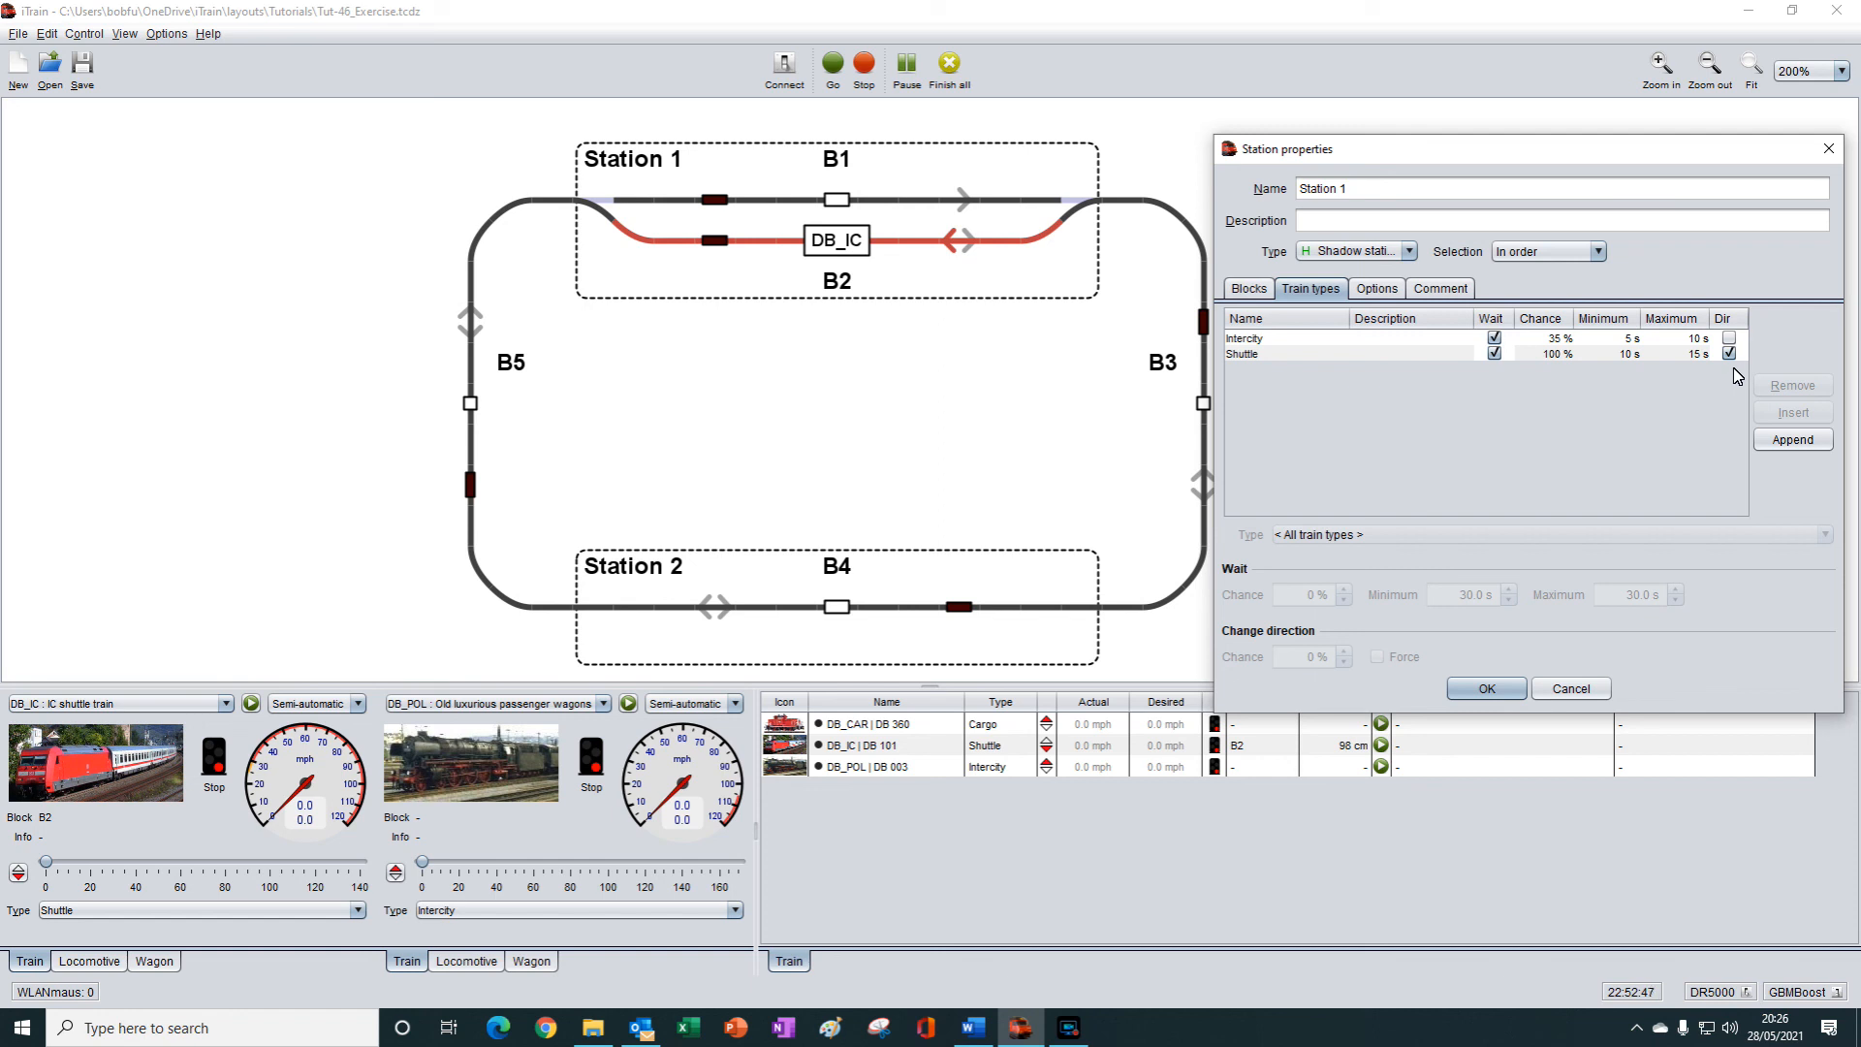
click(1407, 355)
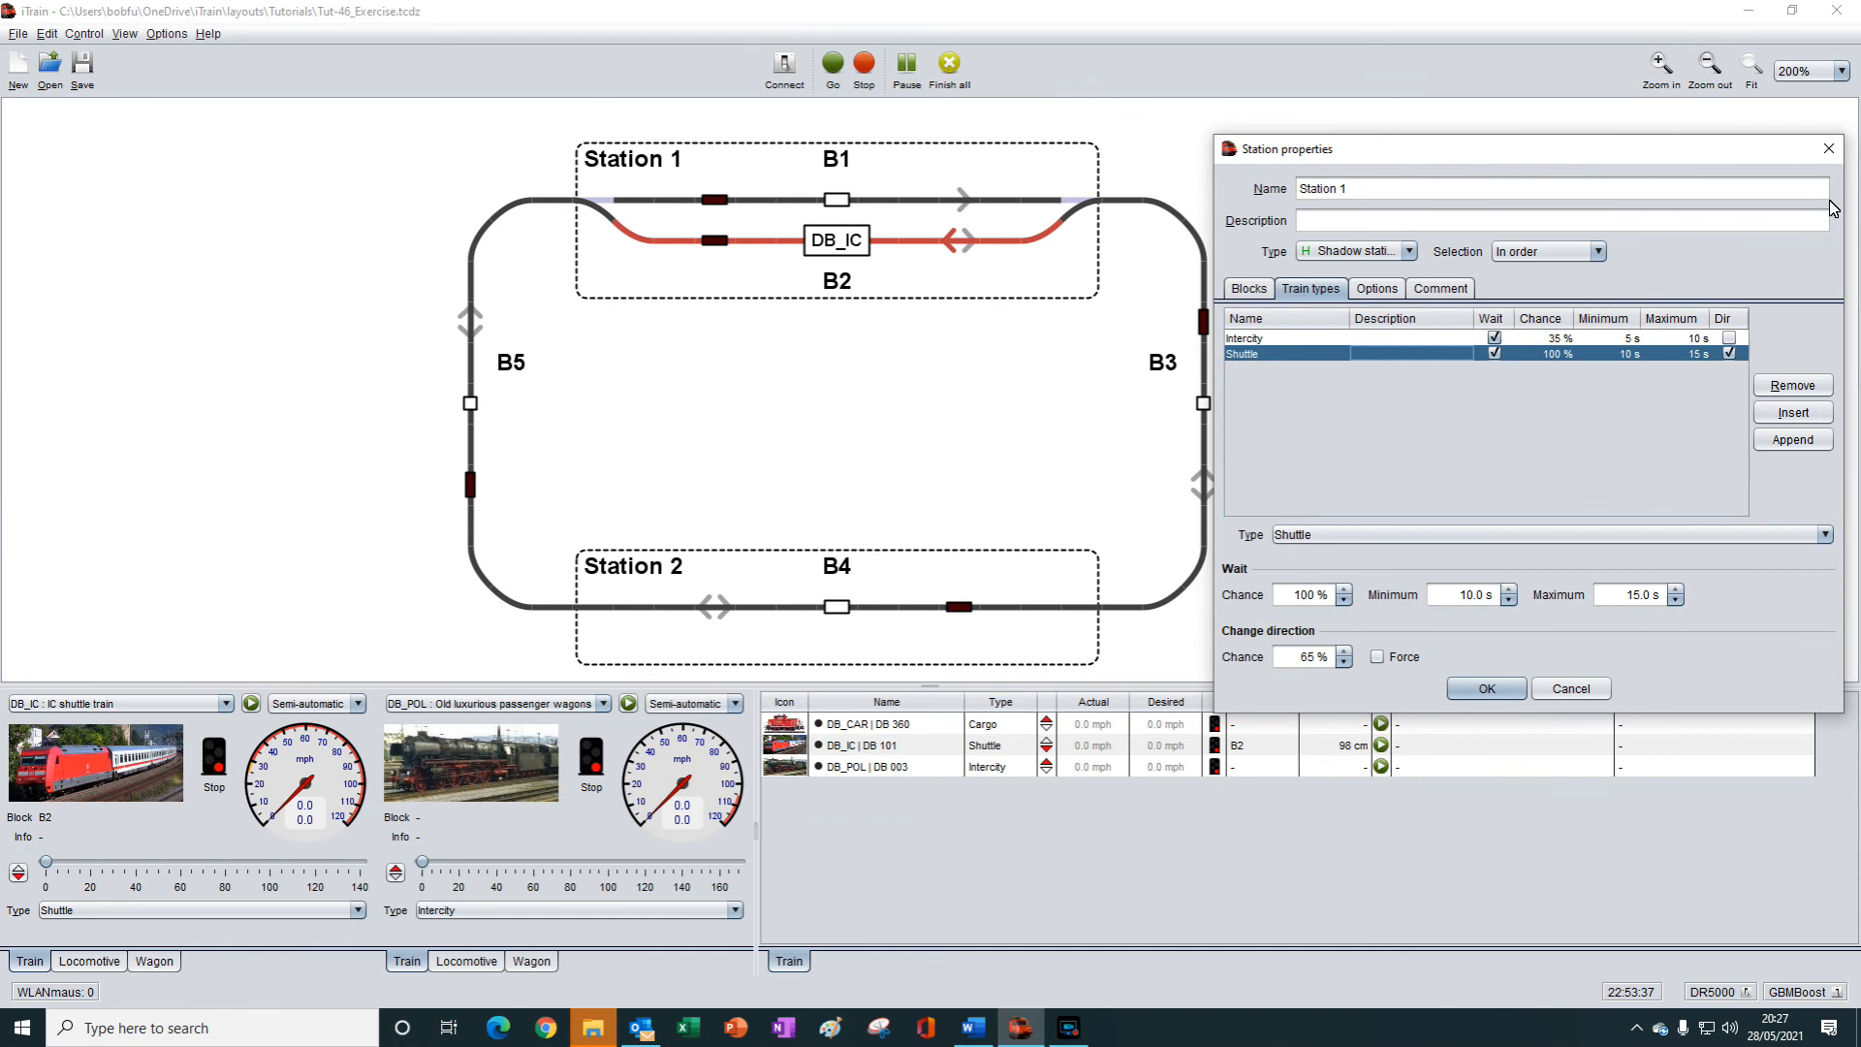
click(1828, 153)
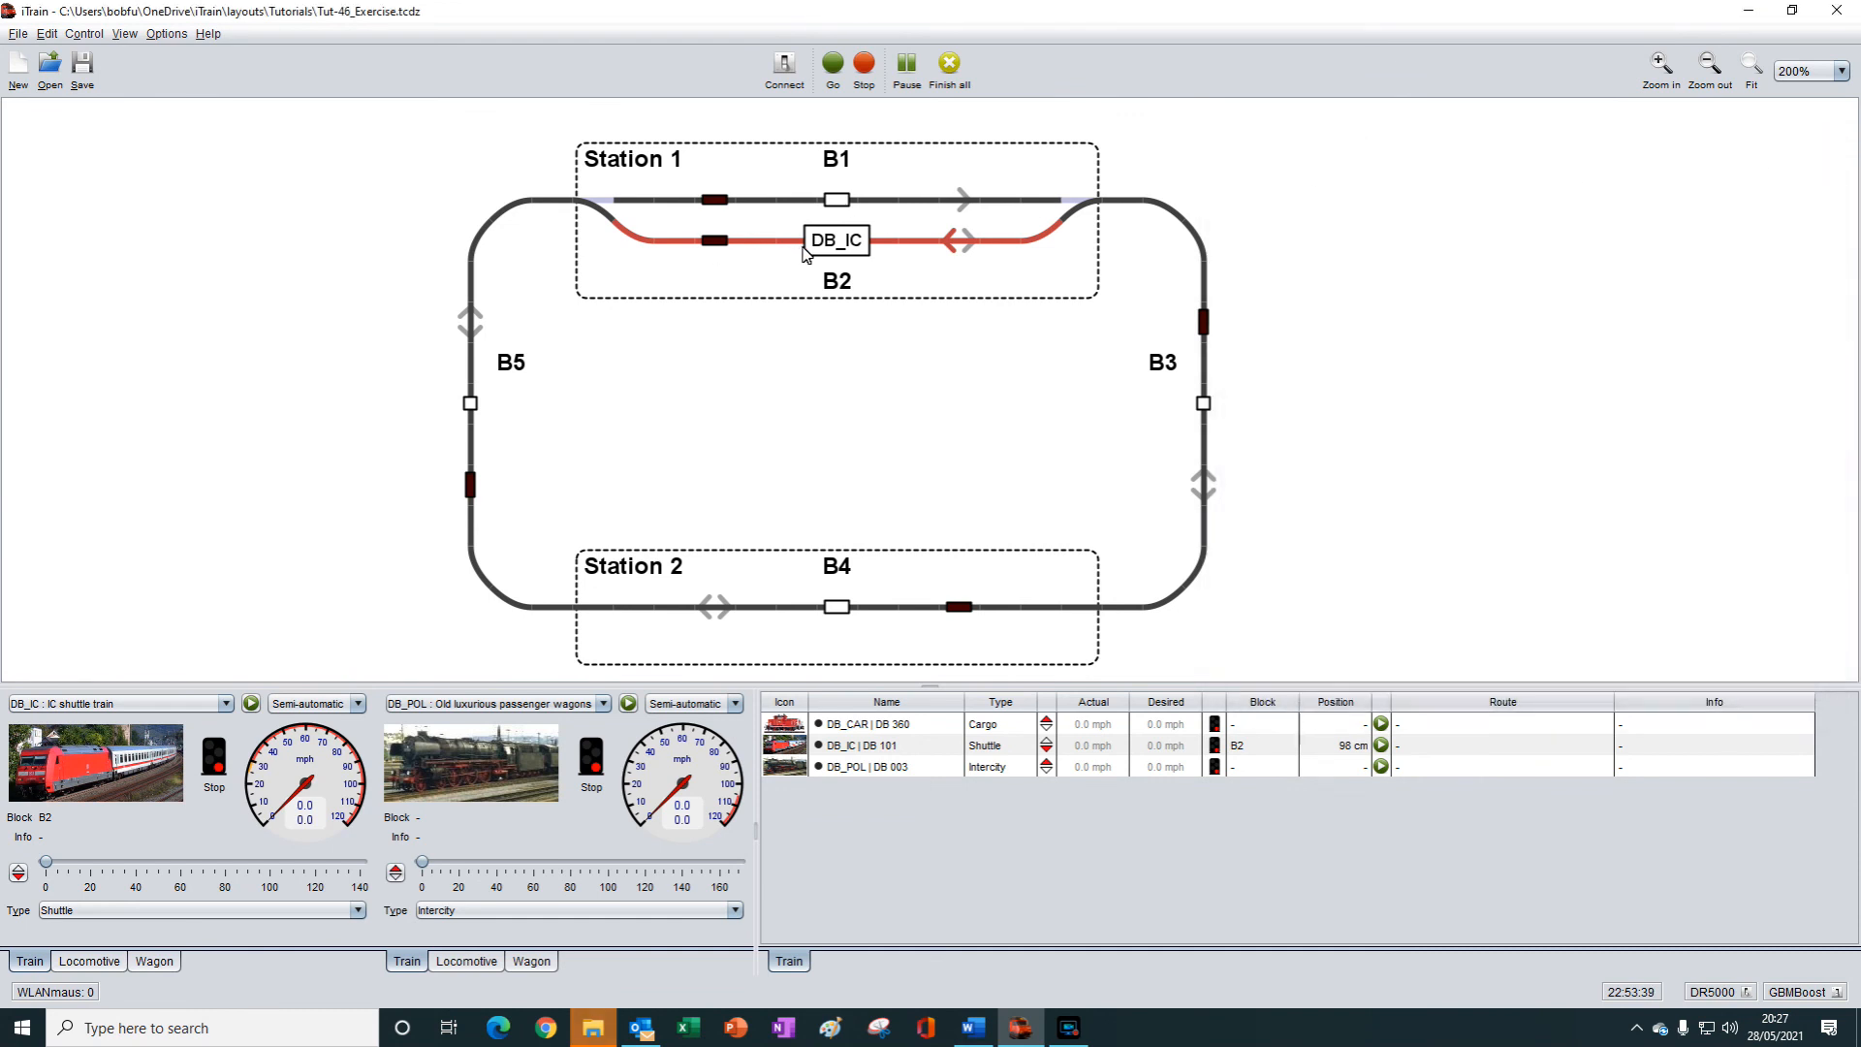
Check the track direction and direction change options in block B2's properties and close them without changes.
right_click(851, 243)
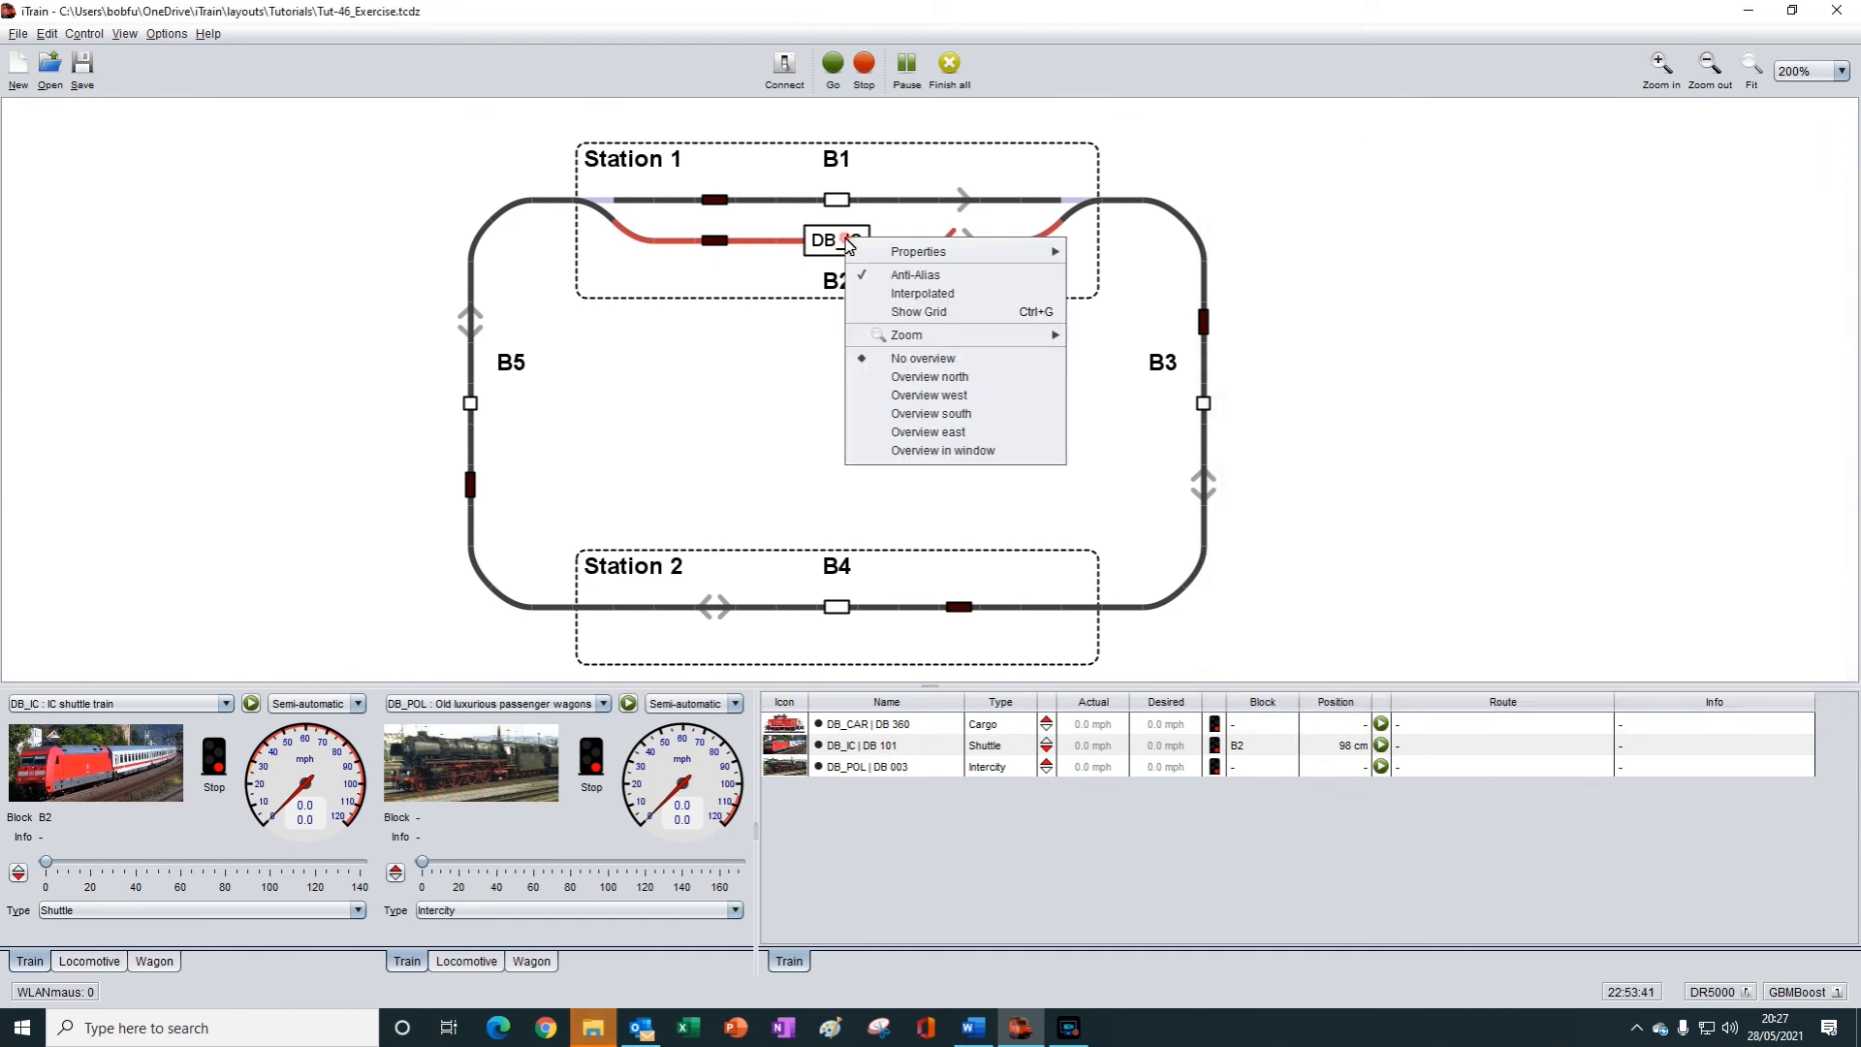
mouse_move(907, 257)
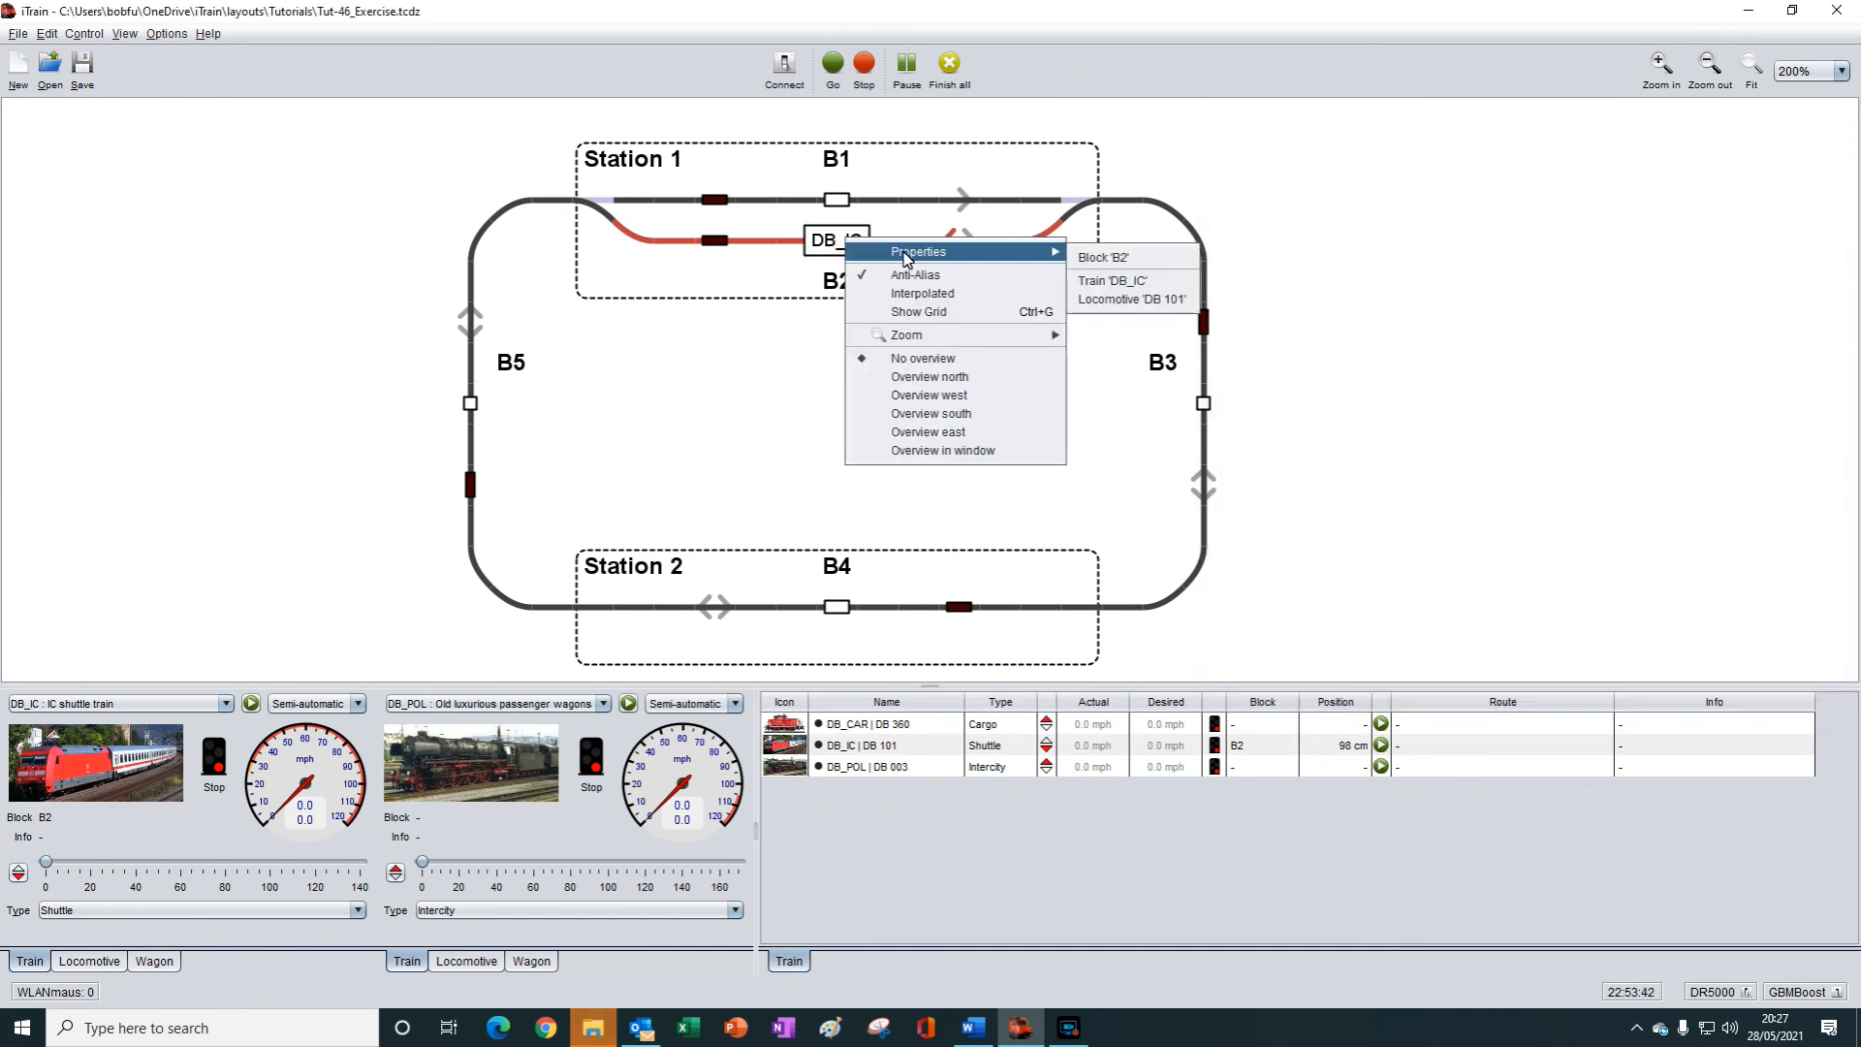
click(1111, 260)
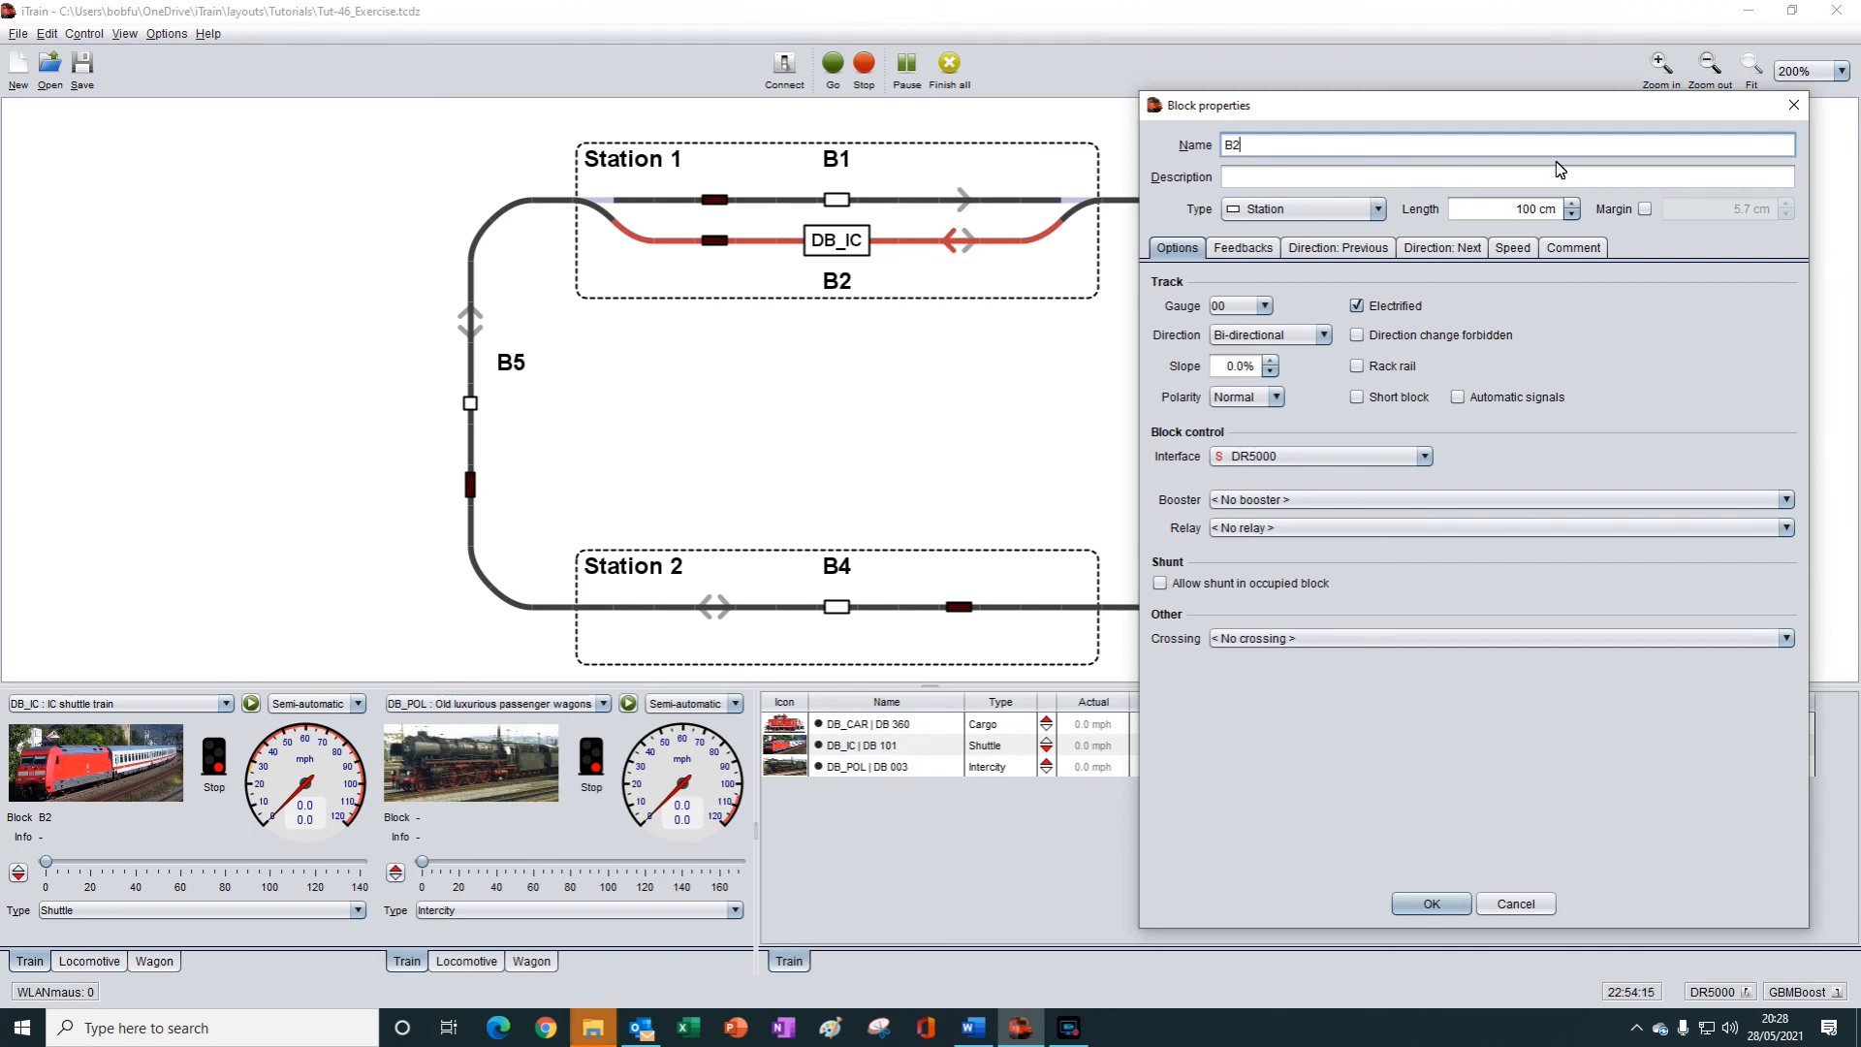
click(1783, 104)
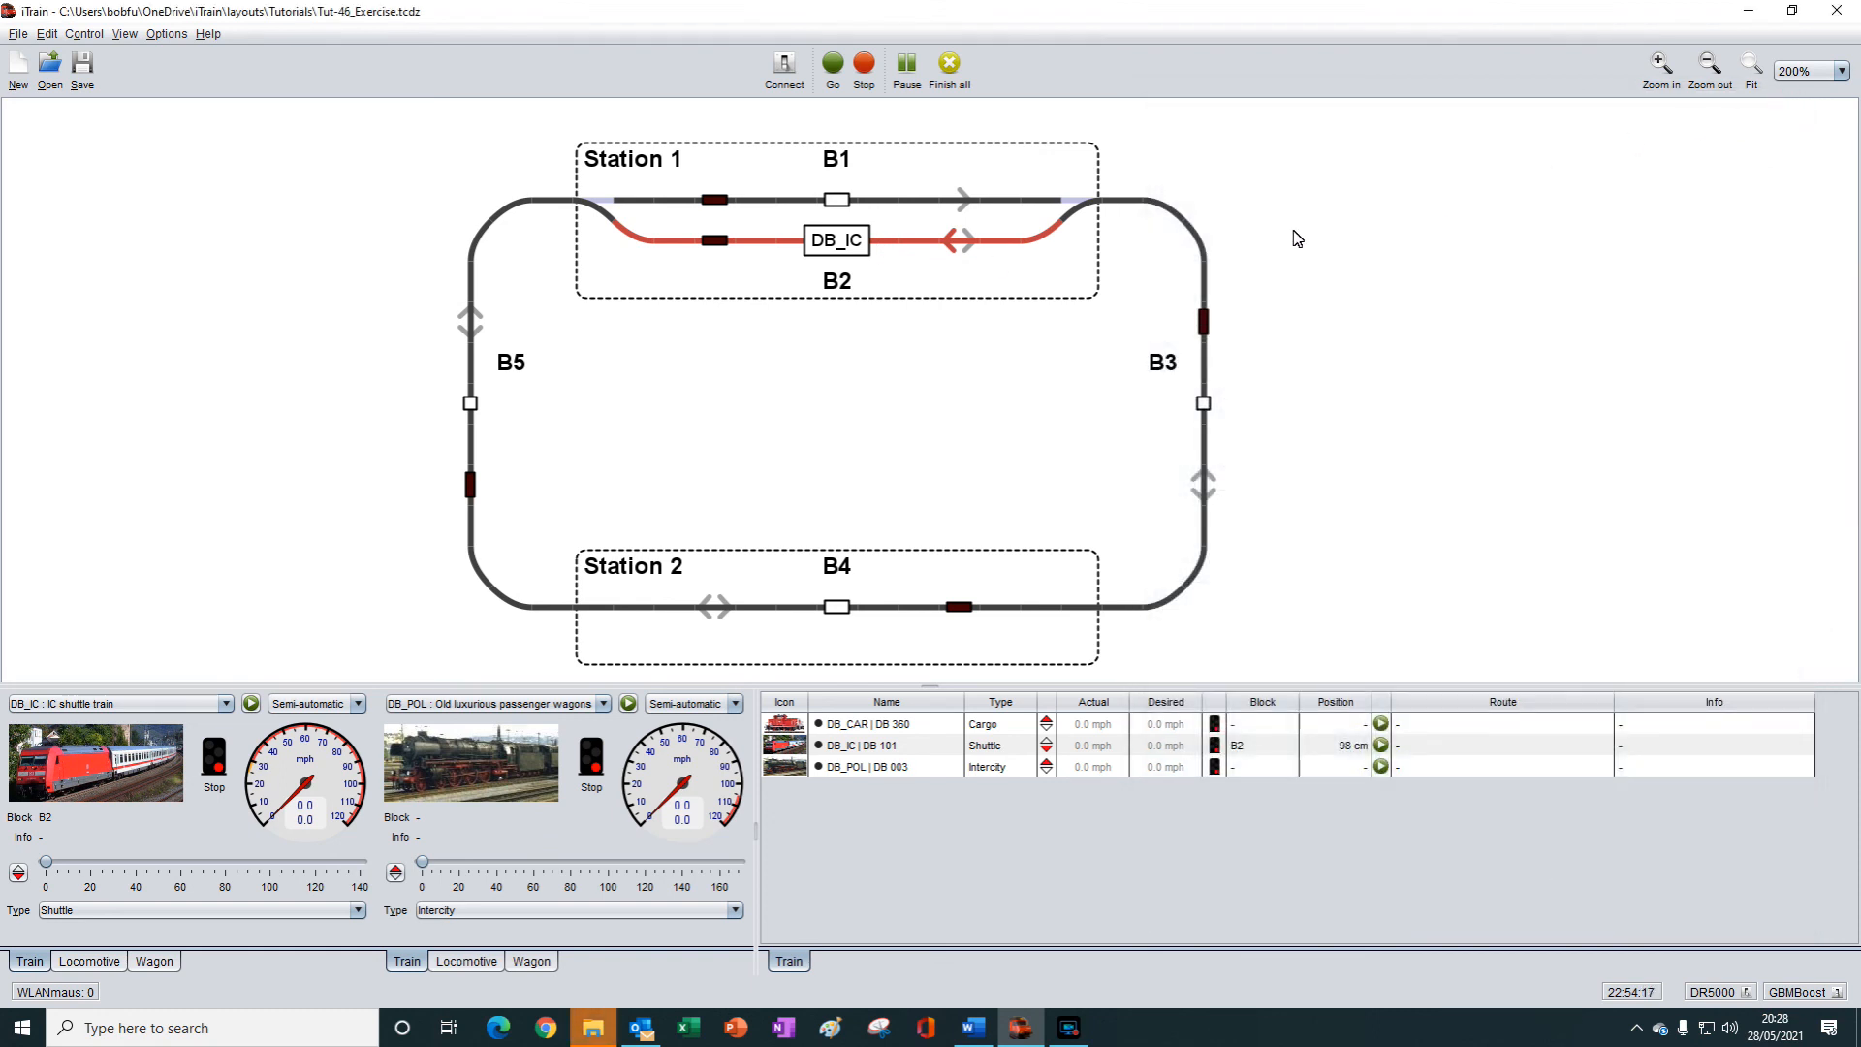